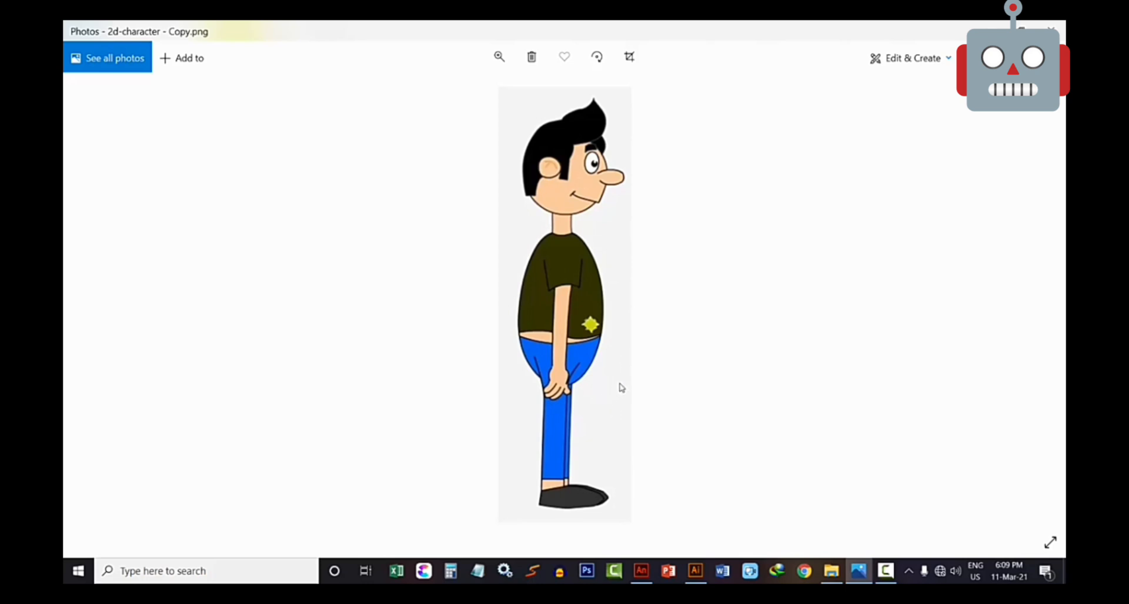
# Open character.jpg from the Animate CC Course Material folder and view the side-view character pose up close
pyautogui.click(696, 571)
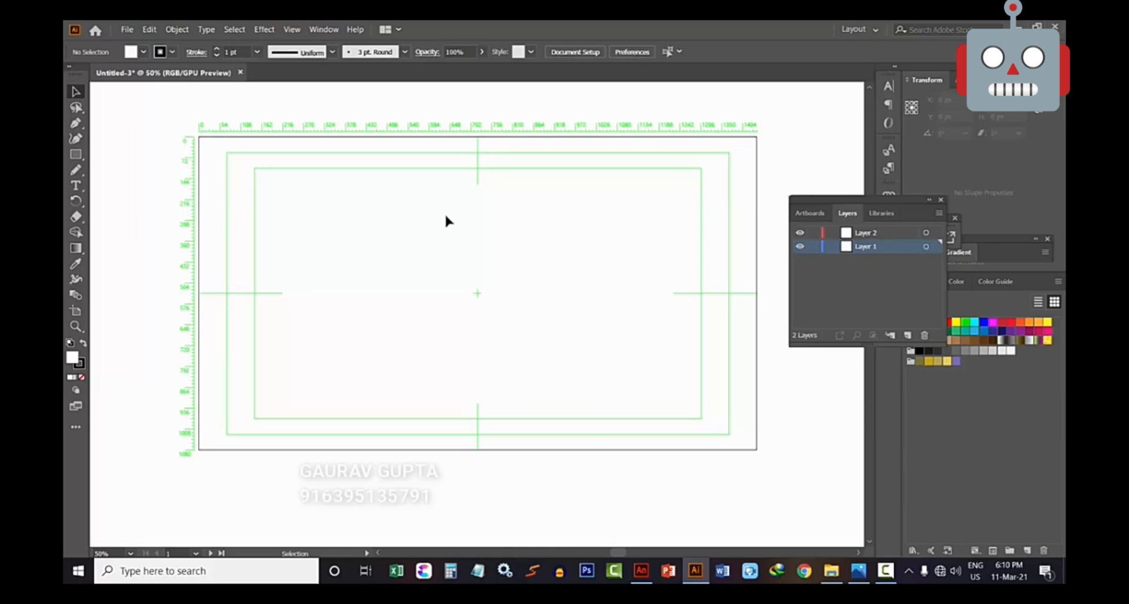
pyautogui.click(859, 571)
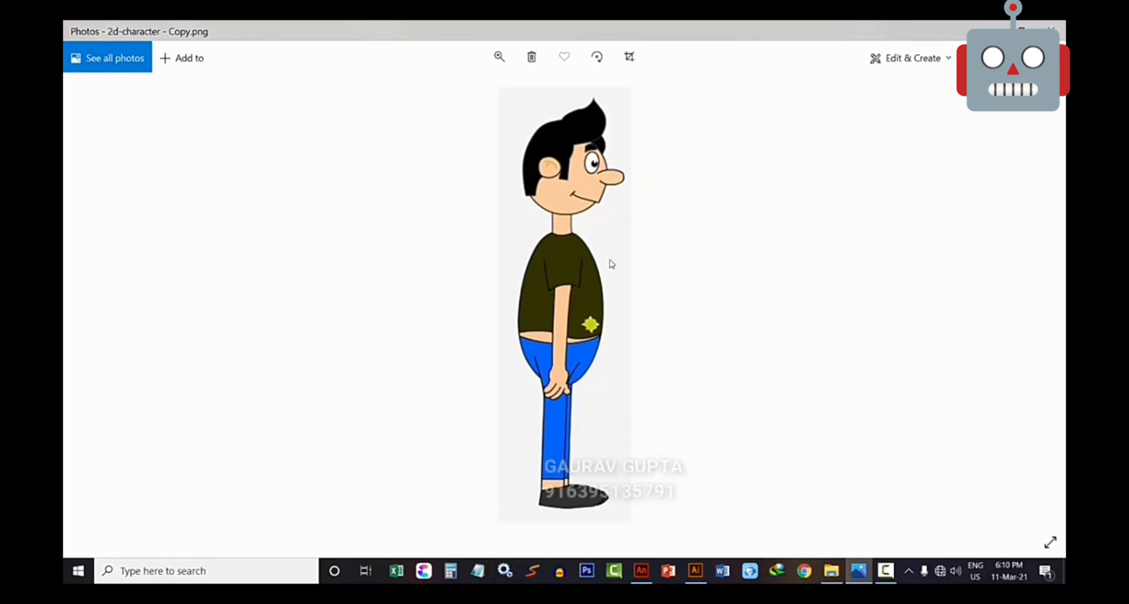
pyautogui.click(828, 576)
pyautogui.scroll(1, 224, 122)
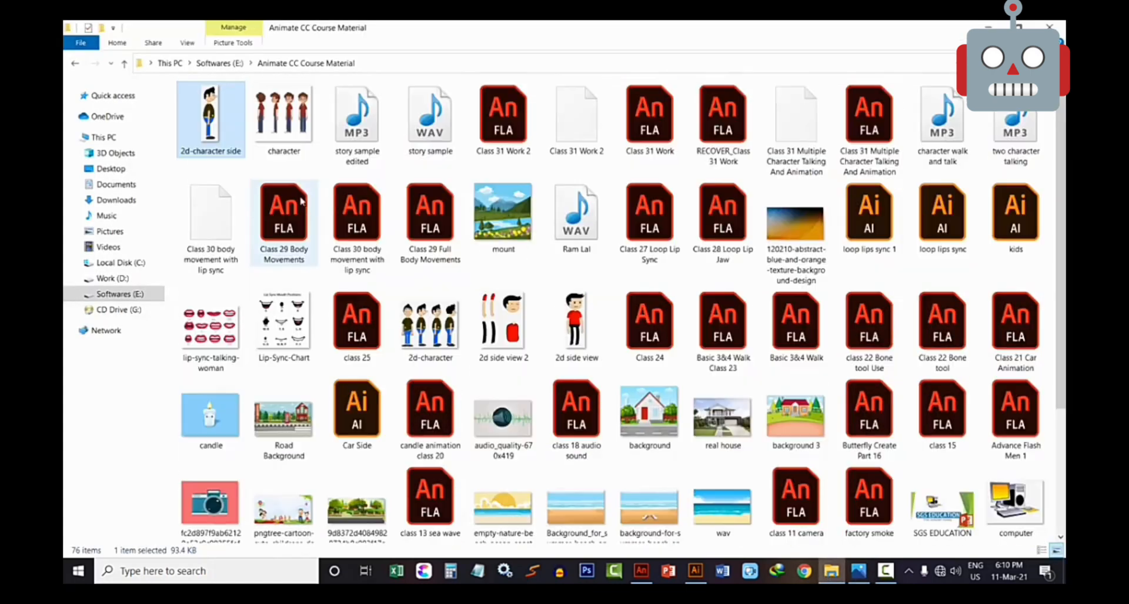
pyautogui.click(291, 127)
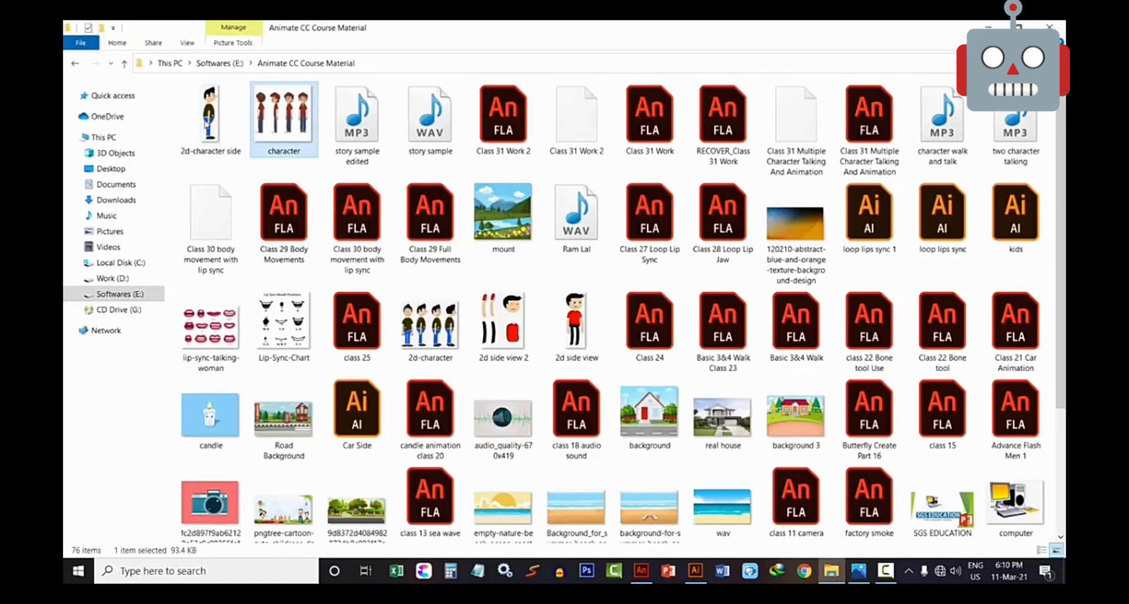
pyautogui.doubleClick(292, 128)
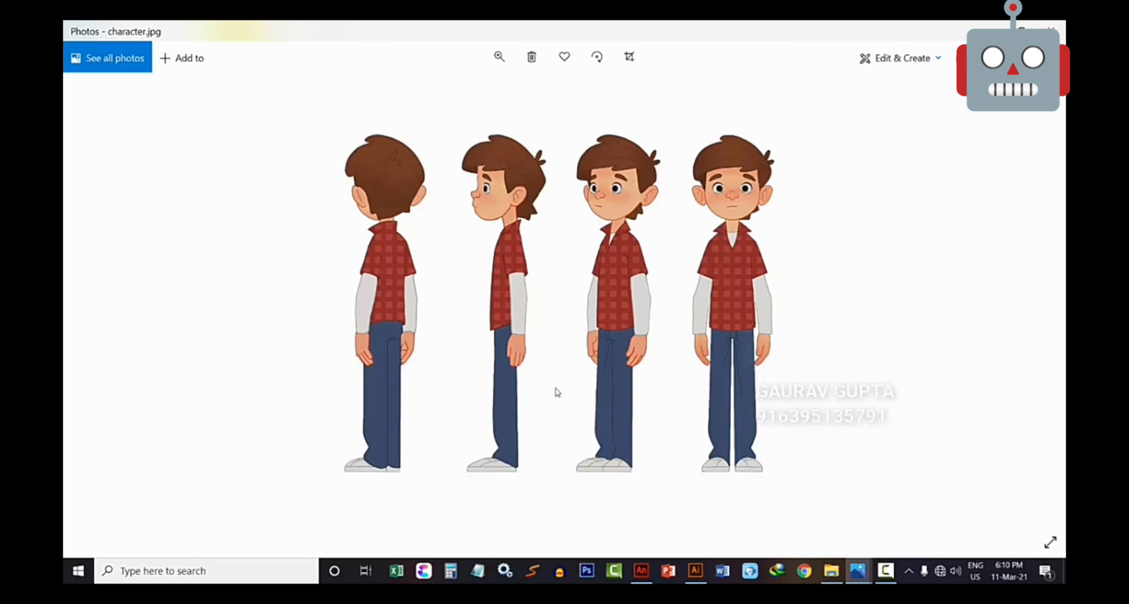
pyautogui.doubleClick(503, 214)
pyautogui.doubleClick(453, 261)
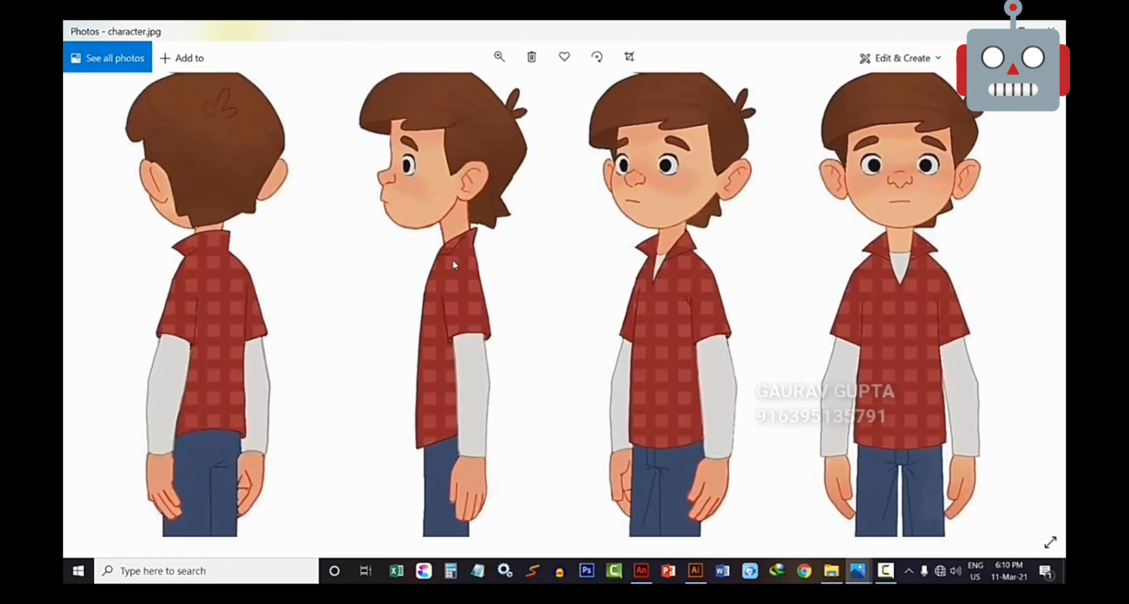
# Close character.jpg and view 2d-character side.png from the same folder
pyautogui.click(1052, 27)
pyautogui.click(213, 113)
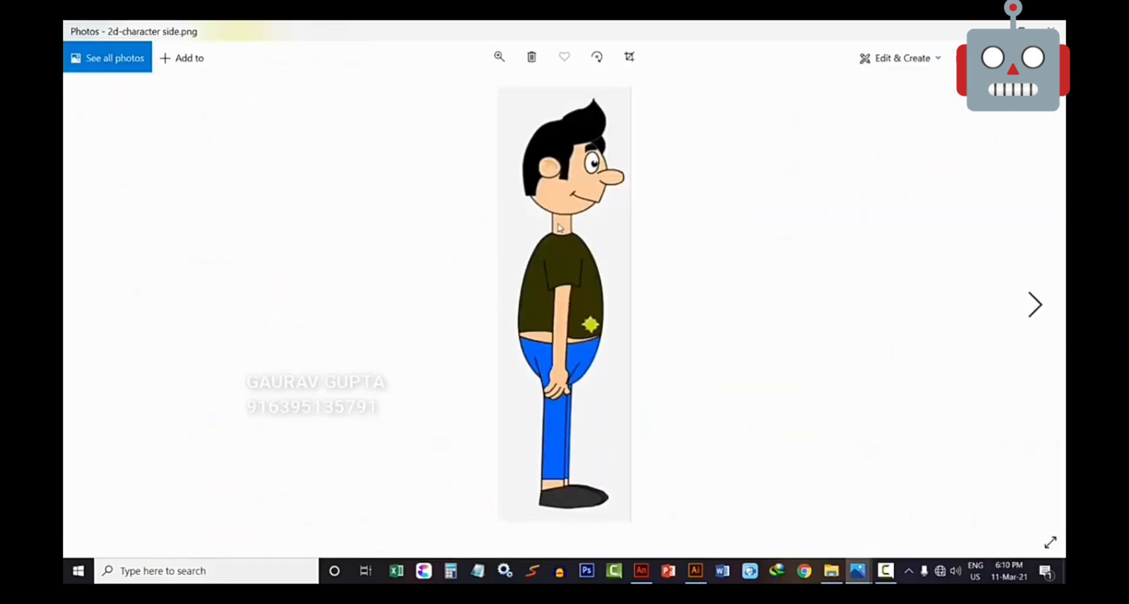
pyautogui.click(1051, 27)
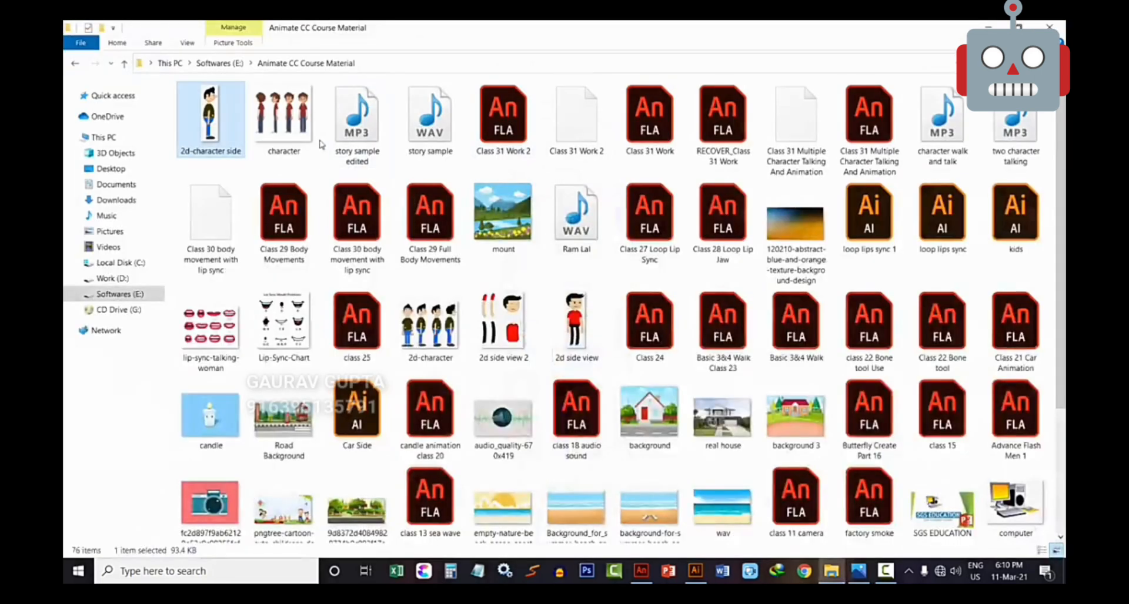
pyautogui.doubleClick(222, 123)
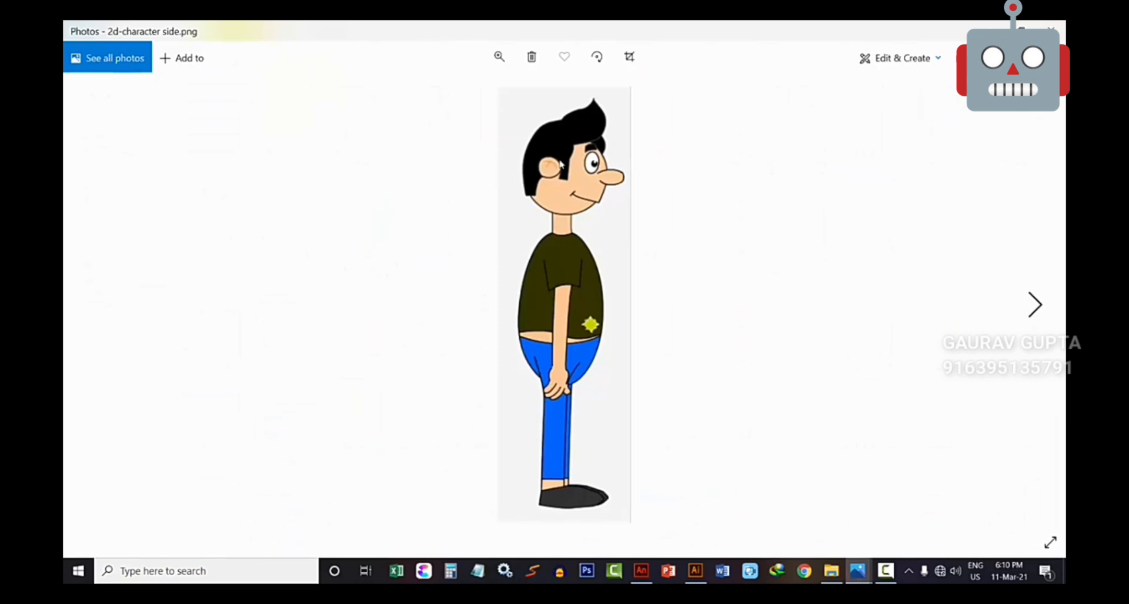
pyautogui.click(1051, 27)
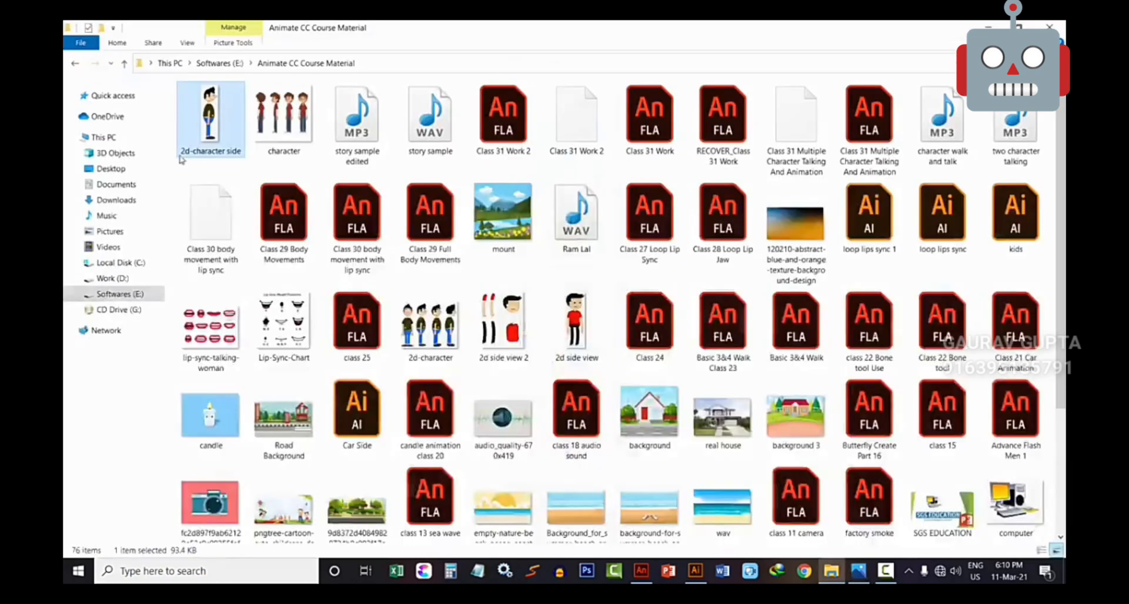
# Place 2d-character side.png in the Illustrator document, enlarge it to about 297 × 980 px and position it mid-artboard
pyautogui.moveTo(214, 109); pyautogui.dragTo(416, 305)
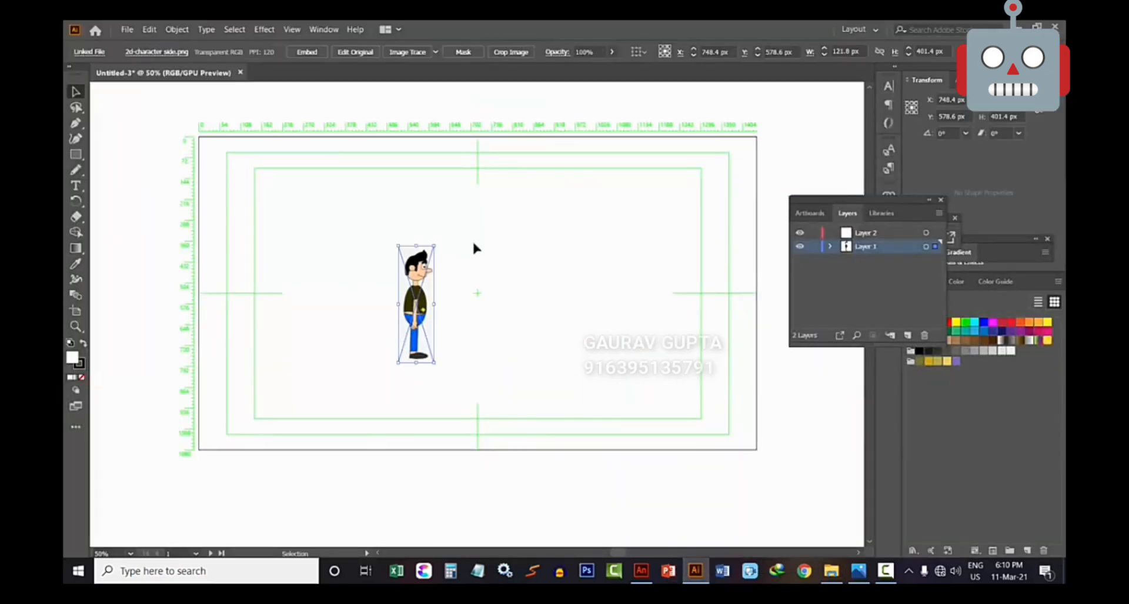
pyautogui.moveTo(433, 248); pyautogui.dragTo(647, 160)
pyautogui.scroll(-1, 457, 303)
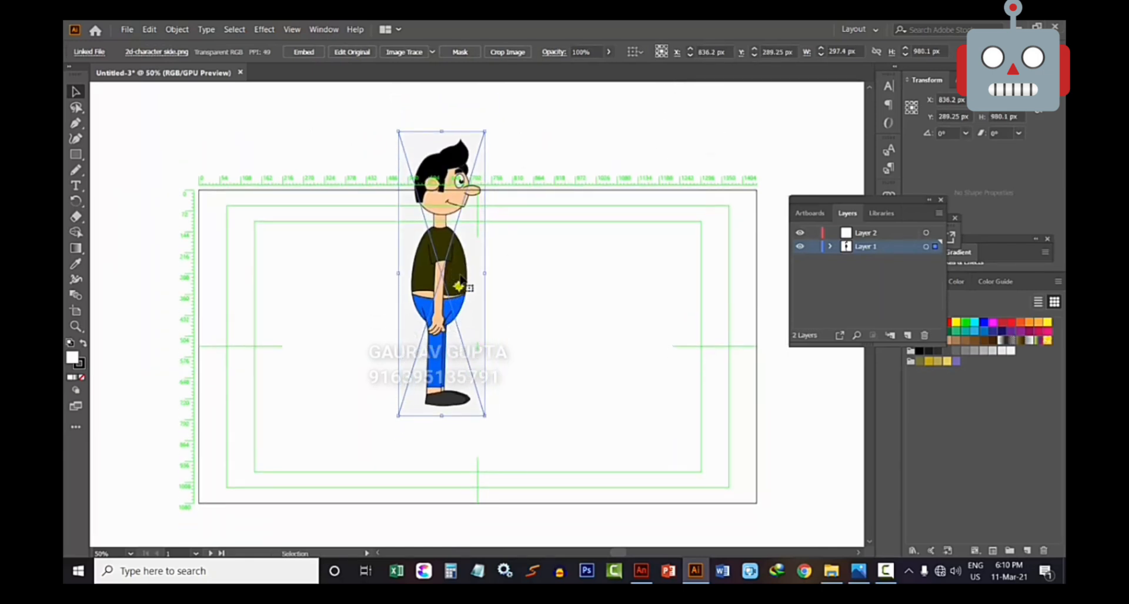
pyautogui.moveTo(459, 271); pyautogui.dragTo(476, 345)
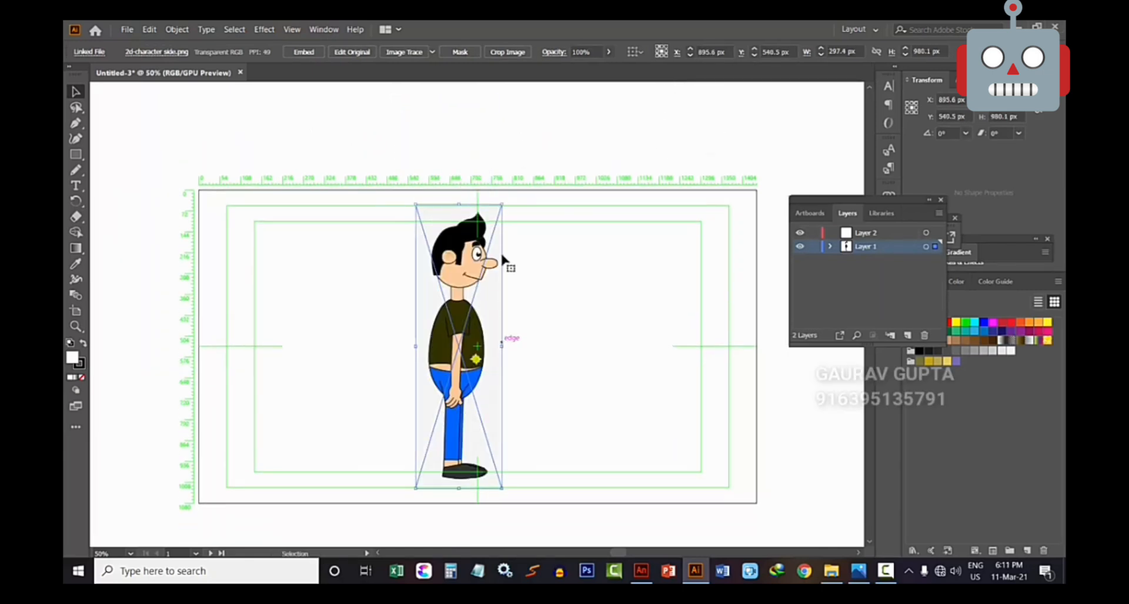
pyautogui.moveTo(501, 203); pyautogui.dragTo(578, 167)
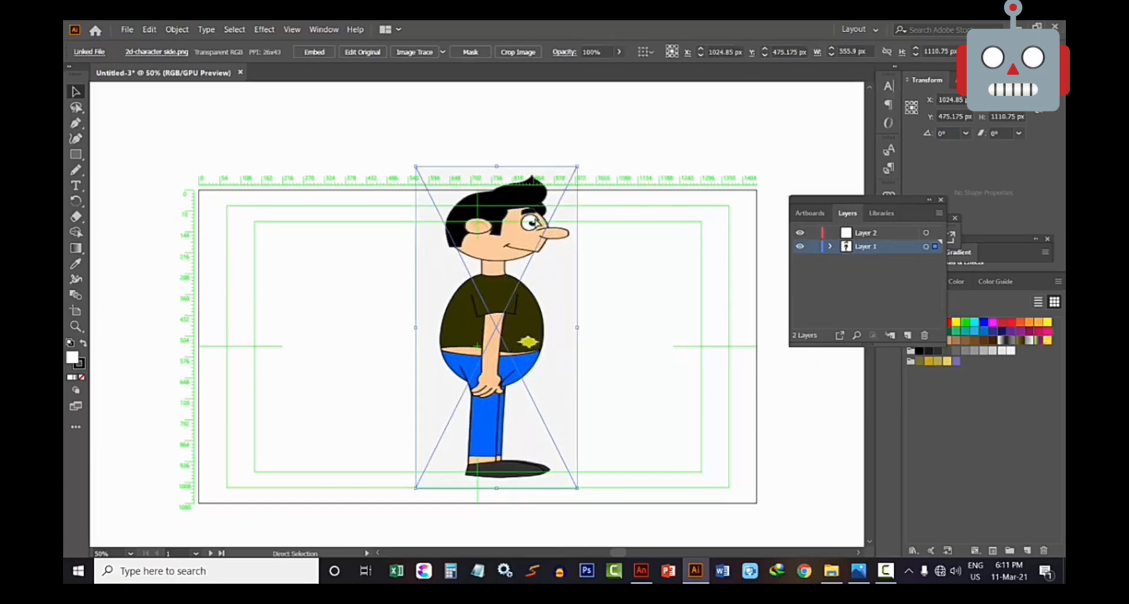
pyautogui.hotkey('ctrl', 'z')
pyautogui.moveTo(503, 204); pyautogui.dragTo(660, 104)
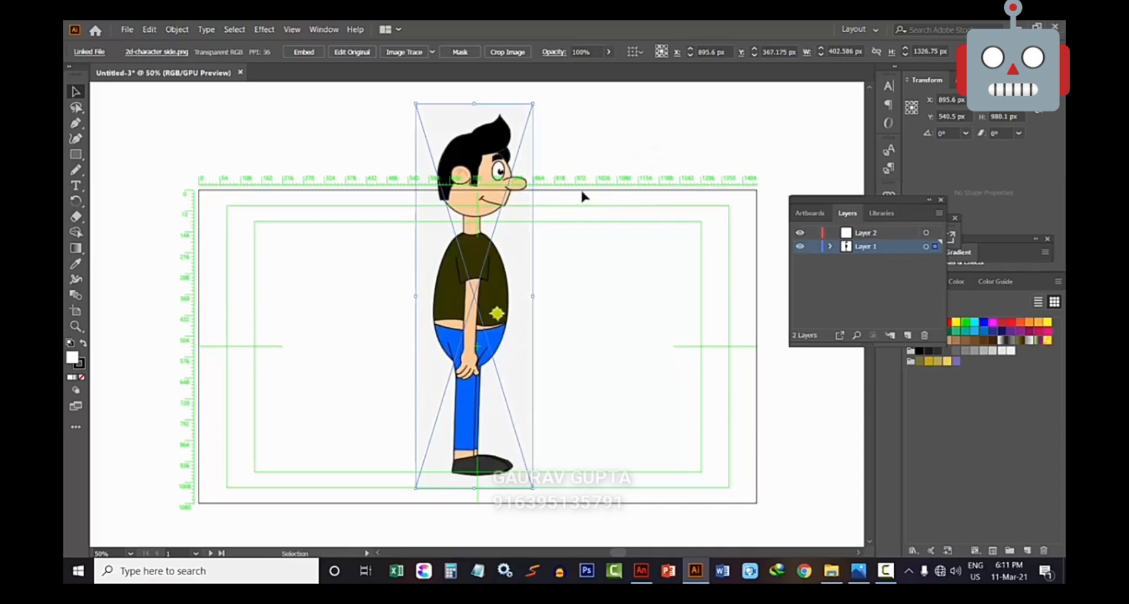
pyautogui.hotkey('ctrl', 'z')
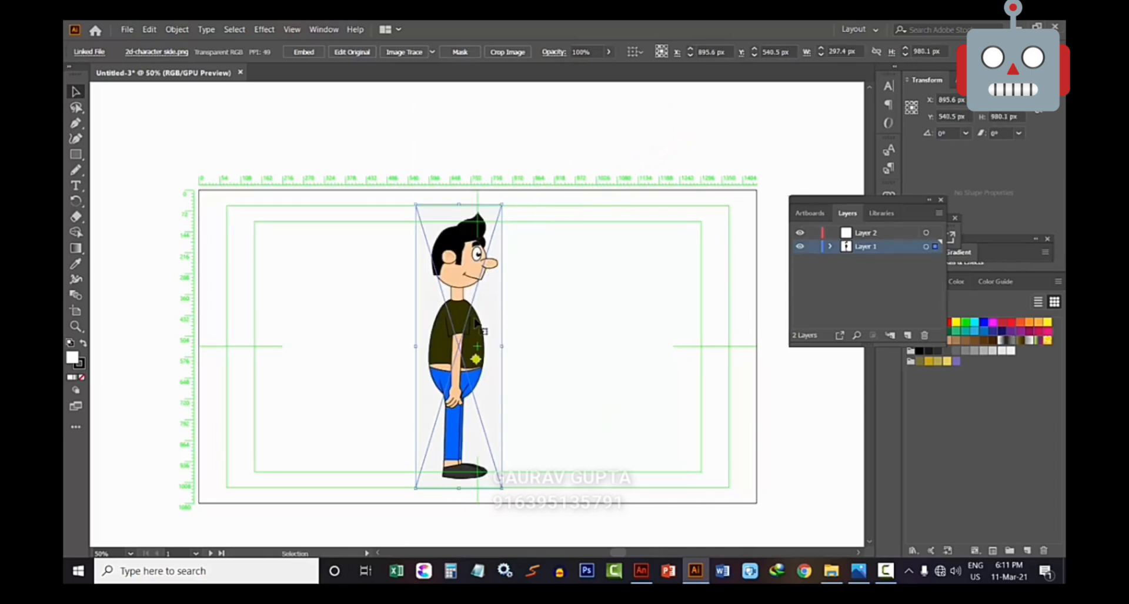
# Scale the reference image proportionally to the artboard's full height of 1080 px and lock Layer 1
pyautogui.moveTo(505, 204); pyautogui.dragTo(532, 188)
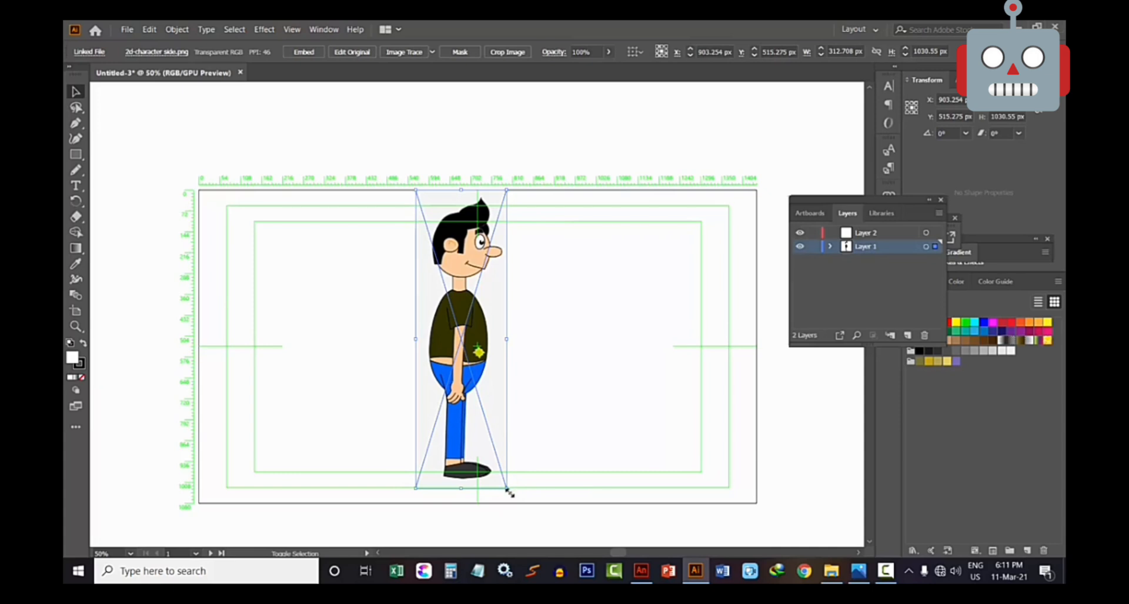
pyautogui.moveTo(508, 491); pyautogui.dragTo(523, 504)
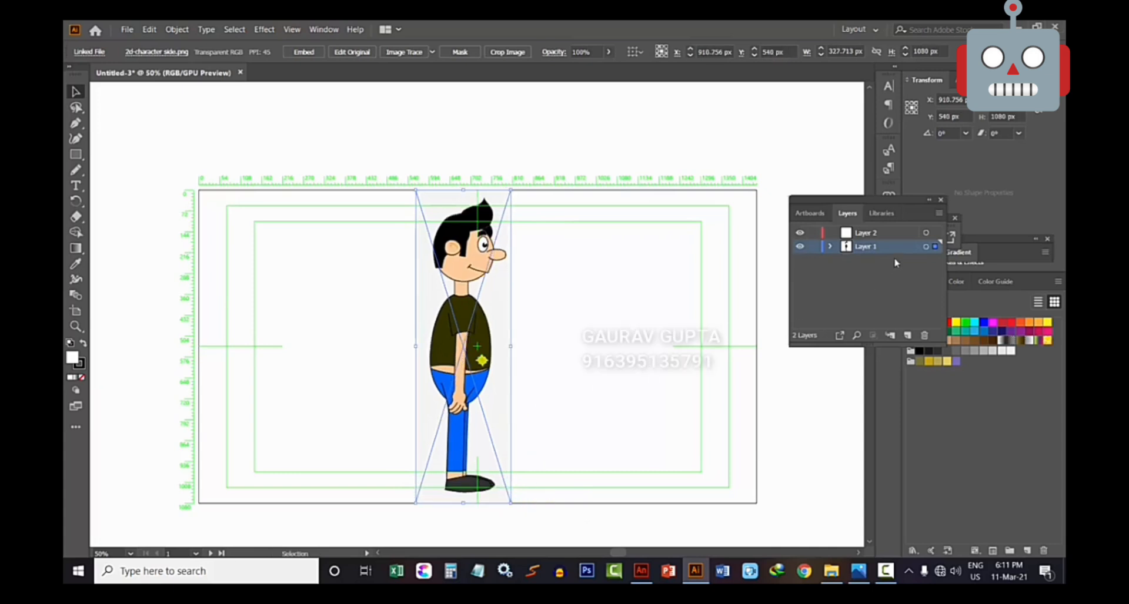
pyautogui.click(876, 272)
pyautogui.click(814, 248)
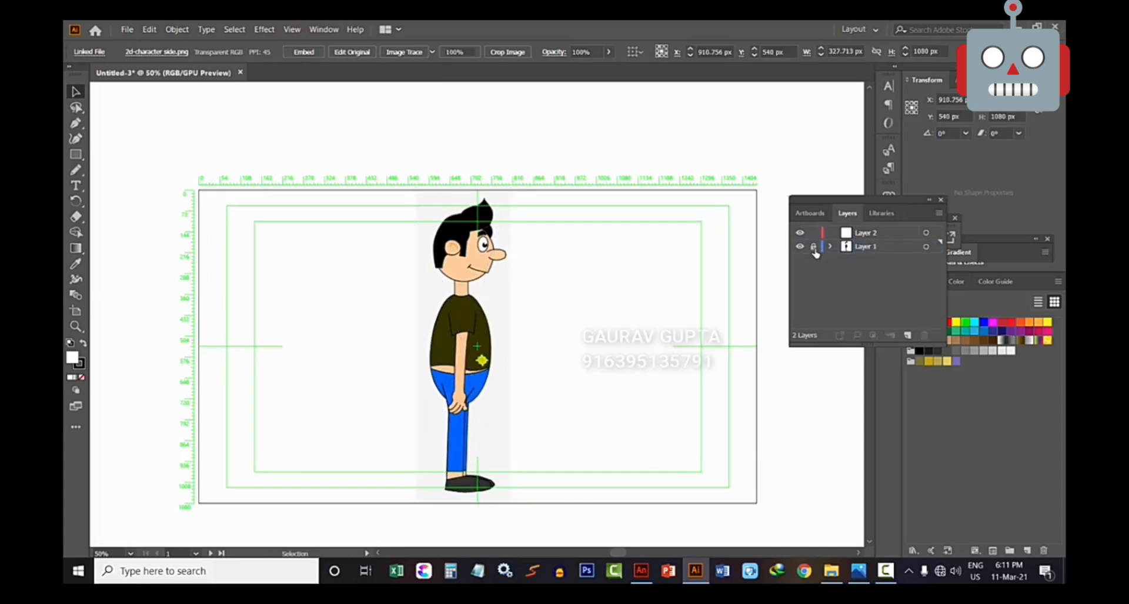
# Delete the empty Layer 2 and create a fresh layer above the locked reference layer
pyautogui.click(855, 236)
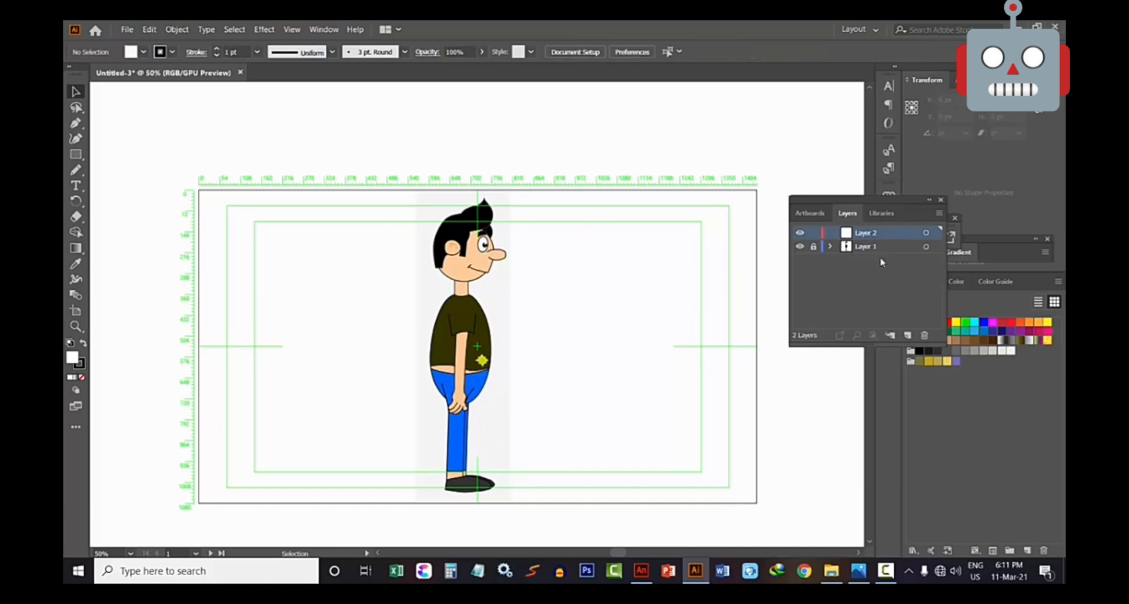
pyautogui.click(923, 336)
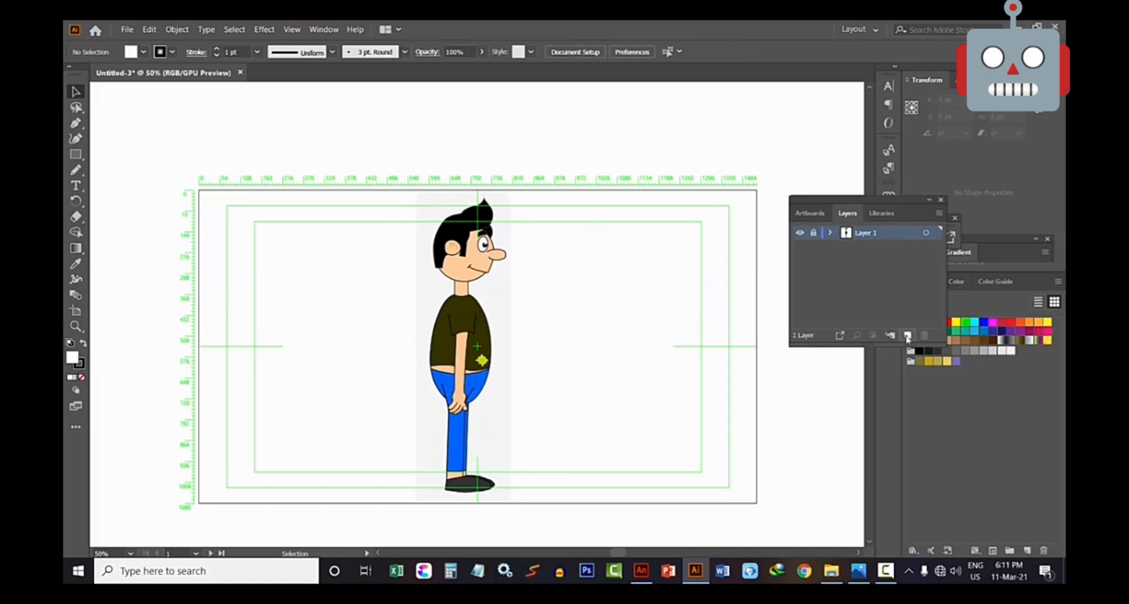
pyautogui.click(907, 337)
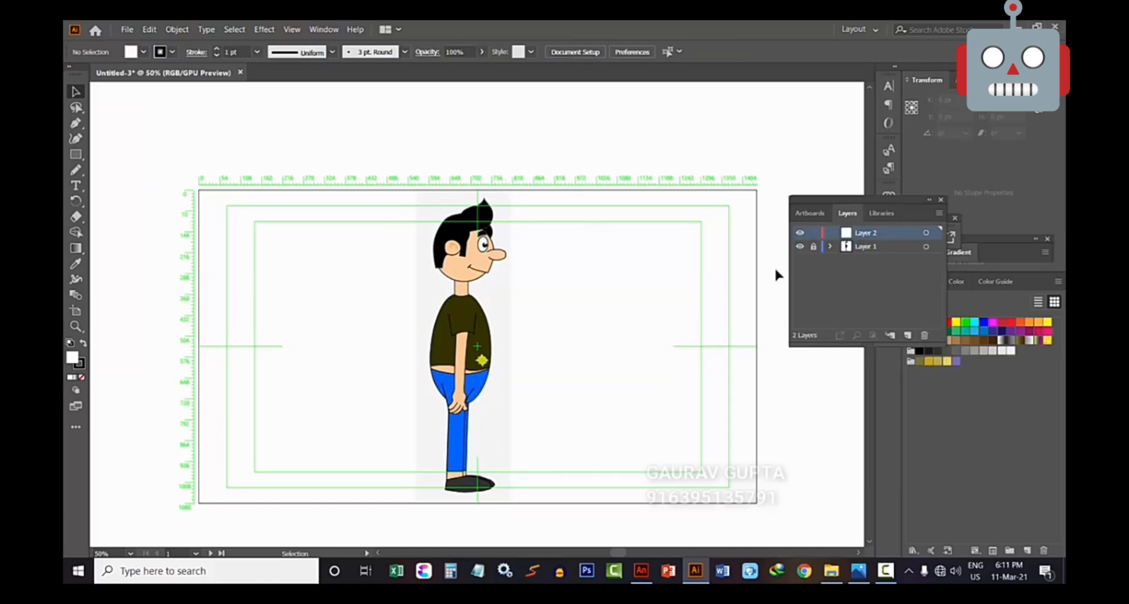
# Activate the Pen tool and examine the reference character's head and body up close
pyautogui.hotkey('ctrl', '+')
pyautogui.hotkey('ctrl', '+')
pyautogui.hotkey('ctrl', '+')
pyautogui.scroll(4, 337, 121)
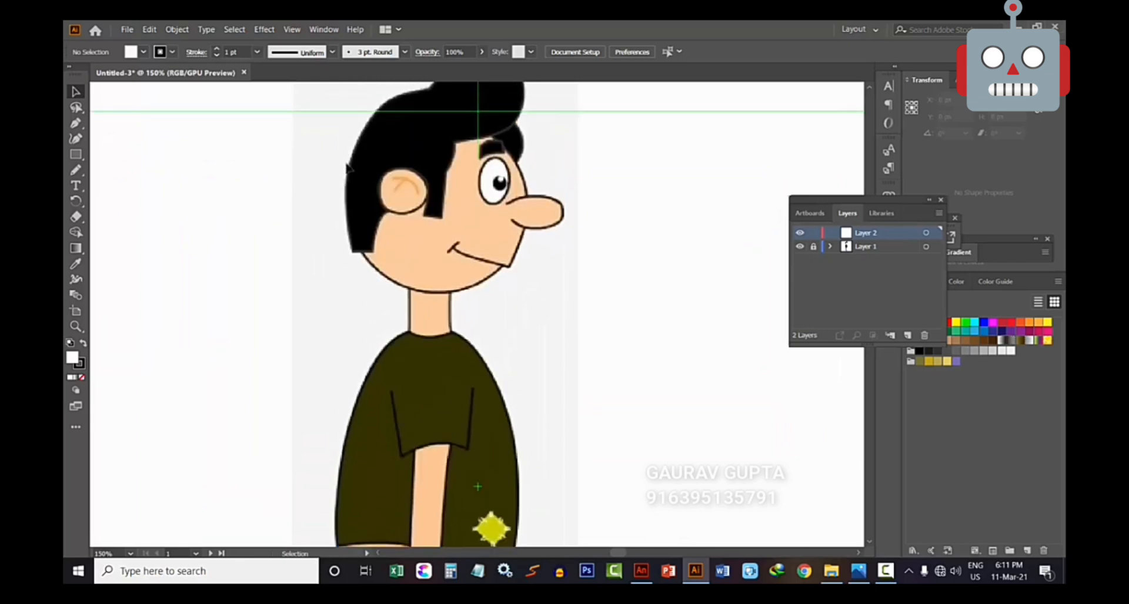
pyautogui.scroll(1, 300, 185)
pyautogui.press('p')
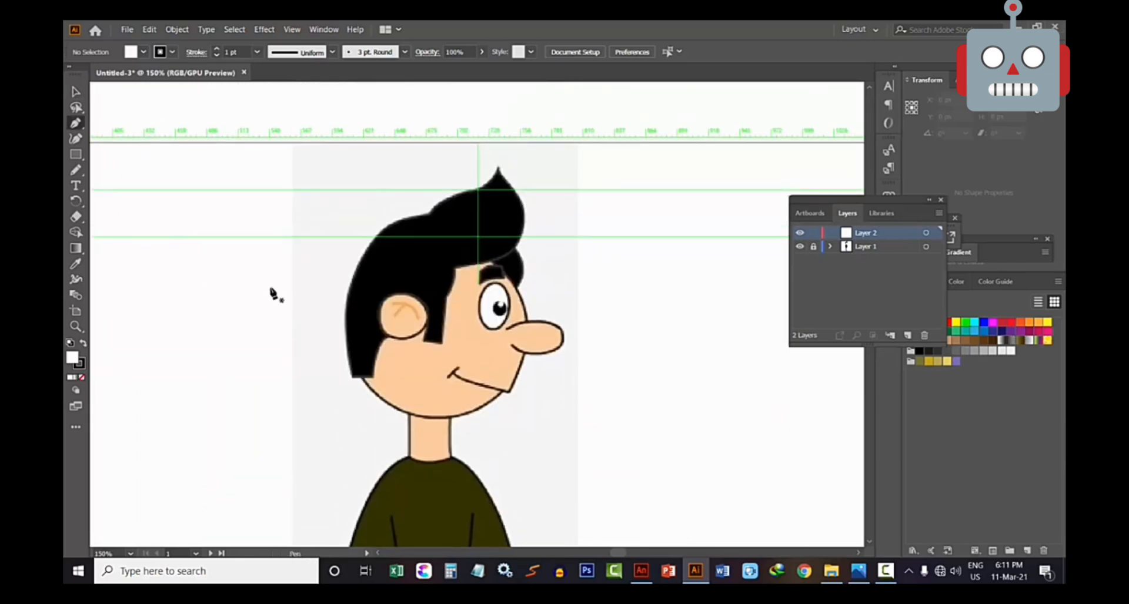
pyautogui.hotkey('ctrl', '+')
pyautogui.hotkey('ctrl', '+')
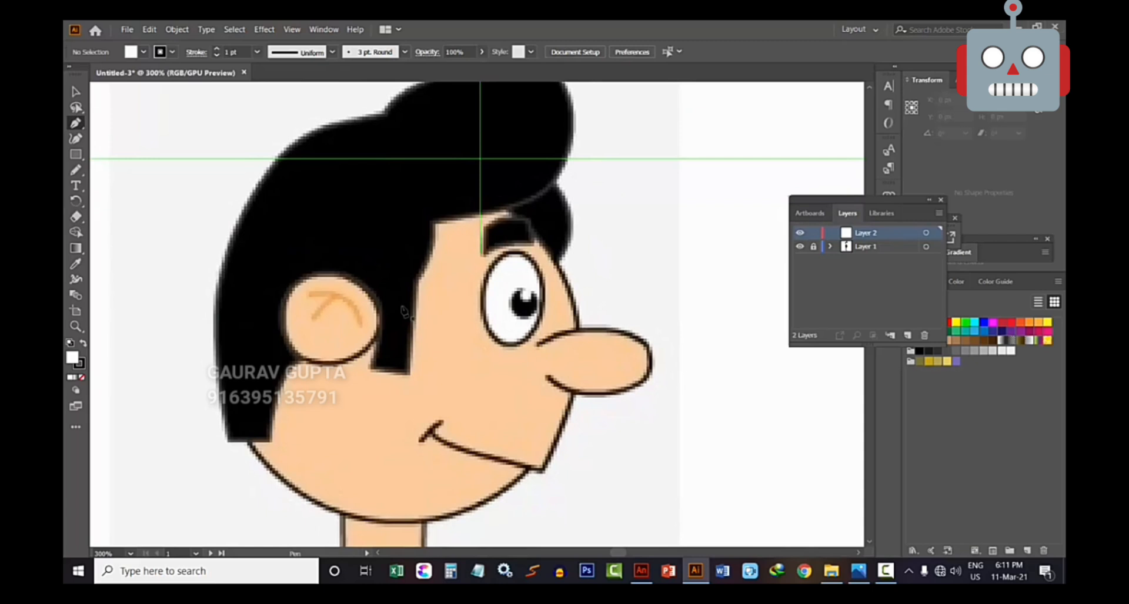
pyautogui.hotkey('ctrl', '-')
pyautogui.hotkey('ctrl', '-')
pyautogui.hotkey('ctrl', '-')
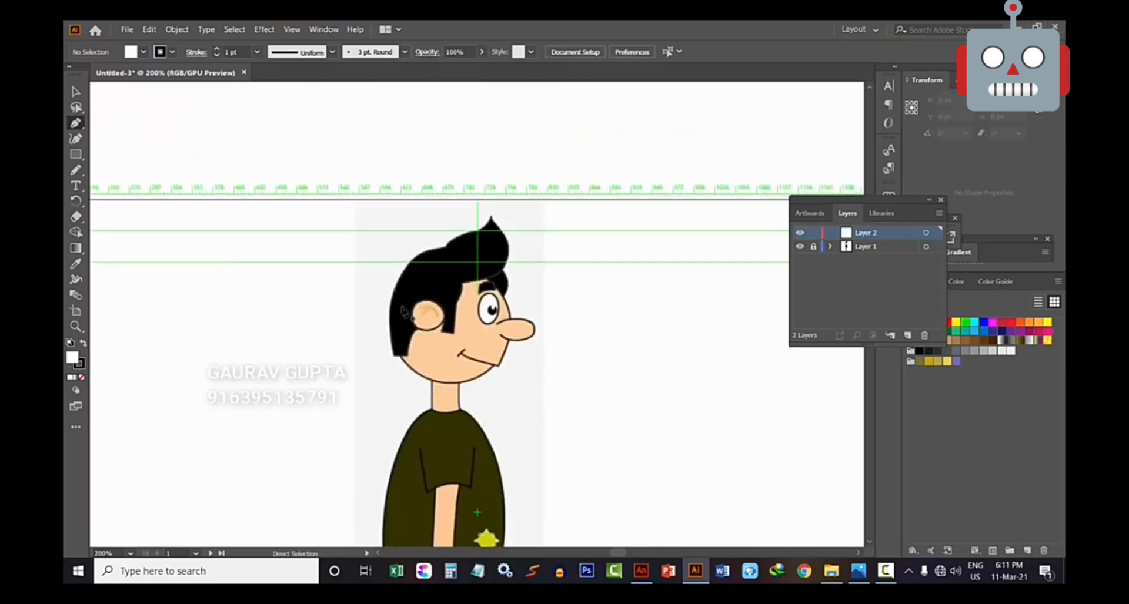
pyautogui.scroll(-3, 454, 347)
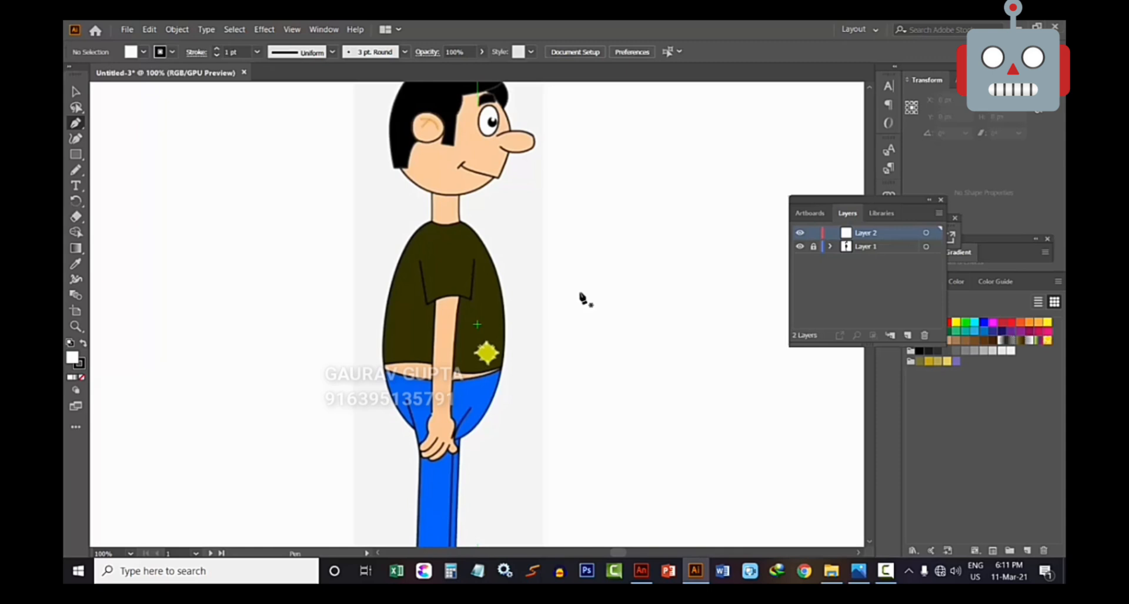
# Trace the face with the Pen tool and no fill, from the forehead past the pointed chin to the lower jaw
pyautogui.scroll(5, 346, 294)
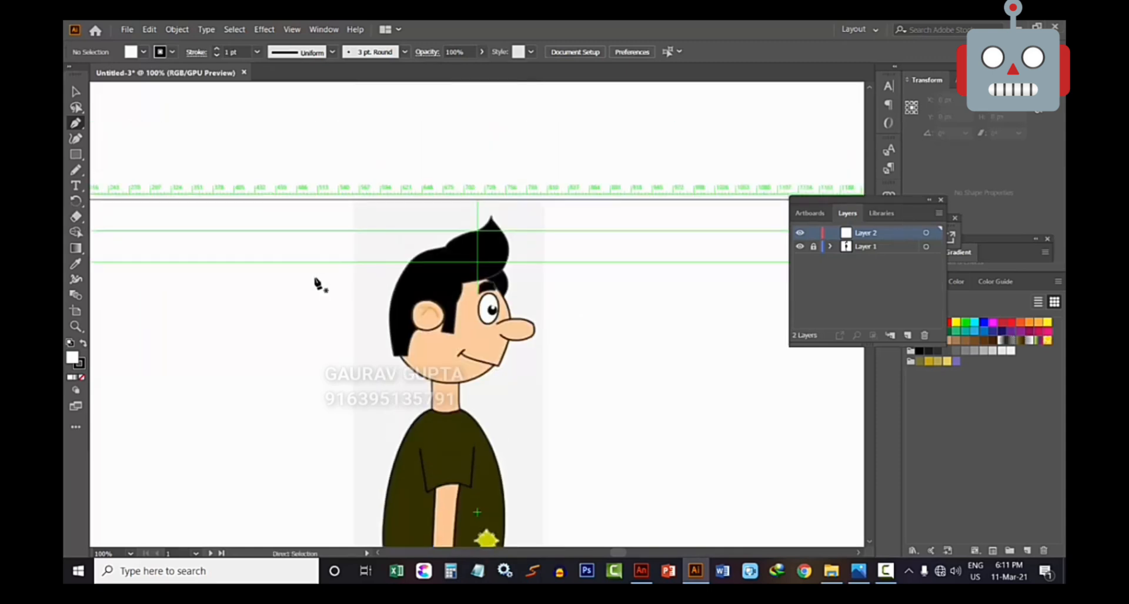
pyautogui.hotkey('ctrl', '+')
pyautogui.hotkey('ctrl', '+')
pyautogui.hotkey('ctrl', '+')
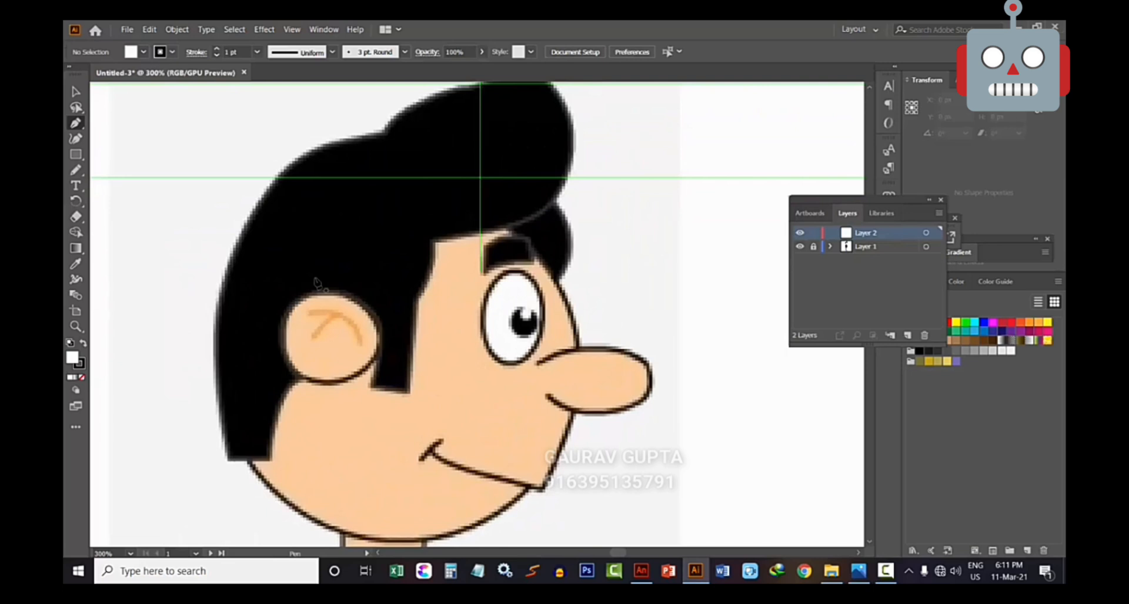
pyautogui.click(504, 228)
pyautogui.moveTo(579, 355); pyautogui.dragTo(580, 446)
pyautogui.click(82, 377)
pyautogui.click(542, 490)
pyautogui.click(528, 488)
pyautogui.moveTo(528, 488); pyautogui.dragTo(529, 388)
pyautogui.moveTo(315, 421)
pyautogui.mouseDown()
pyautogui.moveTo(129, 370)
pyautogui.moveTo(204, 357)
pyautogui.mouseUp()
pyautogui.click(317, 422)
pyautogui.press('Escape')
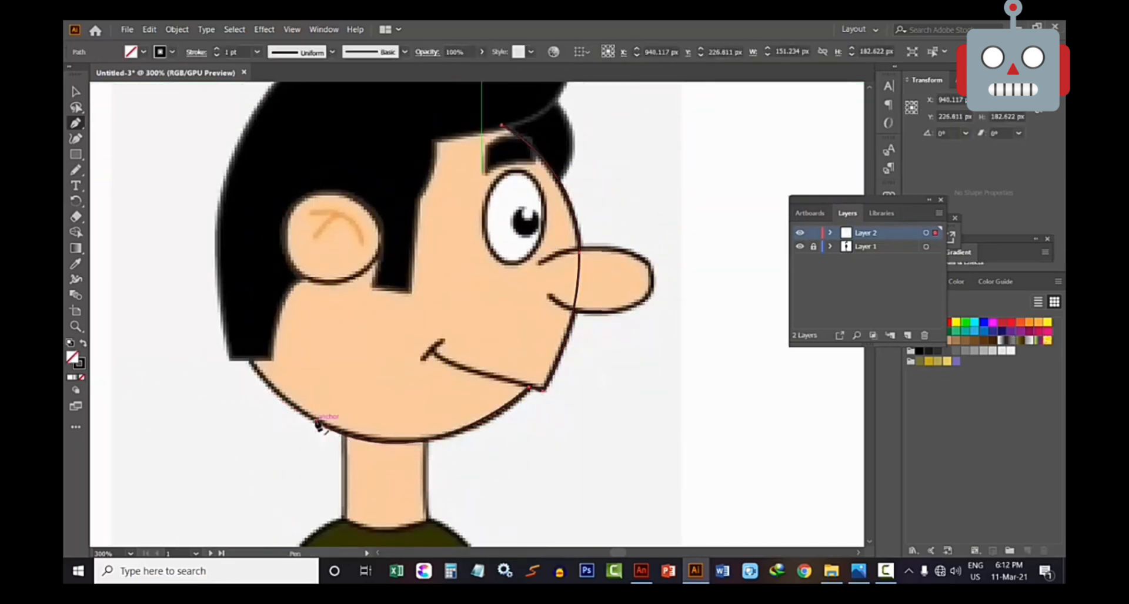
# Continue the head outline around the back of the jaw and close it through the hair at the forehead
pyautogui.moveTo(318, 424); pyautogui.dragTo(393, 456)
pyautogui.moveTo(316, 369); pyautogui.dragTo(290, 423)
pyautogui.click(315, 368)
pyautogui.click(304, 254)
pyautogui.click(377, 216)
pyautogui.click(460, 191)
pyautogui.click(552, 211)
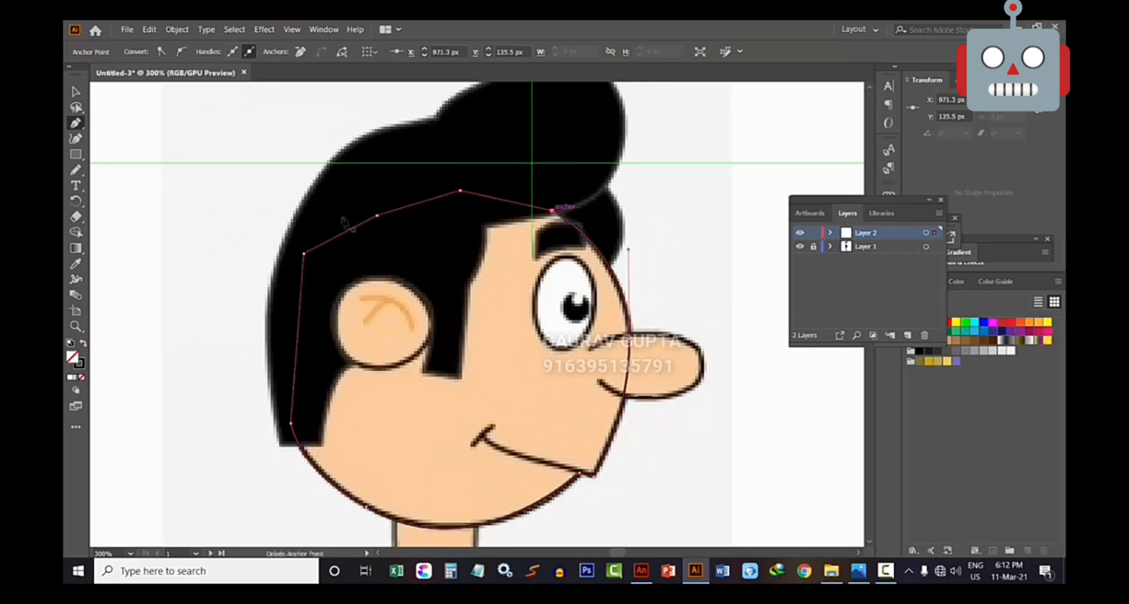
pyautogui.click(75, 92)
pyautogui.click(75, 123)
pyautogui.click(152, 139)
pyautogui.hotkey('ctrl', 'z')
pyautogui.click(151, 139)
pyautogui.hotkey('ctrl', 'z')
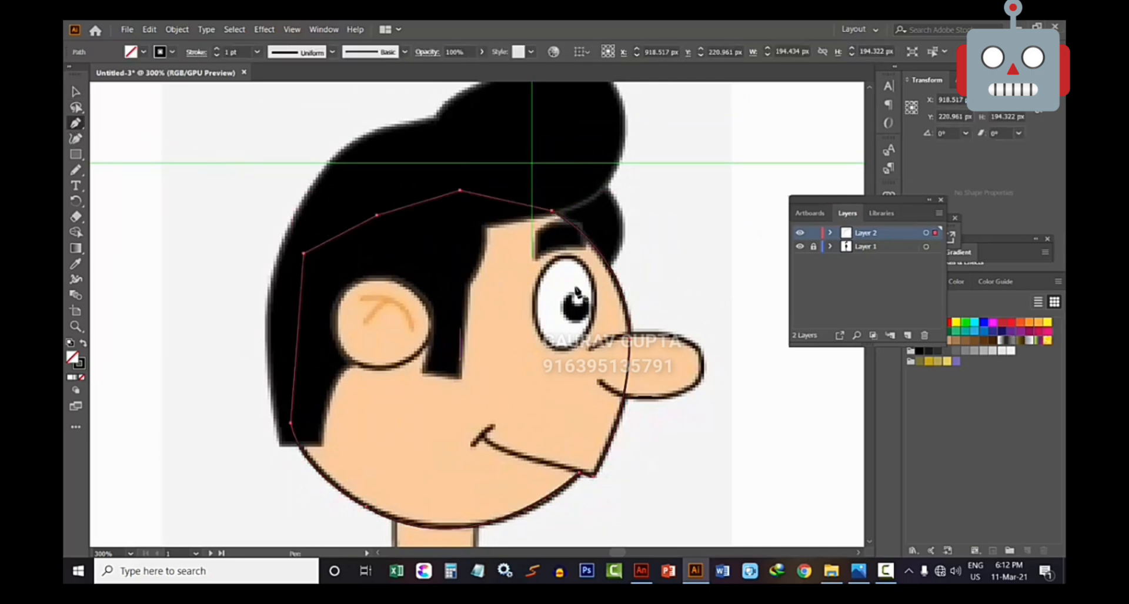
# Trace the nose as a separate open path with the Pen tool, from its lower crease around the tip to its upper end
pyautogui.keyDown('ctrl'); pyautogui.click(670, 415); pyautogui.keyUp('ctrl')
pyautogui.scroll(2, 670, 415)
pyautogui.scroll(1, 671, 415)
pyautogui.click(526, 374)
pyautogui.moveTo(708, 388); pyautogui.dragTo(789, 339)
pyautogui.click(708, 388)
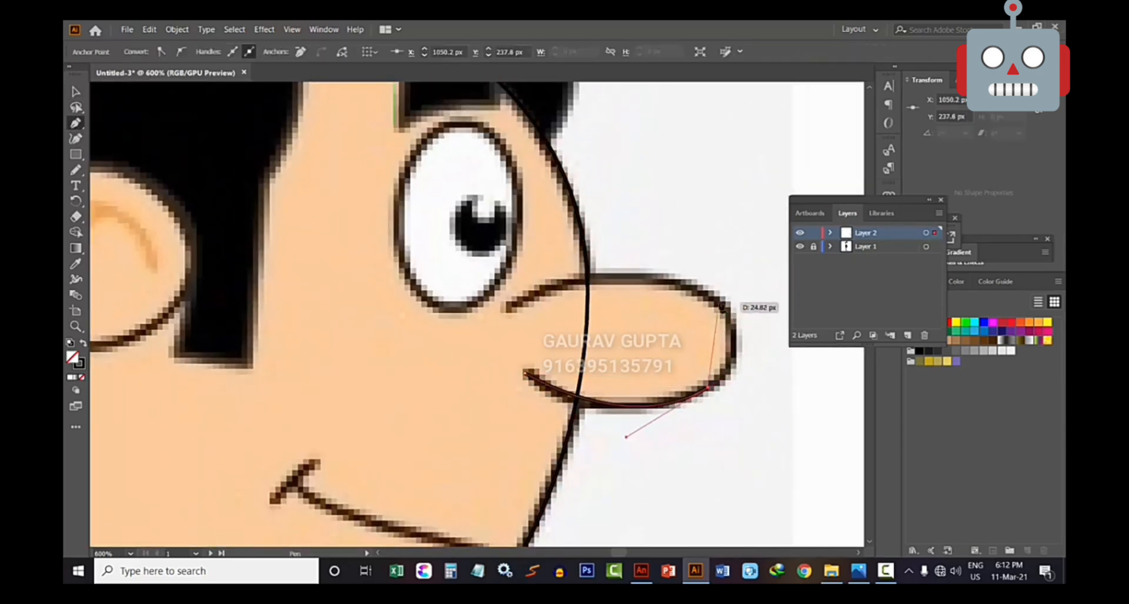
pyautogui.moveTo(719, 302); pyautogui.dragTo(683, 235)
pyautogui.click(719, 303)
pyautogui.moveTo(605, 279); pyautogui.dragTo(483, 295)
pyautogui.hotkey('ctrl', 'z')
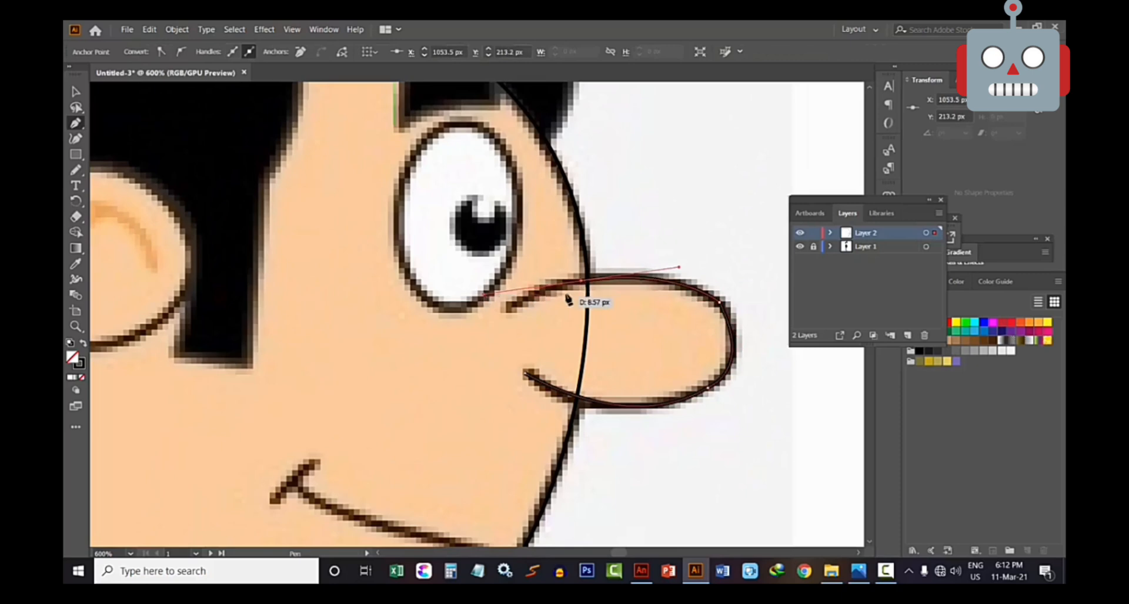
pyautogui.click(506, 309)
pyautogui.keyDown('ctrl'); pyautogui.click(277, 159); pyautogui.keyUp('ctrl')
# Trace the ear as a separate closed outline with the Pen tool, following its rounded edge all the way around
pyautogui.moveTo(192, 288); pyautogui.dragTo(533, 326)
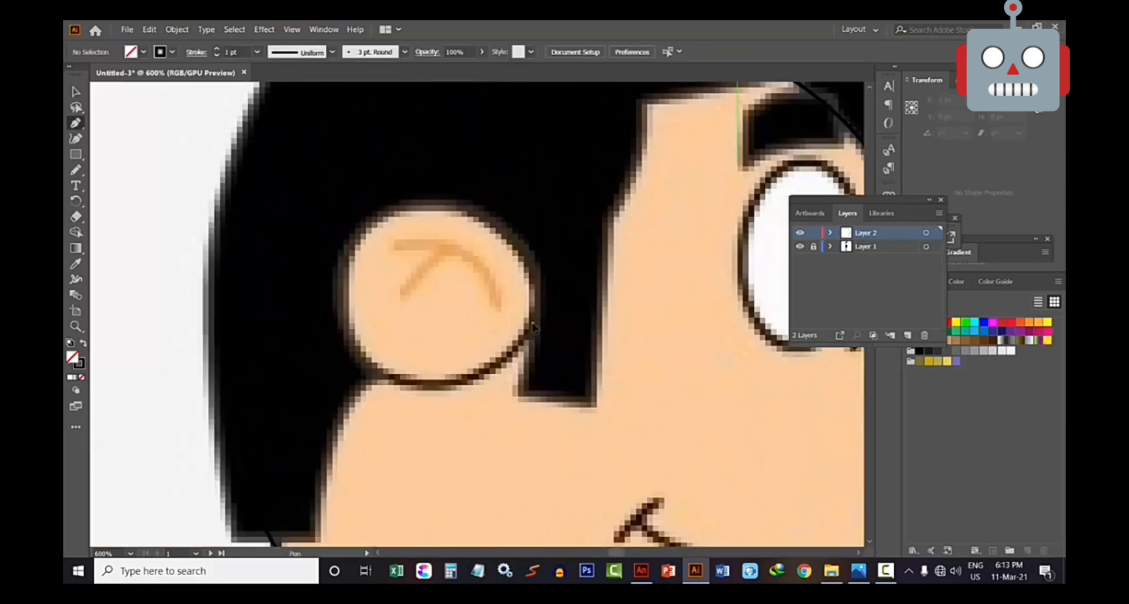
pyautogui.click(532, 323)
pyautogui.moveTo(378, 368); pyautogui.dragTo(279, 305)
pyautogui.click(379, 221)
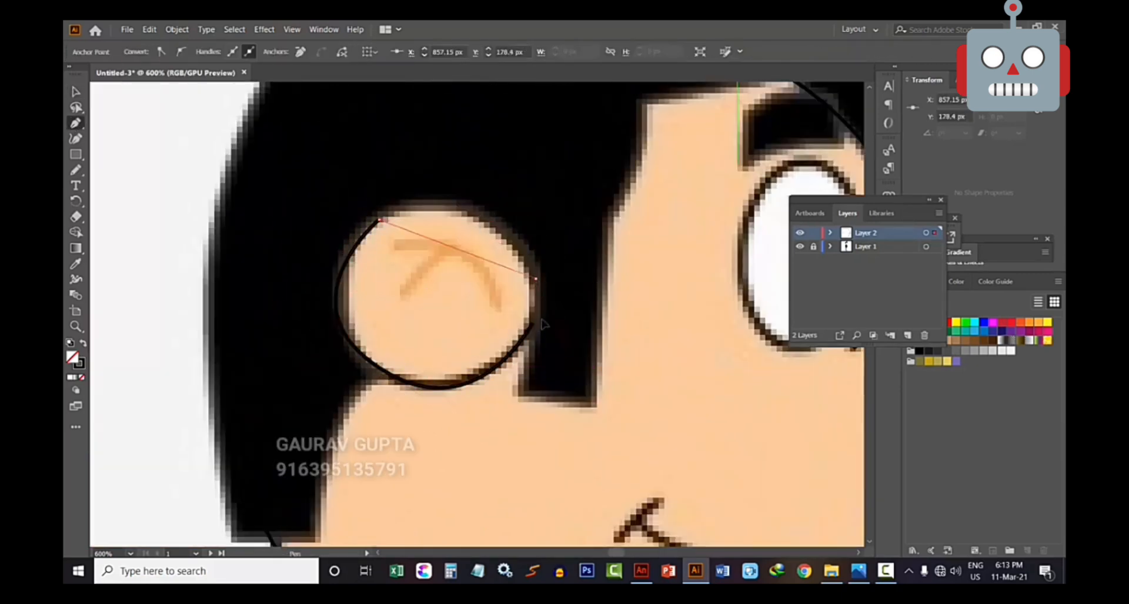
pyautogui.moveTo(535, 279); pyautogui.dragTo(592, 408)
pyautogui.click(535, 279)
pyautogui.click(532, 323)
pyautogui.click(75, 92)
pyautogui.click(147, 130)
# Trace the two creases inside the ear with the Pen tool: a long curved line and a short diagonal one meeting it
pyautogui.click(75, 124)
pyautogui.click(395, 247)
pyautogui.moveTo(501, 308); pyautogui.dragTo(520, 392)
pyautogui.click(500, 308)
pyautogui.keyDown('ctrl'); pyautogui.click(443, 269); pyautogui.keyUp('ctrl')
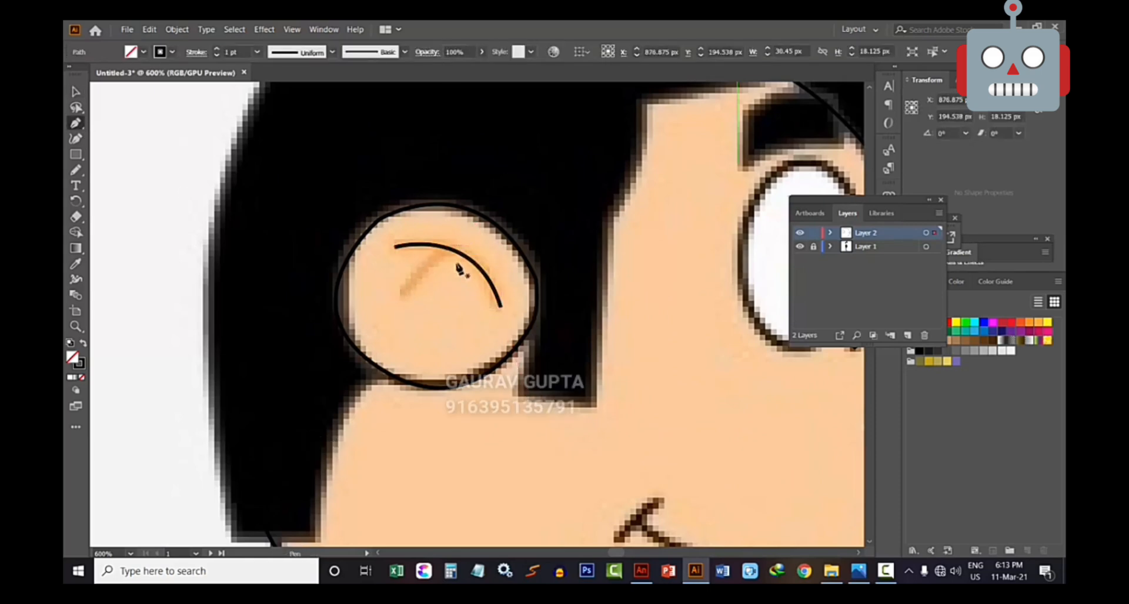
pyautogui.click(402, 294)
pyautogui.moveTo(450, 249); pyautogui.dragTo(468, 239)
pyautogui.press('v')
# Start the hair outline at the forehead corner, tracing down the sideburn and crossing roughly inside the ear to its lower back edge
pyautogui.hotkey('ctrl', '-')
pyautogui.moveTo(248, 348); pyautogui.dragTo(155, 335)
pyautogui.press('p')
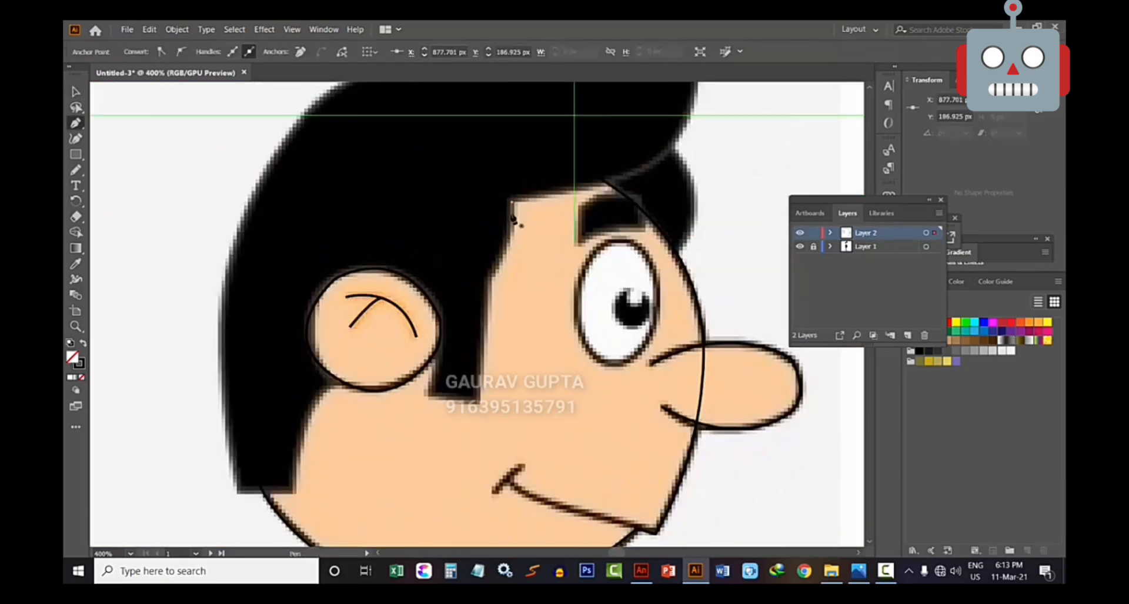
pyautogui.moveTo(489, 279); pyautogui.dragTo(469, 314)
pyautogui.click(488, 279)
pyautogui.click(478, 404)
pyautogui.click(426, 398)
pyautogui.moveTo(408, 290); pyautogui.dragTo(358, 282)
pyautogui.click(330, 292)
pyautogui.click(326, 328)
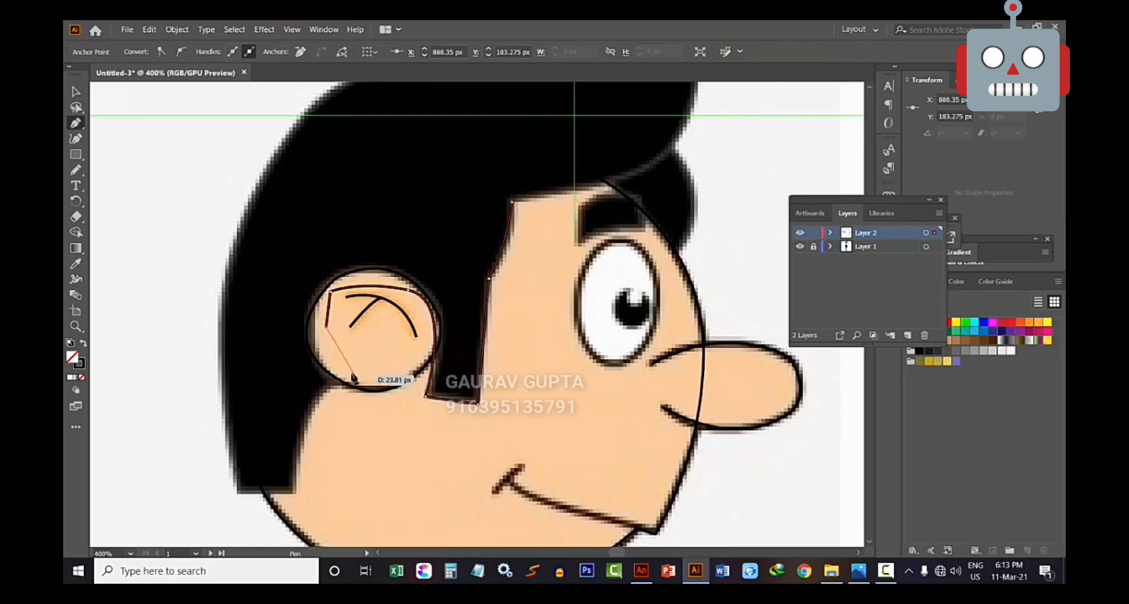
pyautogui.click(350, 373)
# Continue the hair outline down the nape, across its lower end and up the back of the head
pyautogui.moveTo(303, 437); pyautogui.dragTo(291, 496)
pyautogui.click(303, 437)
pyautogui.click(296, 492)
pyautogui.click(237, 495)
pyautogui.moveTo(238, 233); pyautogui.dragTo(272, 136)
# Continue the hair outline over the crown and along the raised front section to the base of the pointed quiff
pyautogui.press('space')
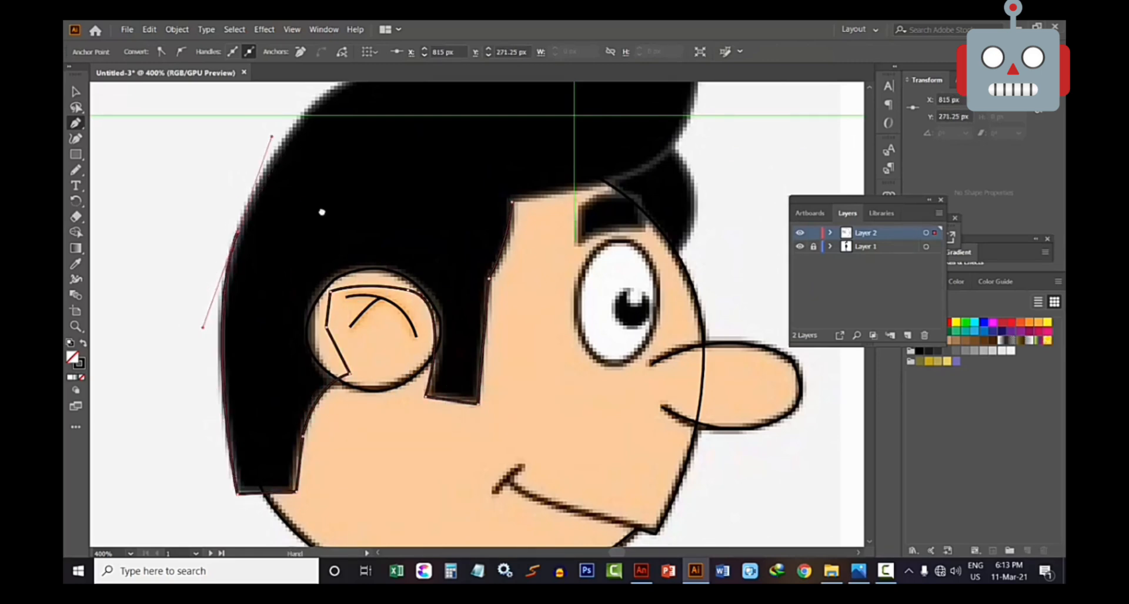
pyautogui.moveTo(322, 212); pyautogui.dragTo(260, 384)
pyautogui.moveTo(361, 230); pyautogui.dragTo(490, 229)
pyautogui.click(360, 230)
pyautogui.click(379, 229)
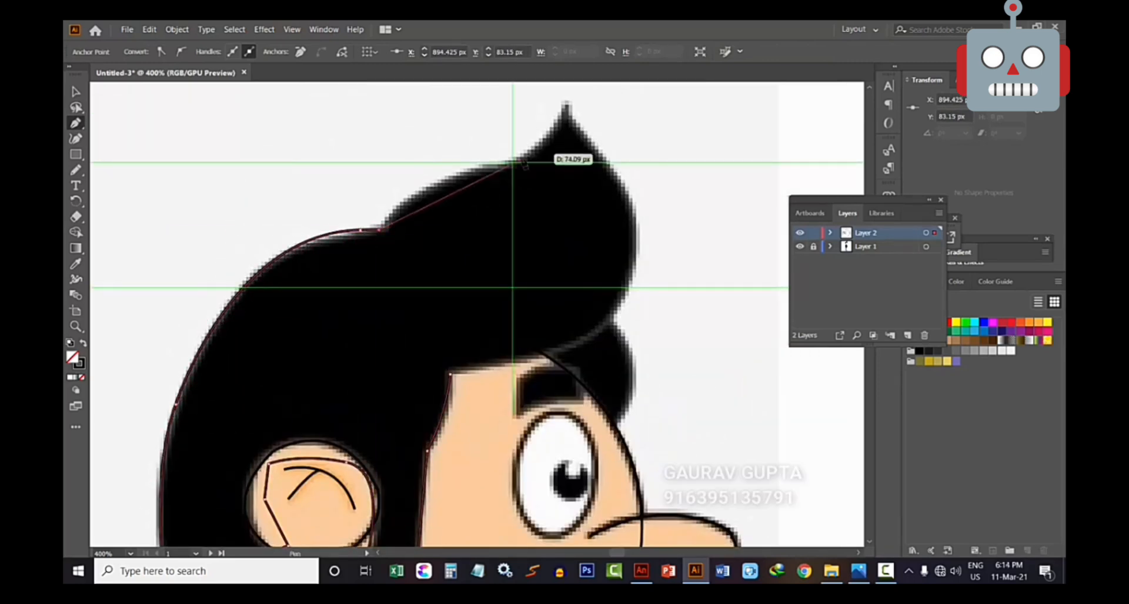
pyautogui.moveTo(497, 163); pyautogui.dragTo(581, 127)
pyautogui.click(497, 162)
# Trace the quiff's pointed tip, redoing the segment beside it, and follow the front curl down to close the hair outline at the forehead
pyautogui.scroll(2, 506, 165)
pyautogui.click(560, 166)
pyautogui.moveTo(595, 212); pyautogui.dragTo(622, 251)
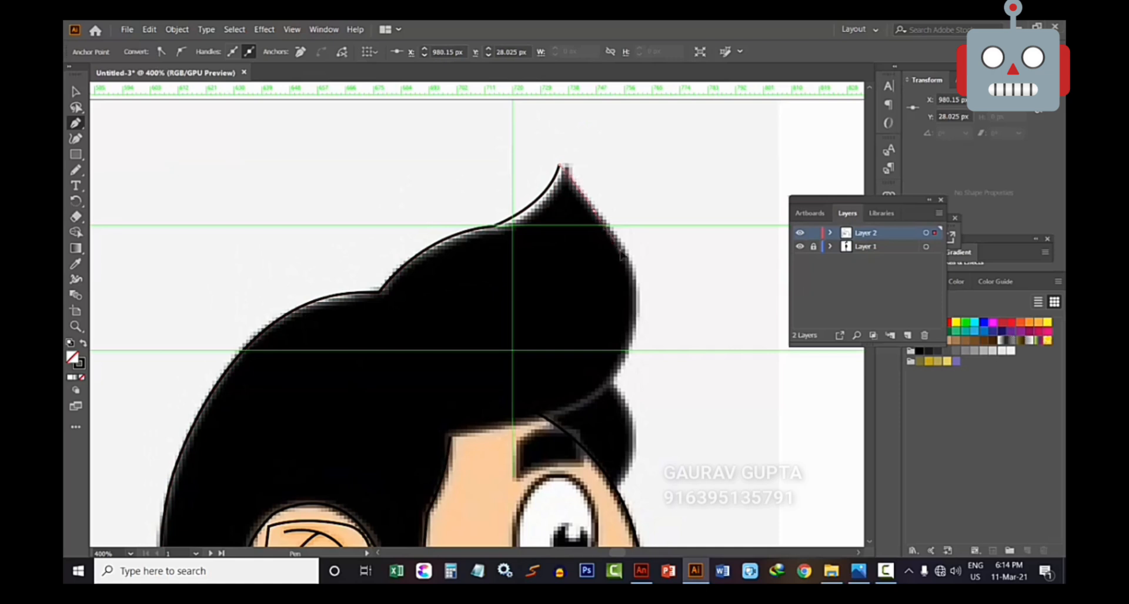
pyautogui.hotkey('ctrl', 'z')
pyautogui.moveTo(568, 172); pyautogui.dragTo(574, 189)
pyautogui.click(568, 172)
pyautogui.moveTo(602, 218); pyautogui.dragTo(606, 221)
pyautogui.scroll(-4, 643, 290)
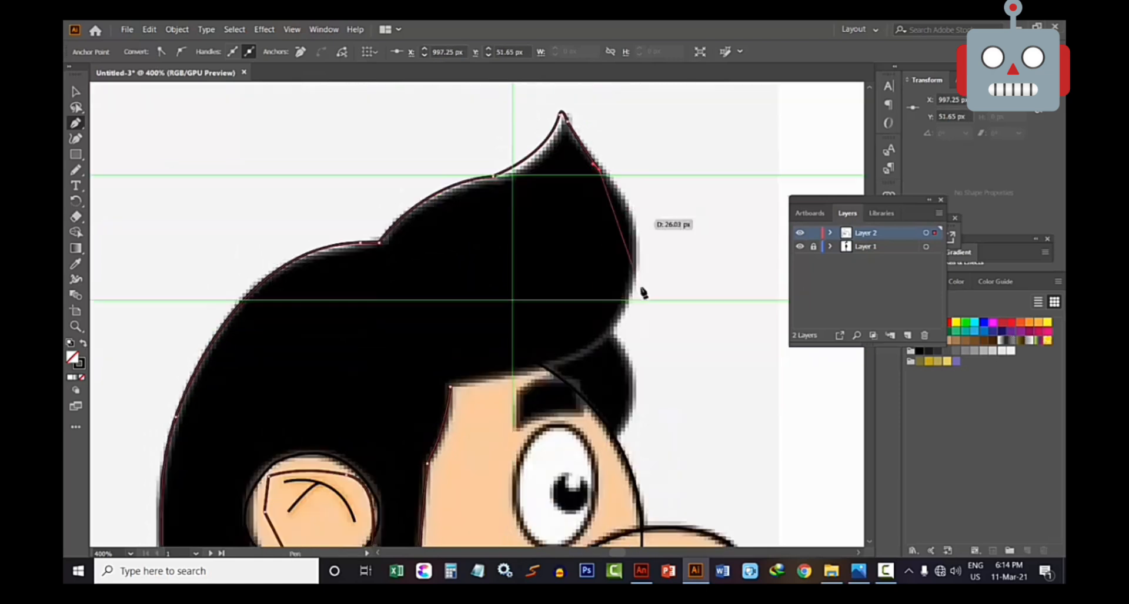
pyautogui.moveTo(450, 337); pyautogui.dragTo(318, 358)
pyautogui.scroll(-5, 464, 323)
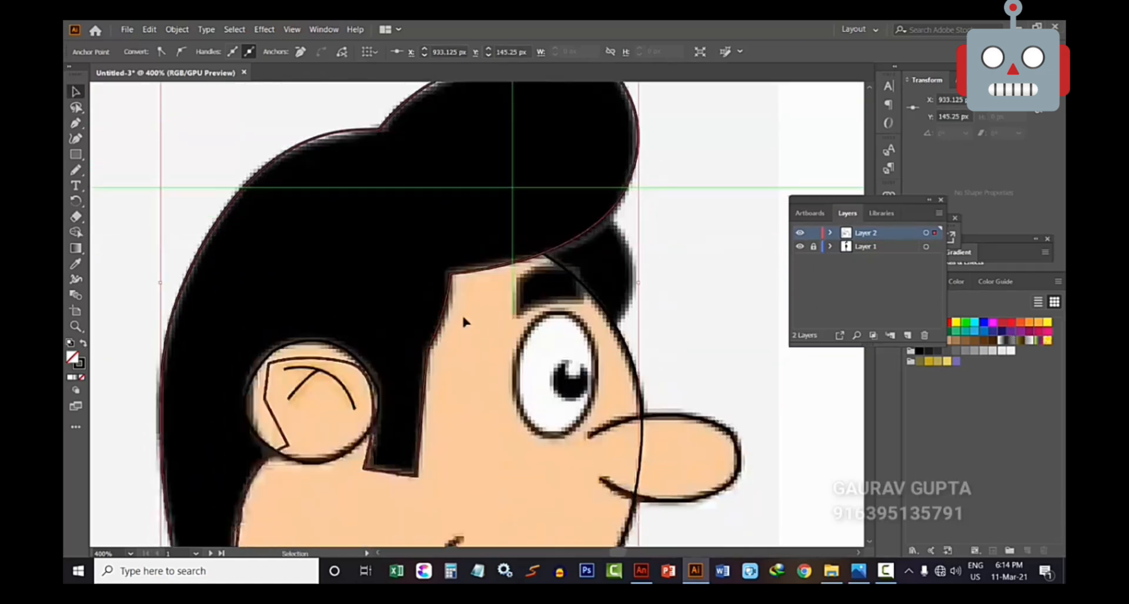
# Trace the hair tuft protruding in front of the forehead as a closed shape, with its inner edges overlapping the hair and brow
pyautogui.scroll(4, 464, 323)
pyautogui.click(609, 388)
pyautogui.moveTo(585, 256); pyautogui.dragTo(491, 212)
pyautogui.click(585, 257)
pyautogui.click(539, 280)
pyautogui.click(512, 297)
pyautogui.click(608, 388)
pyautogui.scroll(-1, 605, 390)
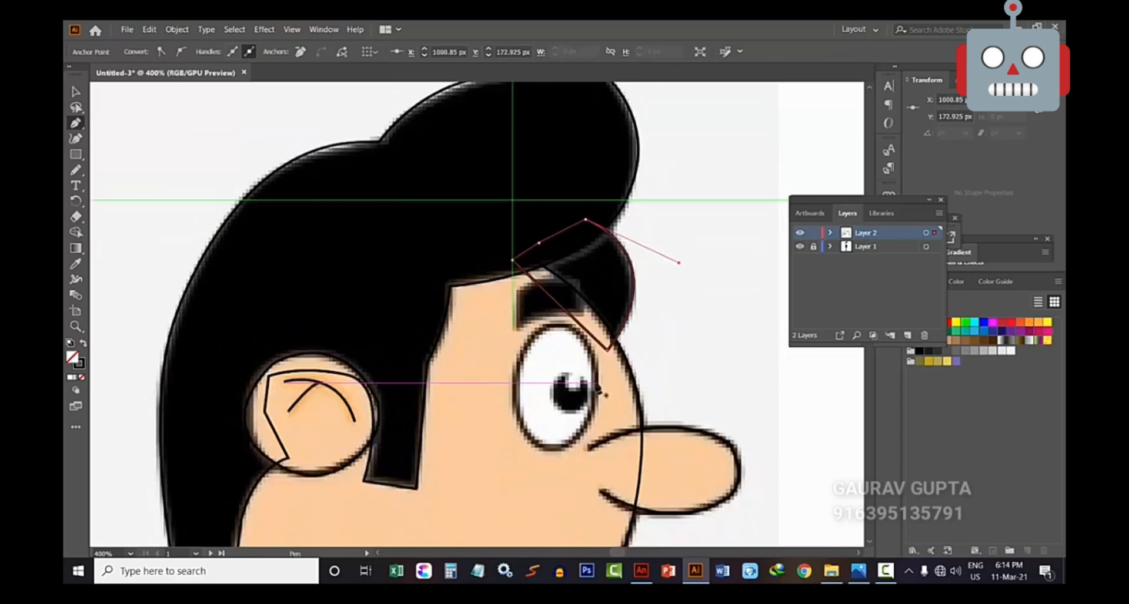
# Draw an ellipse about 35 × 57 px over the eye and adjust its sides and lower edge to match the reference
pyautogui.hotkey('ctrl', '=')
pyautogui.hotkey('ctrl', '=')
pyautogui.moveTo(605, 390); pyautogui.dragTo(695, 317)
pyautogui.rightClick(76, 155)
pyautogui.click(134, 170)
pyautogui.moveTo(374, 187)
pyautogui.mouseDown()
pyautogui.moveTo(522, 469)
pyautogui.moveTo(549, 451)
pyautogui.mouseUp()
pyautogui.press('v')
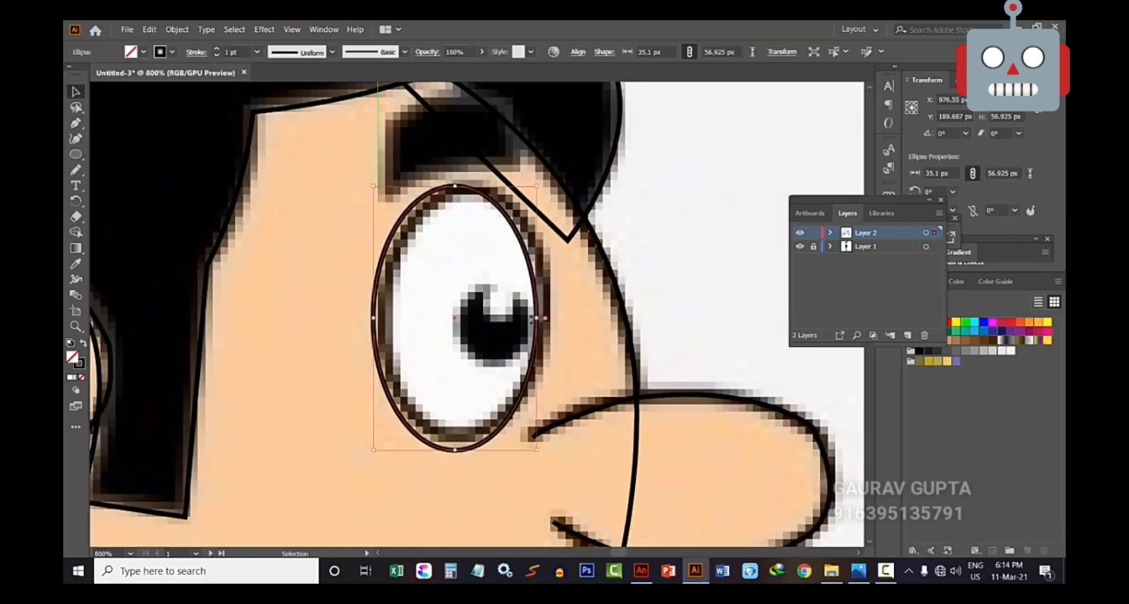
pyautogui.moveTo(549, 319); pyautogui.dragTo(542, 319)
pyautogui.moveTo(374, 320); pyautogui.dragTo(383, 319)
pyautogui.moveTo(463, 451); pyautogui.dragTo(463, 440)
# Draw a circle over the pupil and a smaller circle over its white highlight with the Ellipse tool
pyautogui.click(76, 154)
pyautogui.moveTo(461, 288); pyautogui.dragTo(537, 363)
pyautogui.moveTo(483, 291); pyautogui.dragTo(511, 321)
pyautogui.press('v')
pyautogui.click(291, 240)
# Trace the eyebrow as a closed shape with the Pen tool, curving its lower and upper edges above the eye
pyautogui.hotkey('ctrl', '-')
pyautogui.hotkey('ctrl', '=')
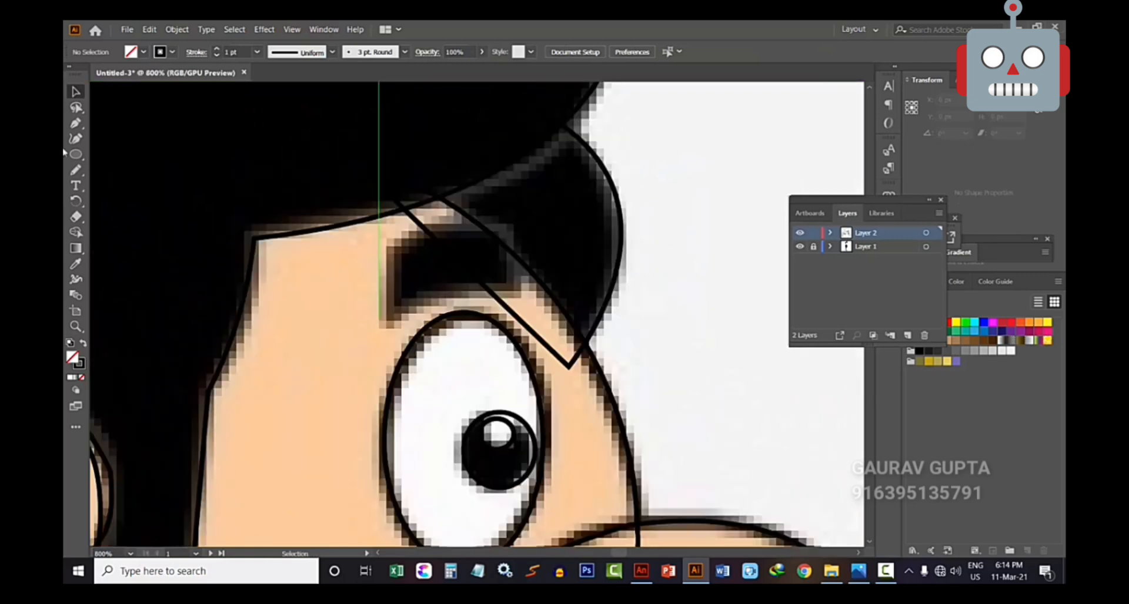
pyautogui.click(516, 293)
pyautogui.moveTo(390, 327); pyautogui.dragTo(341, 380)
pyautogui.click(391, 326)
pyautogui.moveTo(516, 223); pyautogui.dragTo(686, 217)
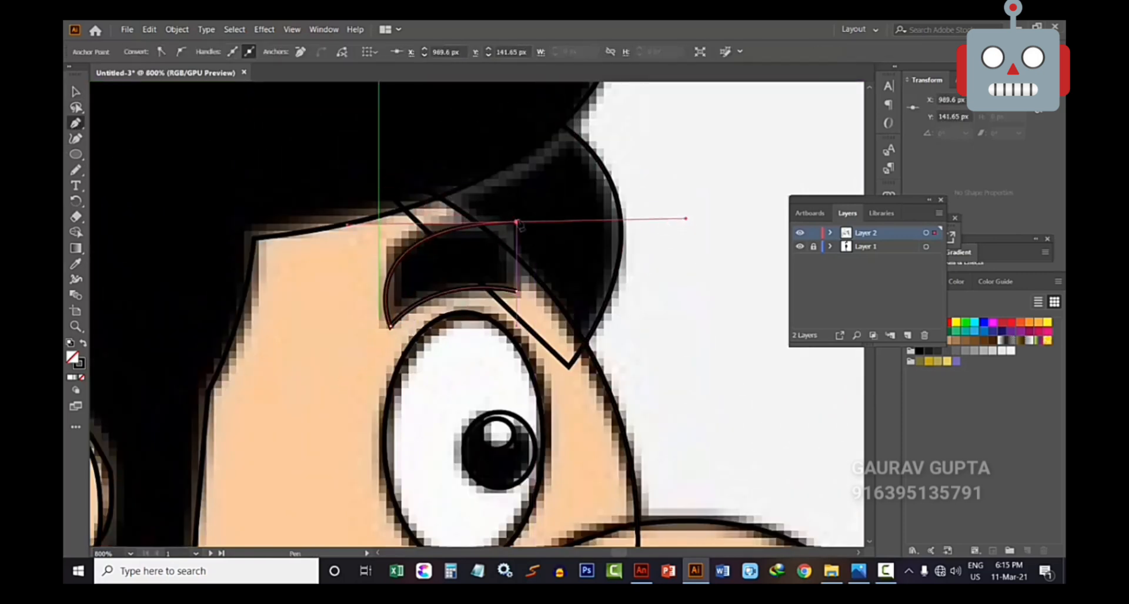
pyautogui.click(516, 224)
pyautogui.click(516, 293)
# Trace the mouth as open paths: the short crease at its corner and the long smile line running toward the chin
pyautogui.hotkey('ctrl', '-')
pyautogui.hotkey('ctrl', '-')
pyautogui.scroll(-6, 396, 352)
pyautogui.click(369, 325)
pyautogui.press('v')
pyautogui.moveTo(341, 351)
pyautogui.mouseDown()
pyautogui.moveTo(341, 361)
pyautogui.moveTo(334, 309)
pyautogui.mouseUp()
pyautogui.press('p')
pyautogui.click(503, 389)
pyautogui.press('v')
pyautogui.click(438, 302)
# Trace the neck as a closed four-sided shape overlapping the jaw above and the shirt collar below
pyautogui.hotkey('ctrl', '-')
pyautogui.hotkey('ctrl', '-')
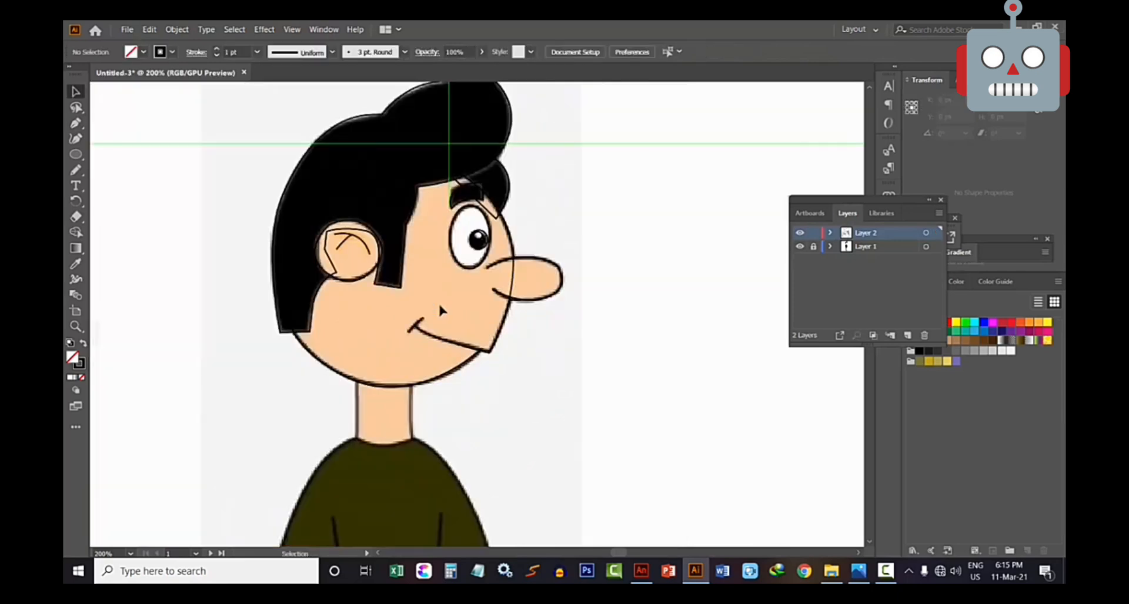
pyautogui.scroll(-3, 439, 301)
pyautogui.hotkey('ctrl', '=')
pyautogui.scroll(-1, 378, 282)
pyautogui.press('p')
pyautogui.click(292, 191)
pyautogui.click(299, 312)
pyautogui.click(388, 325)
pyautogui.click(384, 187)
pyautogui.click(292, 191)
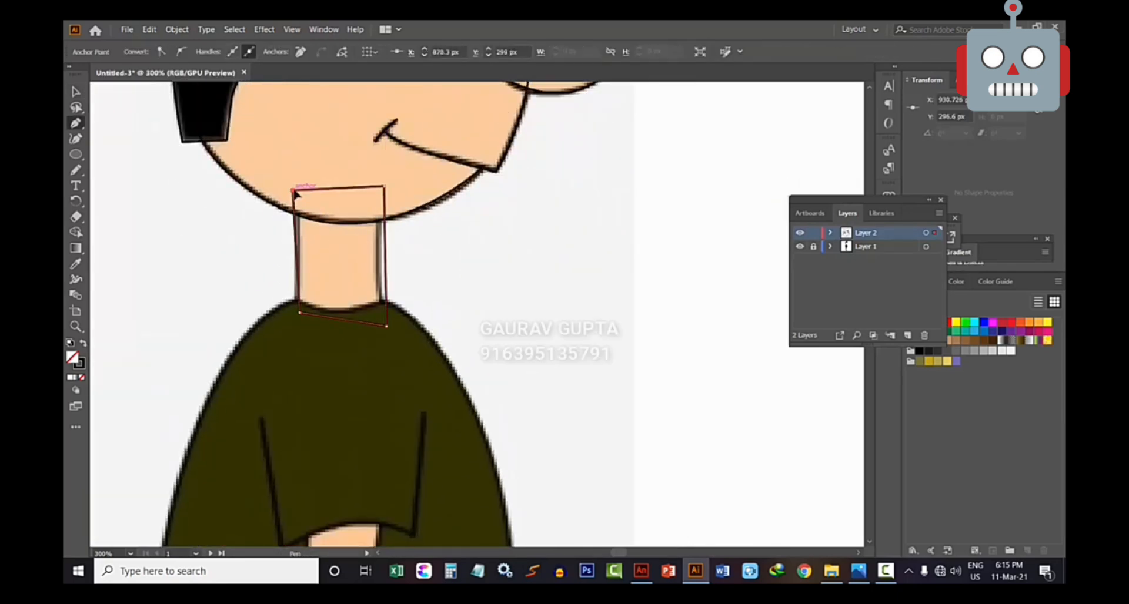
# Start the torso outline at the back of the neck and trace the curved back down to the waistband of the trousers
pyautogui.hotkey('ctrl', '-')
pyautogui.hotkey('ctrl', '-')
pyautogui.hotkey('ctrl', '=')
pyautogui.scroll(-3, 233, 273)
pyautogui.press('p')
pyautogui.click(369, 143)
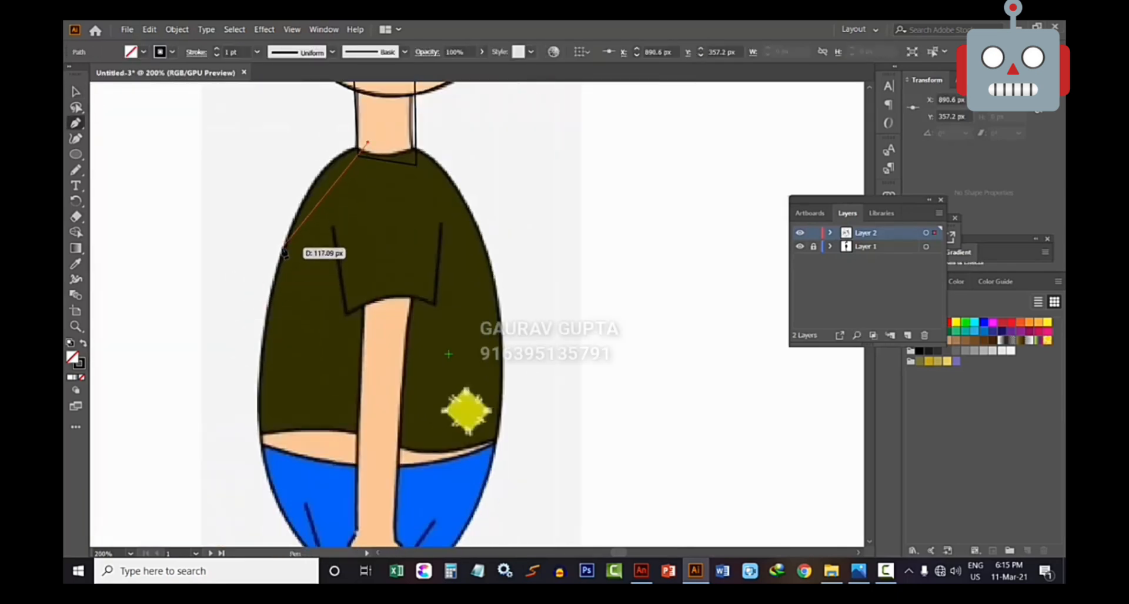
pyautogui.moveTo(282, 248); pyautogui.dragTo(252, 344)
pyautogui.scroll(-1, 280, 230)
pyautogui.click(283, 211)
pyautogui.moveTo(262, 409); pyautogui.dragTo(274, 504)
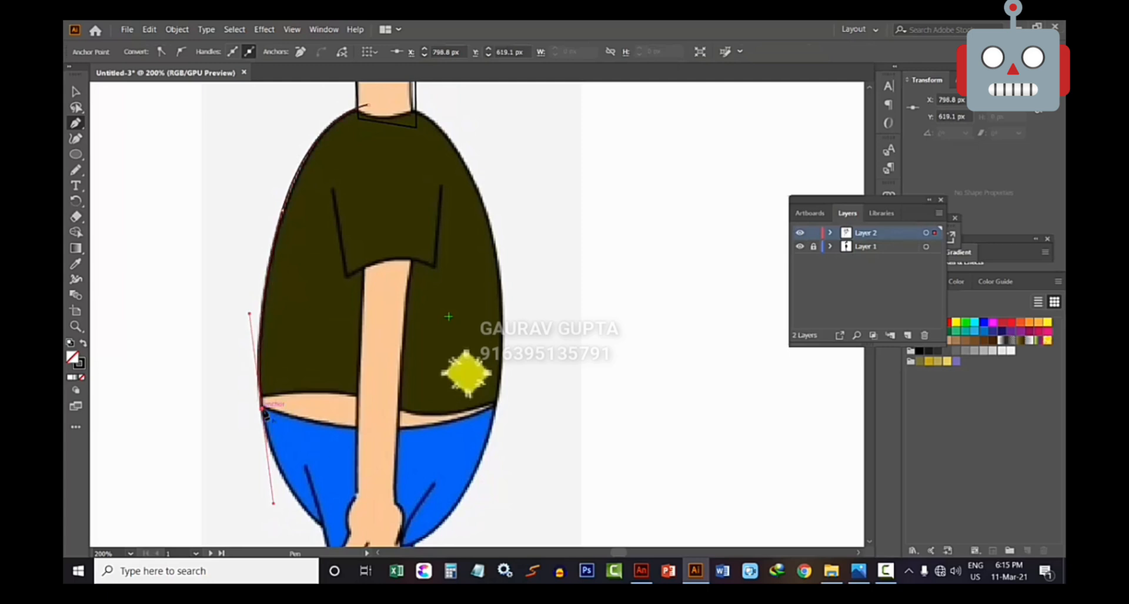
pyautogui.click(261, 409)
# Continue the torso outline along the curved waistband and up the front of the shirt toward the shoulder
pyautogui.moveTo(496, 409); pyautogui.dragTo(591, 358)
pyautogui.click(496, 409)
pyautogui.scroll(1, 465, 205)
pyautogui.moveTo(444, 182); pyautogui.dragTo(360, 95)
pyautogui.scroll(1, 391, 177)
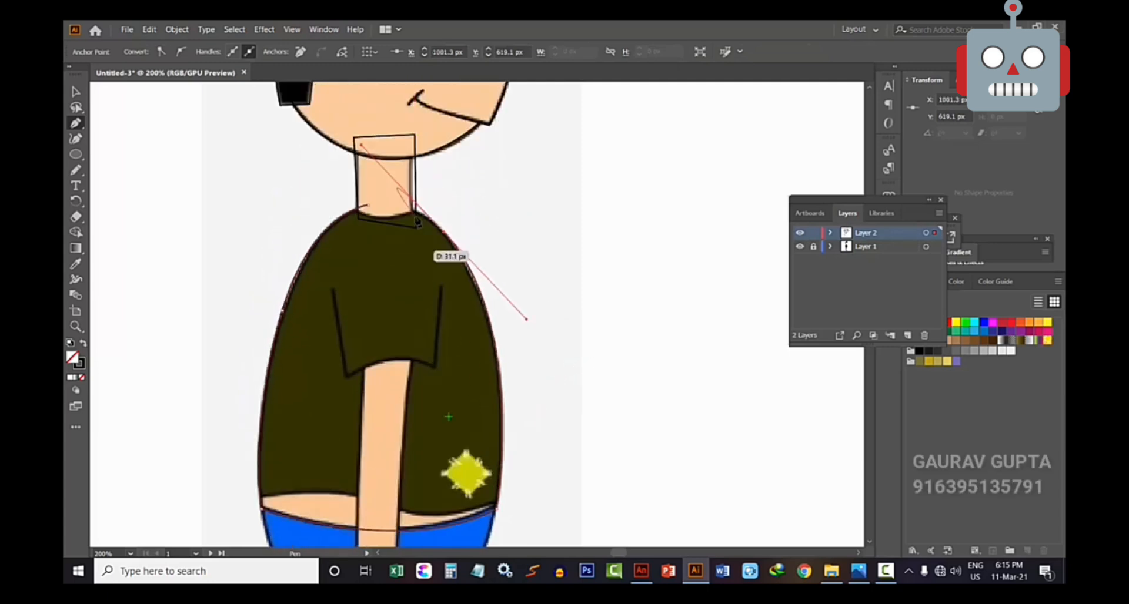
pyautogui.click(444, 231)
# Extend the torso outline from the front shoulder to the neck corner and along the curved neckline, leaving the path open
pyautogui.hotkey('ctrl', '=')
pyautogui.hotkey('ctrl', '=')
pyautogui.hotkey('ctrl', '=')
pyautogui.click(487, 325)
pyautogui.click(398, 261)
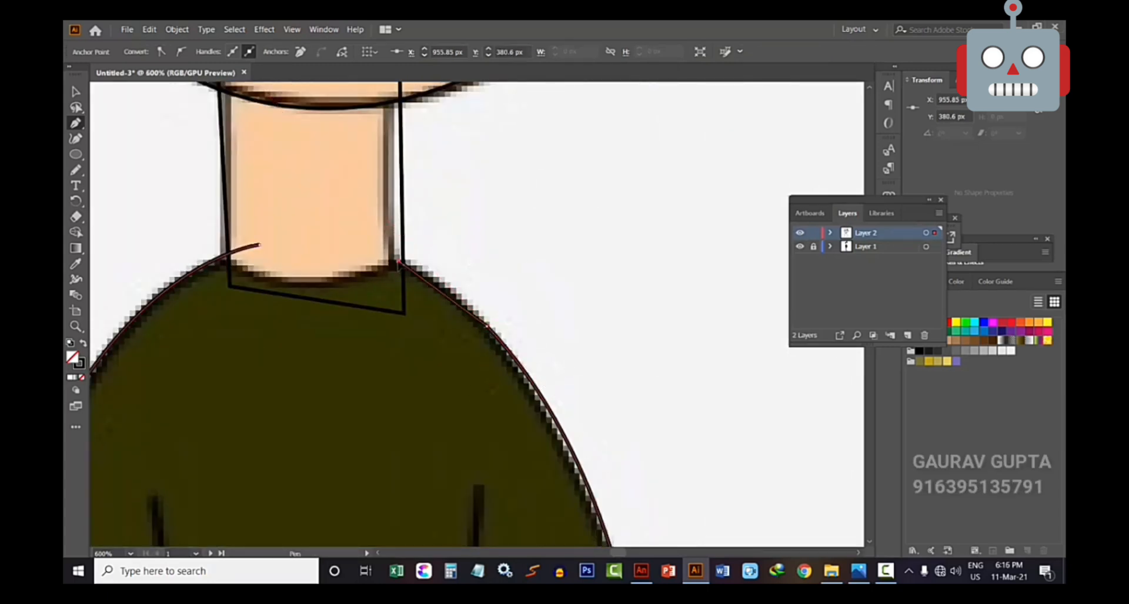
pyautogui.moveTo(259, 281); pyautogui.dragTo(201, 266)
pyautogui.press('Escape')
# Move the torso path's starting anchor to the back corner of the neck with Direct Selection and reshape the shoulder curve to fit
pyautogui.rightClick(76, 108)
pyautogui.click(124, 108)
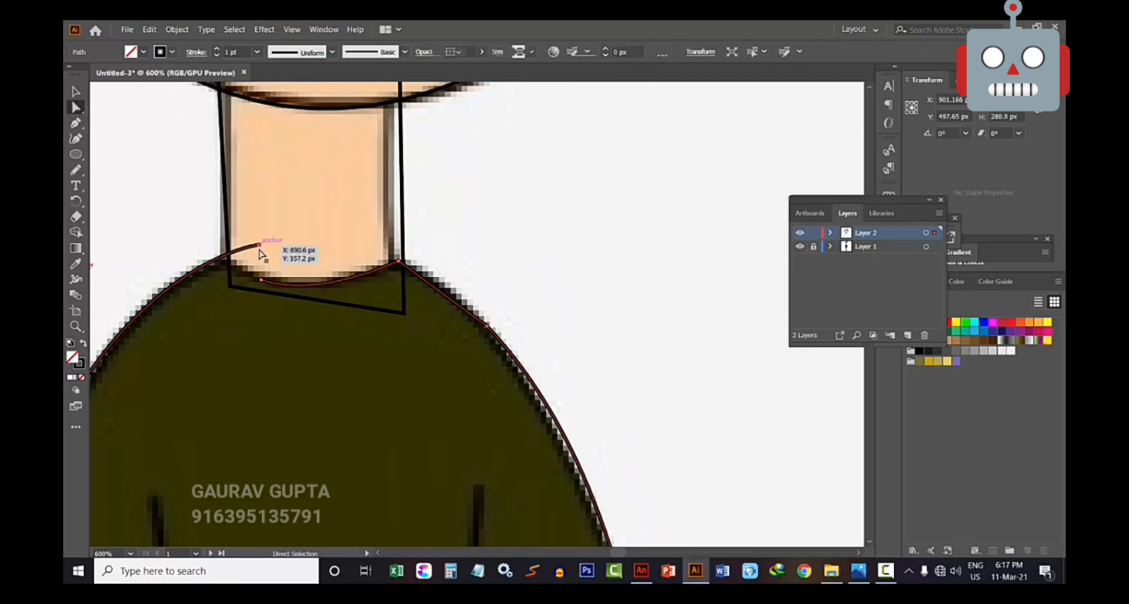
pyautogui.moveTo(259, 244)
pyautogui.mouseDown()
pyautogui.moveTo(217, 259)
pyautogui.moveTo(301, 227)
pyautogui.mouseUp()
pyautogui.moveTo(171, 334); pyautogui.dragTo(180, 345)
pyautogui.hotkey('ctrl', '=')
pyautogui.hotkey('ctrl', '=')
pyautogui.hotkey('ctrl', '=')
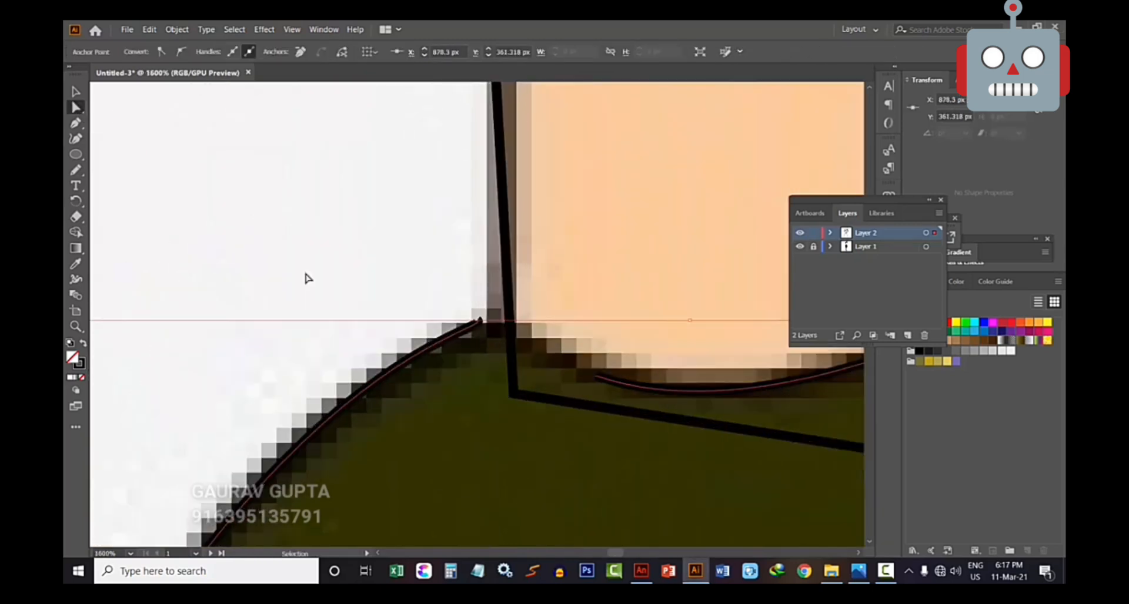
# Close the torso outline with the Pen tool by joining the back neck corner to the open end of the neckline
pyautogui.moveTo(307, 277); pyautogui.dragTo(163, 225)
pyautogui.rightClick(76, 108)
pyautogui.click(79, 124)
pyautogui.click(333, 269)
pyautogui.moveTo(449, 325); pyautogui.dragTo(599, 381)
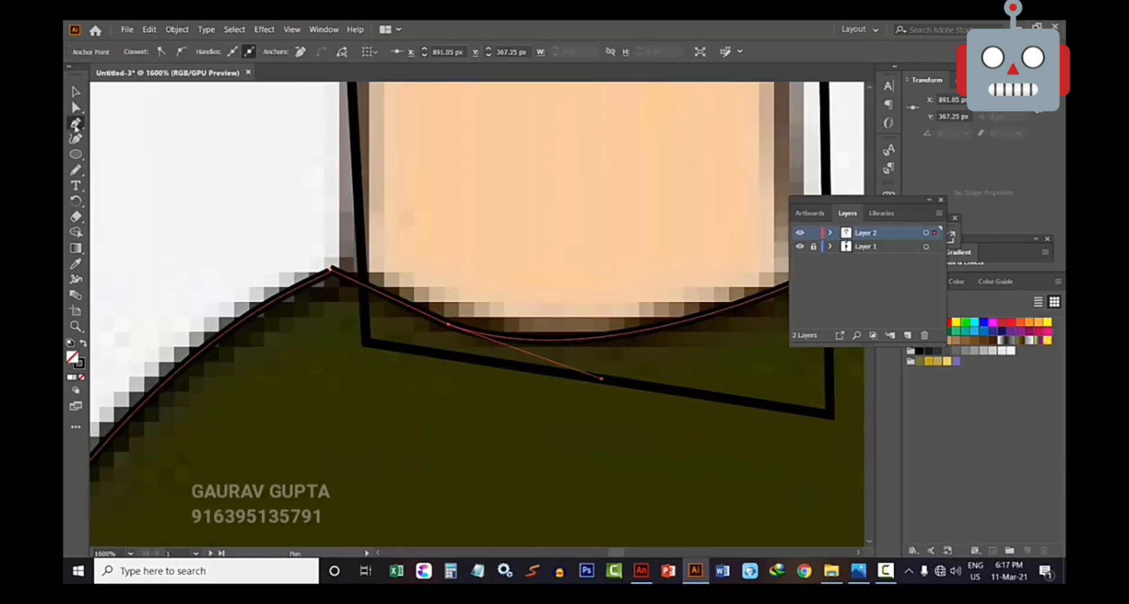
# Fine-tune the torso outline's anchor at the back corner of the neck with Direct Selection to match the reference, leaving the path deselected
pyautogui.press('v')
pyautogui.click(224, 174)
pyautogui.hotkey('ctrl', '=')
pyautogui.click(200, 243)
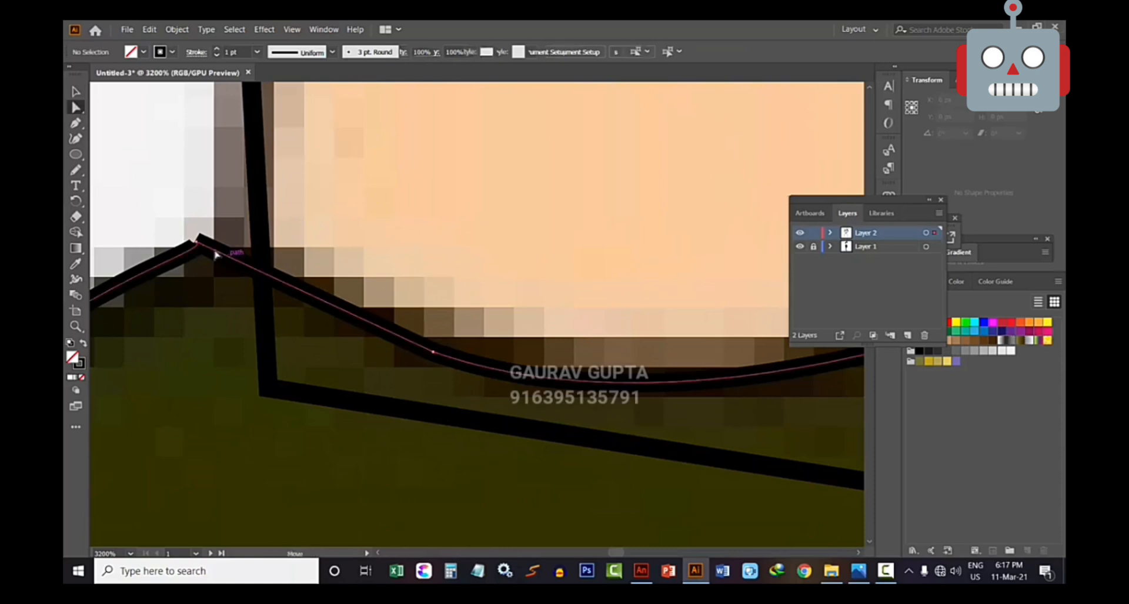
pyautogui.moveTo(196, 242); pyautogui.dragTo(199, 252)
pyautogui.hotkey('ctrl', '-')
pyautogui.hotkey('ctrl', '-')
pyautogui.hotkey('ctrl', '-')
pyautogui.moveTo(477, 315); pyautogui.dragTo(484, 315)
pyautogui.press('v')
pyautogui.click(313, 234)
# Start a waist outline with the Pen tool at the shirt's back edge and curve it along the hem to the arm
pyautogui.hotkey('ctrl', '-')
pyautogui.hotkey('ctrl', '-')
pyautogui.hotkey('ctrl', '-')
pyautogui.hotkey('ctrl', '-')
pyautogui.moveTo(429, 517); pyautogui.dragTo(391, 135)
pyautogui.hotkey('ctrl', '=')
pyautogui.click(74, 122)
pyautogui.moveTo(236, 253); pyautogui.dragTo(257, 309)
pyautogui.click(254, 305)
pyautogui.moveTo(465, 308); pyautogui.dragTo(550, 356)
pyautogui.click(465, 308)
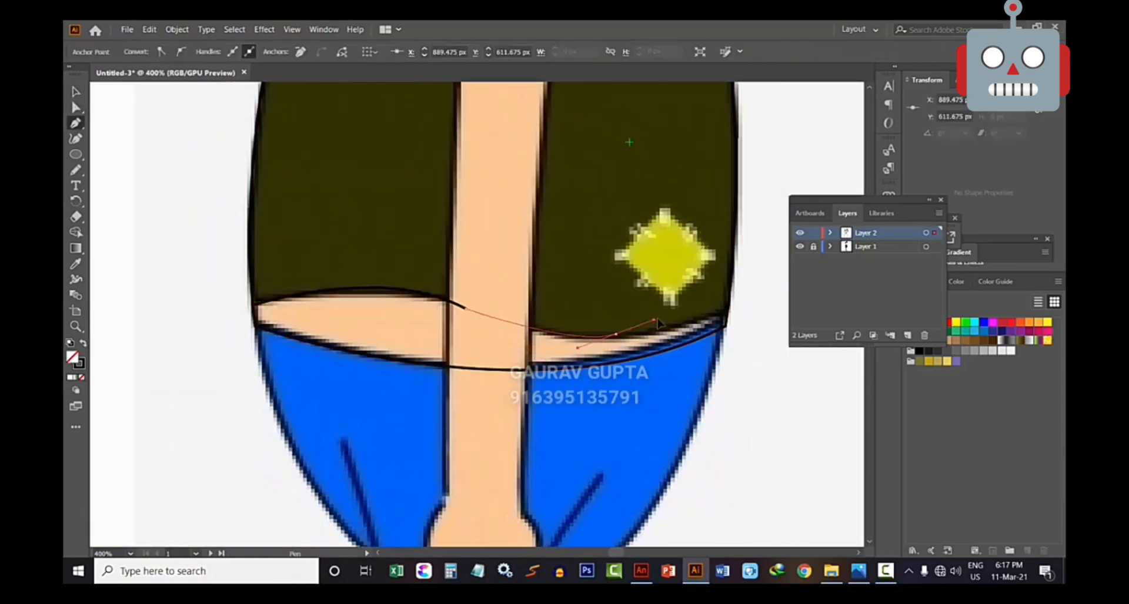
# Continue the waist outline along the curved hem to the front edge and down to the trousers' front corner
pyautogui.moveTo(615, 334); pyautogui.dragTo(662, 317)
pyautogui.click(616, 334)
pyautogui.moveTo(729, 313); pyautogui.dragTo(743, 305)
pyautogui.click(729, 314)
pyautogui.click(727, 327)
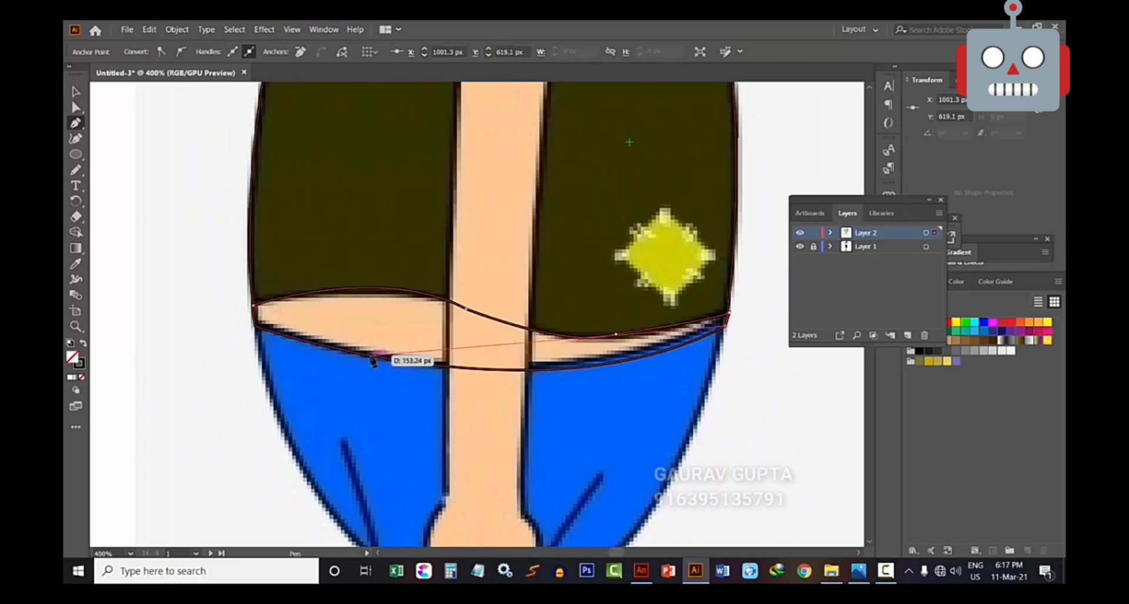
# Curve the waist outline back just below the trouser top, close it at the back edge, and deselect it
pyautogui.moveTo(689, 357); pyautogui.dragTo(658, 370)
pyautogui.click(689, 357)
pyautogui.moveTo(395, 378); pyautogui.dragTo(293, 349)
pyautogui.click(394, 378)
pyautogui.click(267, 339)
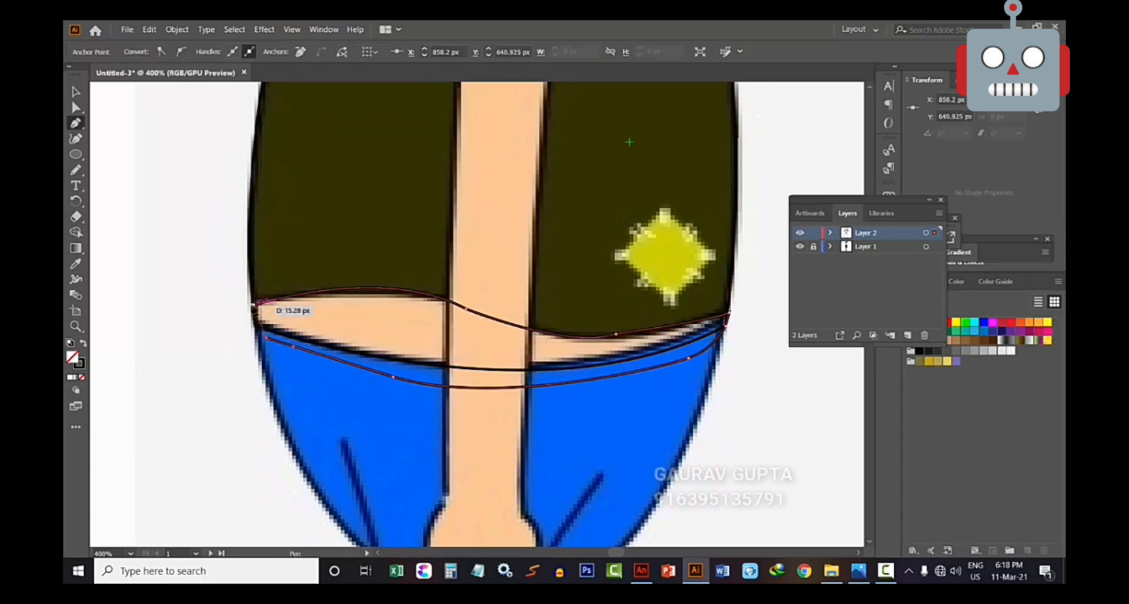
pyautogui.moveTo(254, 305); pyautogui.dragTo(253, 277)
pyautogui.click(75, 91)
pyautogui.click(116, 154)
# Draw a rectangle over the yellow patch on the front of the shirt with the Rectangle tool
pyautogui.hotkey('ctrl', '-')
pyautogui.scroll(5, 117, 157)
pyautogui.scroll(-5, 118, 158)
pyautogui.hotkey('ctrl', '=')
pyautogui.hscroll(5, 119, 157)
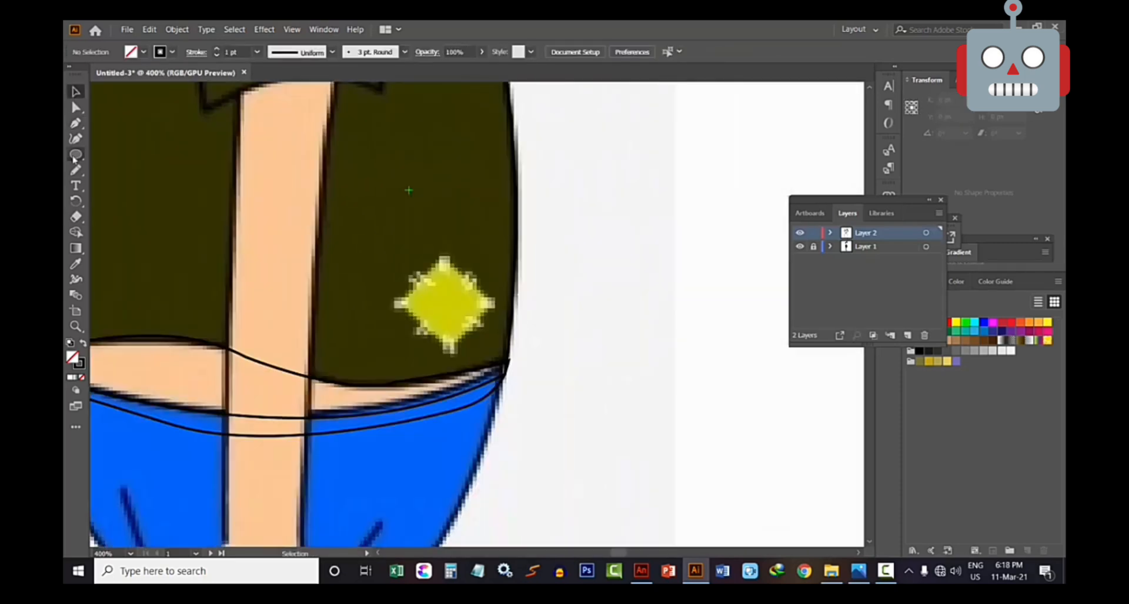
pyautogui.moveTo(76, 155); pyautogui.dragTo(126, 153)
pyautogui.moveTo(383, 257)
pyautogui.mouseDown()
pyautogui.moveTo(449, 355)
pyautogui.moveTo(499, 308)
pyautogui.moveTo(482, 340)
pyautogui.moveTo(492, 307)
pyautogui.mouseUp()
# Reshape the patch rectangle into a diamond by moving its corner anchors to the patch's tips with Direct Selection
pyautogui.press('a')
pyautogui.click(482, 339)
pyautogui.moveTo(416, 339); pyautogui.dragTo(451, 356)
pyautogui.moveTo(416, 240); pyautogui.dragTo(397, 305)
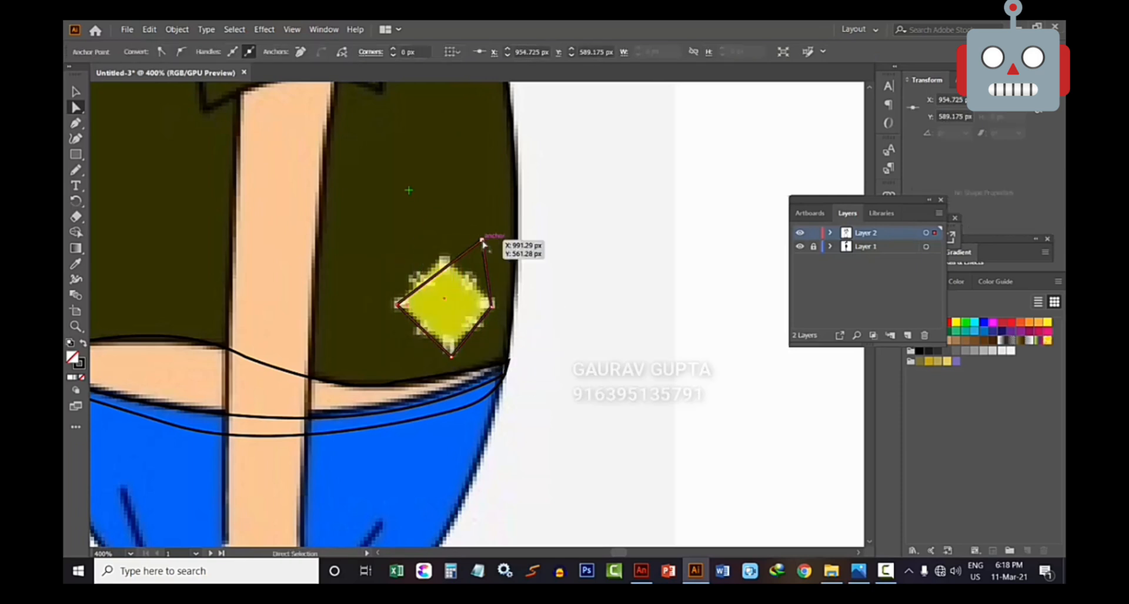
pyautogui.moveTo(482, 241); pyautogui.dragTo(444, 260)
pyautogui.moveTo(451, 357); pyautogui.dragTo(448, 345)
pyautogui.click(374, 213)
# Pull the diamond's four corners inward to fit the solid yellow area of the patch, and deselect it
pyautogui.hotkey('ctrl', '=')
pyautogui.hotkey('ctrl', '=')
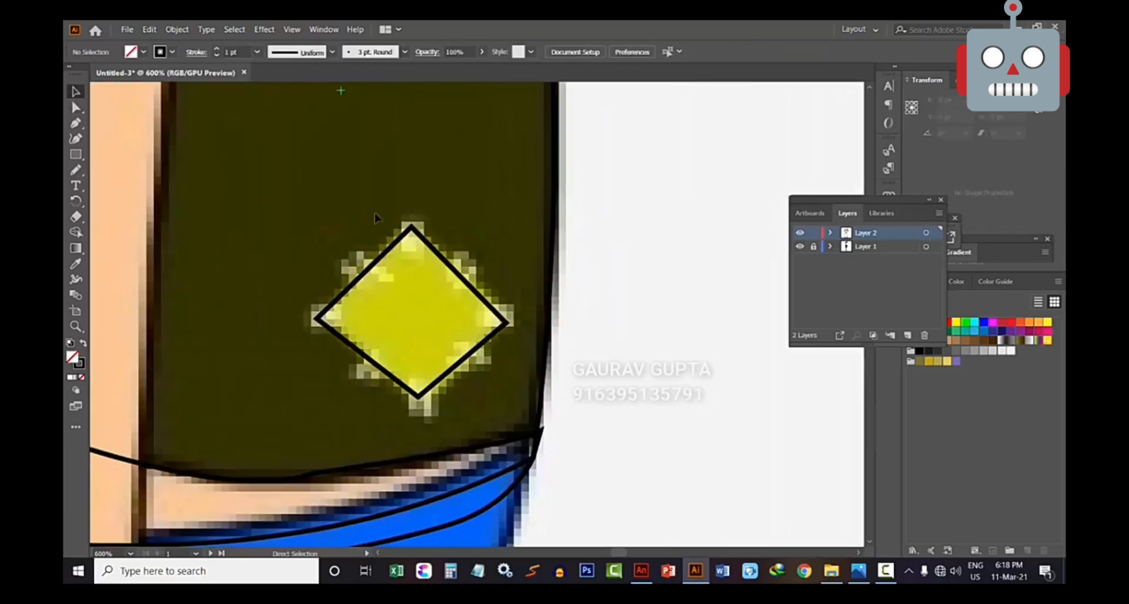
pyautogui.press('v')
pyautogui.click(411, 228)
pyautogui.press('a')
pyautogui.moveTo(411, 227); pyautogui.dragTo(411, 246)
pyautogui.moveTo(316, 339); pyautogui.dragTo(337, 322)
pyautogui.moveTo(418, 416); pyautogui.dragTo(420, 391)
pyautogui.moveTo(506, 343); pyautogui.dragTo(491, 320)
pyautogui.press('v')
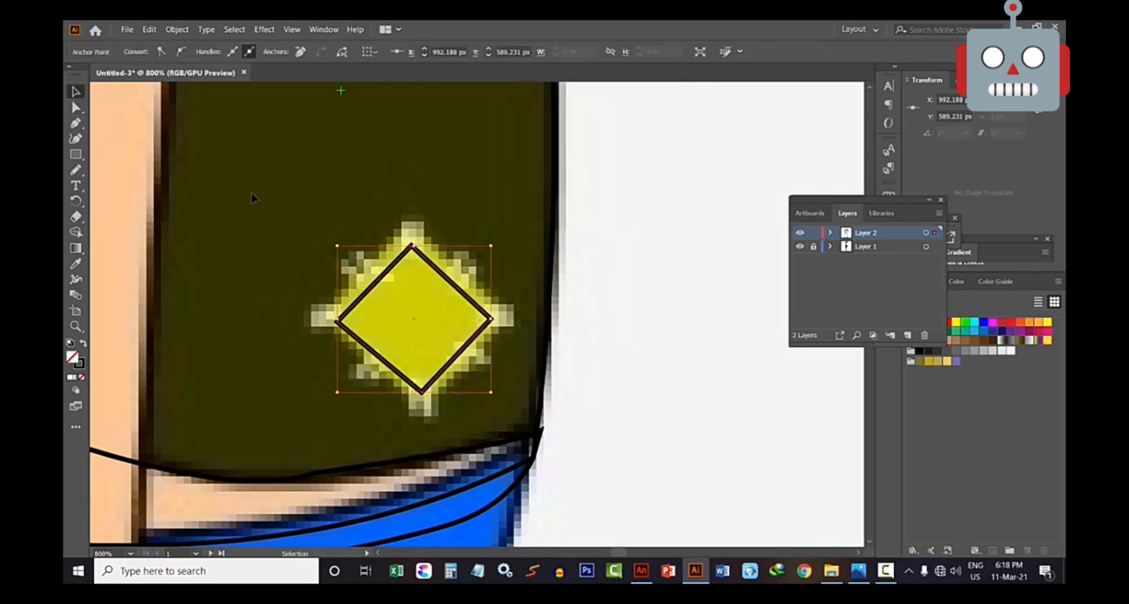
pyautogui.click(253, 198)
# Examine the traced torso, waist and patch outlines against the reference character as a whole
pyautogui.hotkey('ctrl', '-')
pyautogui.hotkey('ctrl', '-')
pyautogui.hotkey('ctrl', '-')
pyautogui.hotkey('ctrl', '-')
pyautogui.hotkey('ctrl', '-')
pyautogui.hotkey('ctrl', '-')
pyautogui.hotkey('ctrl', '-')
pyautogui.hotkey('ctrl', '=')
pyautogui.hotkey('ctrl', '=')
pyautogui.hotkey('ctrl', '=')
pyautogui.moveTo(297, 226); pyautogui.dragTo(369, 262)
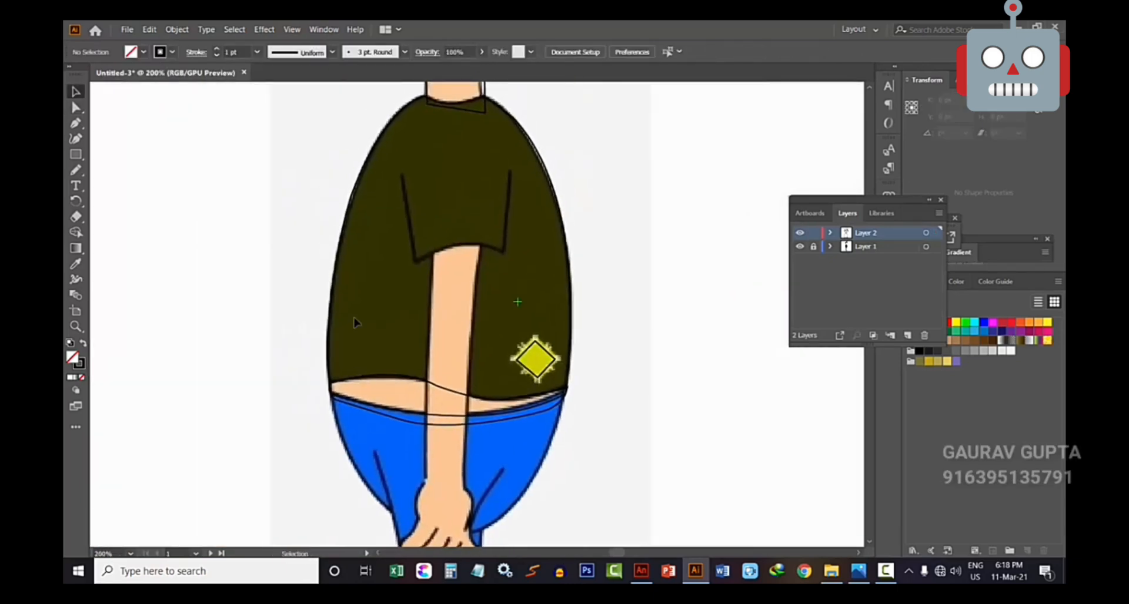
pyautogui.hotkey('ctrl', '=')
pyautogui.hotkey('ctrl', '-')
pyautogui.hotkey('ctrl', '-')
pyautogui.hotkey('ctrl', '-')
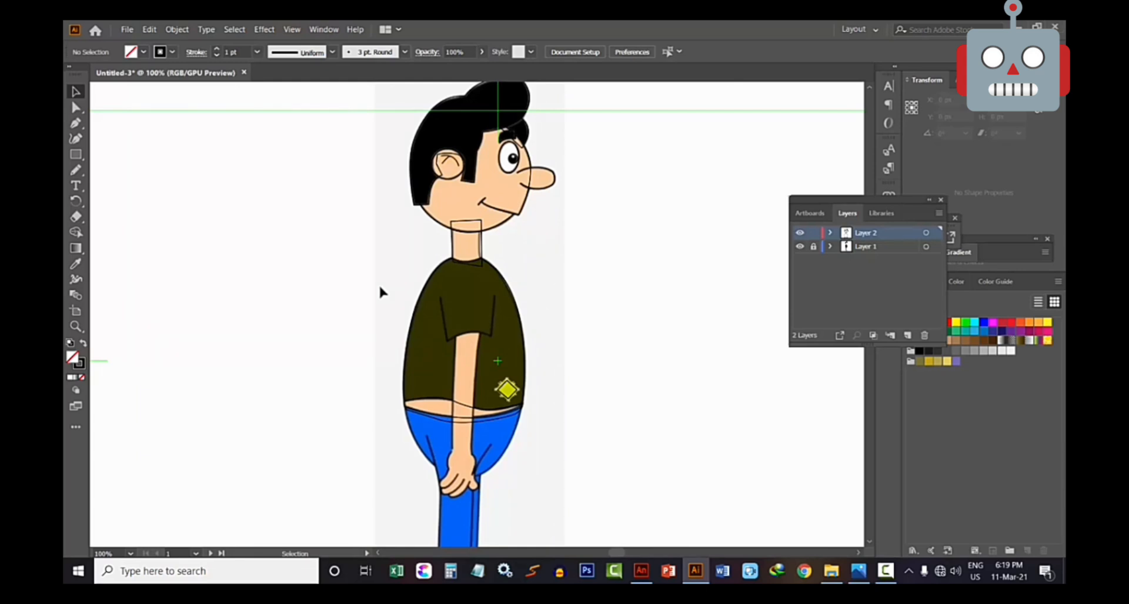
# Trace the sleeve with the Pen tool down its front edge, along the curved hem and up to the top of its back edge
pyautogui.hotkey('ctrl', '=')
pyautogui.hotkey('ctrl', '=')
pyautogui.hotkey('ctrl', '=')
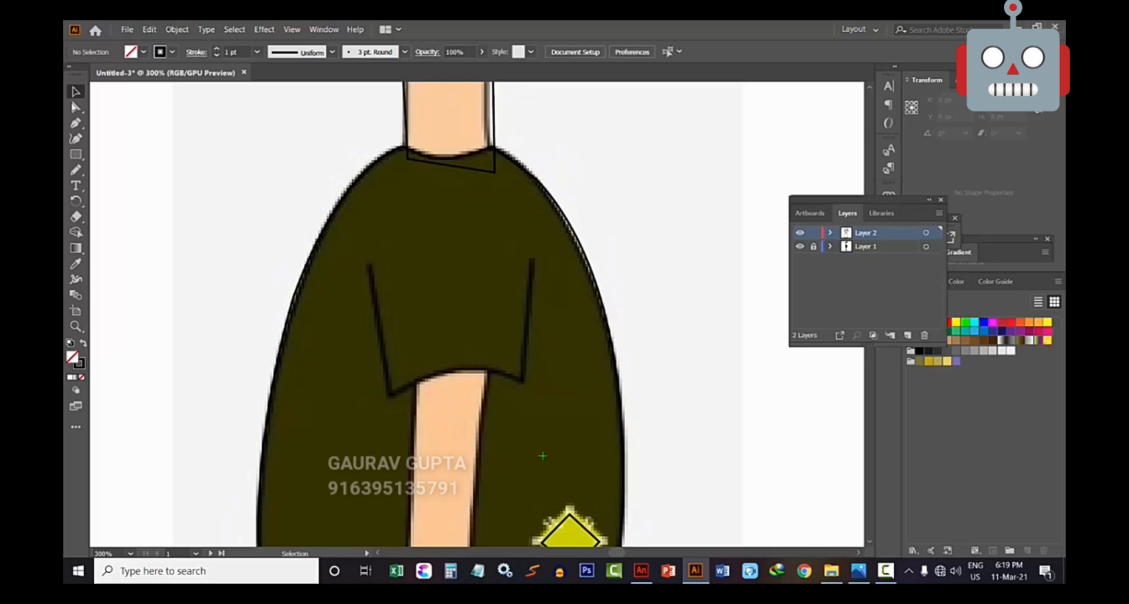
pyautogui.press('p')
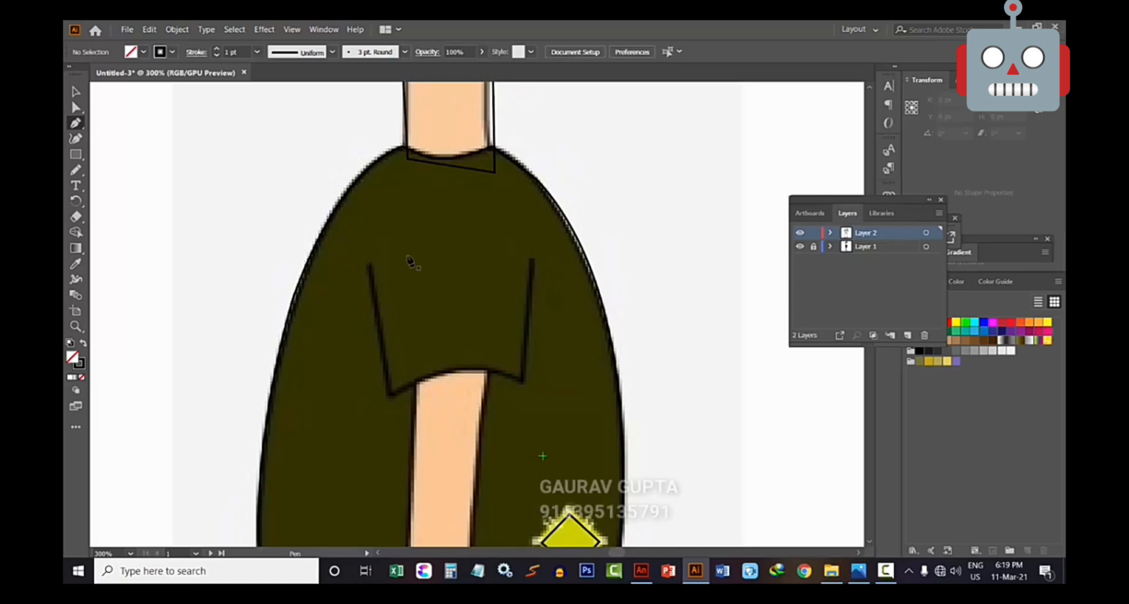
pyautogui.scroll(-1, 382, 252)
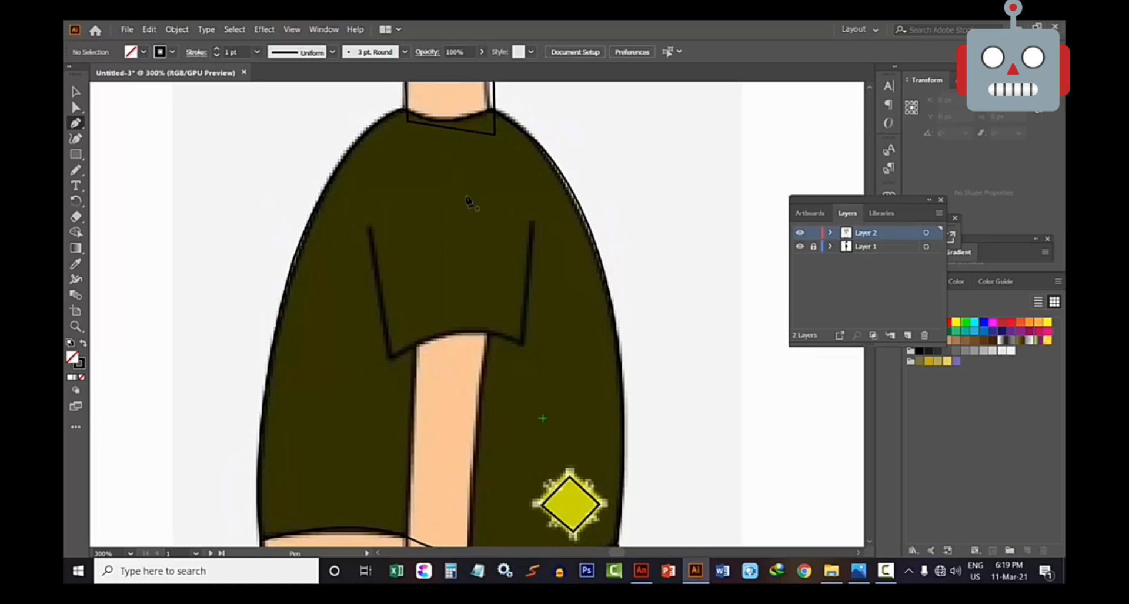
pyautogui.click(524, 345)
pyautogui.moveTo(392, 362); pyautogui.dragTo(319, 414)
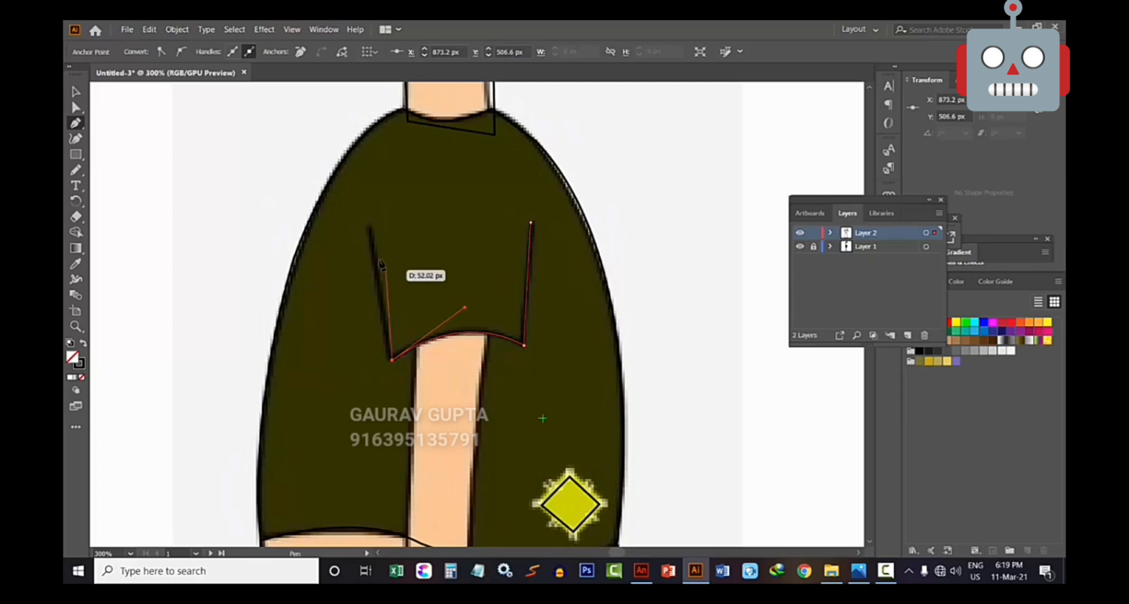
pyautogui.click(371, 228)
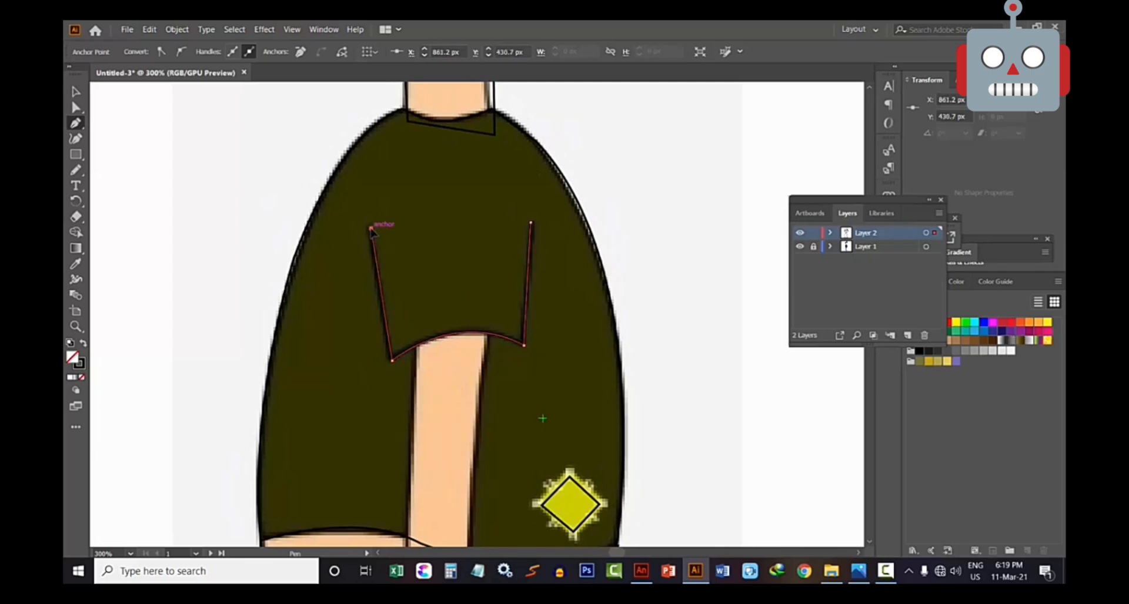
# View the character image from the Animate CC Course Material folder to study its sleeves and arms, and return to Illustrator
pyautogui.click(831, 571)
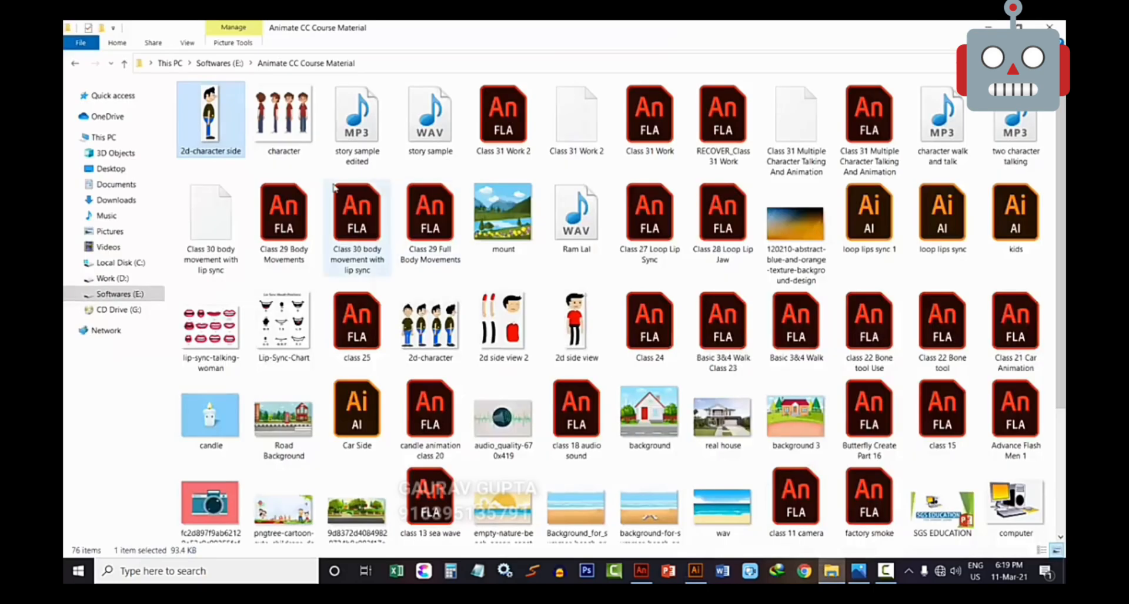
pyautogui.click(283, 142)
pyautogui.doubleClick(280, 141)
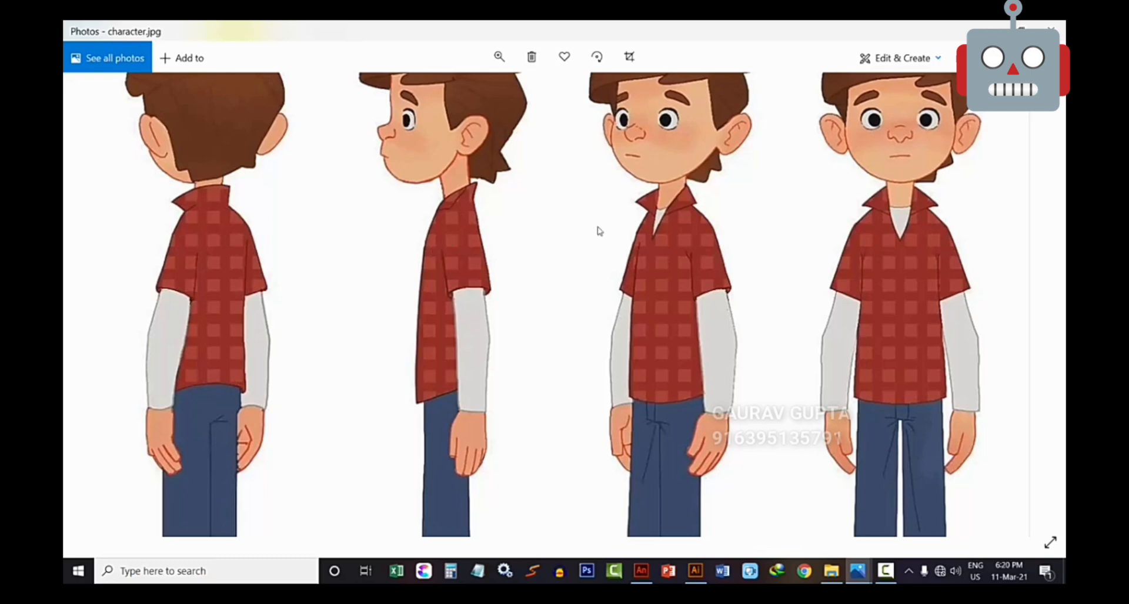
pyautogui.click(992, 30)
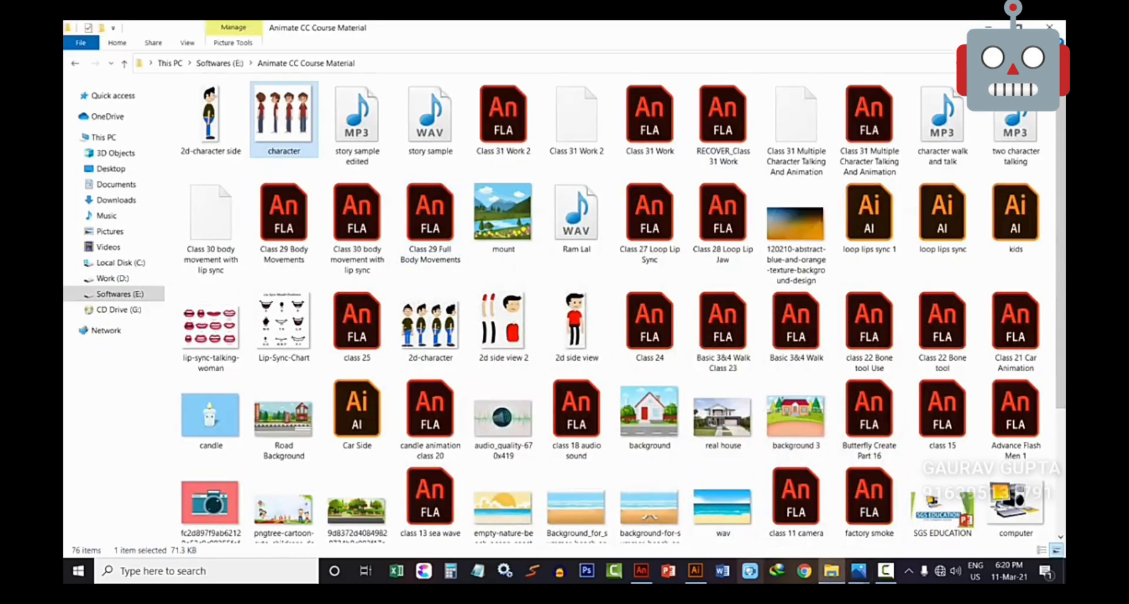
pyautogui.click(696, 571)
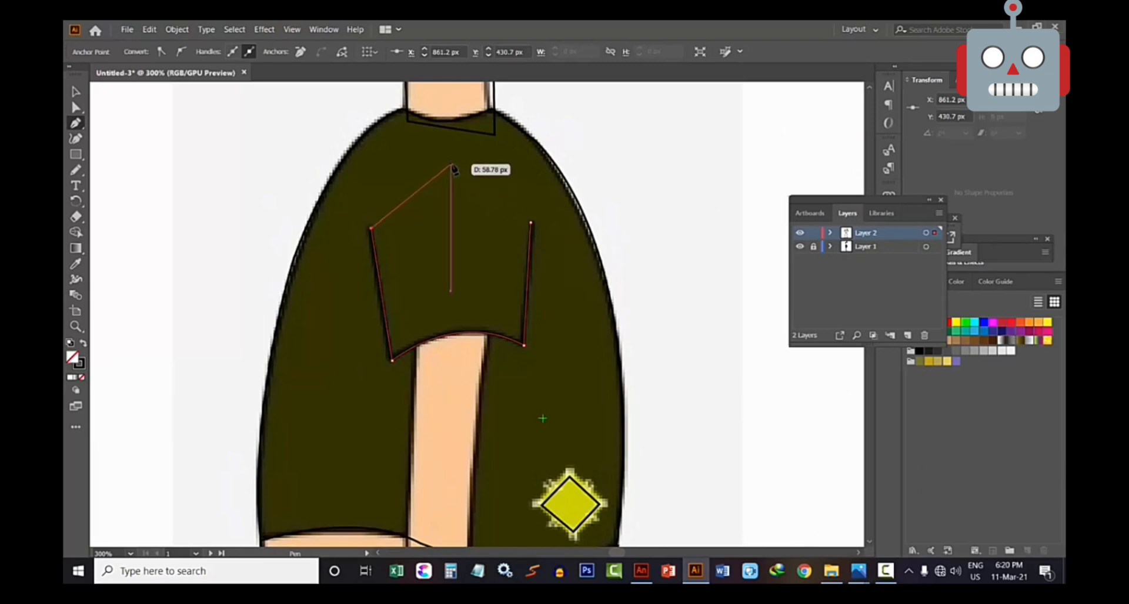
# Close the sleeve outline with a rounded shoulder curve from its back edge over to its front edge, and deselect it
pyautogui.moveTo(448, 165); pyautogui.dragTo(526, 167)
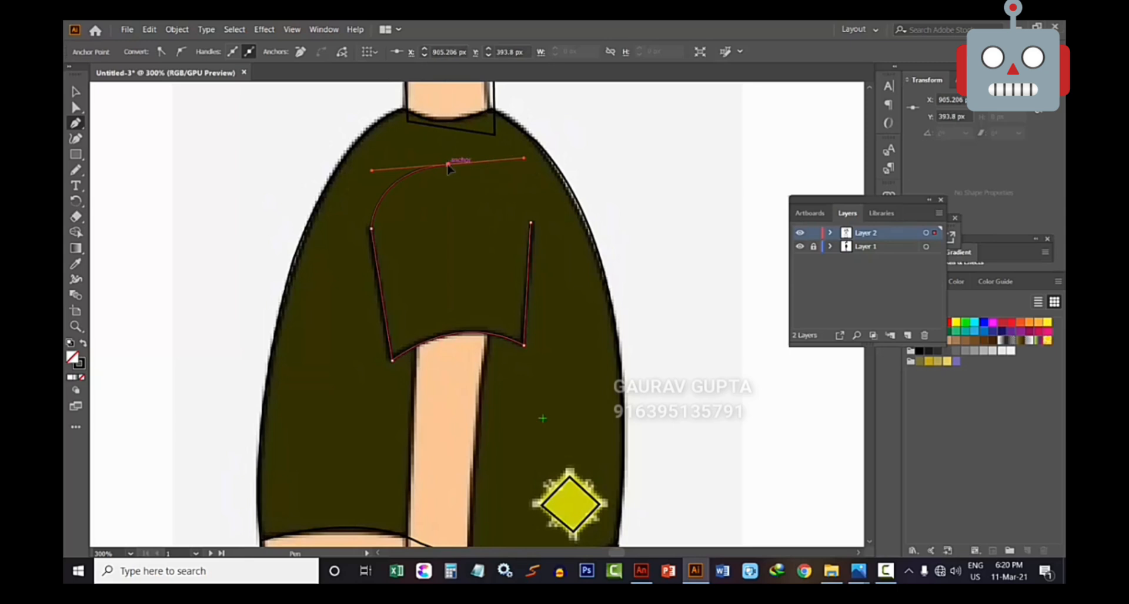
pyautogui.moveTo(531, 237); pyautogui.dragTo(545, 287)
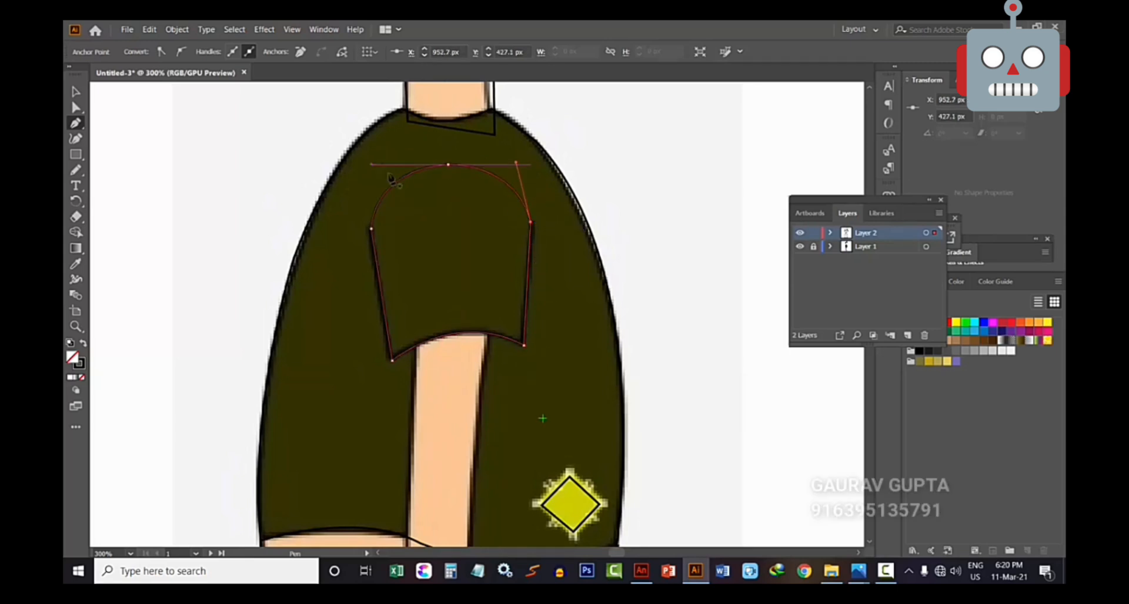
pyautogui.click(76, 92)
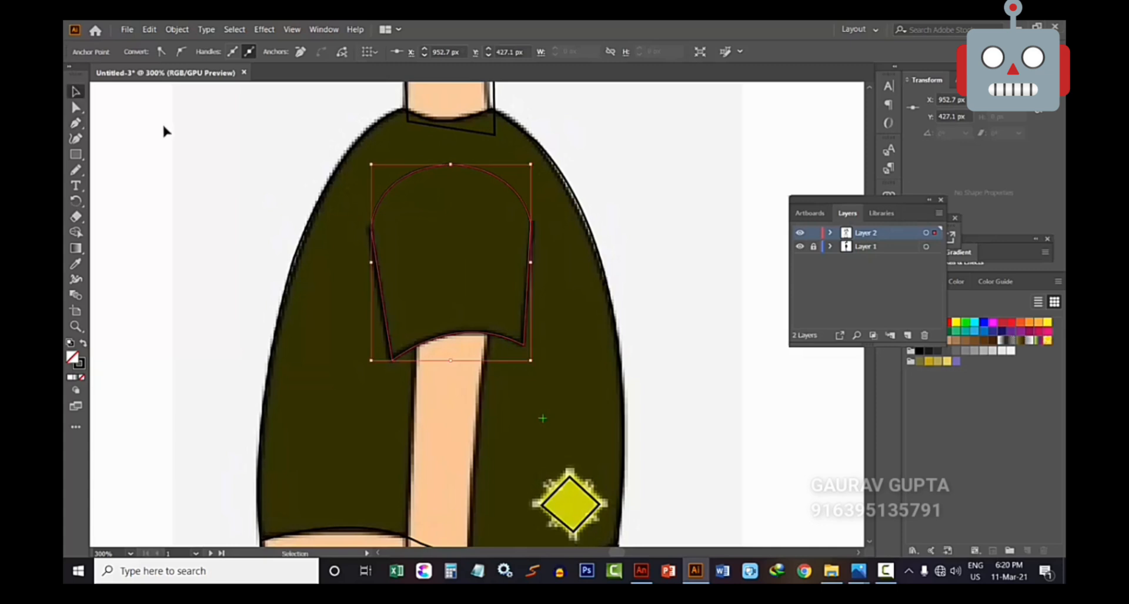
pyautogui.click(164, 131)
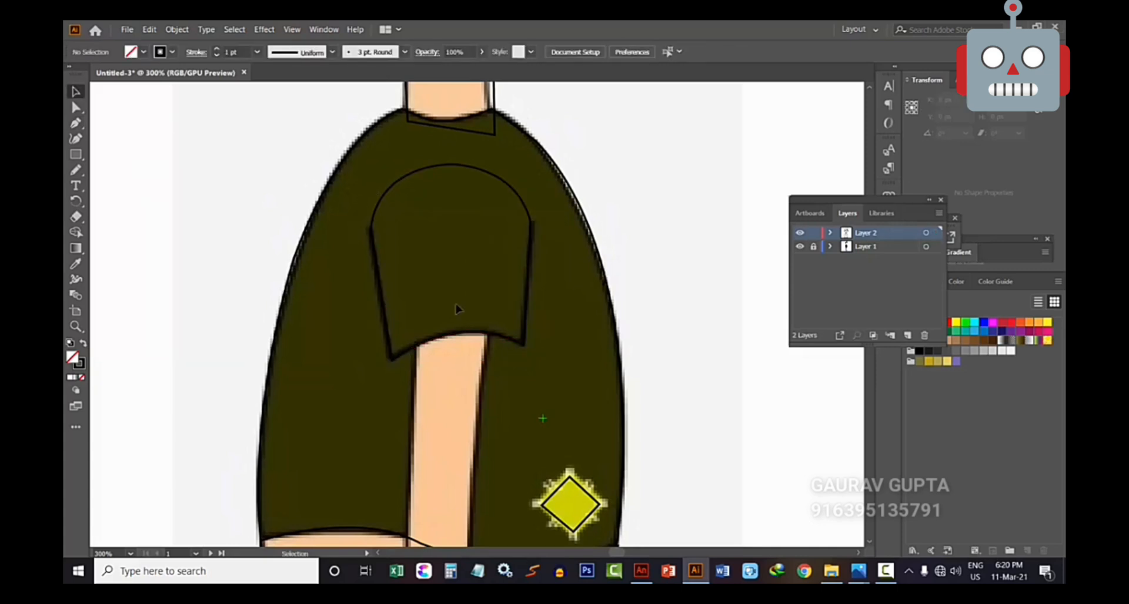
# Start the upper-arm outline with the Pen tool just above the sleeve hem and extend it down the arm's back edge
pyautogui.scroll(-3, 466, 298)
pyautogui.hotkey('ctrl', '-')
pyautogui.hotkey('ctrl', '-')
pyautogui.hotkey('ctrl', '=')
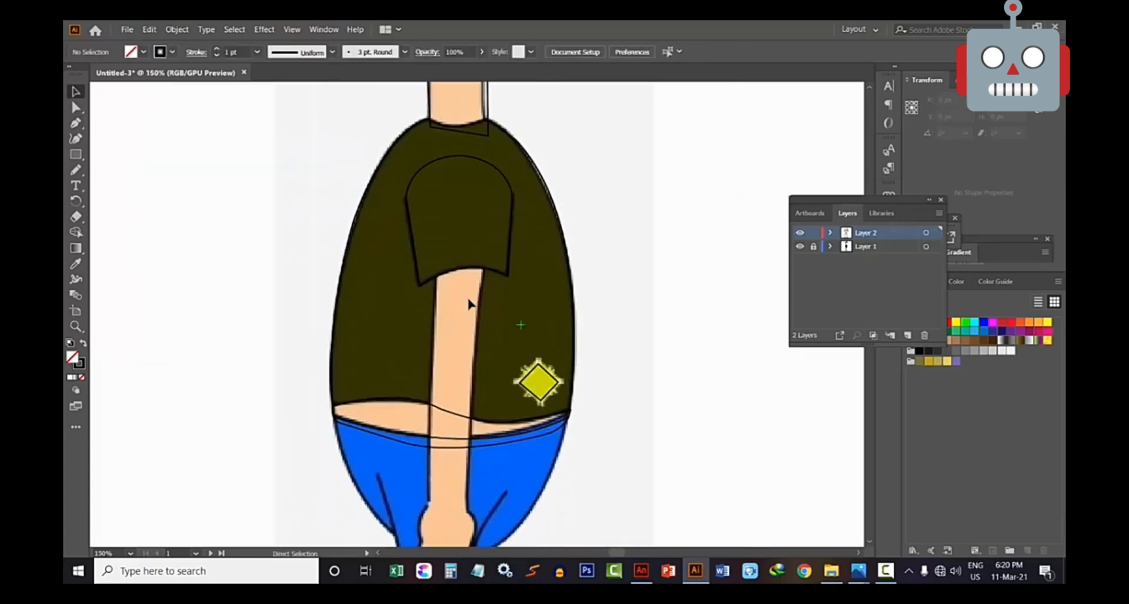
pyautogui.scroll(-2, 469, 304)
pyautogui.hotkey('ctrl', '=')
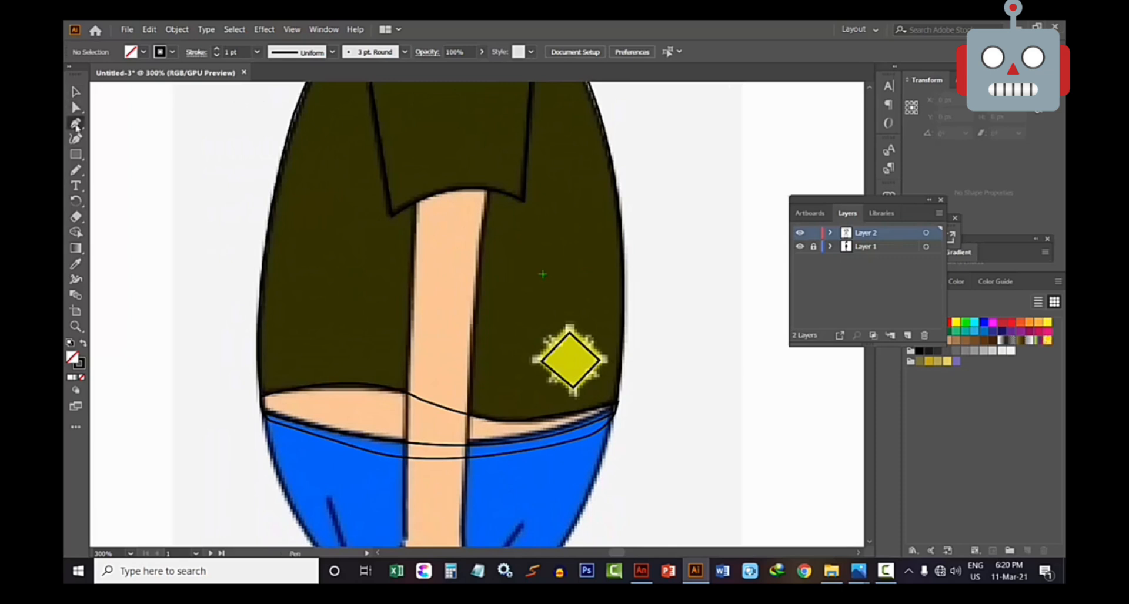
pyautogui.click(76, 124)
pyautogui.scroll(-3, 559, 197)
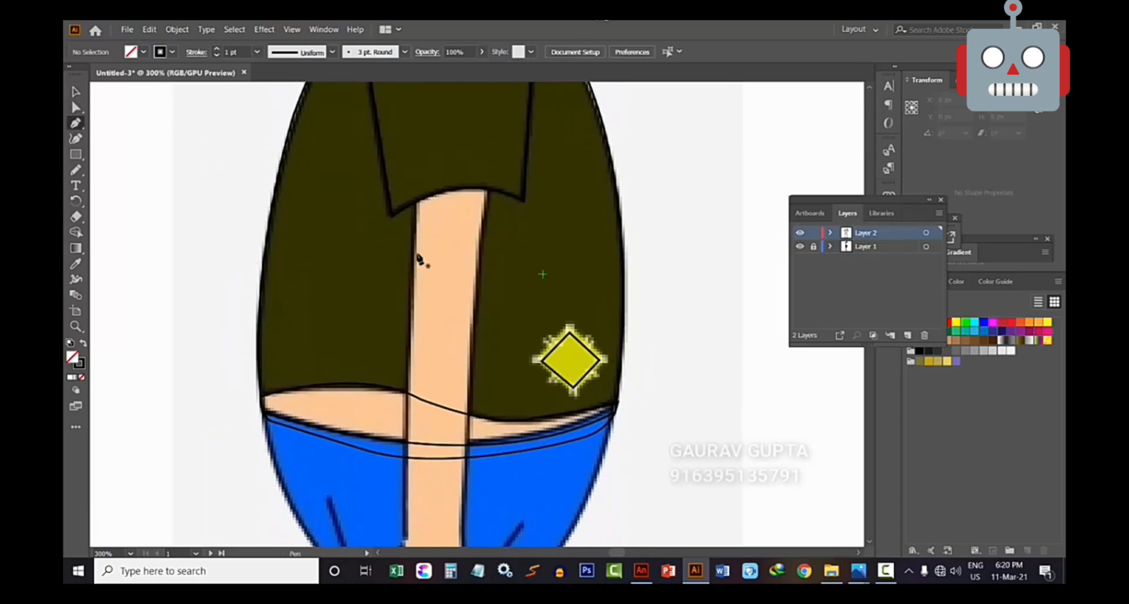
pyautogui.hotkey('ctrl', '-')
pyautogui.hotkey('ctrl', '-')
pyautogui.hotkey('ctrl', '=')
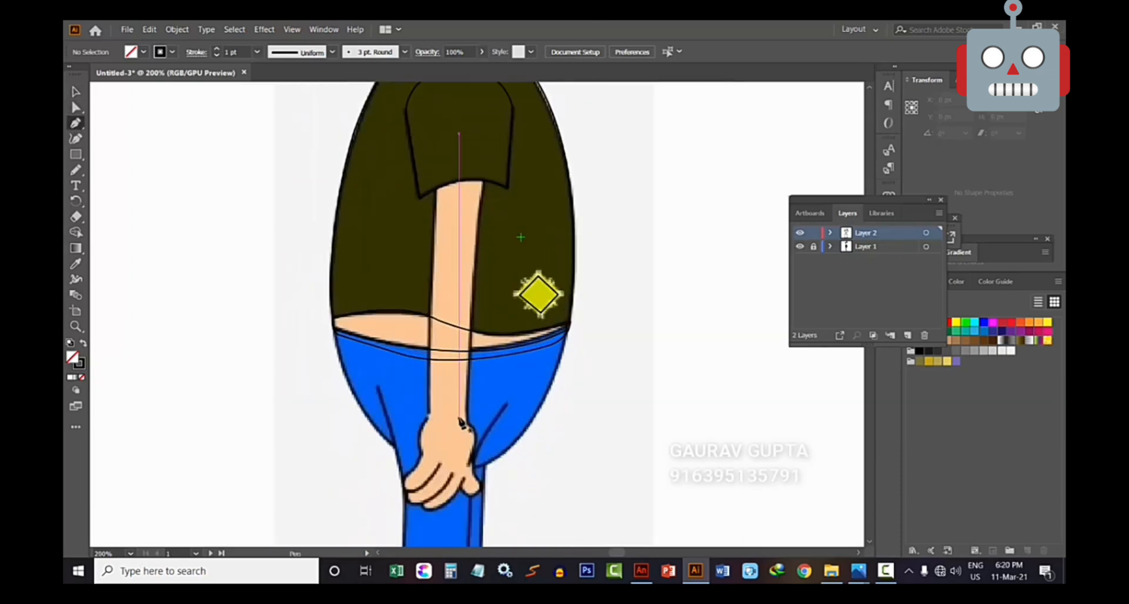
pyautogui.scroll(3, 462, 424)
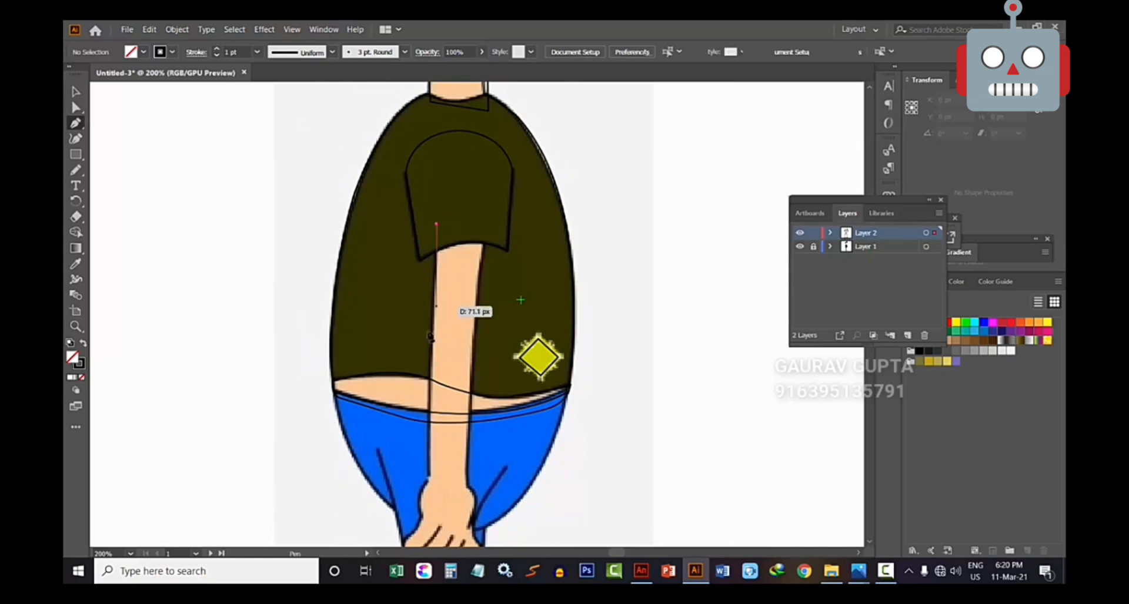
pyautogui.moveTo(437, 235); pyautogui.dragTo(431, 380)
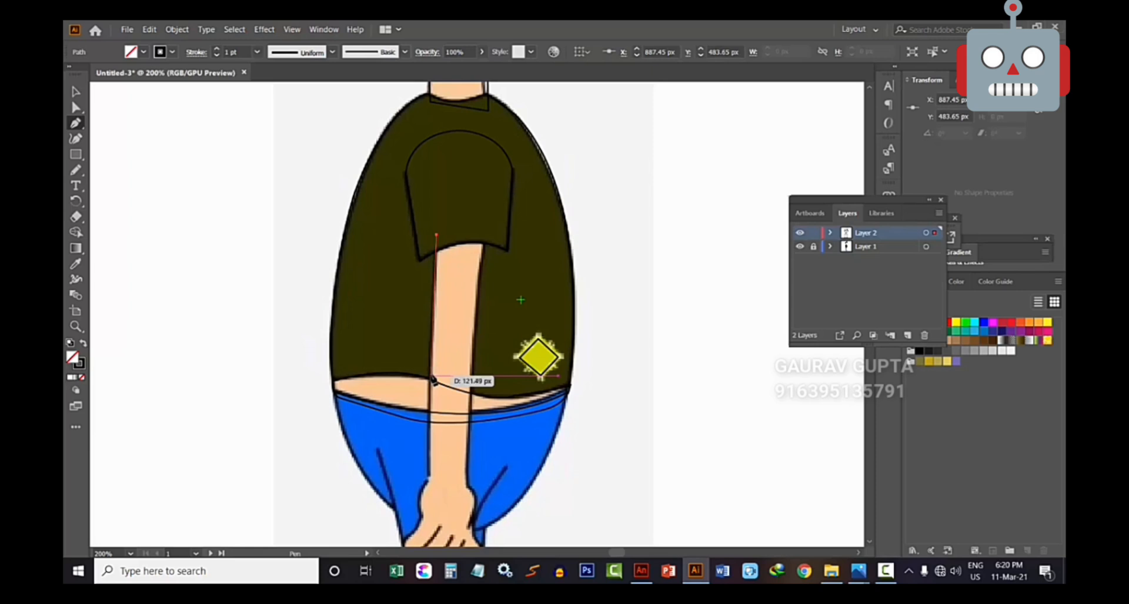
# Try to outline the upper arm around a rounded elbow and up its front edge, and undo those segments
pyautogui.moveTo(431, 372); pyautogui.dragTo(491, 339)
pyautogui.click(472, 370)
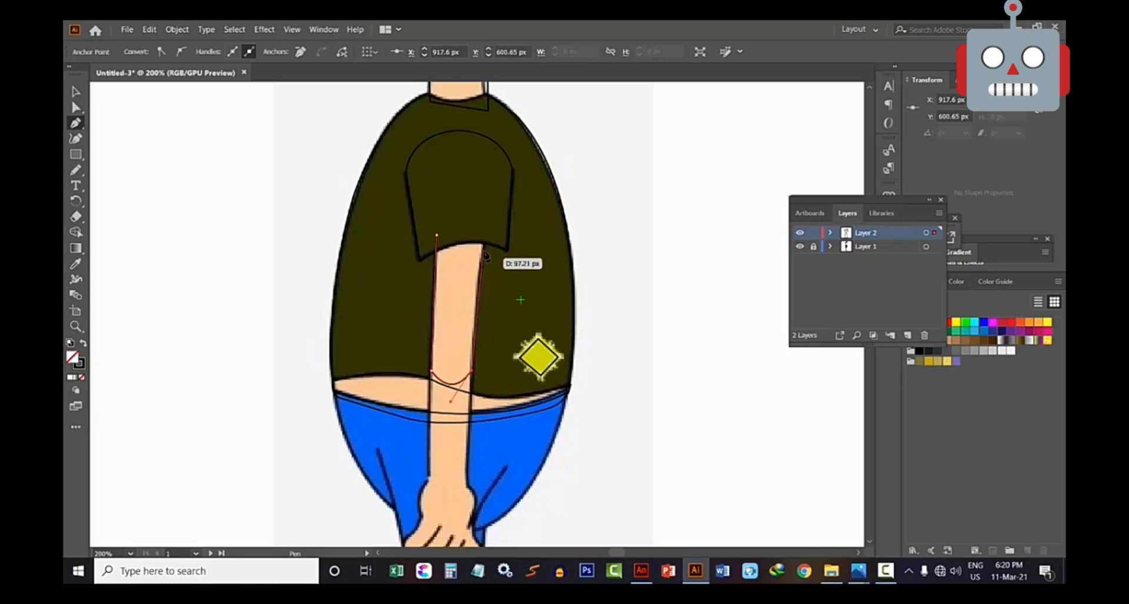
pyautogui.moveTo(482, 240); pyautogui.dragTo(496, 217)
pyautogui.scroll(-3, 542, 331)
pyautogui.scroll(3, 549, 342)
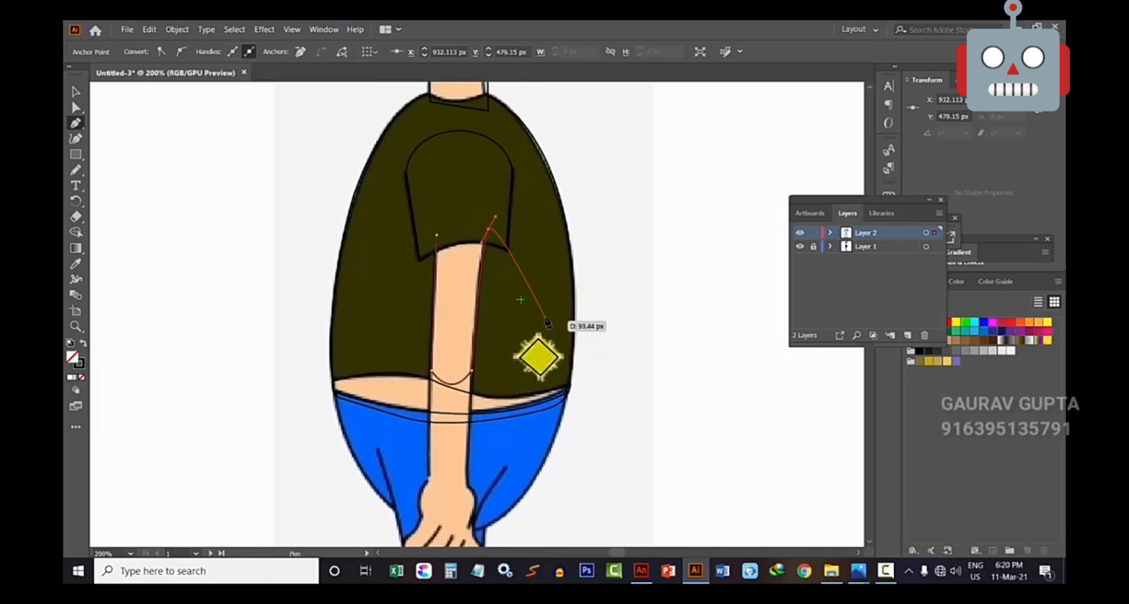
pyautogui.scroll(1, 529, 306)
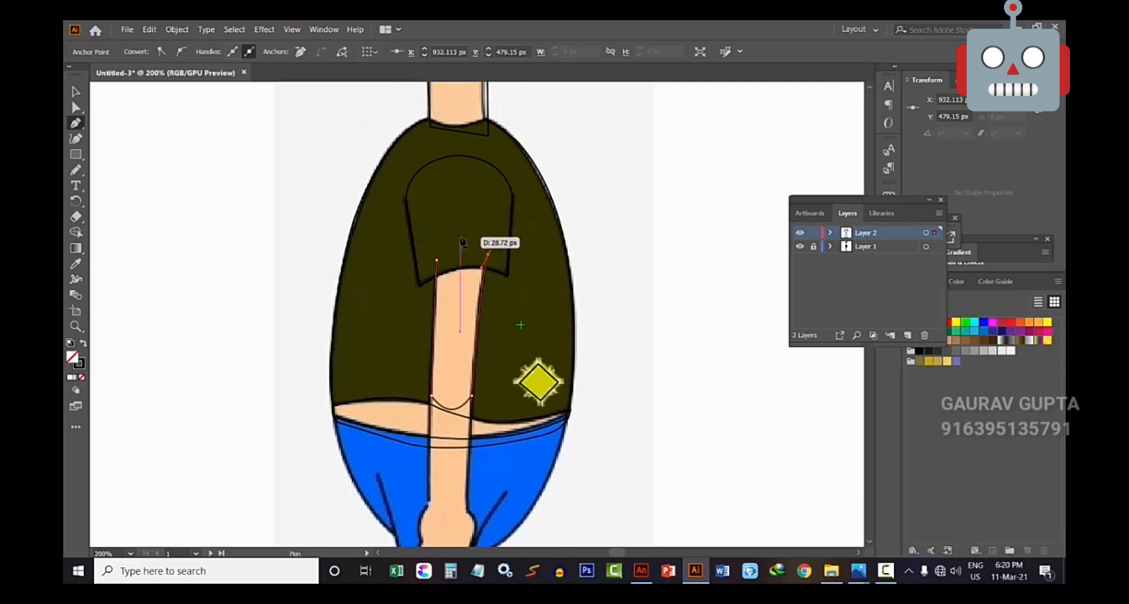
pyautogui.hotkey('ctrl', 'z')
pyautogui.hotkey('ctrl', 'z')
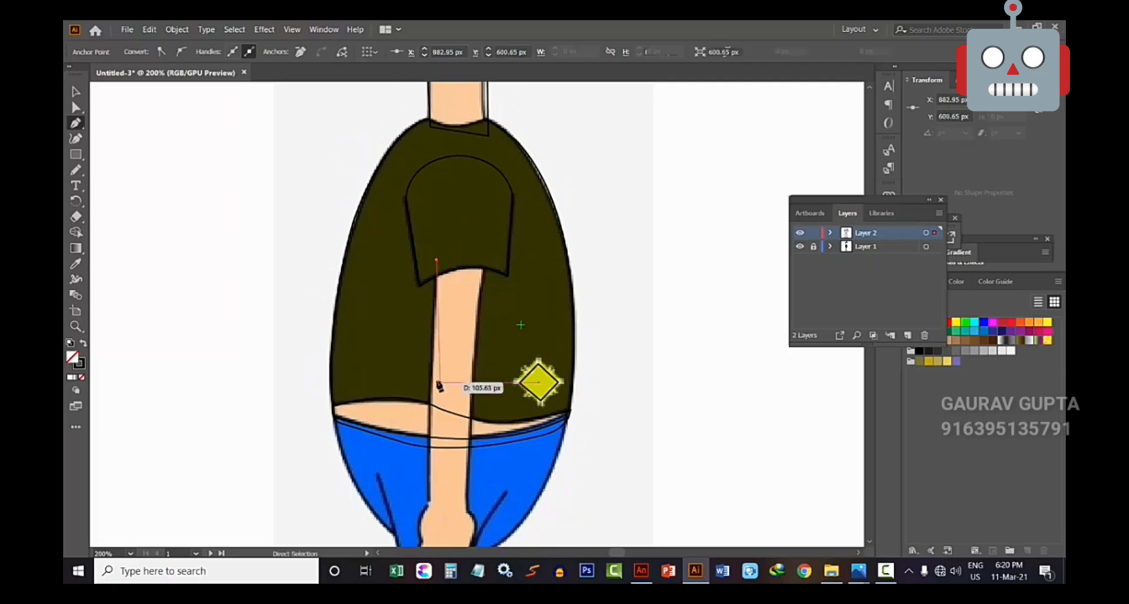
# Extend the upper-arm outline down the back edge to the elbow and round it across to the front edge
pyautogui.click(433, 373)
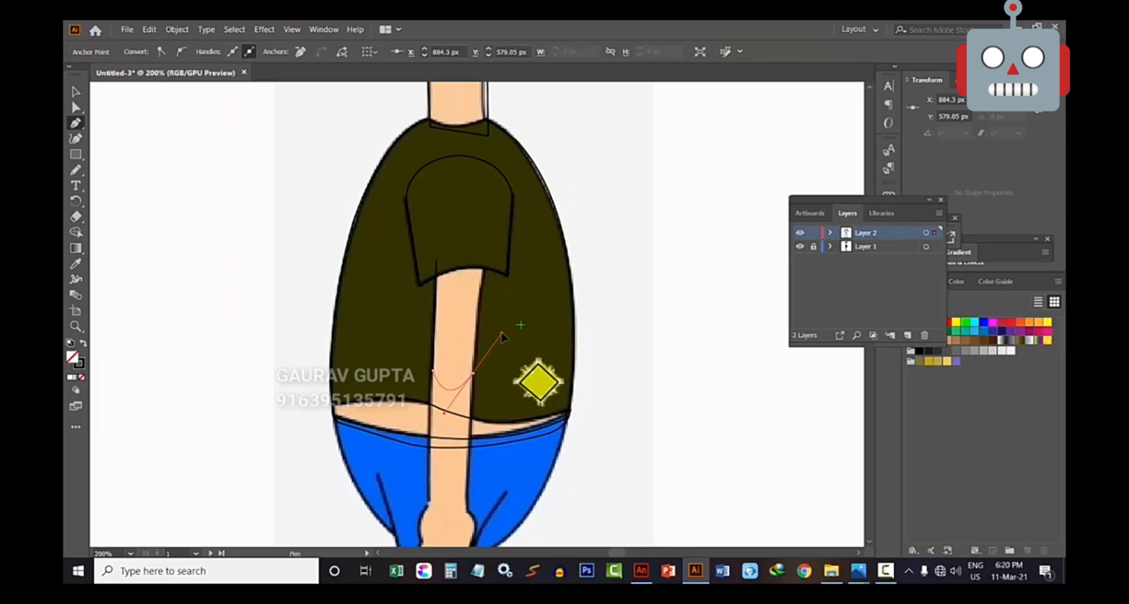
pyautogui.moveTo(501, 334); pyautogui.dragTo(501, 333)
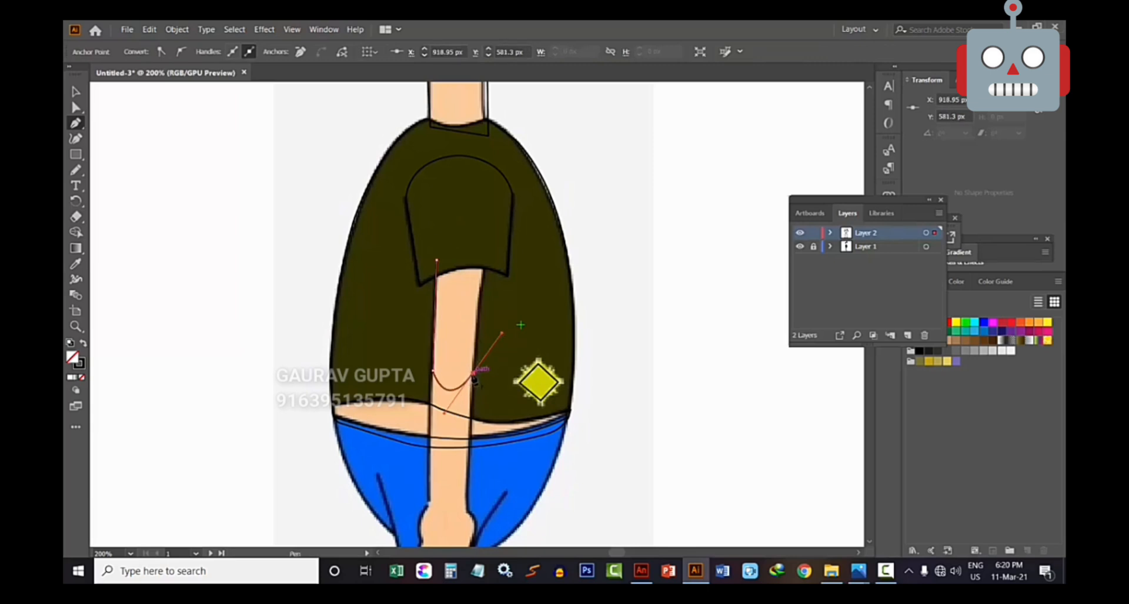
# Try to run the upper arm's front edge up past the sleeve hem and close the outline, and undo those segments
pyautogui.moveTo(488, 258); pyautogui.dragTo(494, 243)
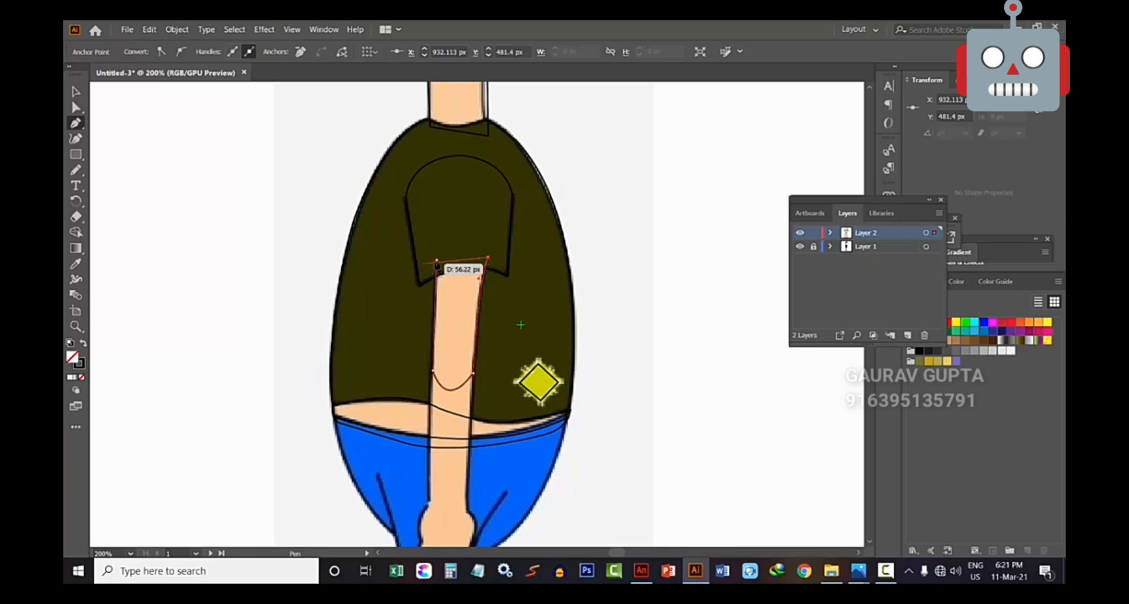
pyautogui.moveTo(437, 258); pyautogui.dragTo(400, 307)
pyautogui.hotkey('ctrl', '+')
pyautogui.hotkey('ctrl', '+')
pyautogui.hotkey('ctrl', '+')
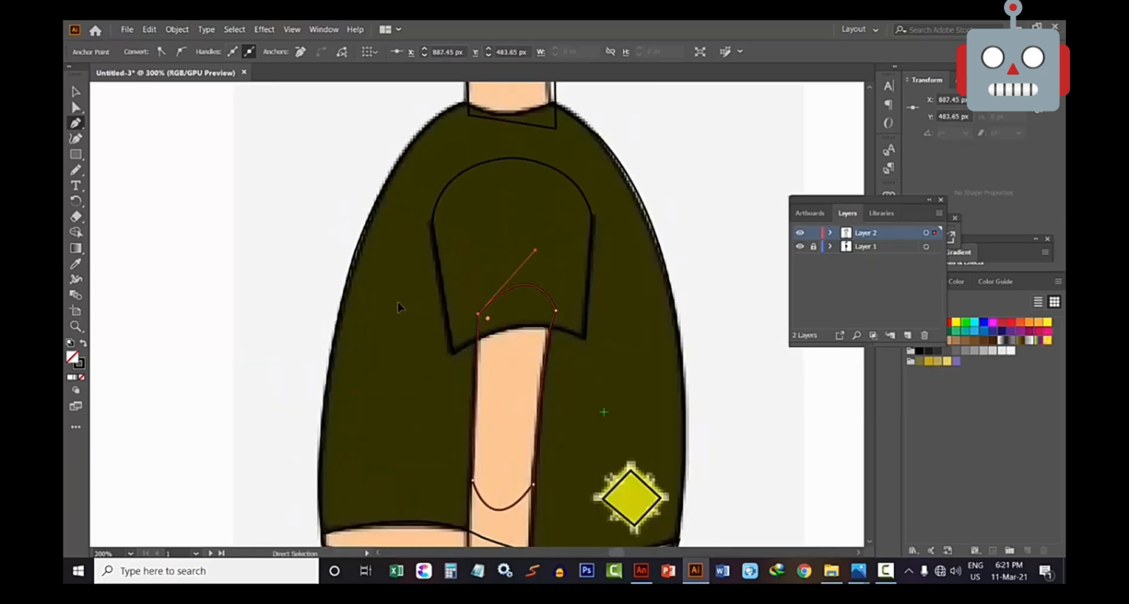
pyautogui.hotkey('ctrl', 'z')
pyautogui.hotkey('ctrl', 'z')
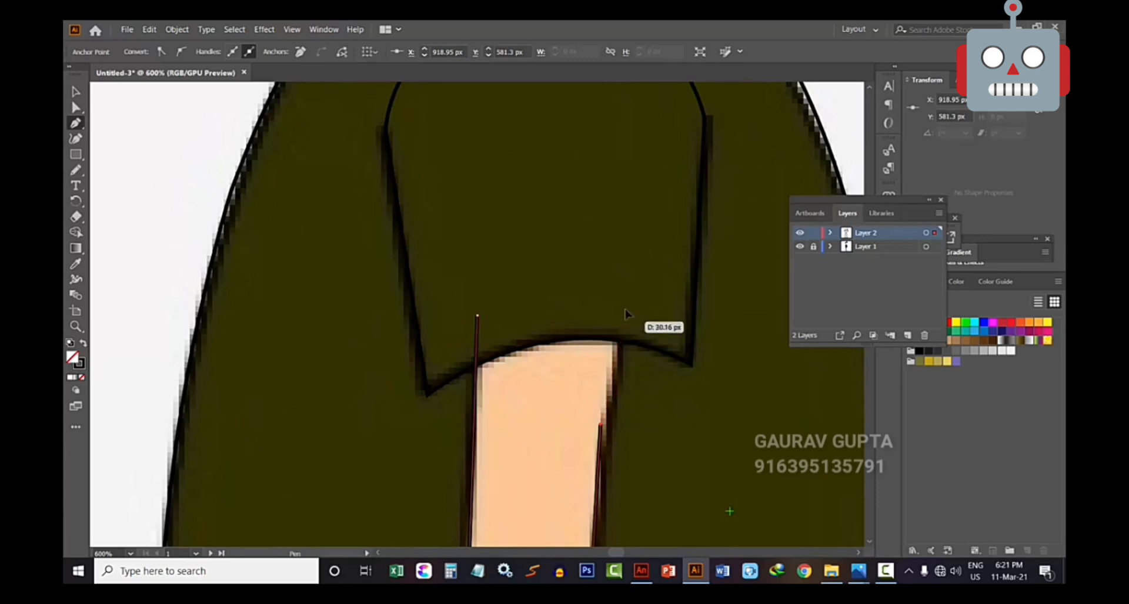
# Trace the upper arm's front edge to just above the sleeve hem and close the outline with a rounded top
pyautogui.moveTo(625, 320); pyautogui.dragTo(629, 306)
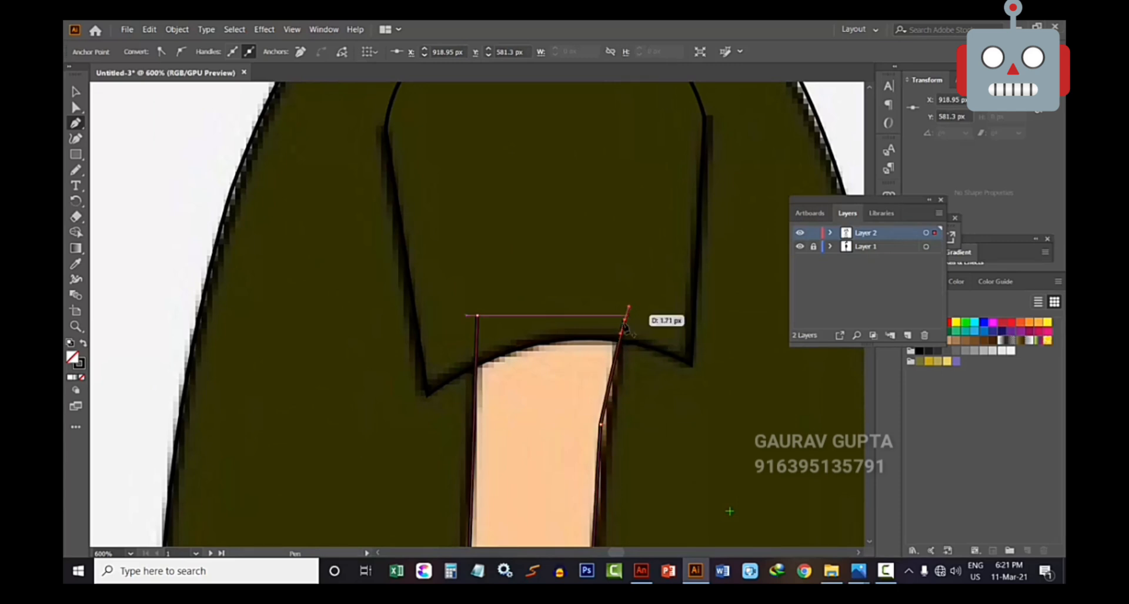
pyautogui.click(625, 320)
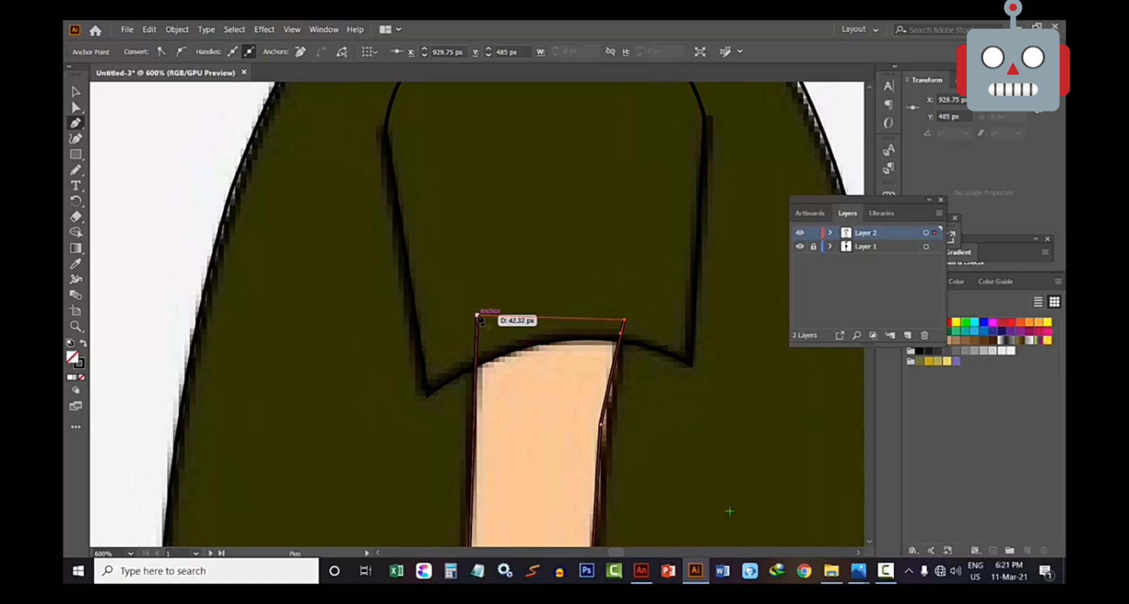
pyautogui.moveTo(477, 316); pyautogui.dragTo(578, 174)
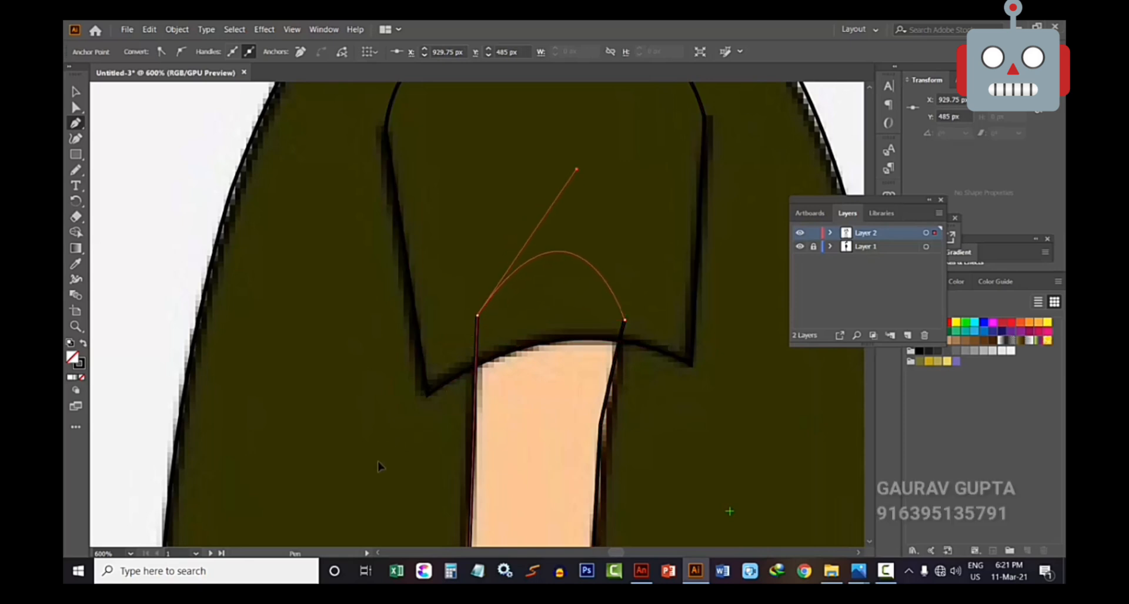
pyautogui.hotkey('ctrl', '-')
pyautogui.hotkey('ctrl', '-')
pyautogui.hotkey('ctrl', '-')
pyautogui.scroll(-1, 400, 402)
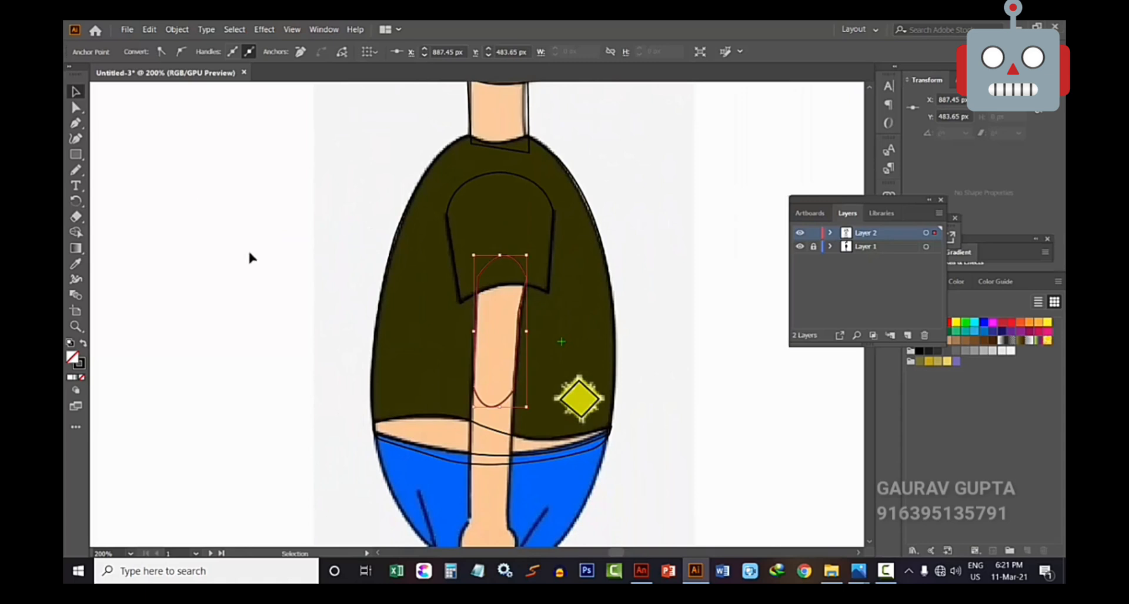
# Start the forearm outline with the Pen tool at the back of the wrist and curve it across to the front
pyautogui.press('p')
pyautogui.scroll(-2, 360, 334)
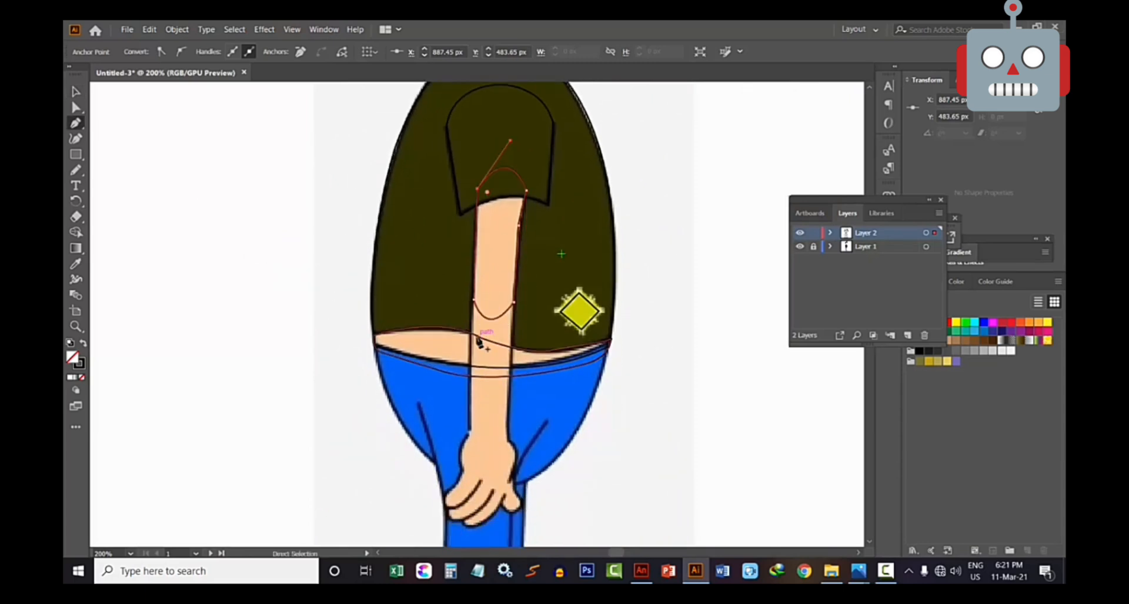
pyautogui.hotkey('ctrl', '+')
pyautogui.hotkey('ctrl', '+')
pyautogui.scroll(-5, 479, 344)
pyautogui.press('v')
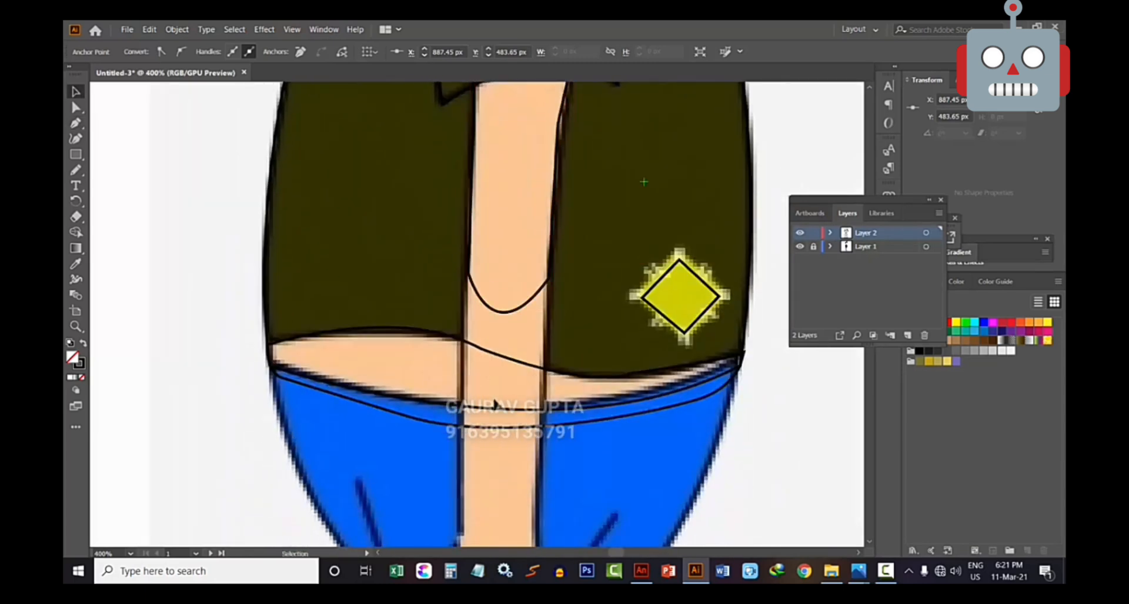
pyautogui.scroll(-2, 495, 404)
pyautogui.press('p')
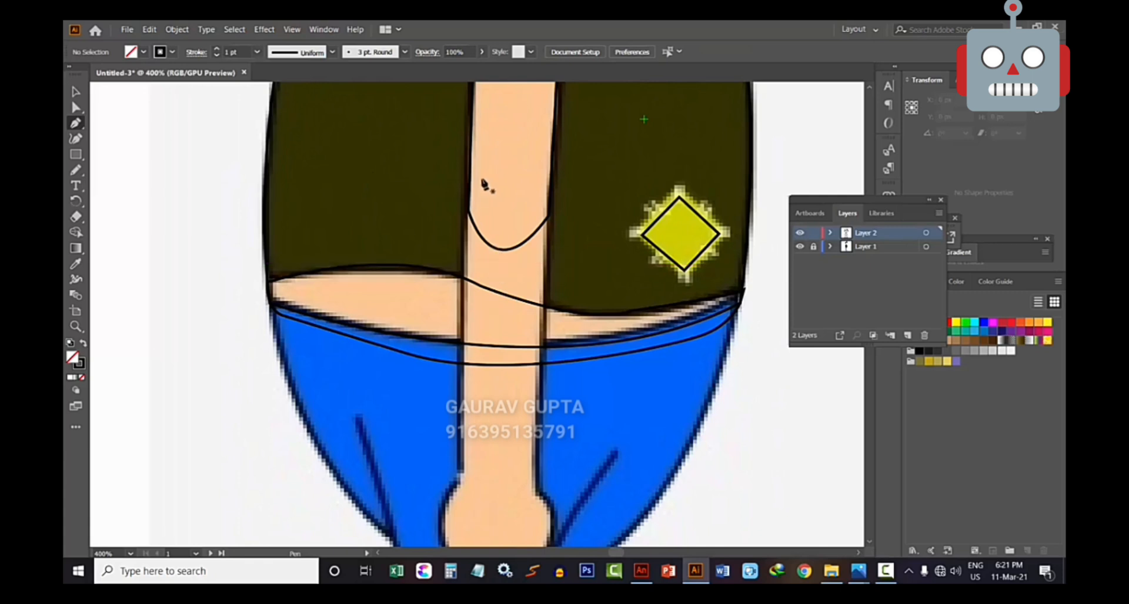
pyautogui.scroll(-4, 457, 236)
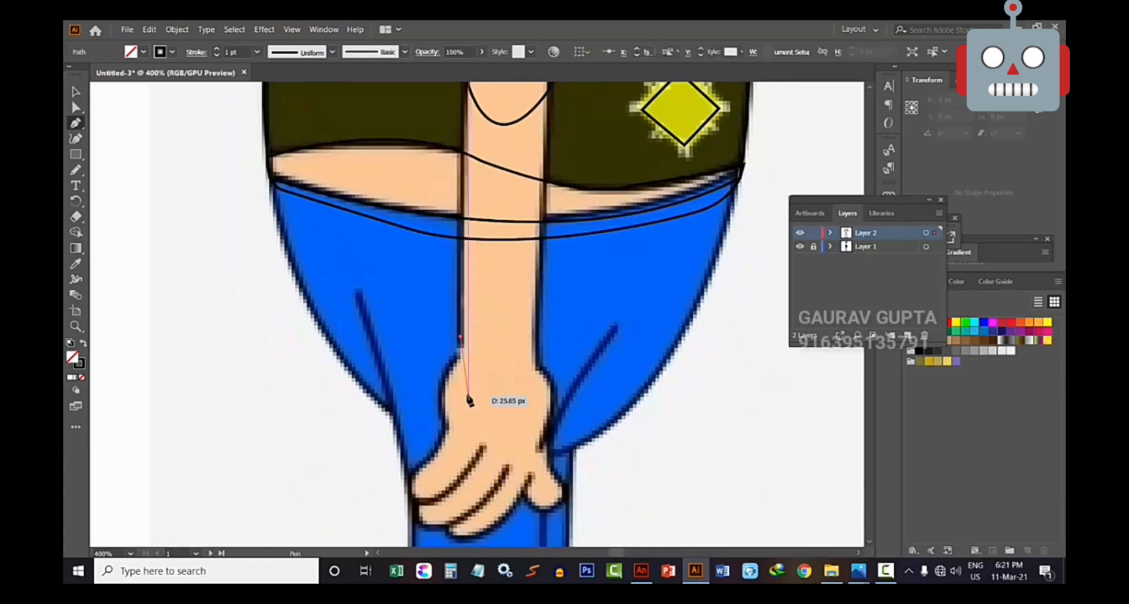
pyautogui.click(531, 370)
# Trace the forearm's front edge from the wrist up to the front end of the upper arm's elbow curve
pyautogui.moveTo(556, 309); pyautogui.dragTo(552, 310)
pyautogui.scroll(1, 516, 333)
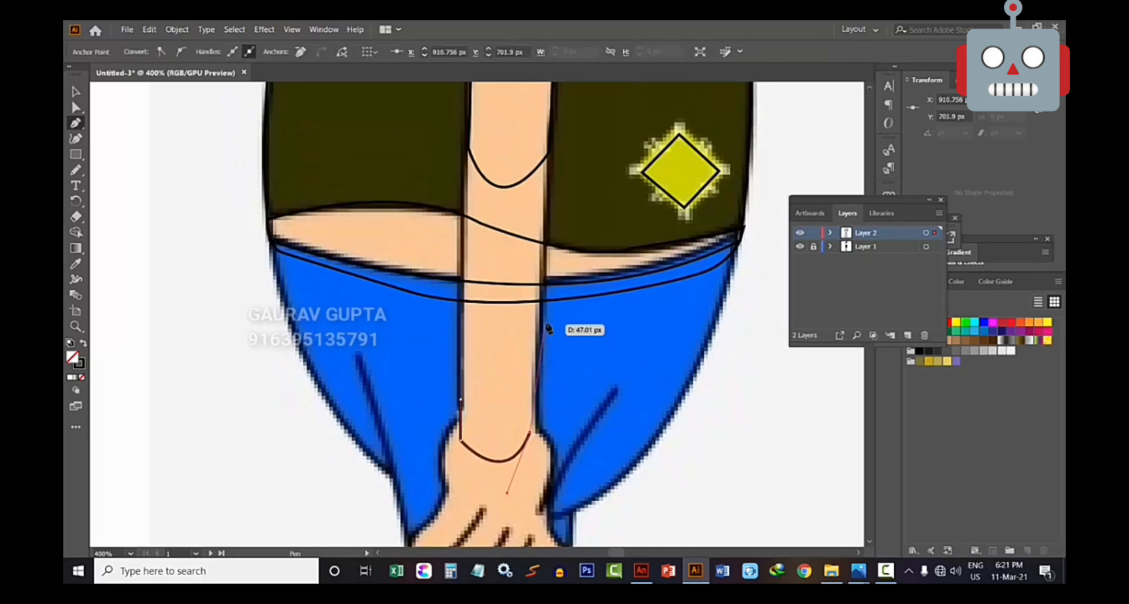
pyautogui.scroll(3, 540, 319)
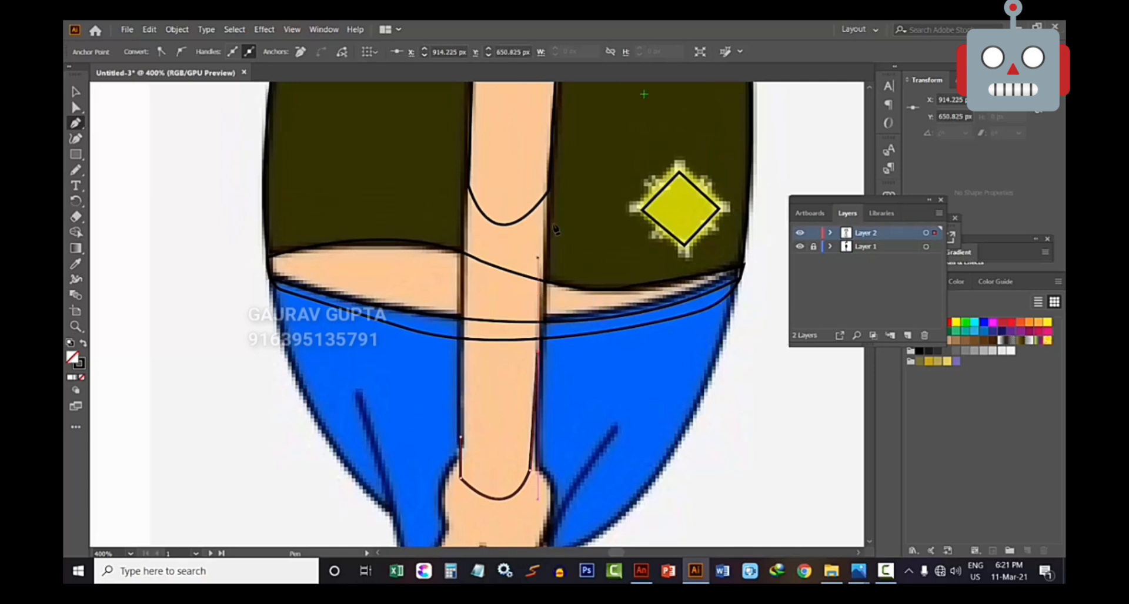
pyautogui.click(547, 184)
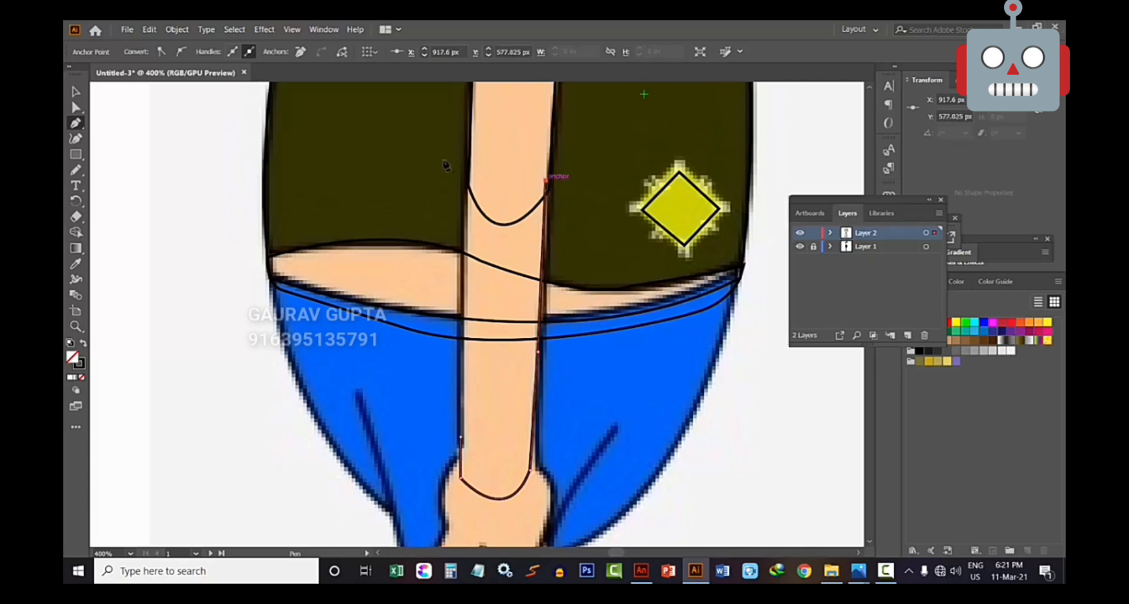
pyautogui.hotkey('ctrl', 'z')
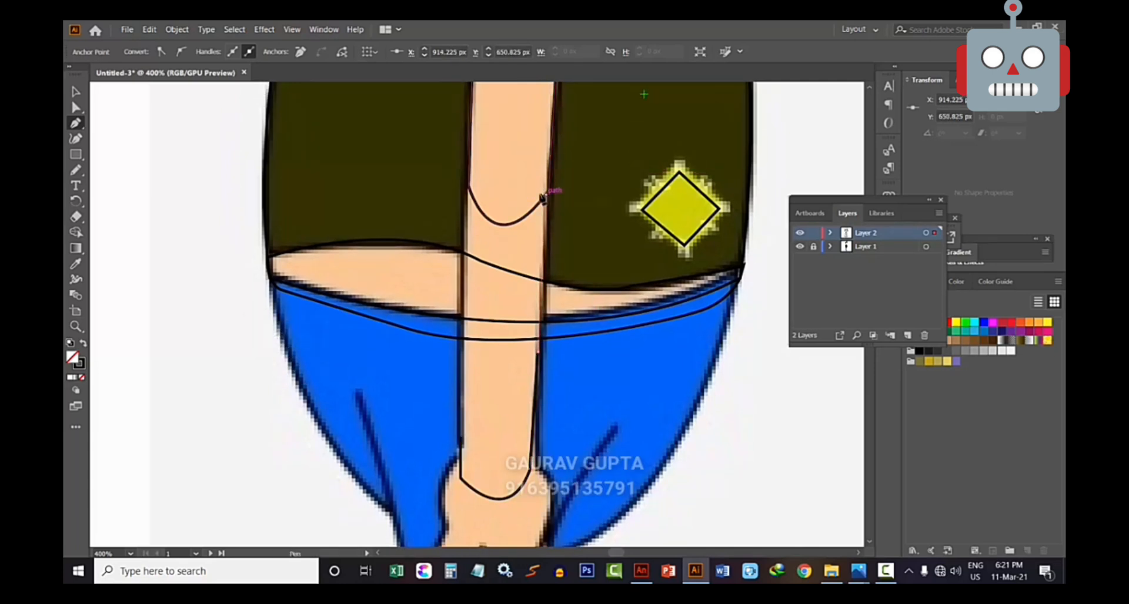
pyautogui.click(545, 194)
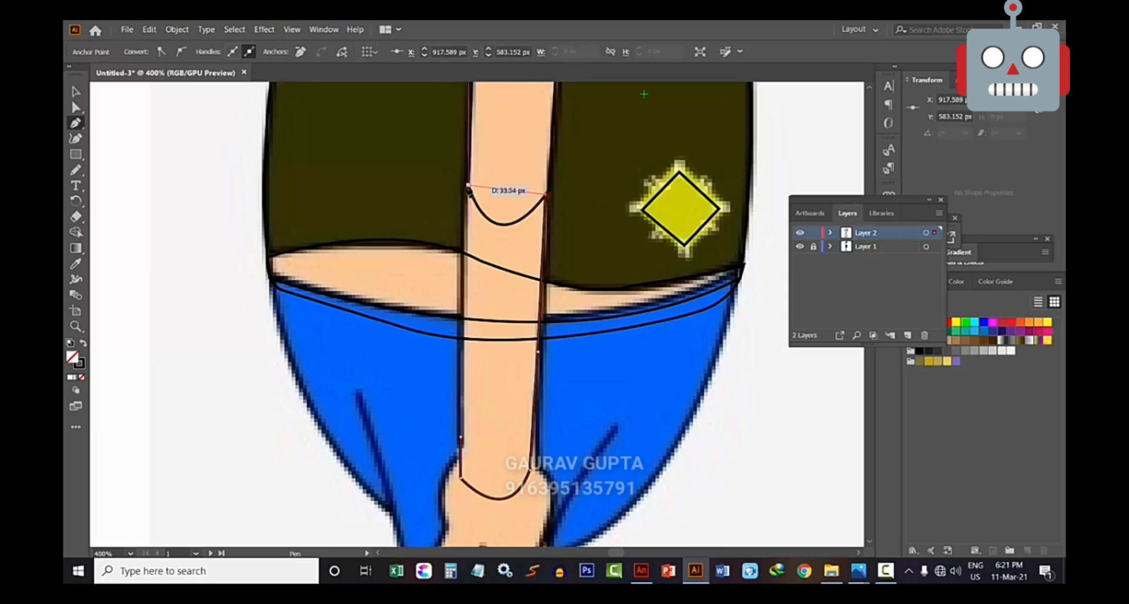
# Round the forearm outline across the elbow, close it down the back edge at the wrist, and deselect it
pyautogui.moveTo(469, 190); pyautogui.dragTo(419, 259)
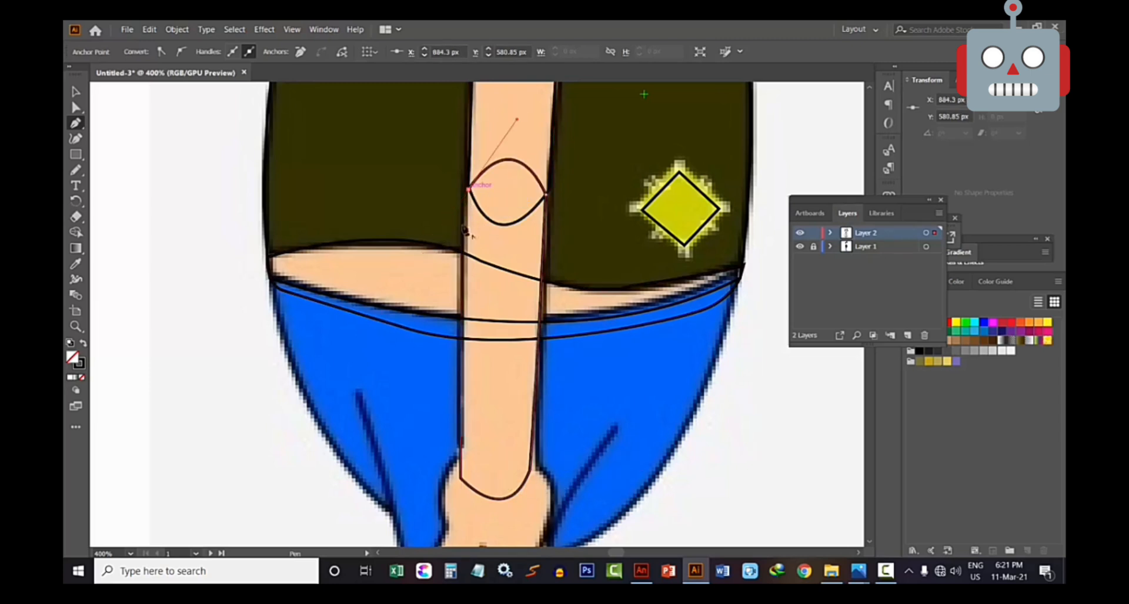
pyautogui.click(461, 437)
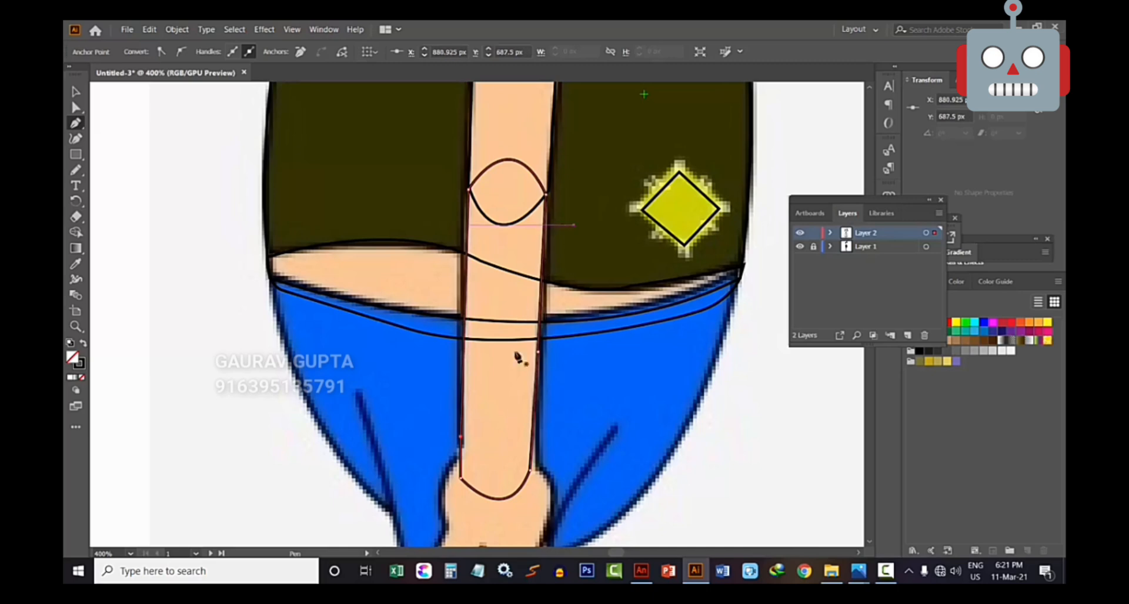
pyautogui.scroll(-4, 515, 356)
pyautogui.click(150, 196)
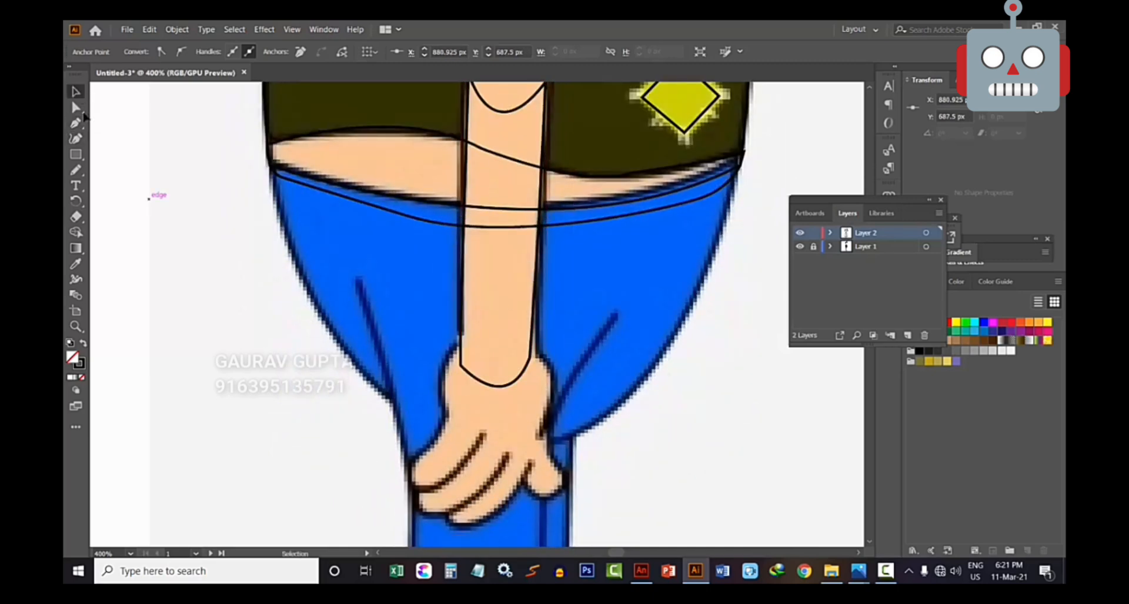
# Start the hand outline with the Pen tool inside the front of the wrist and trace down its front edge around the thumb
pyautogui.scroll(-2, 417, 302)
pyautogui.hotkey('ctrl', '+')
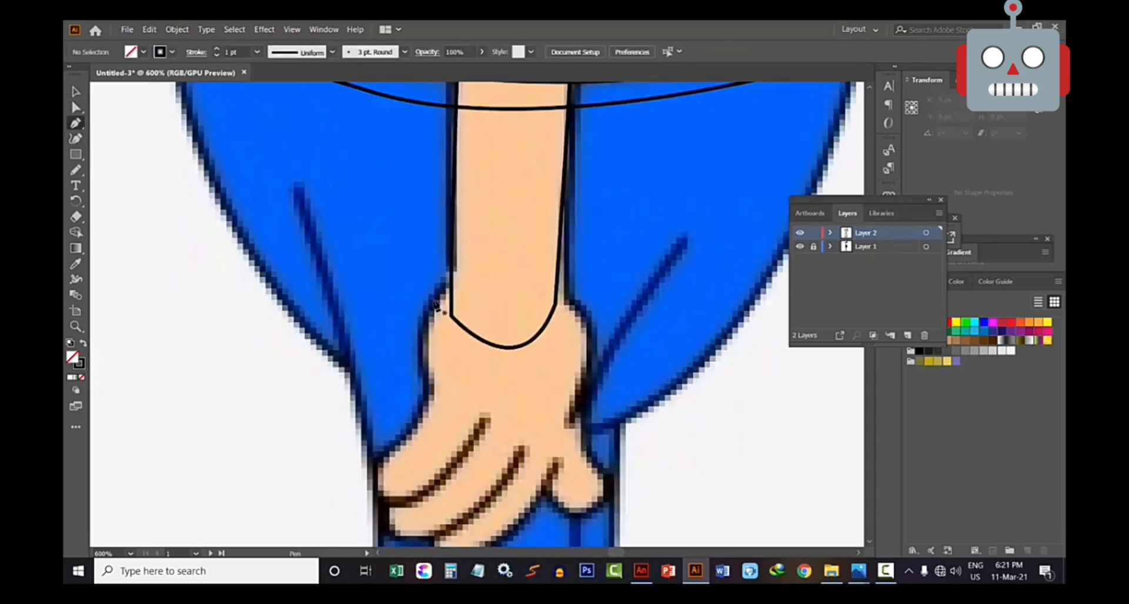
pyautogui.scroll(-2, 488, 294)
pyautogui.click(546, 225)
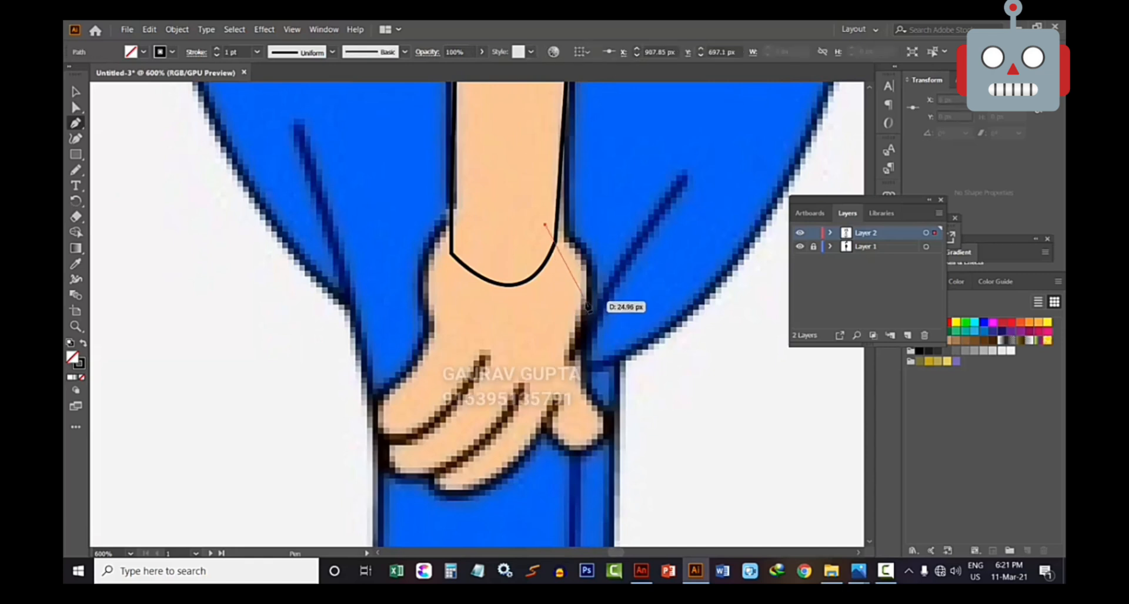
pyautogui.moveTo(587, 306)
pyautogui.mouseDown()
pyautogui.moveTo(574, 359)
pyautogui.moveTo(582, 404)
pyautogui.mouseUp()
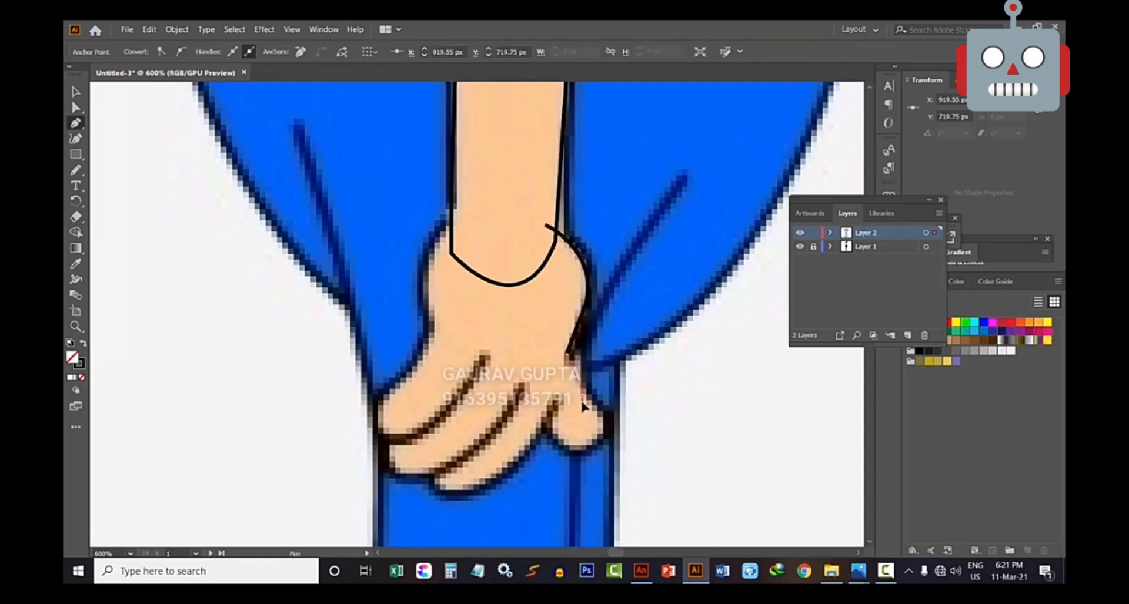
pyautogui.moveTo(585, 453); pyautogui.dragTo(532, 495)
pyautogui.click(585, 453)
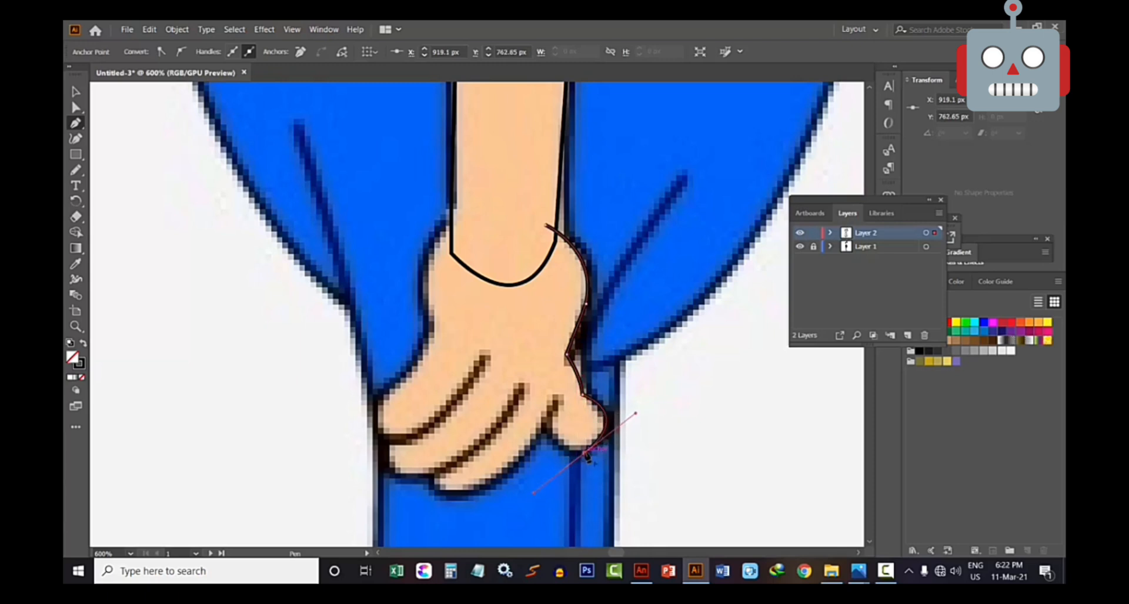
pyautogui.moveTo(550, 427); pyautogui.dragTo(546, 392)
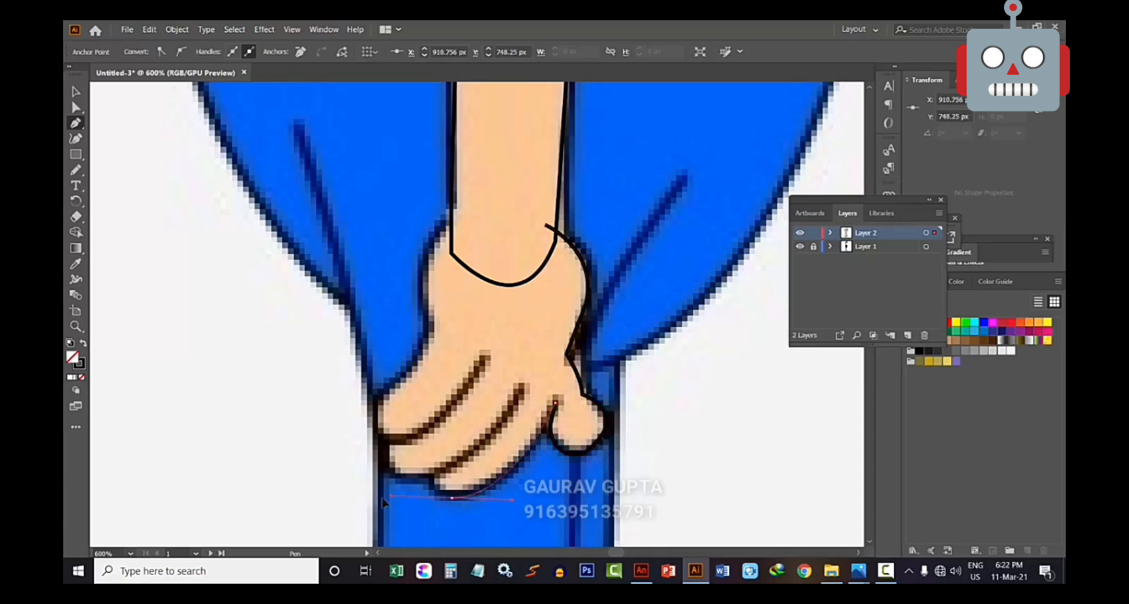
# Trace the lowest finger's underside and rounded tip, and continue the hand outline up the crease above that finger
pyautogui.moveTo(452, 498); pyautogui.dragTo(410, 489)
pyautogui.moveTo(457, 461); pyautogui.dragTo(455, 459)
pyautogui.click(432, 473)
pyautogui.moveTo(524, 386); pyautogui.dragTo(525, 345)
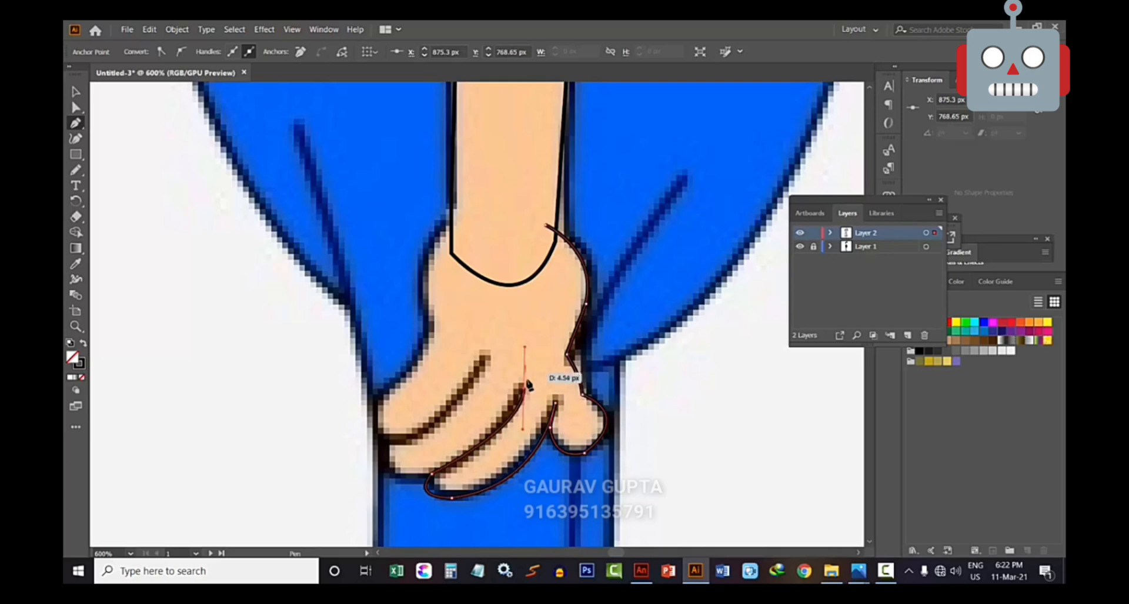
pyautogui.click(524, 386)
pyautogui.hotkey('ctrl', '+')
pyautogui.hotkey('ctrl', '+')
pyautogui.moveTo(310, 404); pyautogui.dragTo(434, 326)
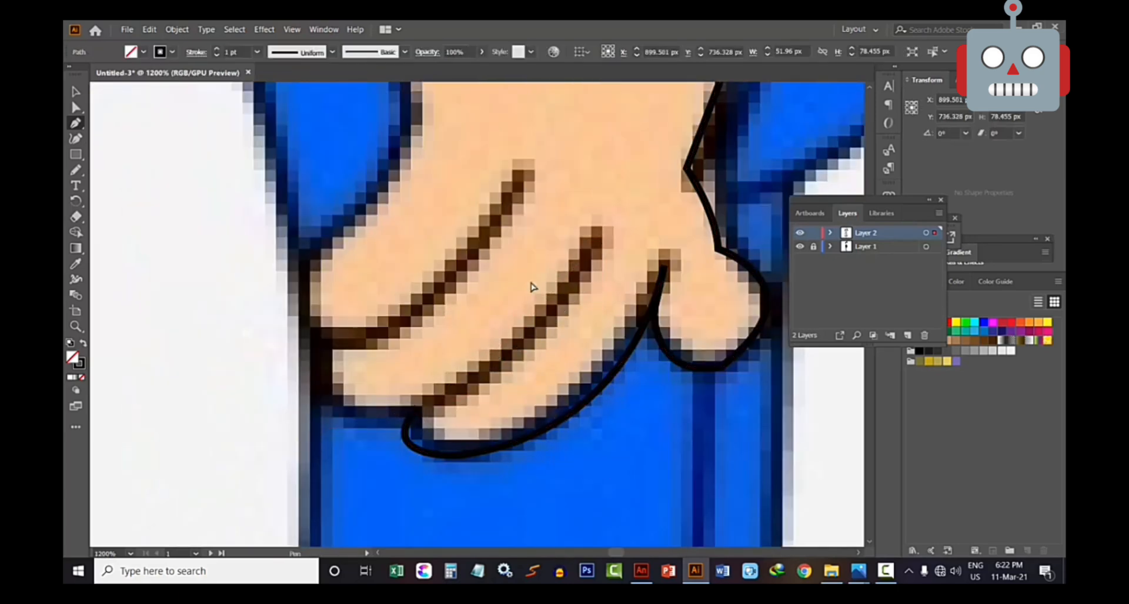
pyautogui.moveTo(600, 236); pyautogui.dragTo(619, 127)
pyautogui.click(600, 237)
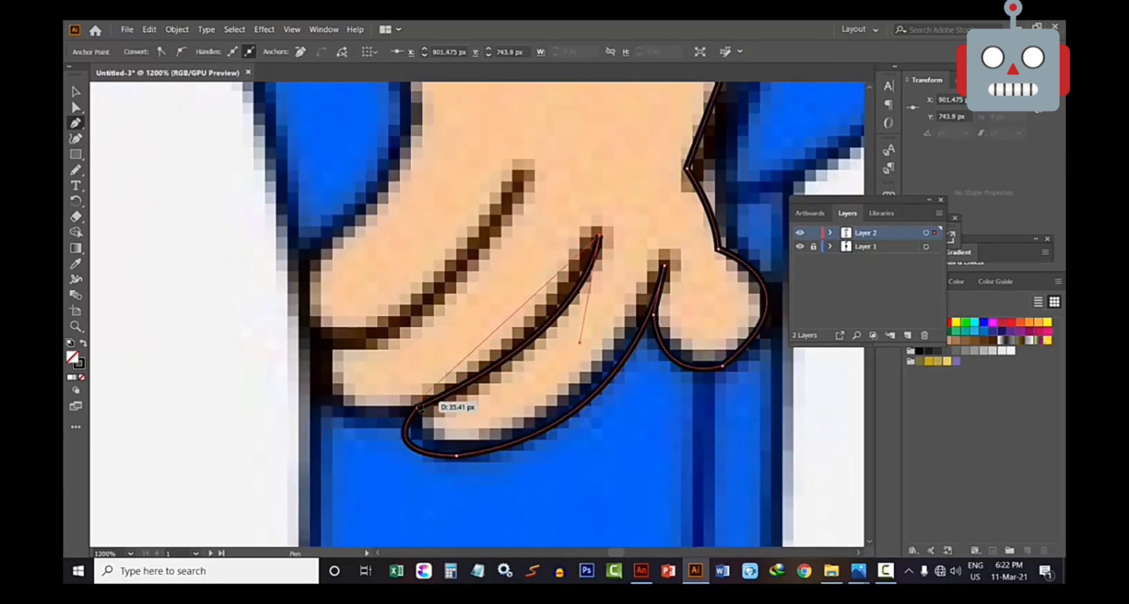
# Retrace the lowest finger's crease back to its tip and outline the underside of the middle finger
pyautogui.moveTo(418, 403); pyautogui.dragTo(241, 468)
pyautogui.moveTo(345, 441); pyautogui.dragTo(483, 423)
pyautogui.click(555, 385)
pyautogui.moveTo(466, 378); pyautogui.dragTo(408, 337)
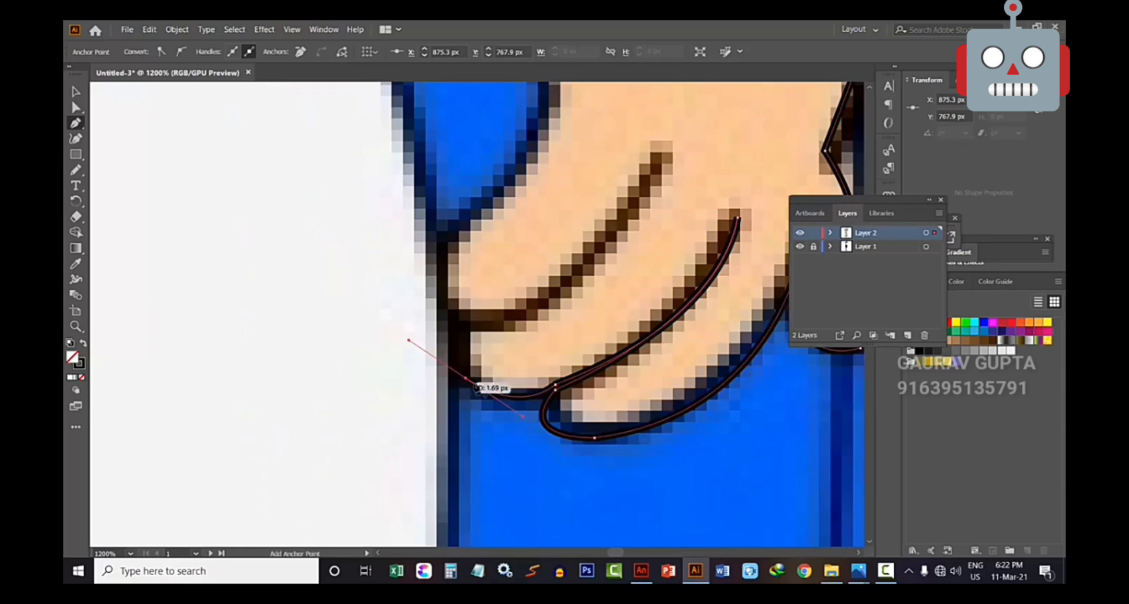
pyautogui.click(466, 379)
# Round the middle finger's tip and run the hand outline up the crease above that finger
pyautogui.moveTo(490, 322); pyautogui.dragTo(547, 314)
pyautogui.click(490, 323)
pyautogui.moveTo(546, 247); pyautogui.dragTo(508, 303)
pyautogui.moveTo(629, 225); pyautogui.dragTo(709, 156)
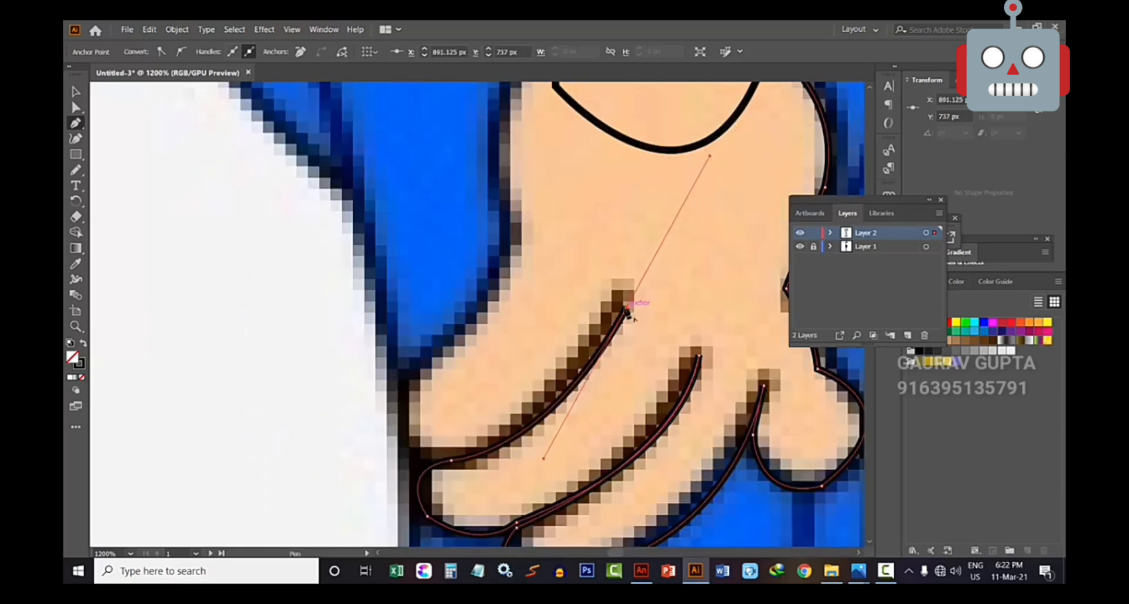
# Try to retrace the crease above the middle finger back to the fingertip, and undo those segments
pyautogui.click(627, 308)
pyautogui.moveTo(452, 455); pyautogui.dragTo(336, 473)
pyautogui.hotkey('ctrl', 'z')
pyautogui.click(452, 460)
pyautogui.hotkey('ctrl', 'z')
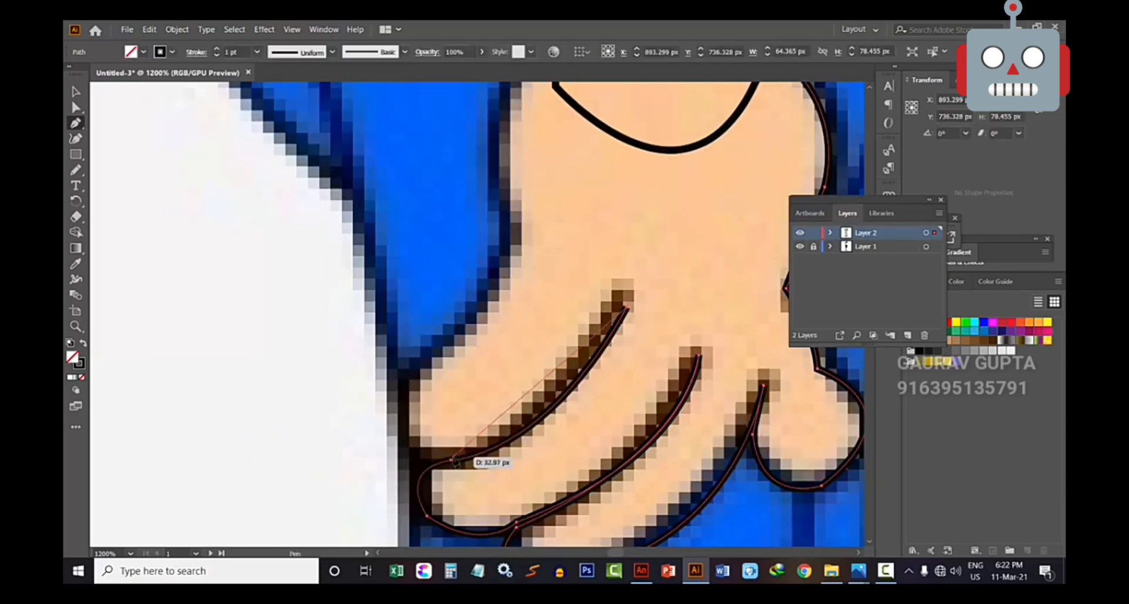
pyautogui.click(454, 460)
pyautogui.hotkey('ctrl', 'z')
pyautogui.hotkey('ctrl', 'z')
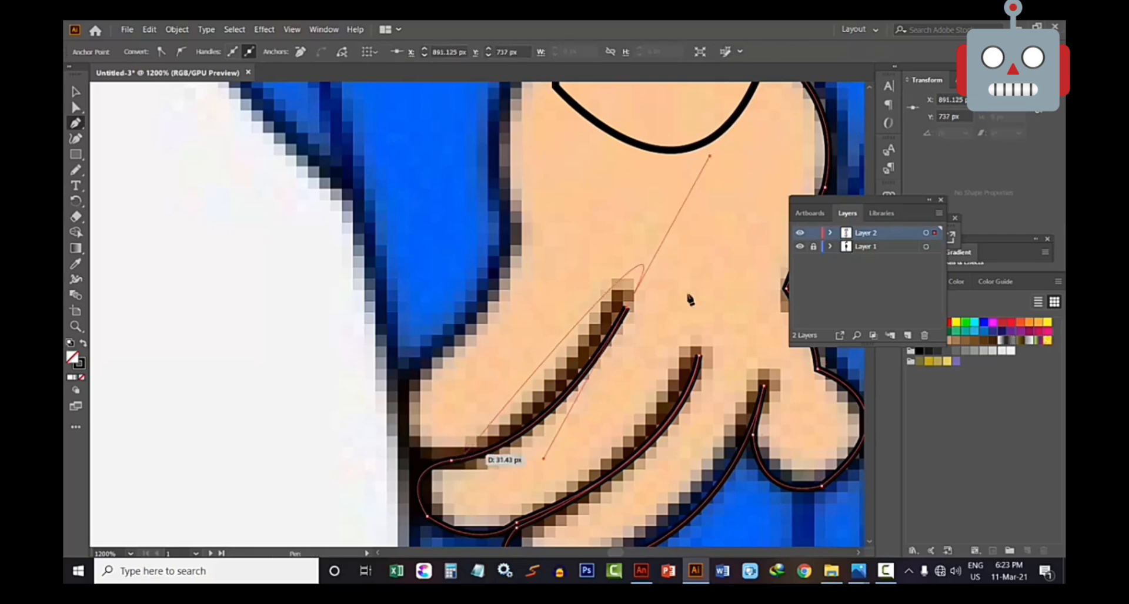
# Sharpen the upper end of the middle finger's crease and retrace it with a curve back to the fingertip
pyautogui.click(627, 307)
pyautogui.click(455, 455)
pyautogui.moveTo(455, 455); pyautogui.dragTo(345, 471)
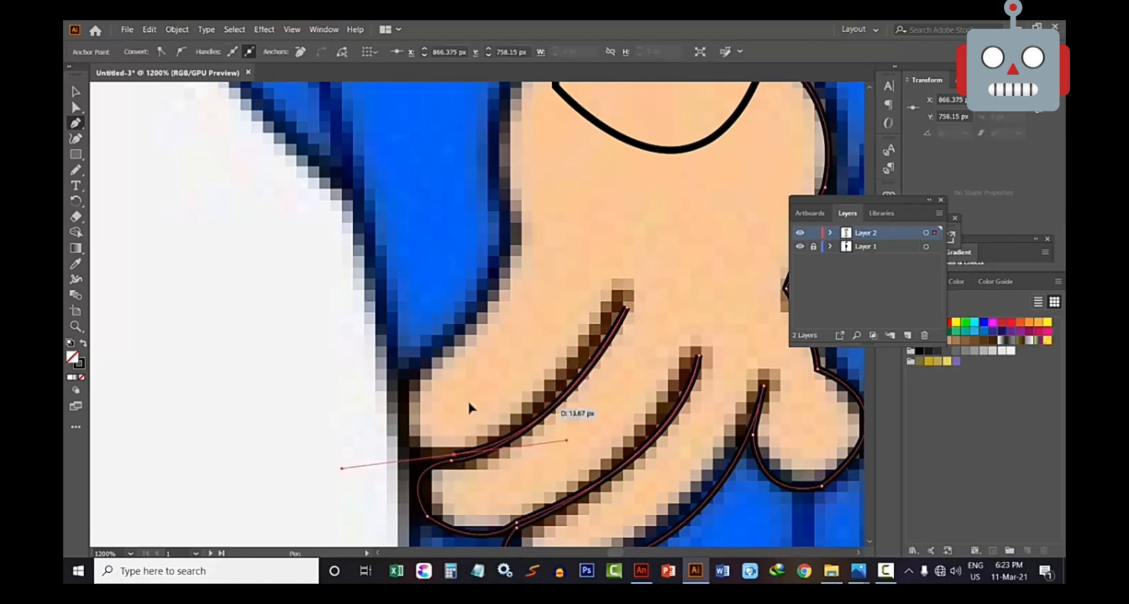
# Round the uppermost fingertip, trace up the wrist, and close the hand outline with a rounded top overlapping the forearm
pyautogui.click(398, 389)
pyautogui.moveTo(594, 282); pyautogui.dragTo(569, 371)
pyautogui.moveTo(548, 399); pyautogui.dragTo(551, 355)
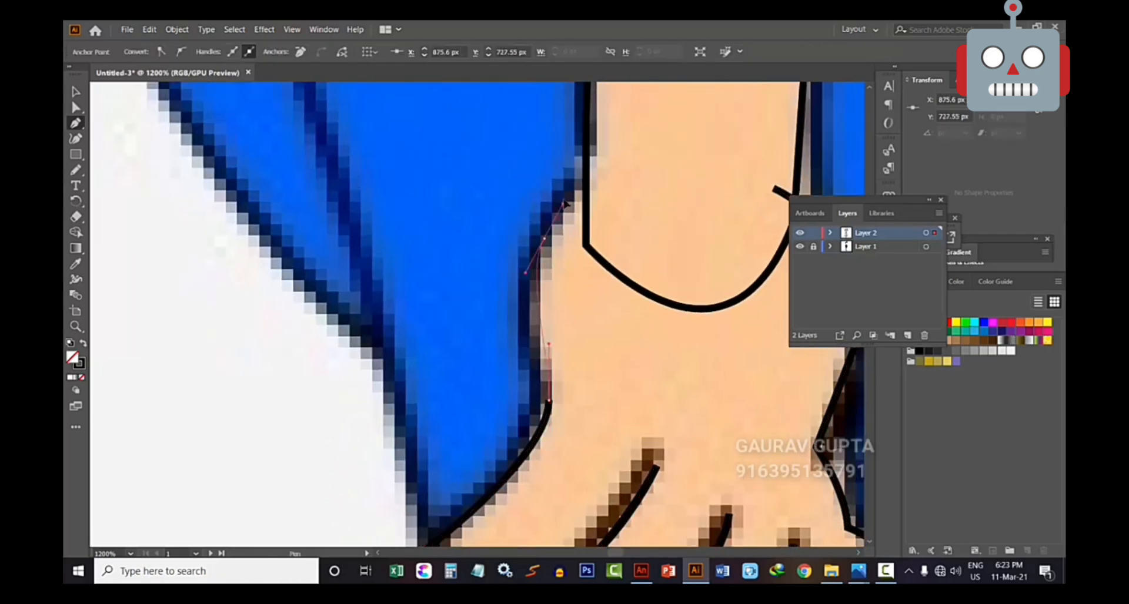
pyautogui.moveTo(542, 235); pyautogui.dragTo(579, 154)
pyautogui.moveTo(624, 177); pyautogui.dragTo(583, 280)
pyautogui.moveTo(732, 289); pyautogui.dragTo(757, 312)
pyautogui.hotkey('ctrl', 'z')
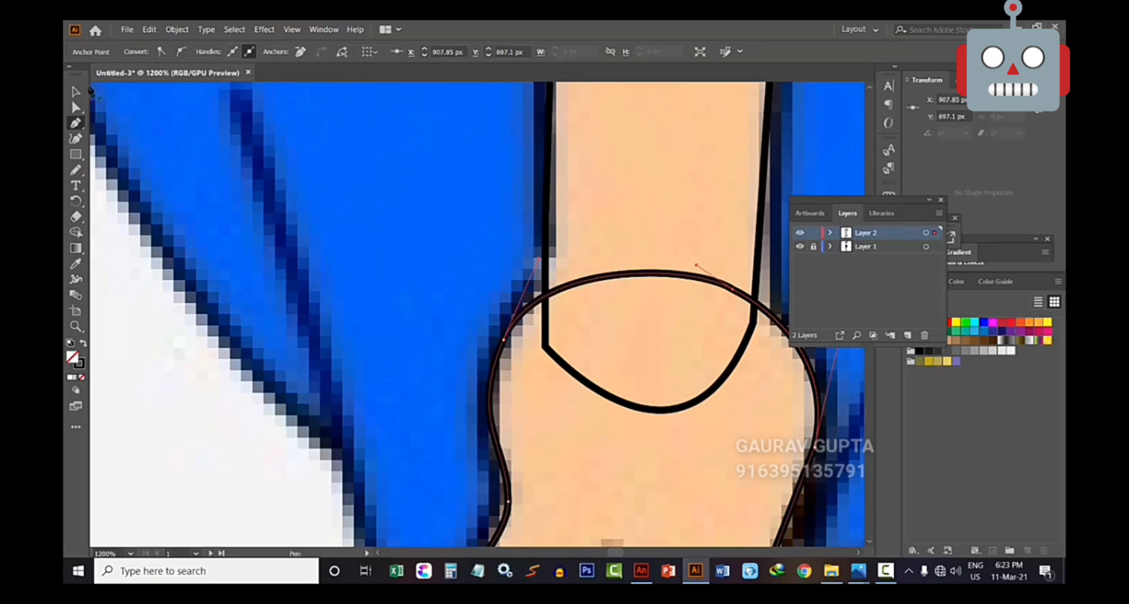
pyautogui.press('v')
pyautogui.click(429, 189)
# Examine the traced shirt, arm and hand outlines and the untraced trousers and legs of the reference figure
pyautogui.hotkey('ctrl', '-')
pyautogui.hotkey('ctrl', '-')
pyautogui.hotkey('ctrl', '-')
pyautogui.hotkey('ctrl', '-')
pyautogui.hotkey('ctrl', '-')
pyautogui.hotkey('ctrl', '-')
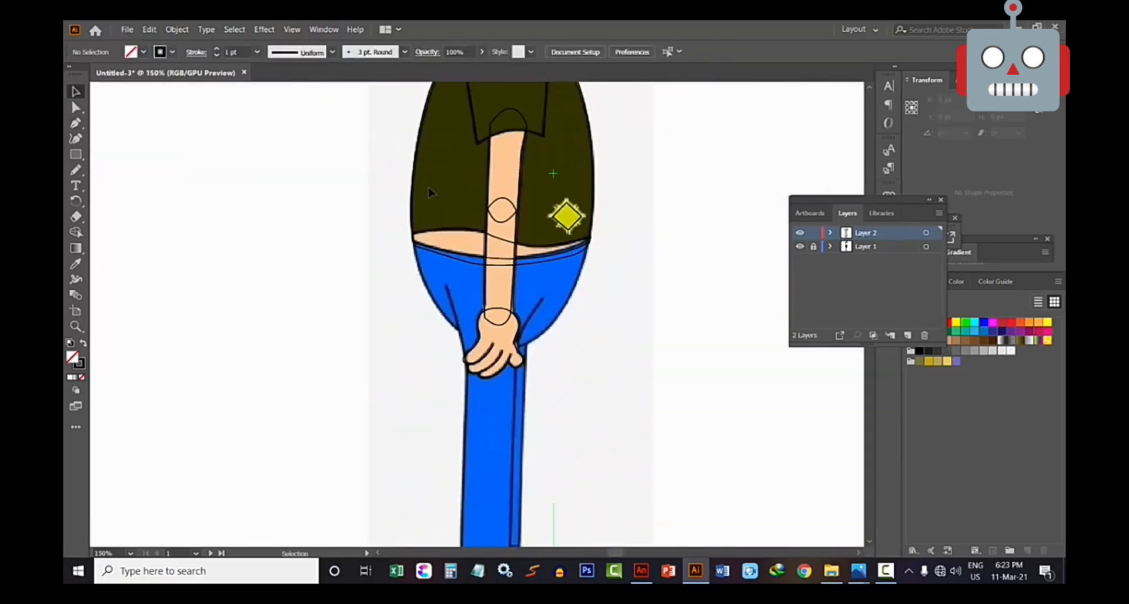
pyautogui.scroll(1, 621, 327)
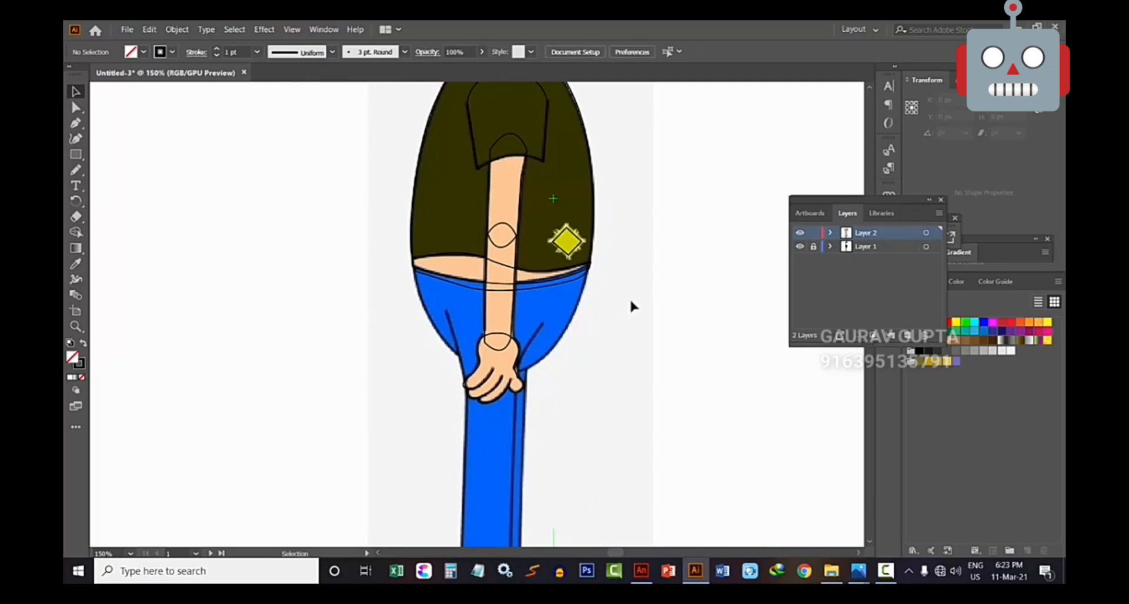
pyautogui.scroll(3, 629, 297)
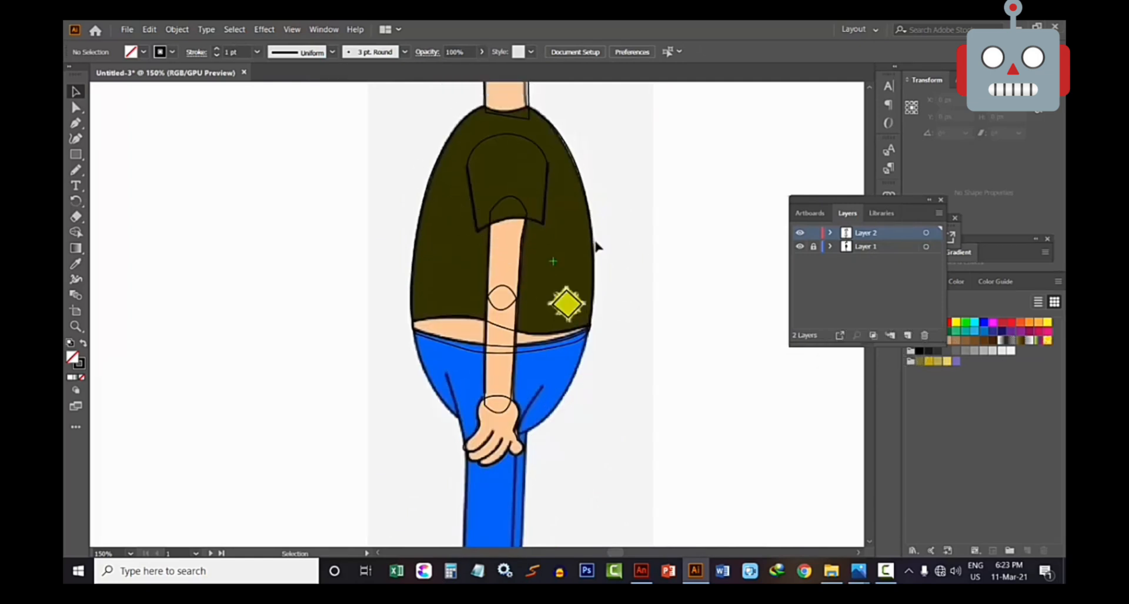
pyautogui.scroll(-1, 616, 327)
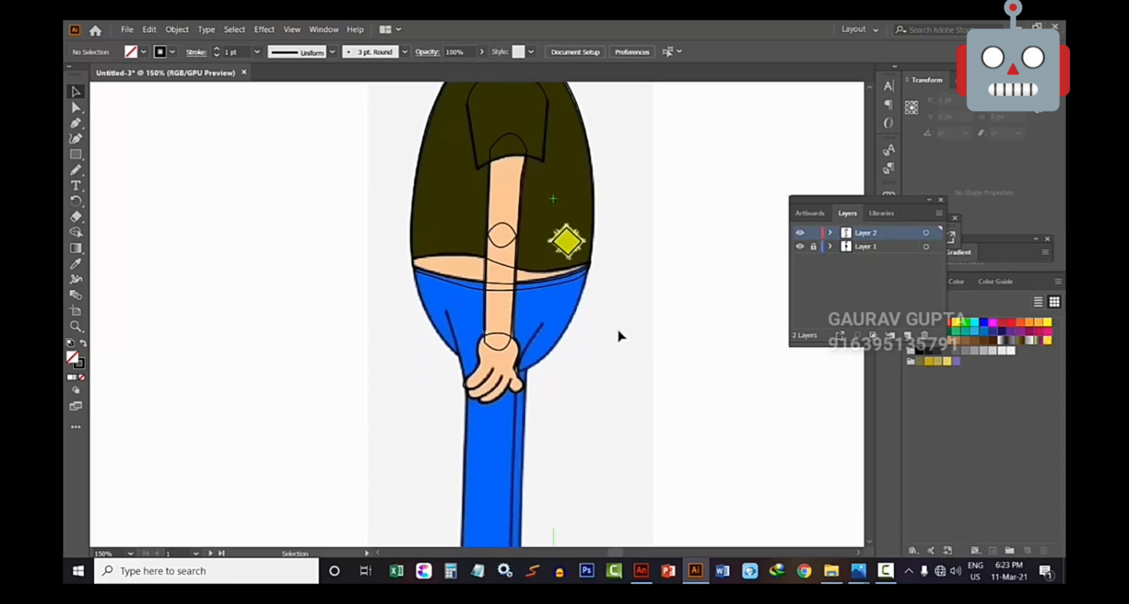
pyautogui.scroll(3, 616, 327)
pyautogui.scroll(-3, 636, 327)
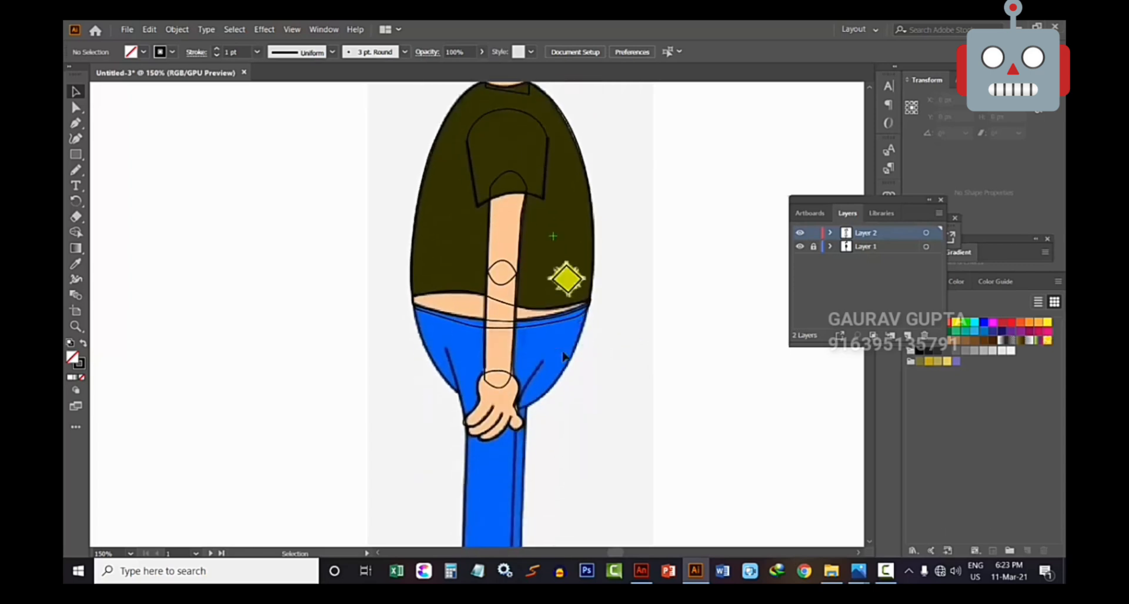
pyautogui.scroll(1, 547, 341)
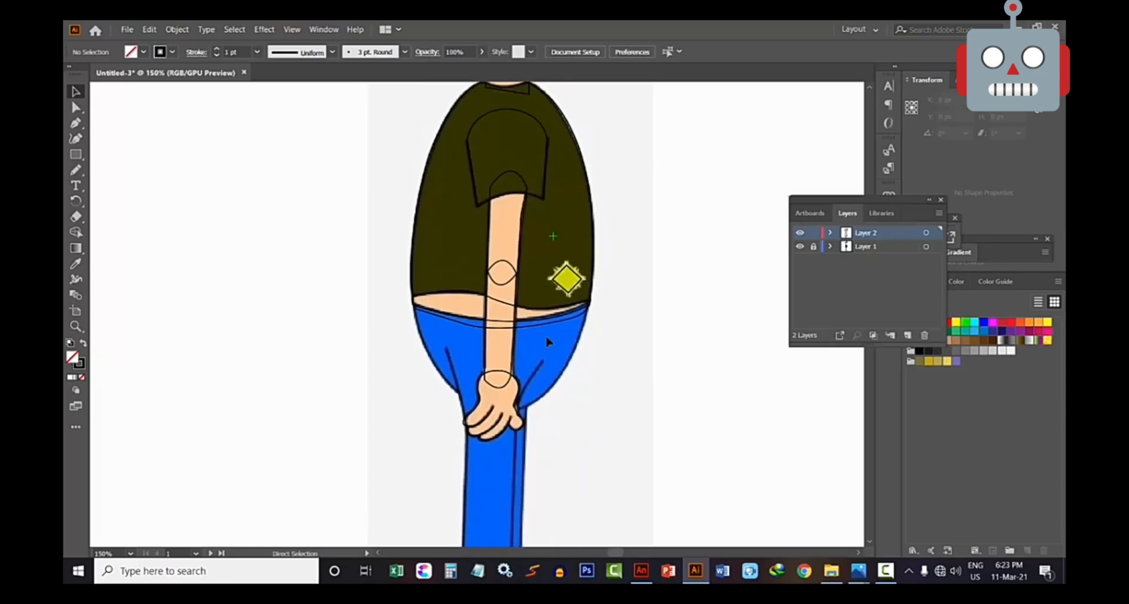
pyautogui.hotkey('ctrl', '-')
pyautogui.hotkey('ctrl', '-')
pyautogui.hotkey('ctrl', '-')
pyautogui.hotkey('ctrl', '+')
pyautogui.hotkey('ctrl', '+')
pyautogui.hotkey('ctrl', '+')
pyautogui.hotkey('ctrl', '+')
pyautogui.hotkey('ctrl', '+')
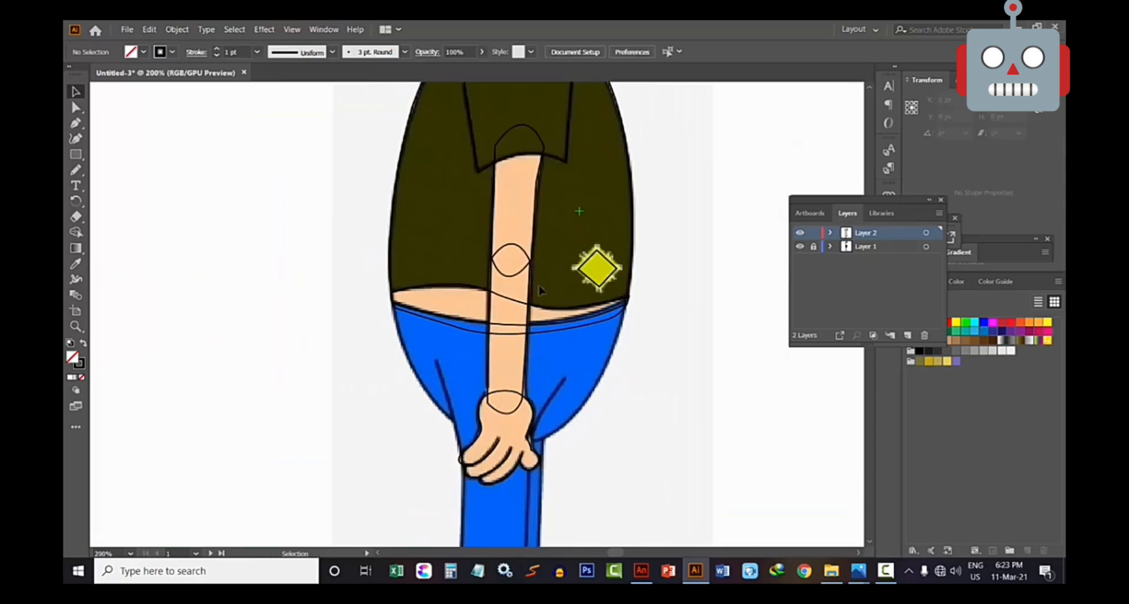
pyautogui.scroll(-3, 585, 382)
pyautogui.scroll(-2, 581, 375)
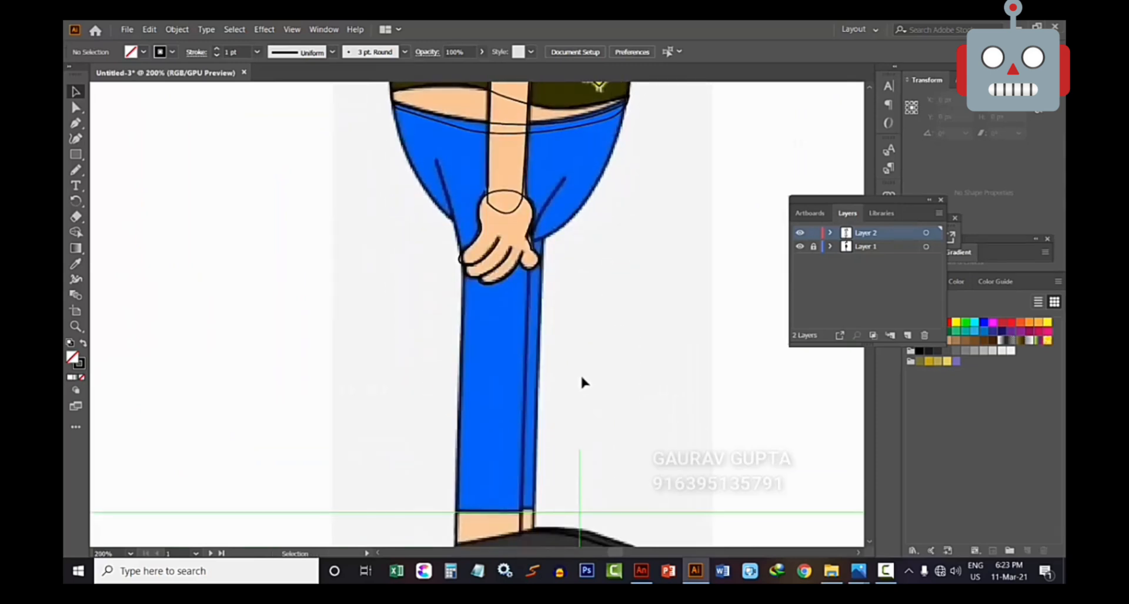
pyautogui.hotkey('ctrl', '-')
pyautogui.hotkey('ctrl', '-')
pyautogui.hotkey('ctrl', '-')
# Start the trousers' hip outline at the waist's back corner, curving down the seat and across beneath the hand to the front edge
pyautogui.hotkey('ctrl', '+')
pyautogui.hotkey('ctrl', '+')
pyautogui.hotkey('ctrl', '+')
pyautogui.hotkey('ctrl', '+')
pyautogui.scroll(5, 581, 379)
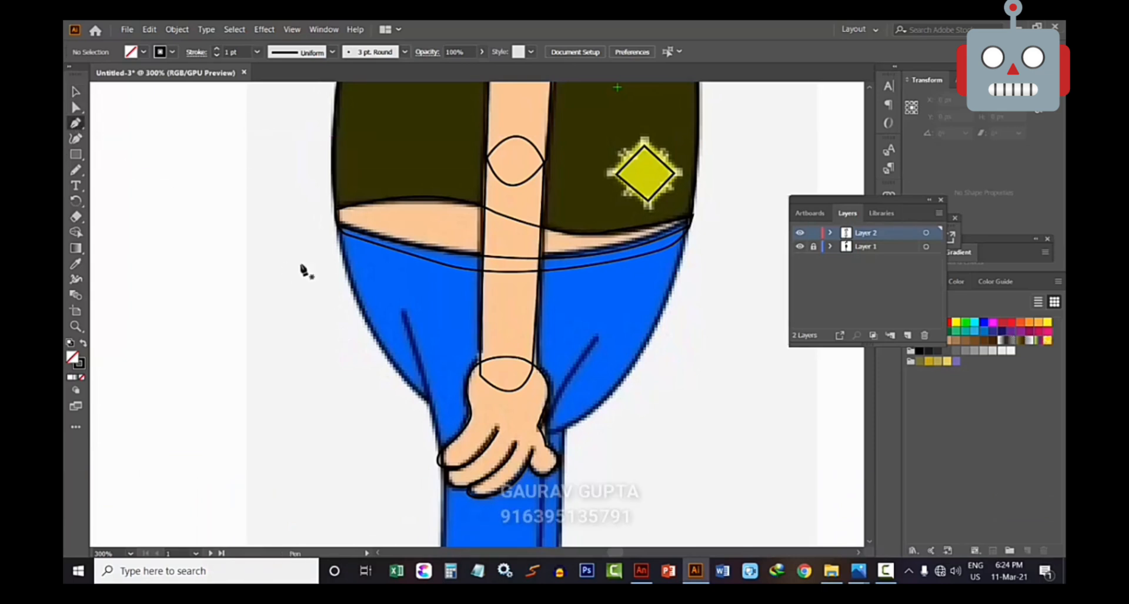
pyautogui.click(338, 227)
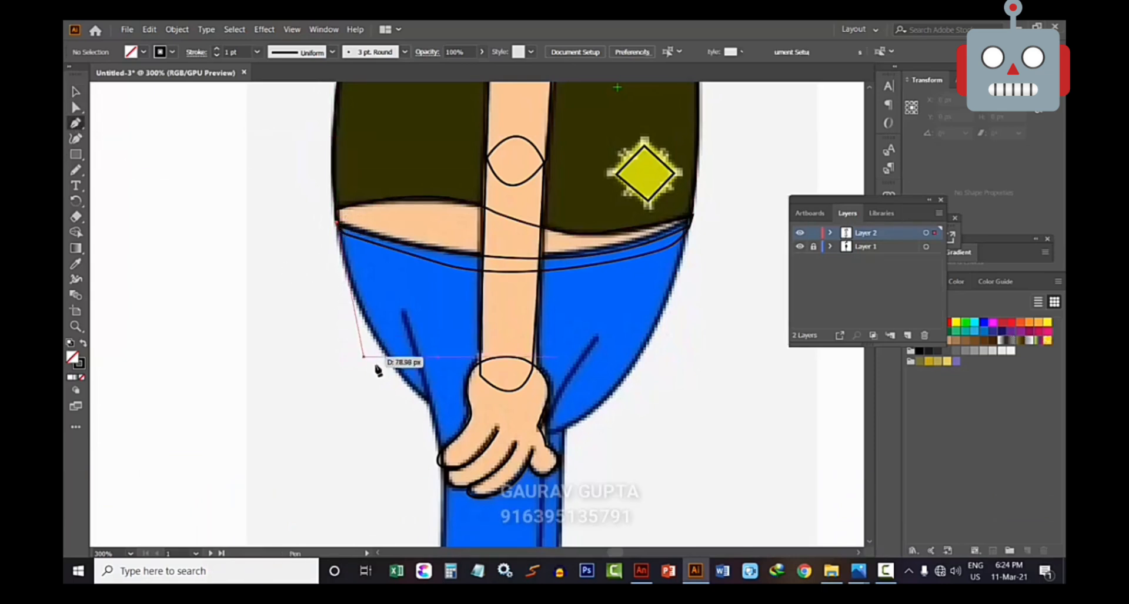
pyautogui.click(409, 383)
pyautogui.moveTo(450, 411); pyautogui.dragTo(668, 364)
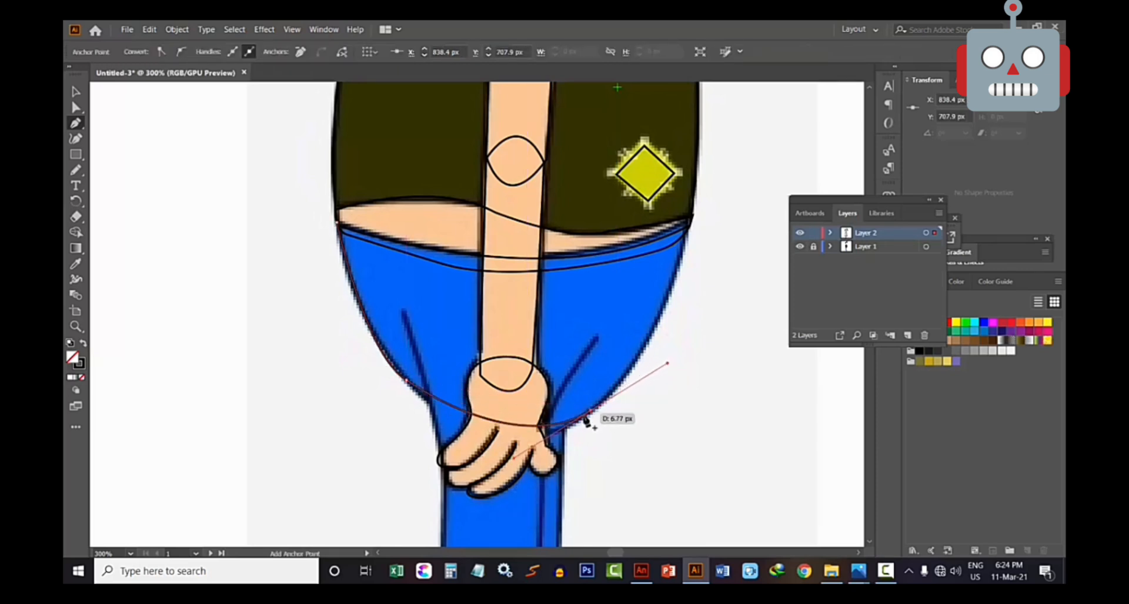
pyautogui.click(590, 414)
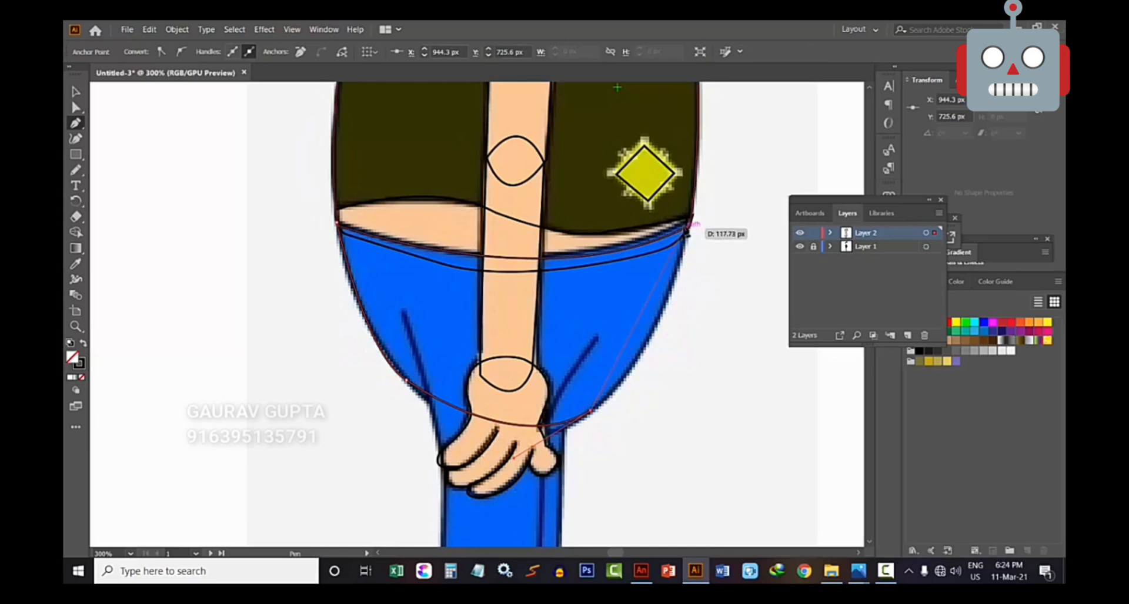
# Try to curve the hip outline up the front edge to the waist's front corner, and undo that segment
pyautogui.moveTo(682, 226); pyautogui.dragTo(661, 212)
pyautogui.moveTo(687, 162); pyautogui.dragTo(679, 127)
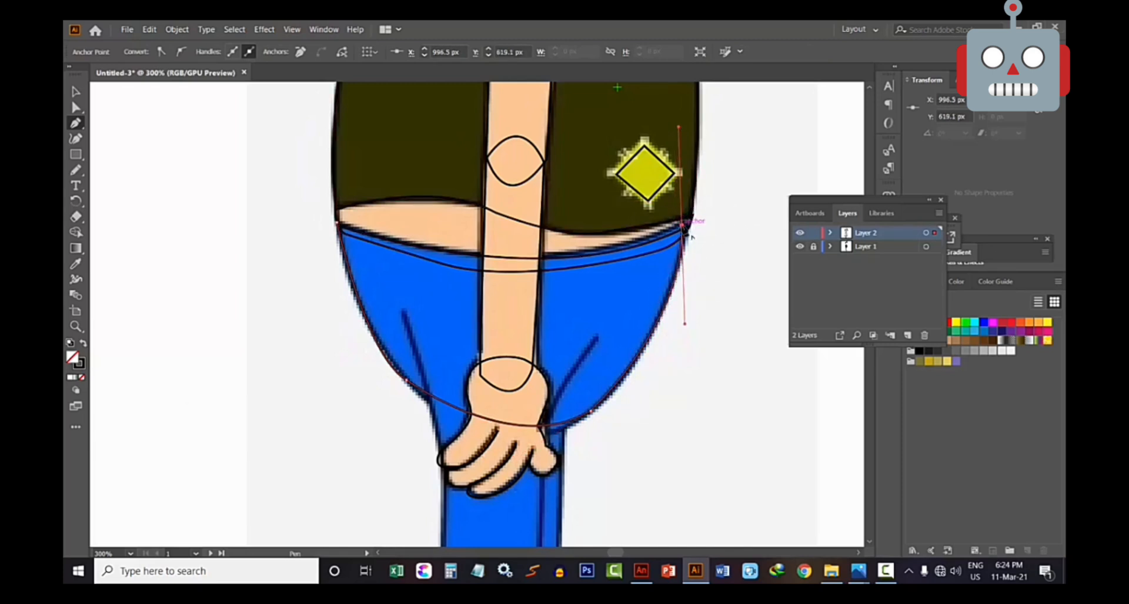
pyautogui.hotkey('ctrl', 'z')
# Curve the hip outline up the front edge to the waist, then close it along the upper edge of the waistband
pyautogui.hotkey('ctrl', '+')
pyautogui.moveTo(443, 349); pyautogui.dragTo(423, 495)
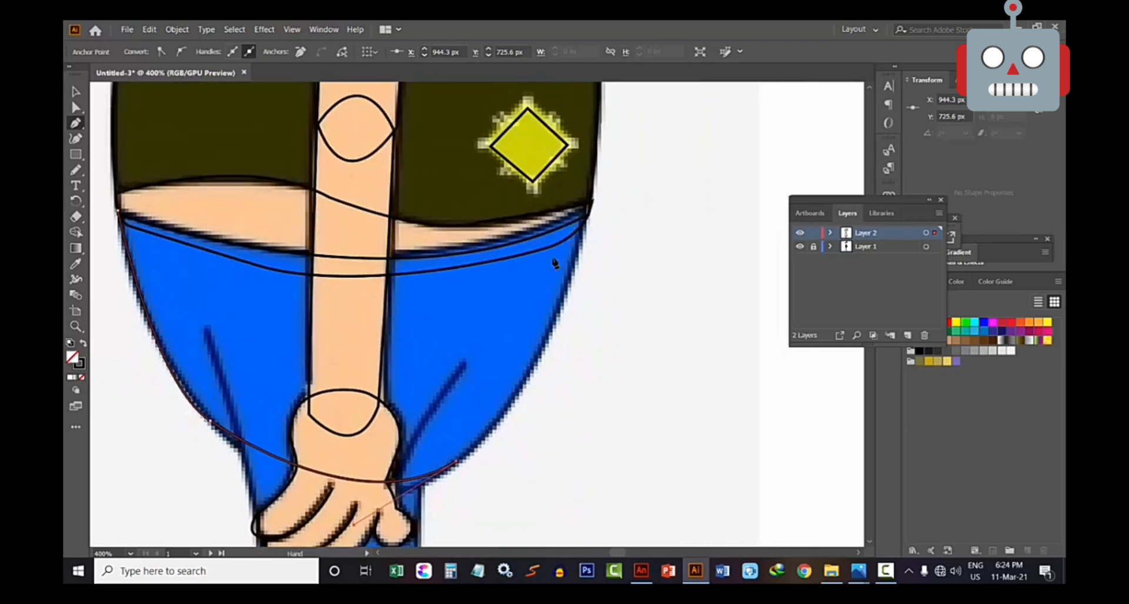
pyautogui.moveTo(585, 210); pyautogui.dragTo(628, 134)
pyautogui.moveTo(418, 436); pyautogui.dragTo(565, 351)
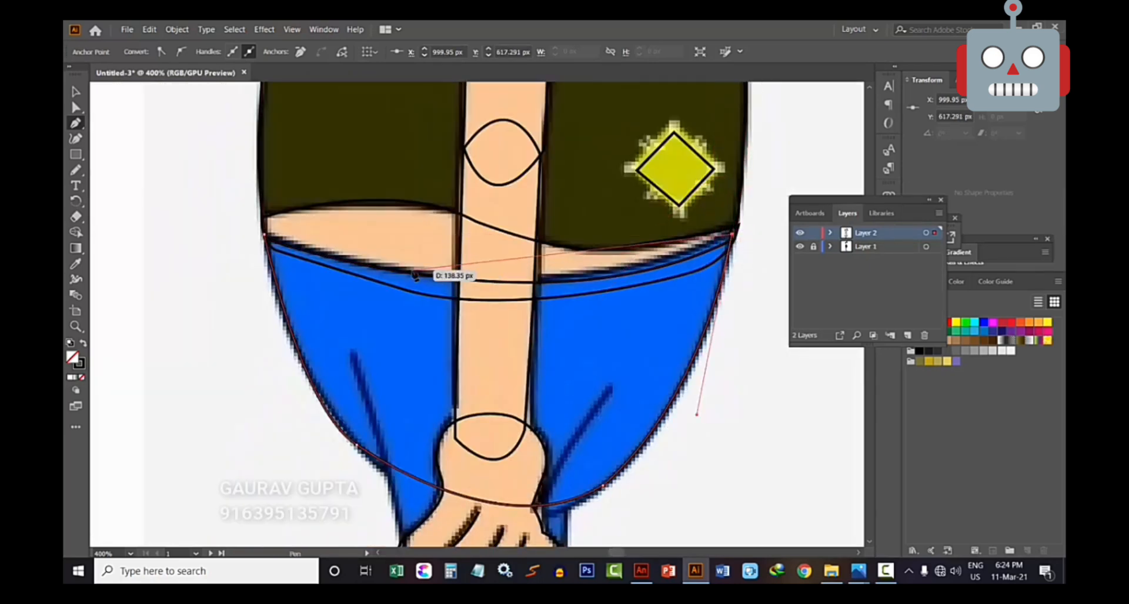
pyautogui.moveTo(412, 273); pyautogui.dragTo(209, 243)
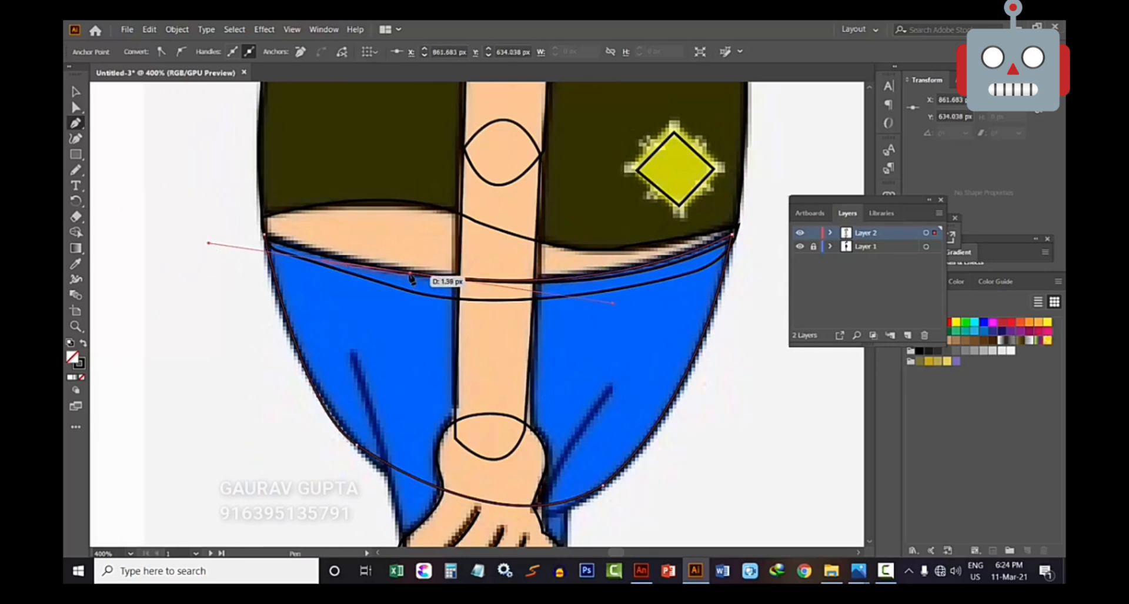
pyautogui.click(411, 273)
pyautogui.moveTo(268, 235); pyautogui.dragTo(243, 220)
pyautogui.click(76, 92)
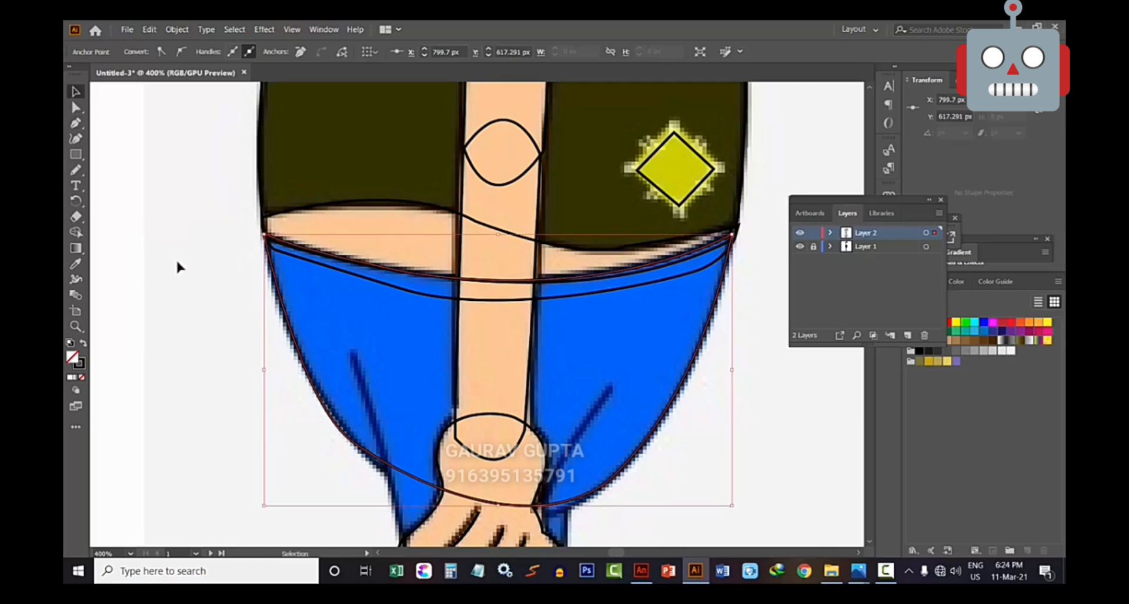
pyautogui.click(176, 260)
# Examine how the trouser leg meets the hip outline behind the hand and how the traced parts fit the whole figure
pyautogui.scroll(-2, 386, 417)
pyautogui.scroll(-5, 386, 419)
pyautogui.press('a')
pyautogui.hotkey('ctrl', '-')
pyautogui.hotkey('ctrl', '-')
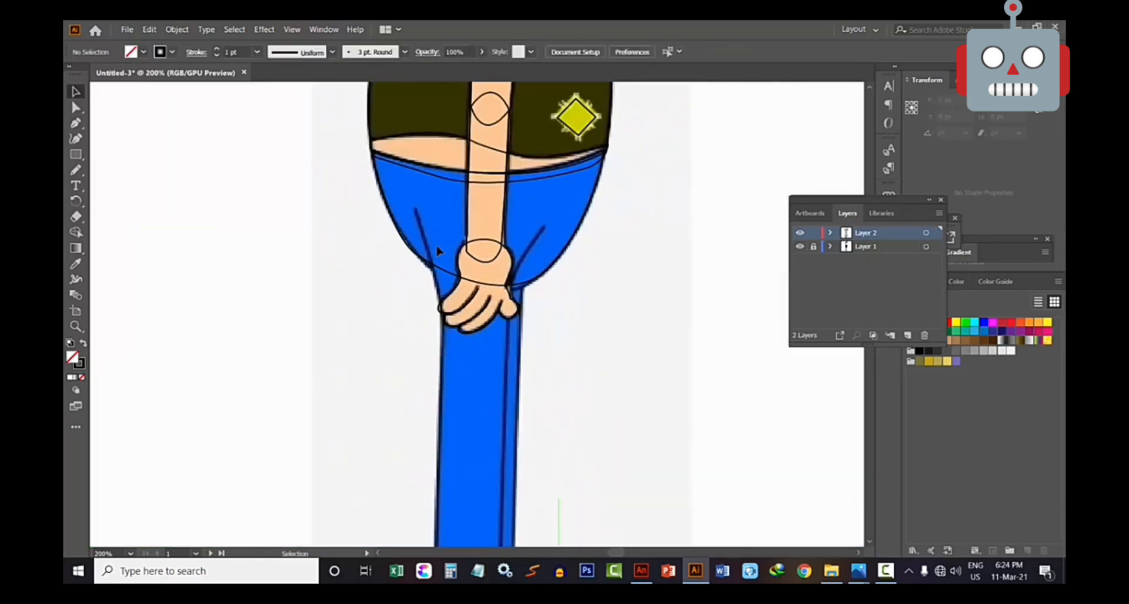
pyautogui.hotkey('ctrl', '+')
pyautogui.hotkey('ctrl', '-')
pyautogui.hotkey('ctrl', '-')
pyautogui.hotkey('ctrl', '+')
pyautogui.hotkey('ctrl', '+')
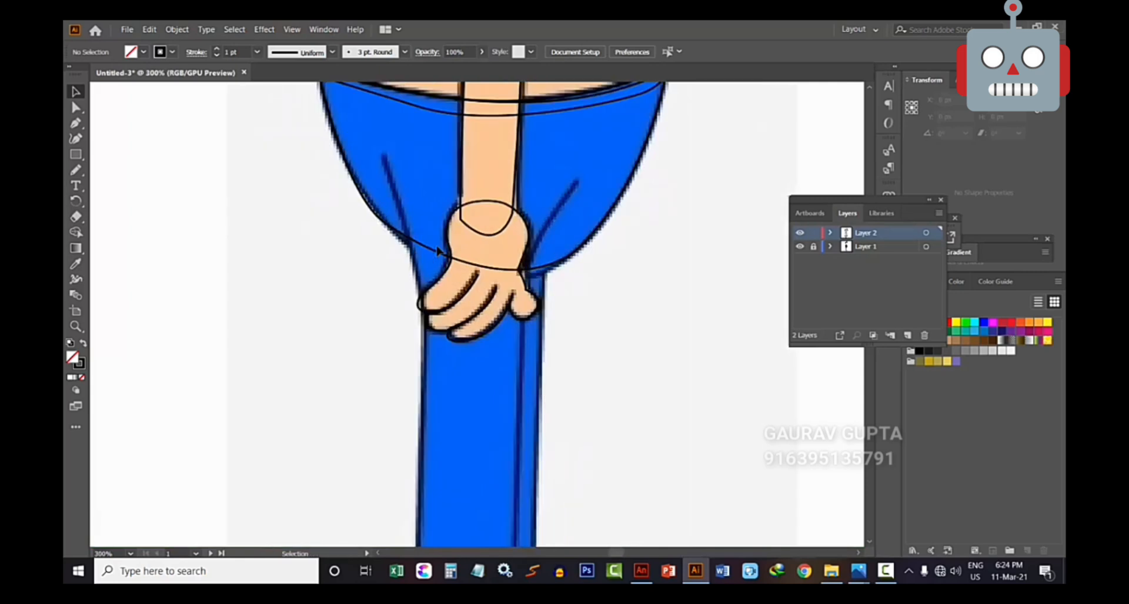
pyautogui.scroll(2, 435, 250)
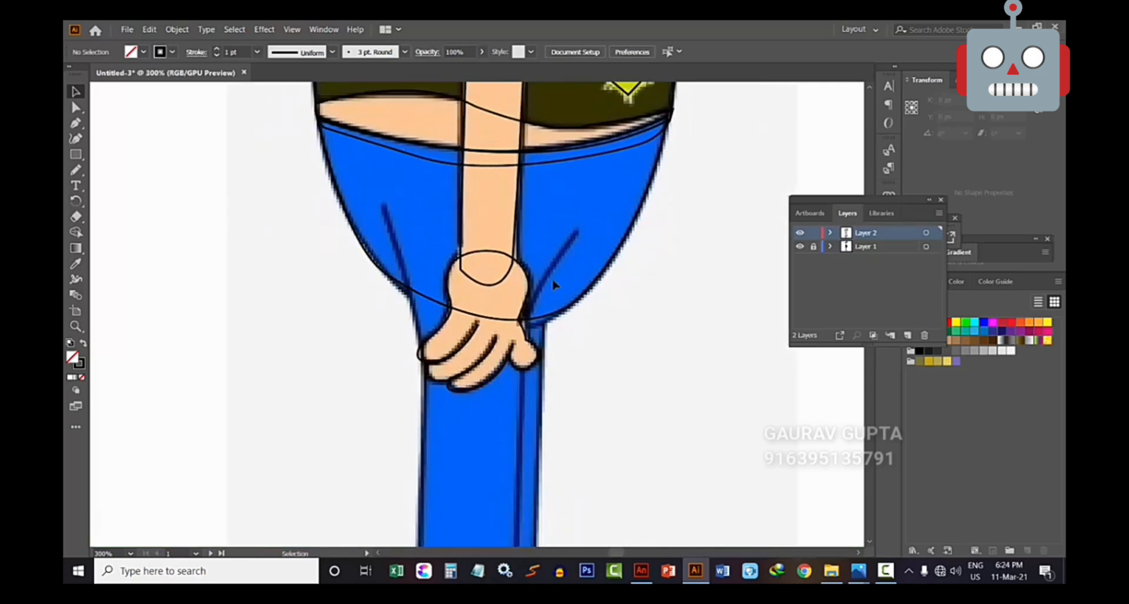
pyautogui.scroll(-2, 552, 275)
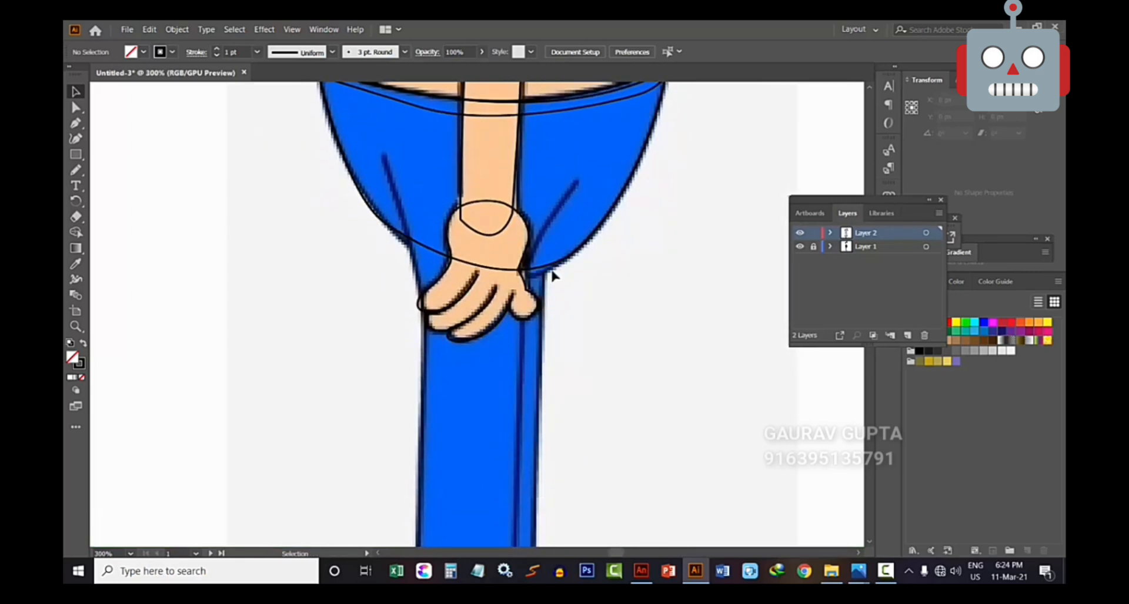
pyautogui.scroll(2, 552, 275)
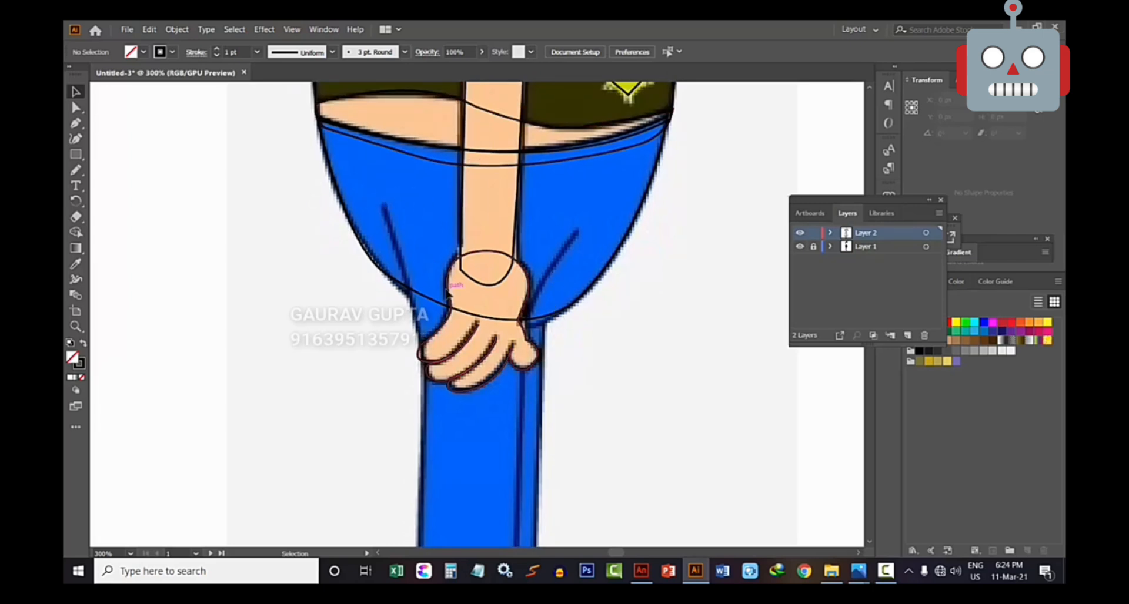
pyautogui.scroll(-6, 448, 293)
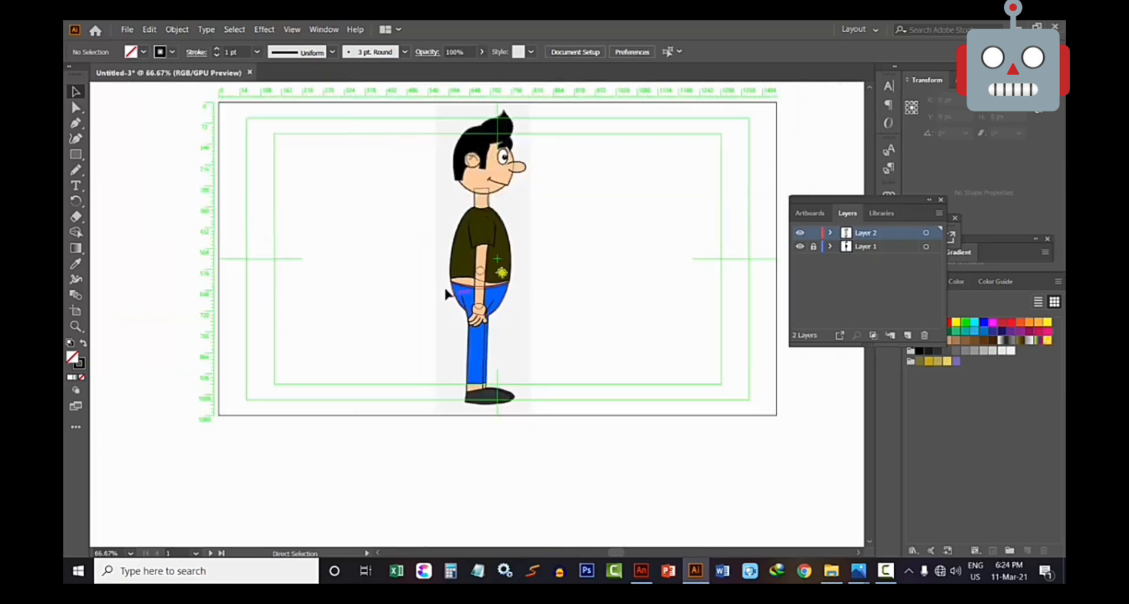
pyautogui.scroll(1, 446, 294)
pyautogui.scroll(4, 448, 294)
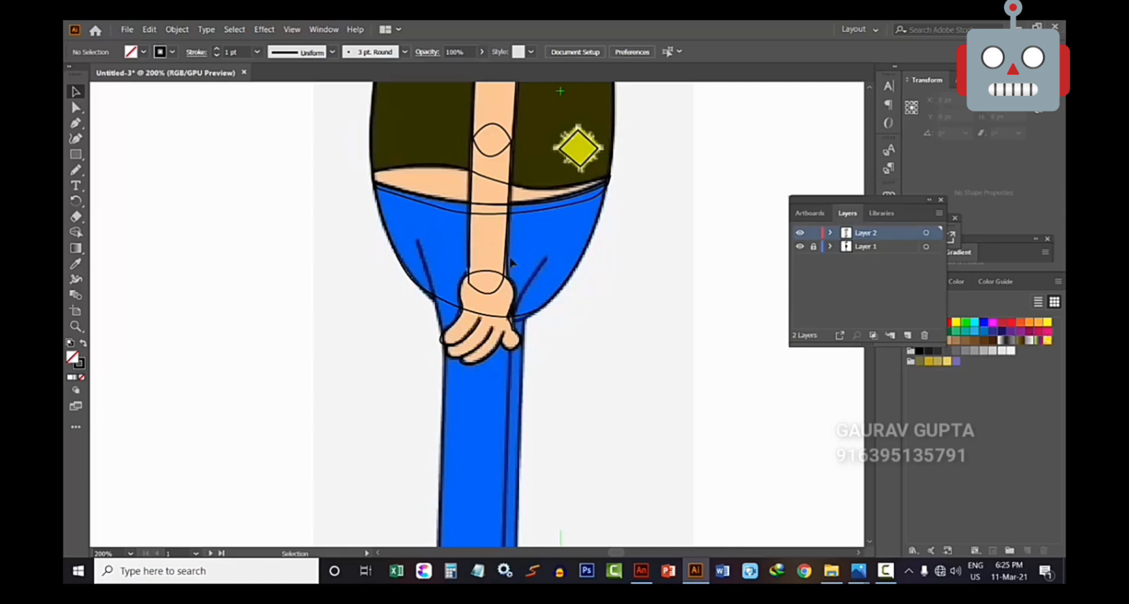
pyautogui.scroll(2, 452, 256)
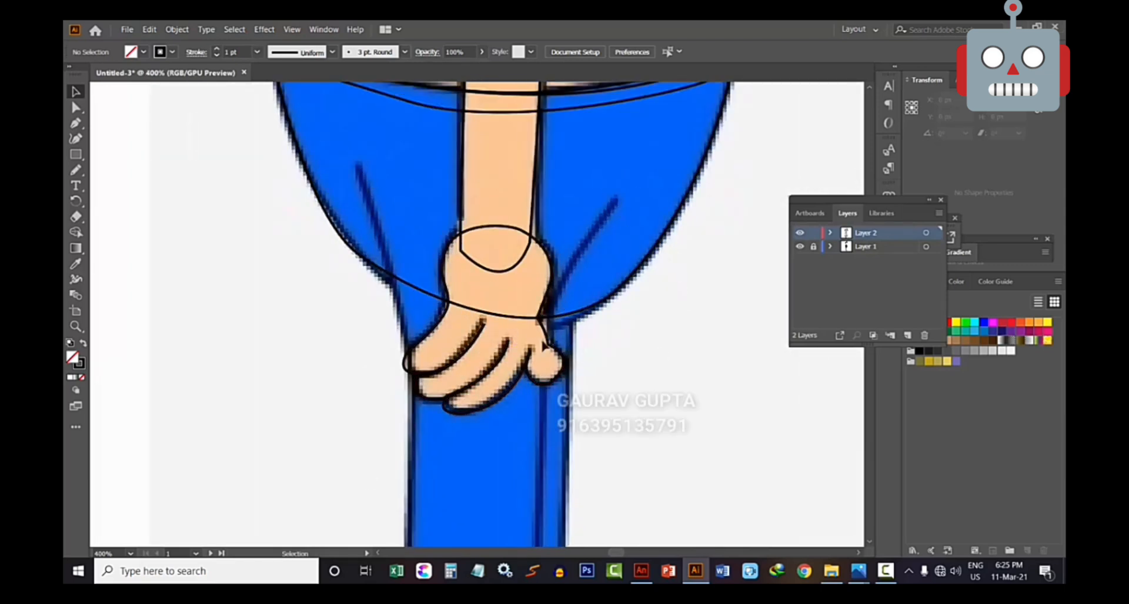
pyautogui.scroll(3, 351, 186)
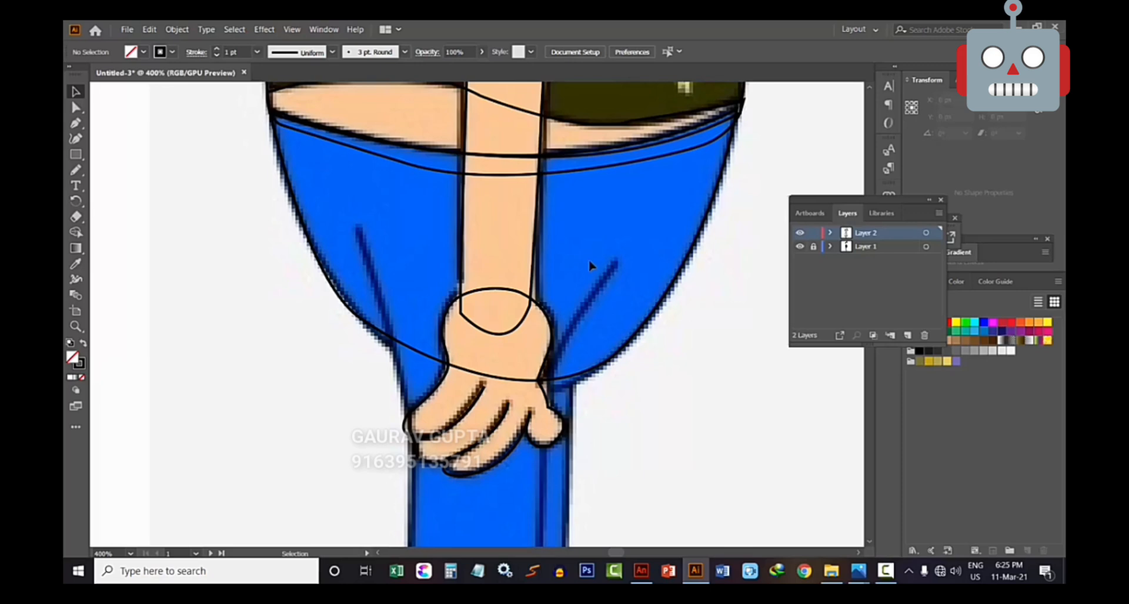
pyautogui.scroll(-4, 591, 266)
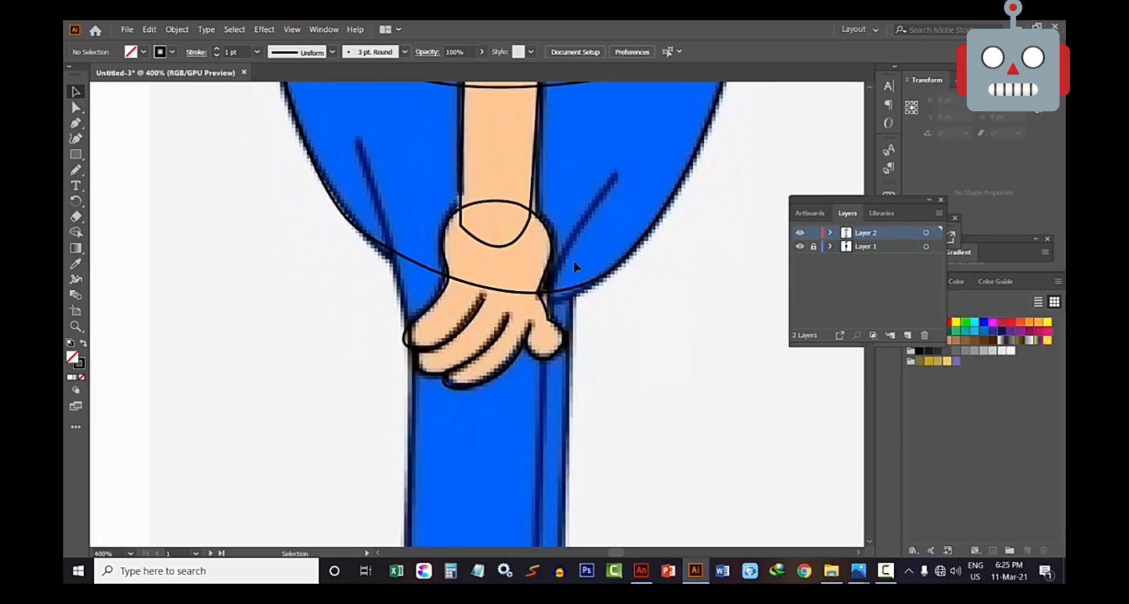
pyautogui.hotkey('ctrl', '-')
pyautogui.hotkey('ctrl', '-')
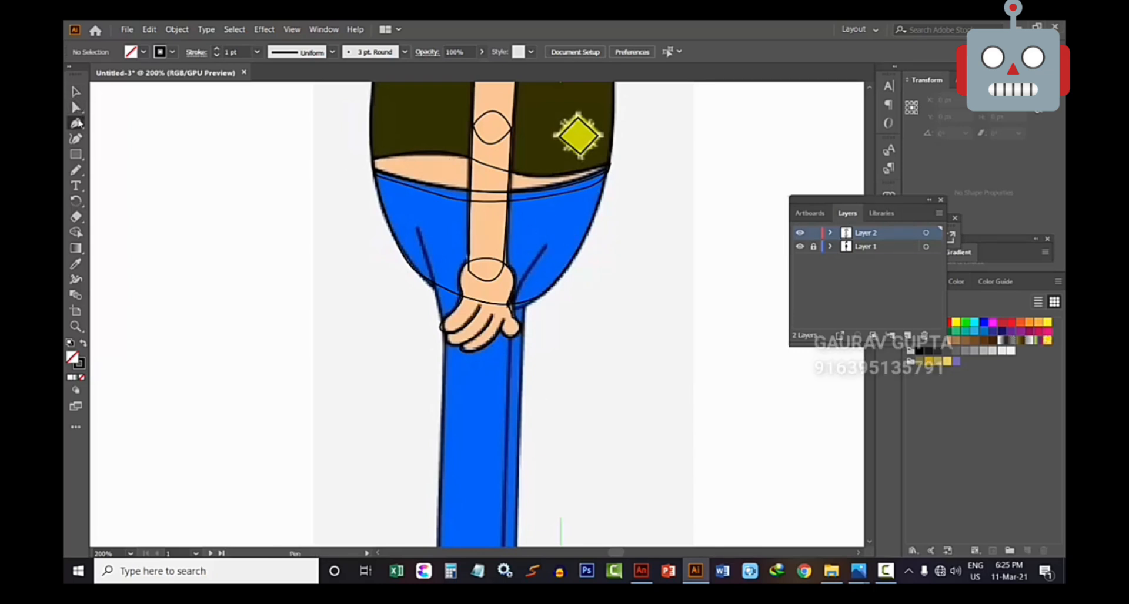
# Start the near leg's thigh outline inside the hip, following the trouser leg's back edge past the hand down to knee height
pyautogui.hotkey('ctrl', '+')
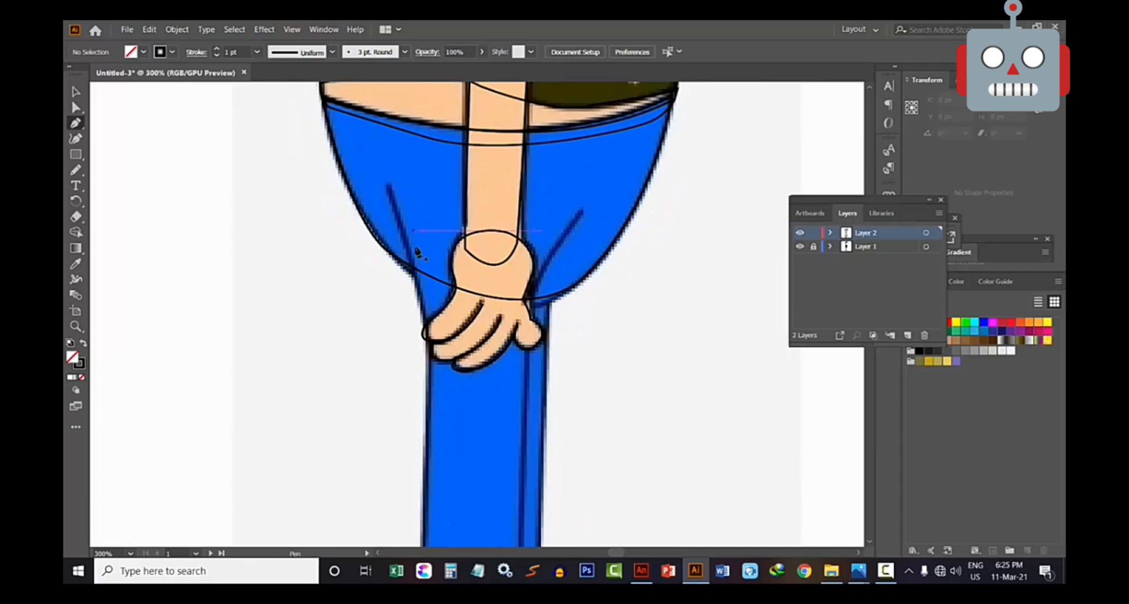
pyautogui.scroll(-1, 416, 253)
pyautogui.click(411, 204)
pyautogui.scroll(-5, 421, 265)
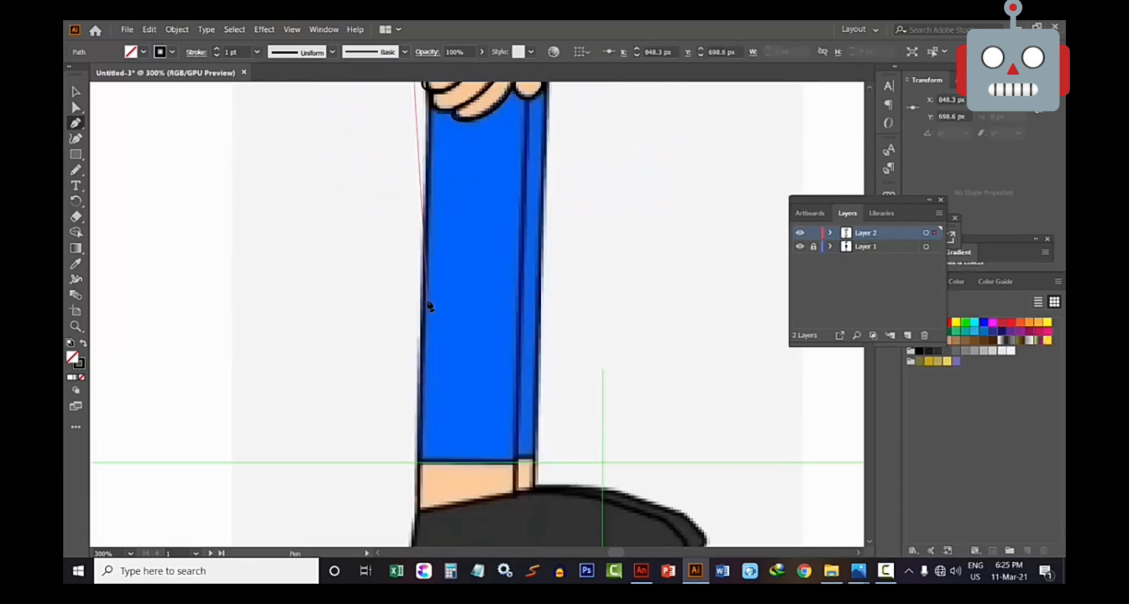
pyautogui.scroll(3, 423, 241)
pyautogui.click(426, 273)
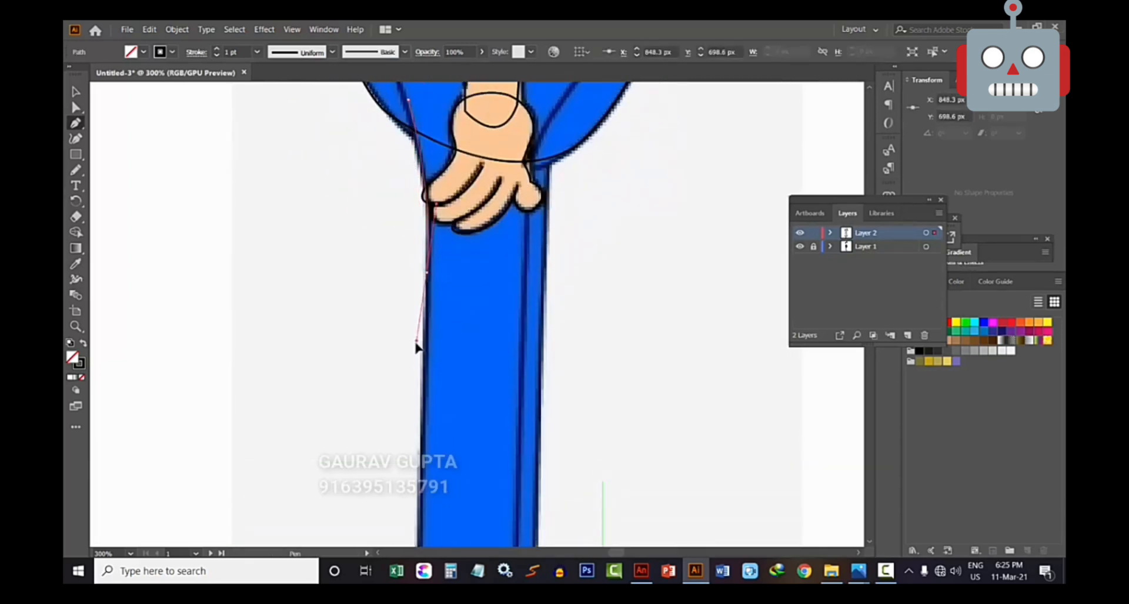
pyautogui.click(427, 283)
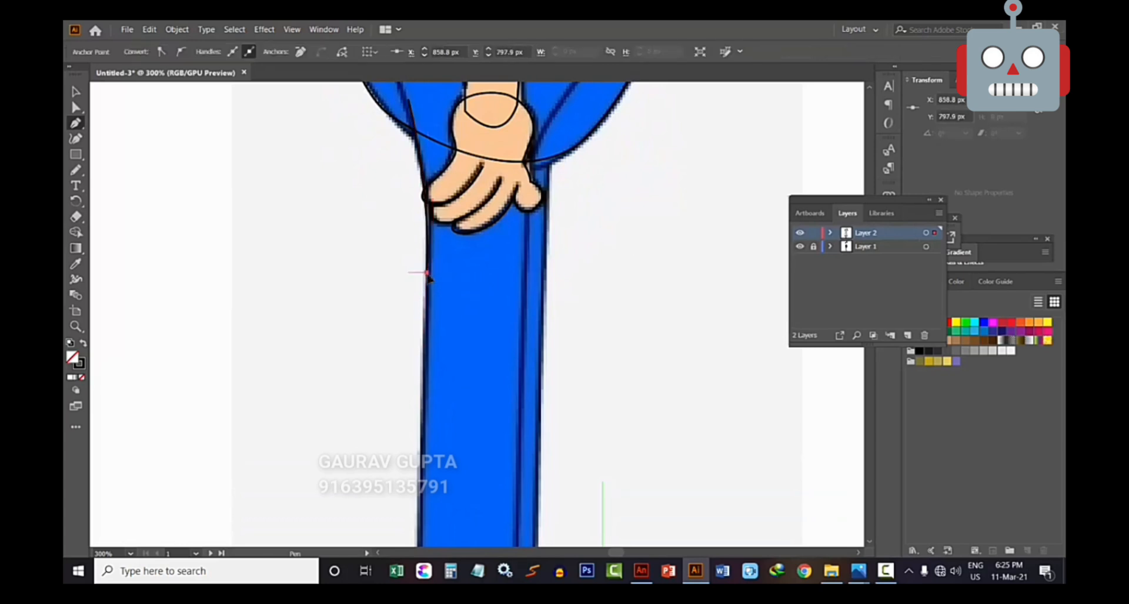
pyautogui.scroll(-2, 425, 352)
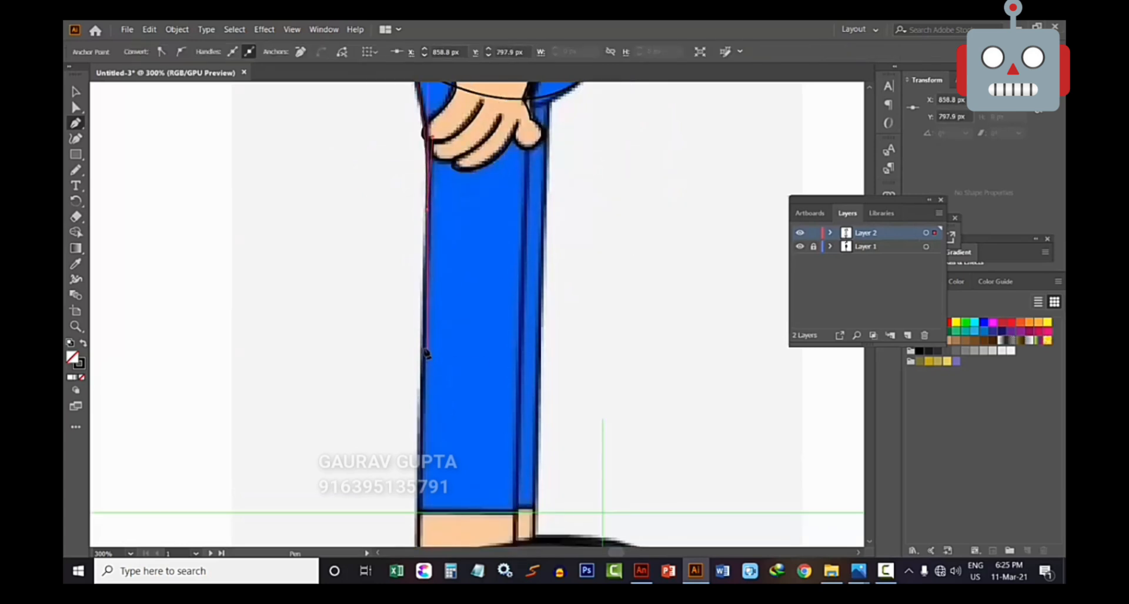
pyautogui.click(423, 300)
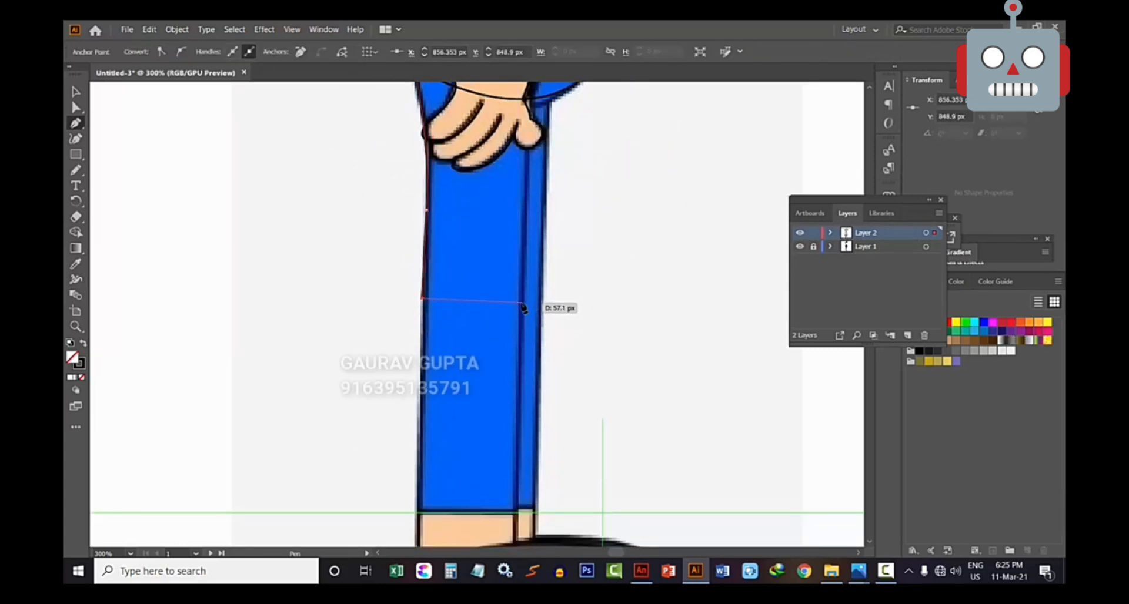
# Curve the thigh outline's lower end across the leg as a rounded knee, ending on the near leg's front edge
pyautogui.moveTo(522, 303); pyautogui.dragTo(526, 265)
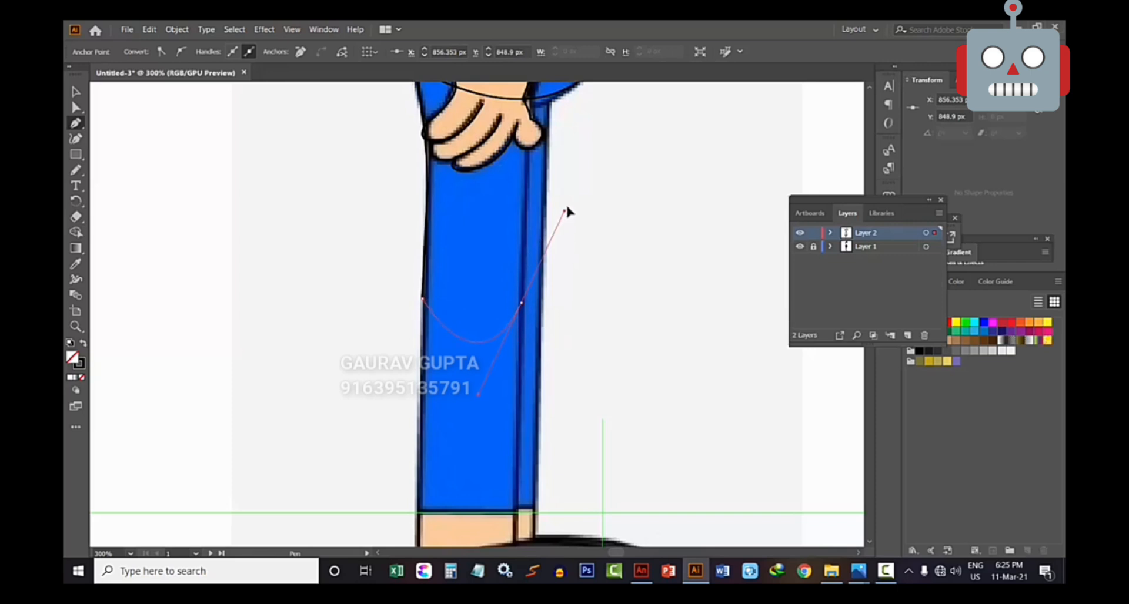
pyautogui.hotkey('ctrl', 'z')
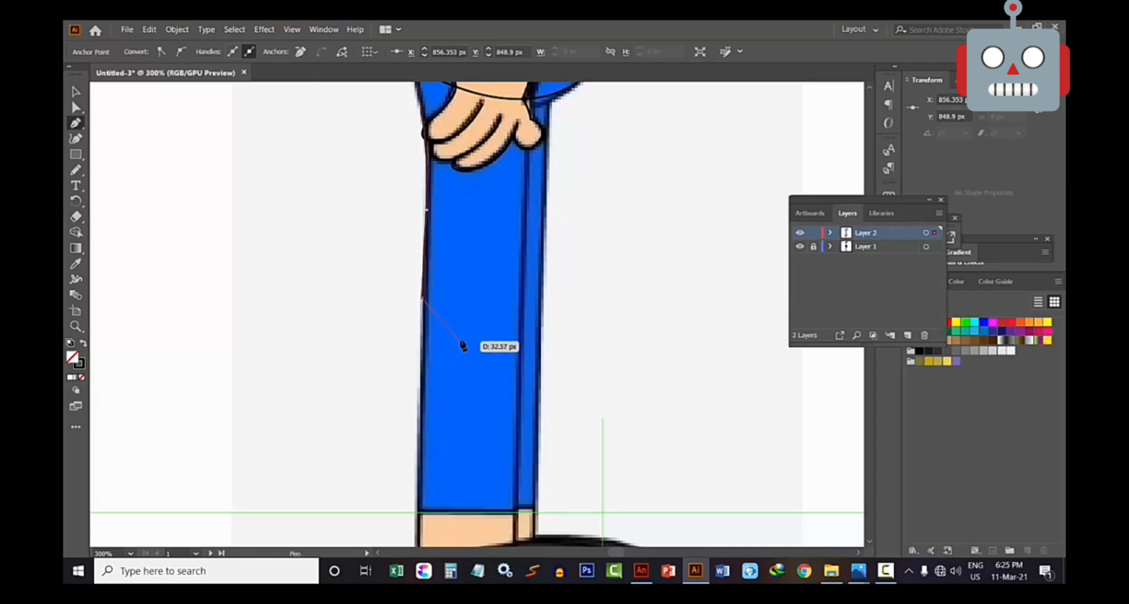
pyautogui.moveTo(461, 341); pyautogui.dragTo(498, 346)
pyautogui.click(460, 341)
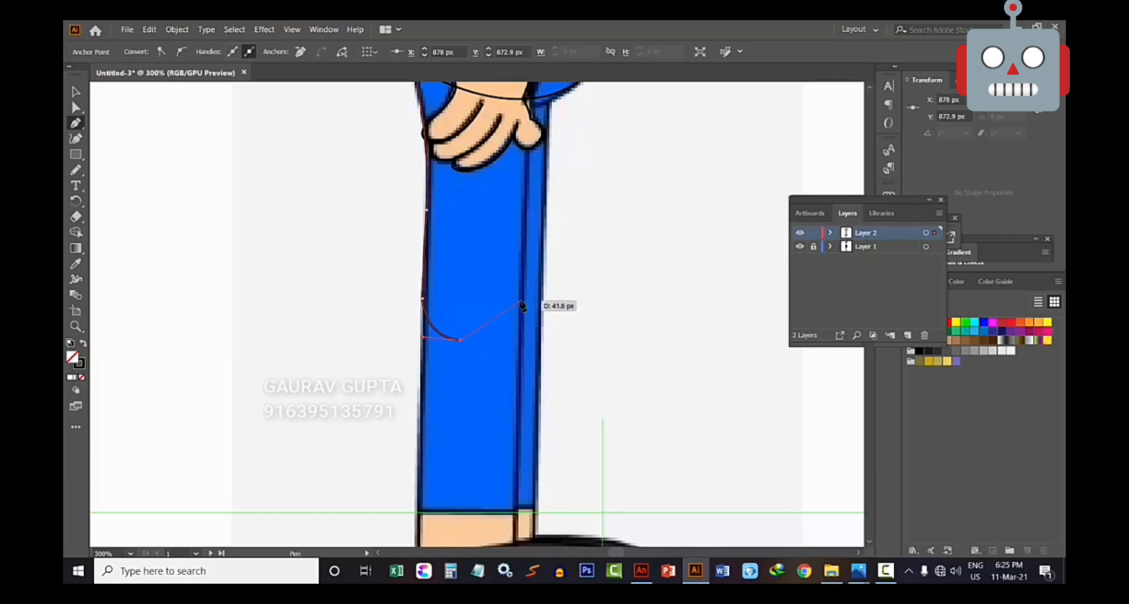
pyautogui.moveTo(526, 257); pyautogui.dragTo(519, 250)
pyautogui.click(518, 300)
pyautogui.scroll(3, 510, 241)
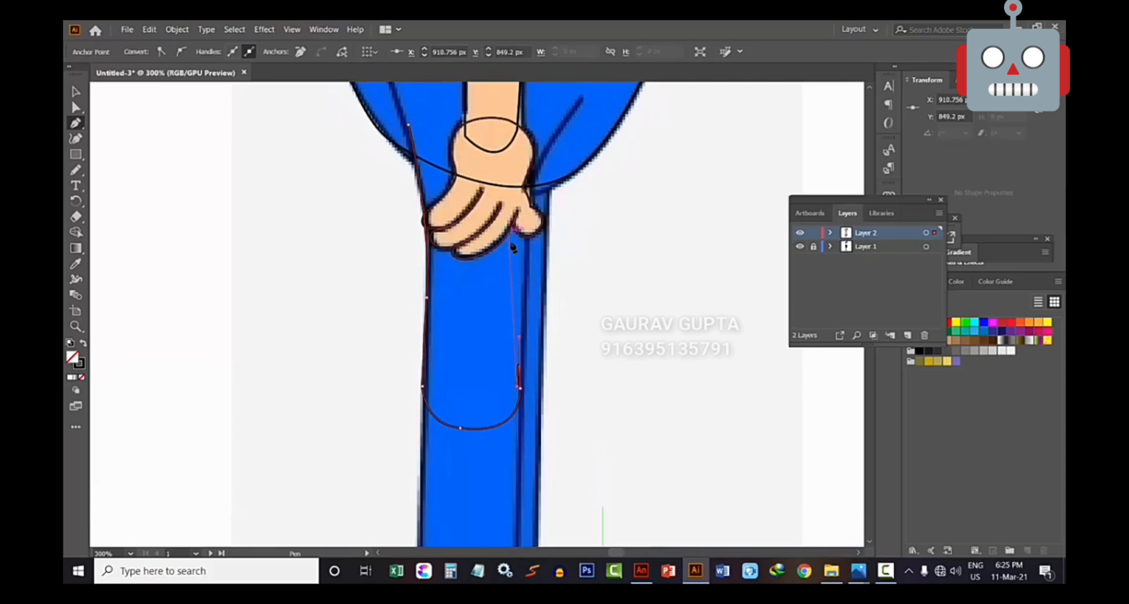
pyautogui.moveTo(520, 390); pyautogui.dragTo(522, 392)
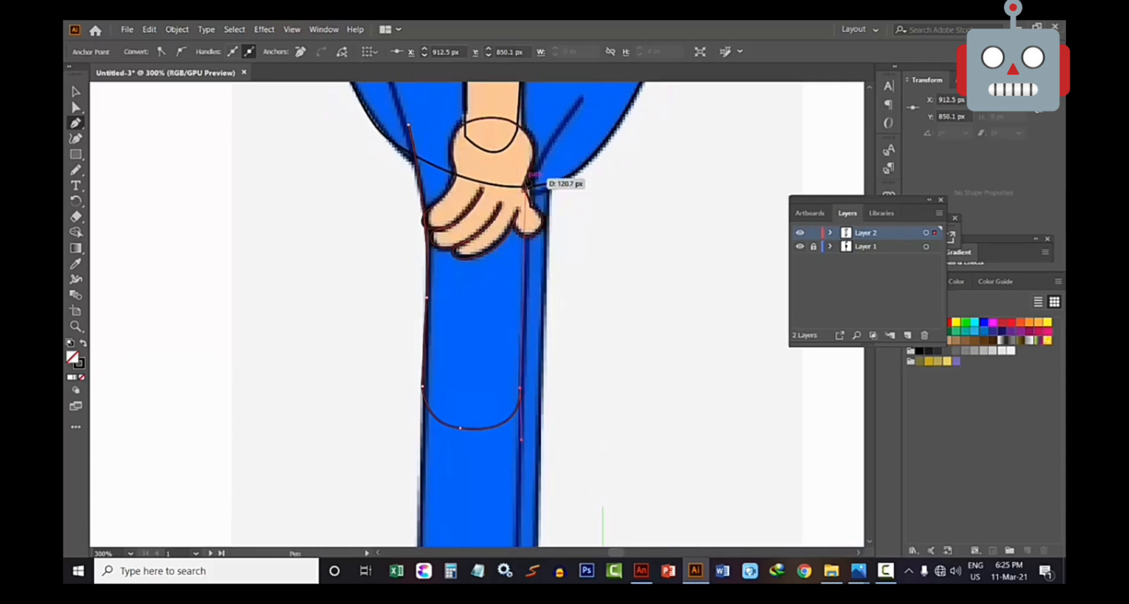
# Extend the thigh outline up the front edge behind the hand, close it with a rounded top over the hip, and deselect it
pyautogui.scroll(2, 527, 186)
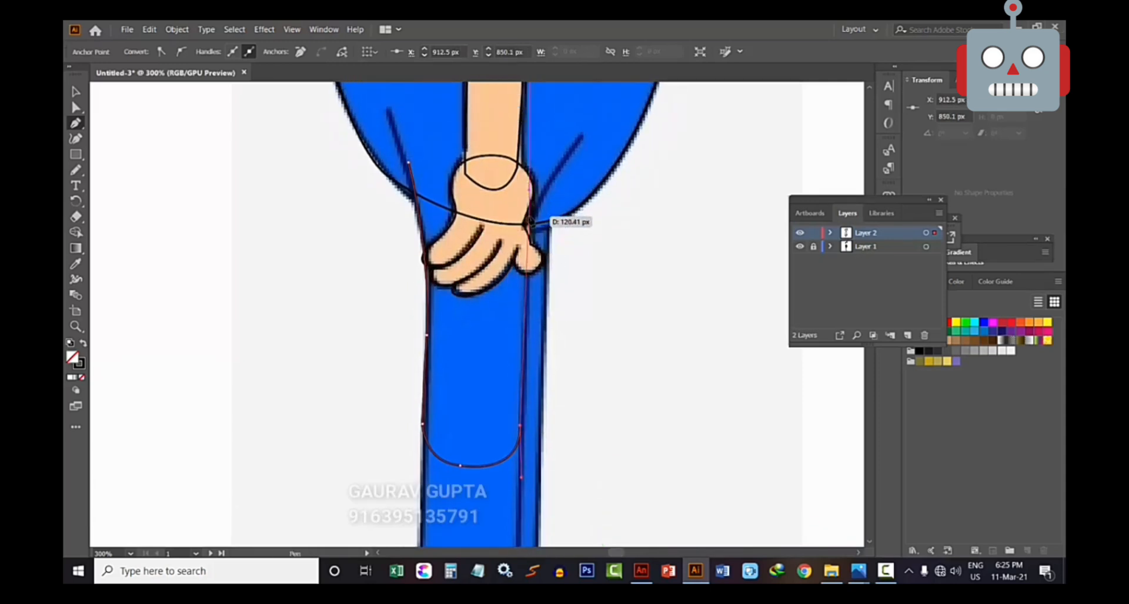
pyautogui.click(529, 221)
pyautogui.scroll(2, 530, 217)
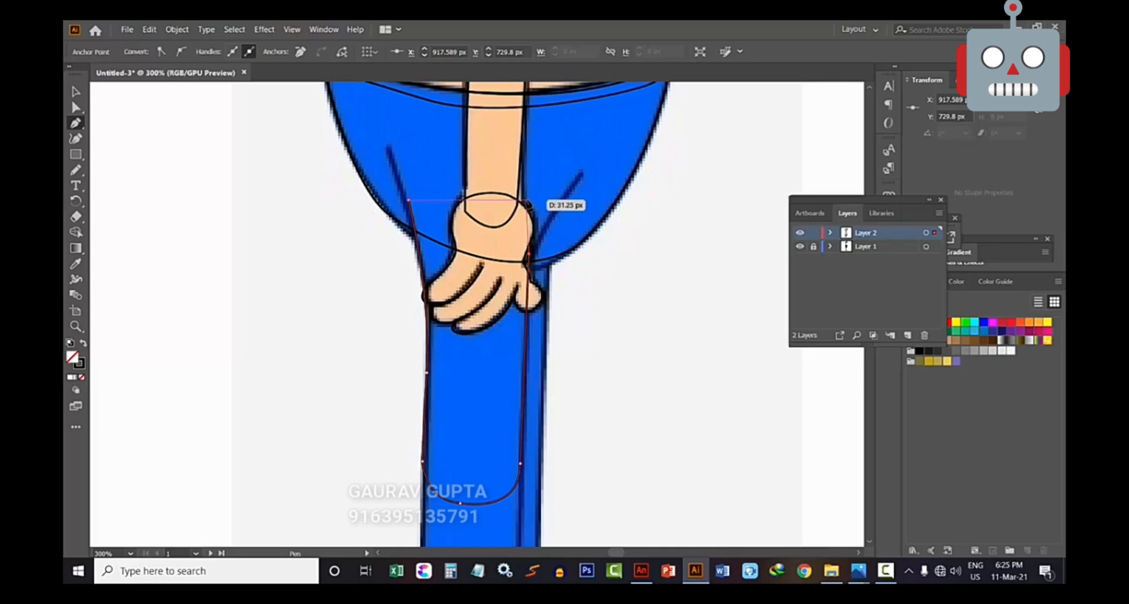
pyautogui.click(531, 202)
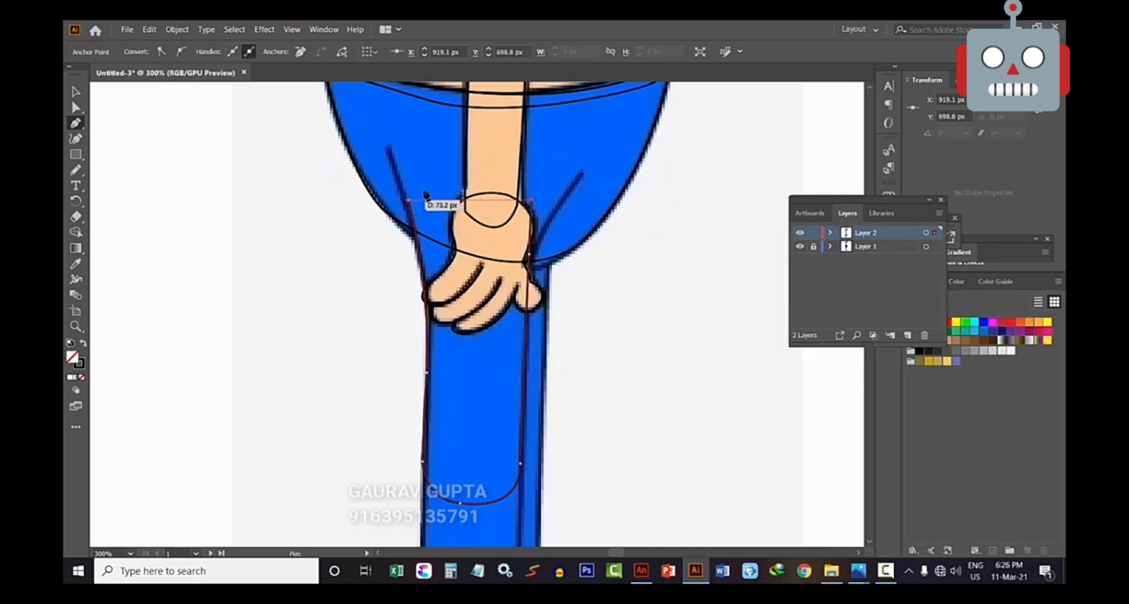
pyautogui.moveTo(409, 200); pyautogui.dragTo(329, 306)
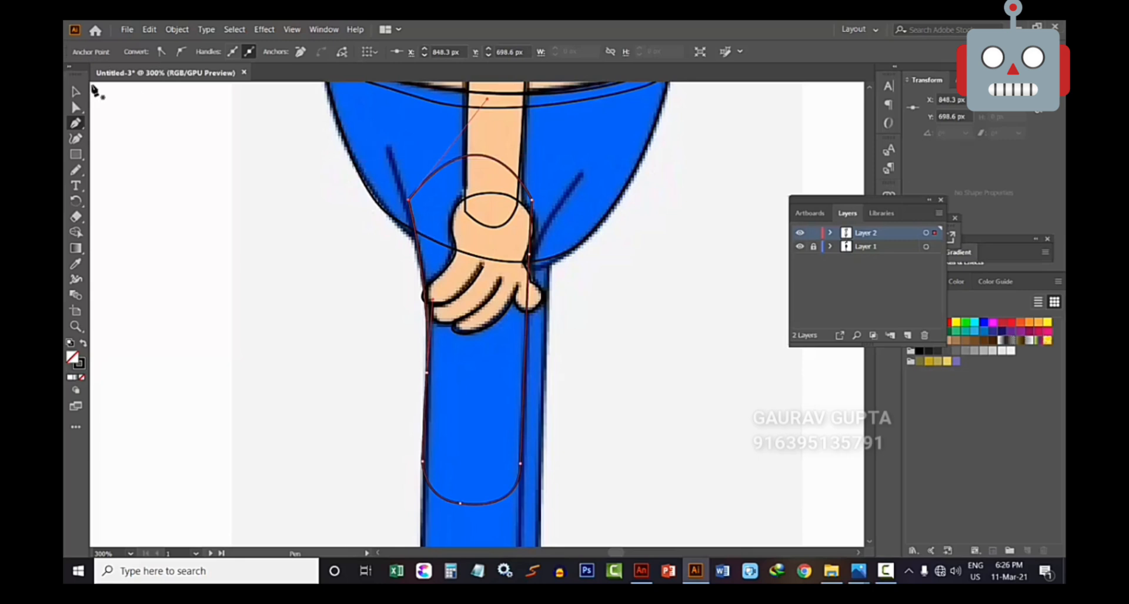
pyautogui.click(92, 135)
# Start the lower leg outline at the back of the knee, down to the trouser hem and across in a downward curve over the ankle
pyautogui.scroll(-8, 238, 221)
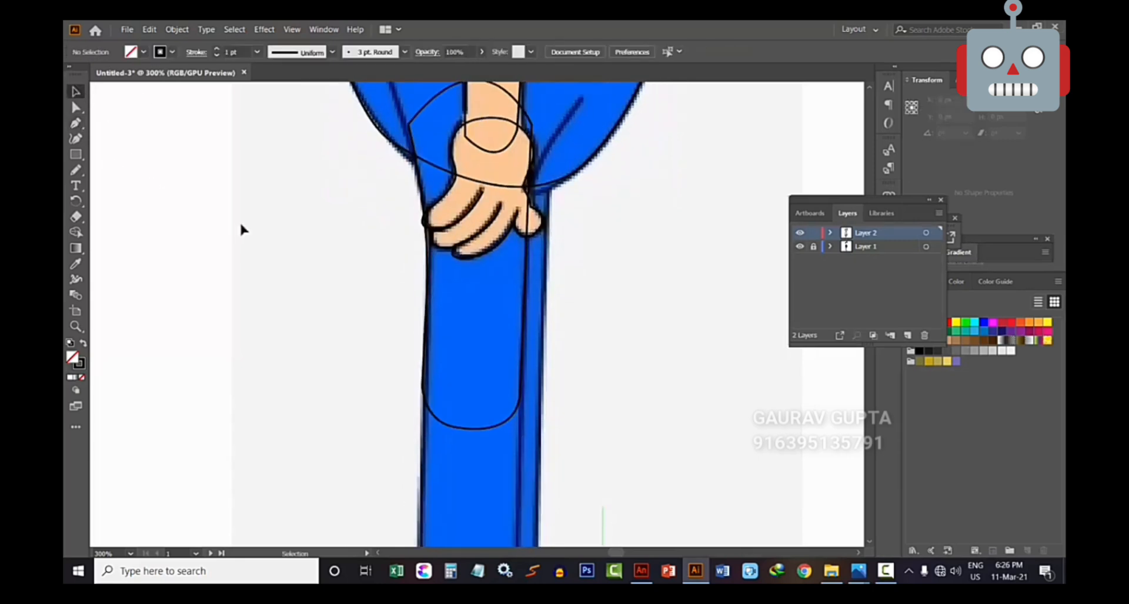
pyautogui.scroll(-2, 482, 321)
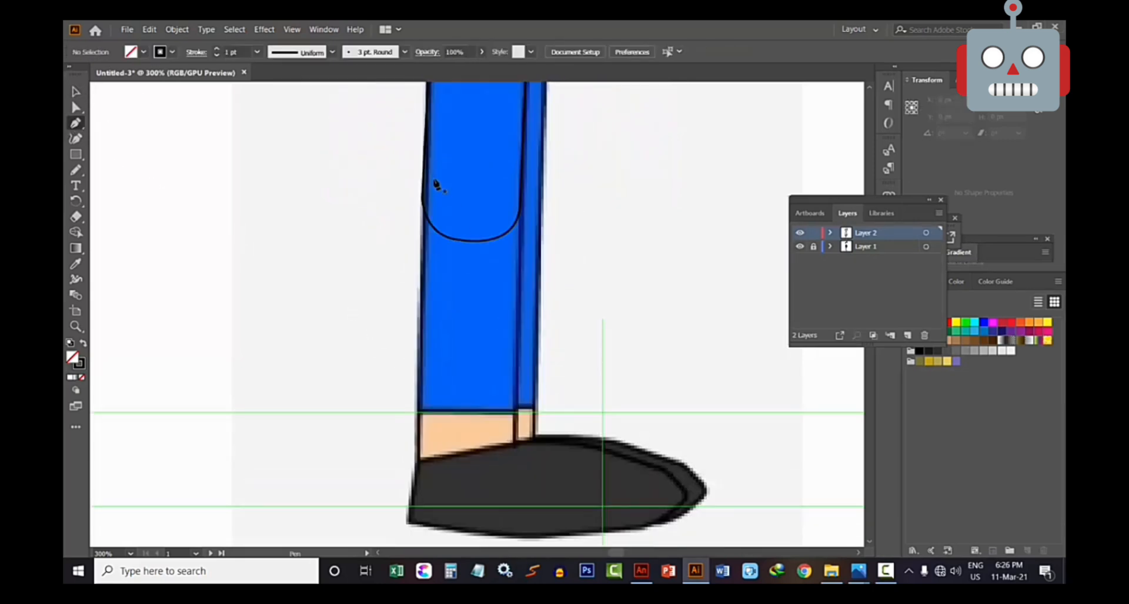
pyautogui.click(425, 198)
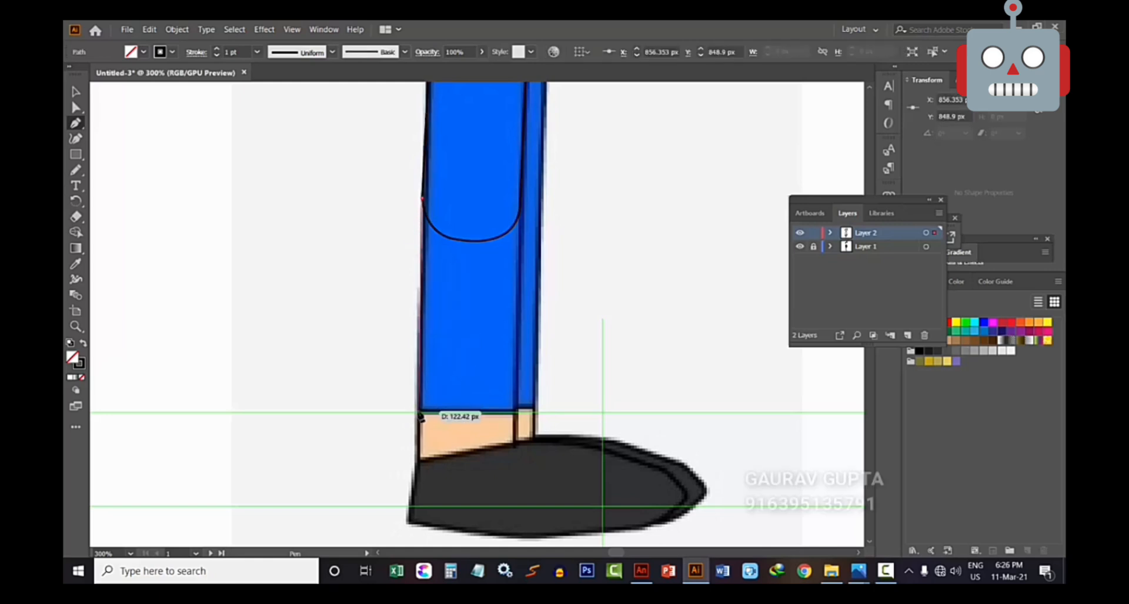
pyautogui.moveTo(513, 412); pyautogui.dragTo(565, 358)
pyautogui.click(513, 413)
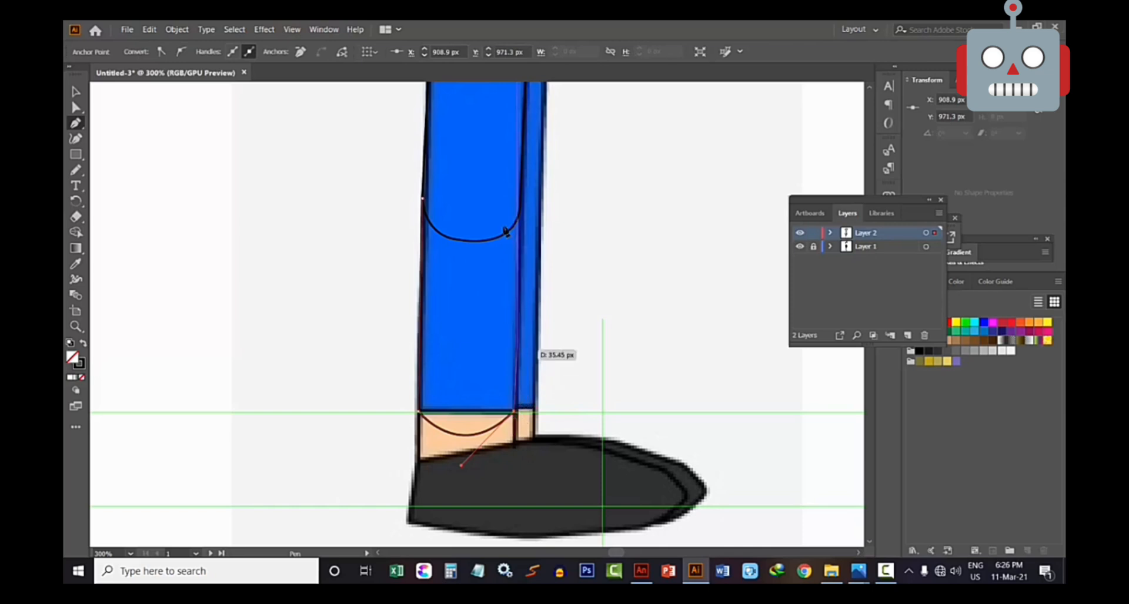
# Extend the lower leg outline up the front edge to the knee, close it with an upward-curving arc, and deselect it
pyautogui.click(521, 200)
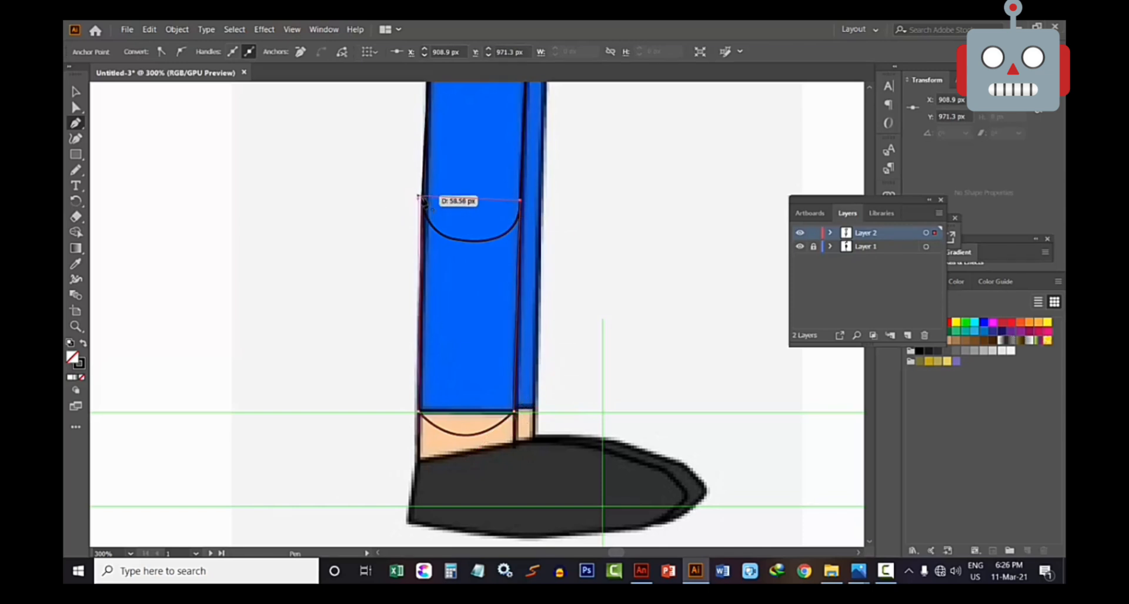
pyautogui.moveTo(420, 197); pyautogui.dragTo(400, 254)
pyautogui.moveTo(359, 288); pyautogui.dragTo(368, 254)
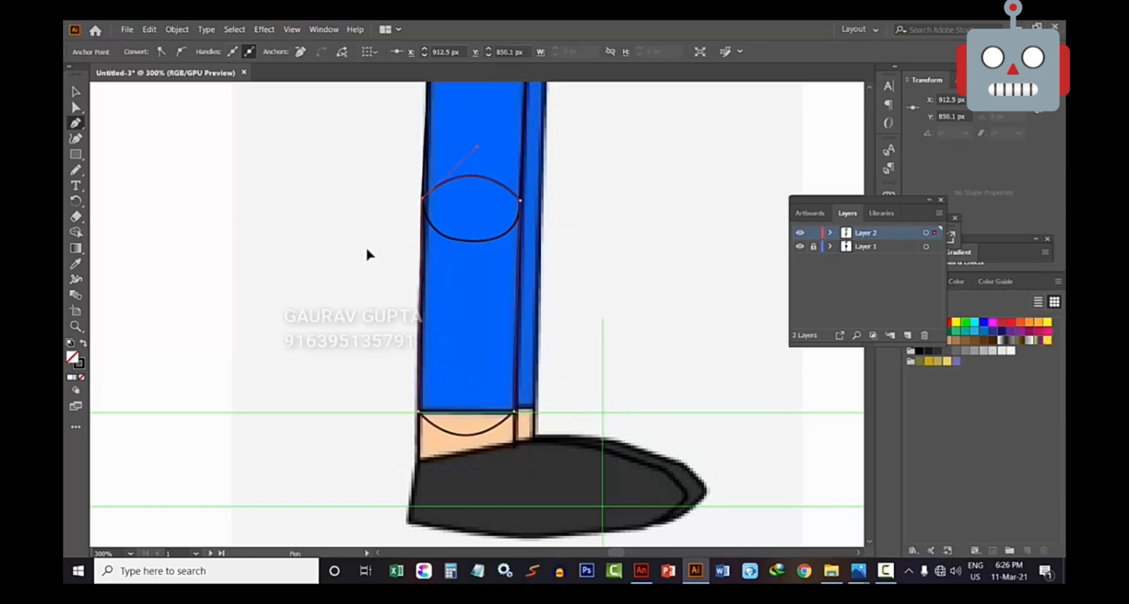
pyautogui.click(75, 92)
pyautogui.click(178, 168)
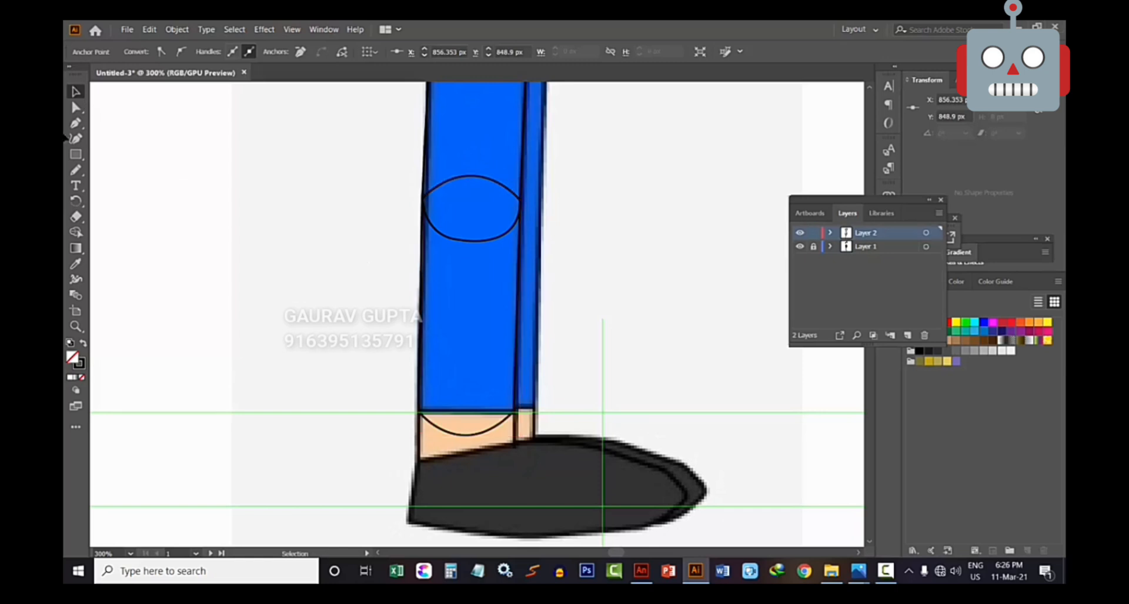
# Examine how the ankle meets the trouser hem and the shoe, and how the two shoes overlap
pyautogui.scroll(-1, 538, 435)
pyautogui.hotkey('ctrl', '+')
pyautogui.hotkey('ctrl', '+')
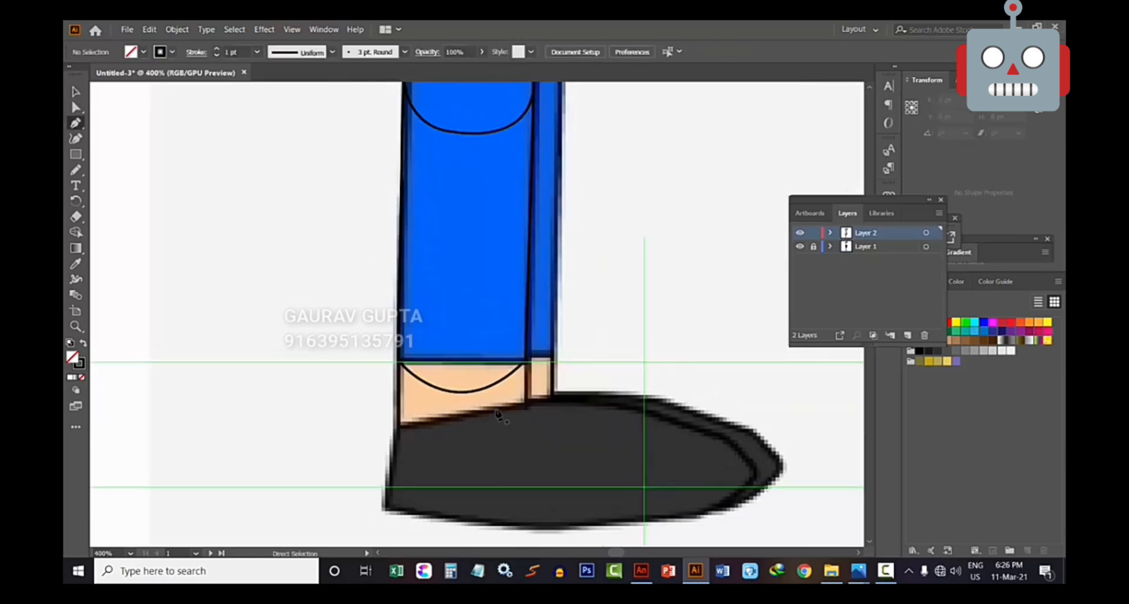
pyautogui.moveTo(518, 469); pyautogui.dragTo(442, 316)
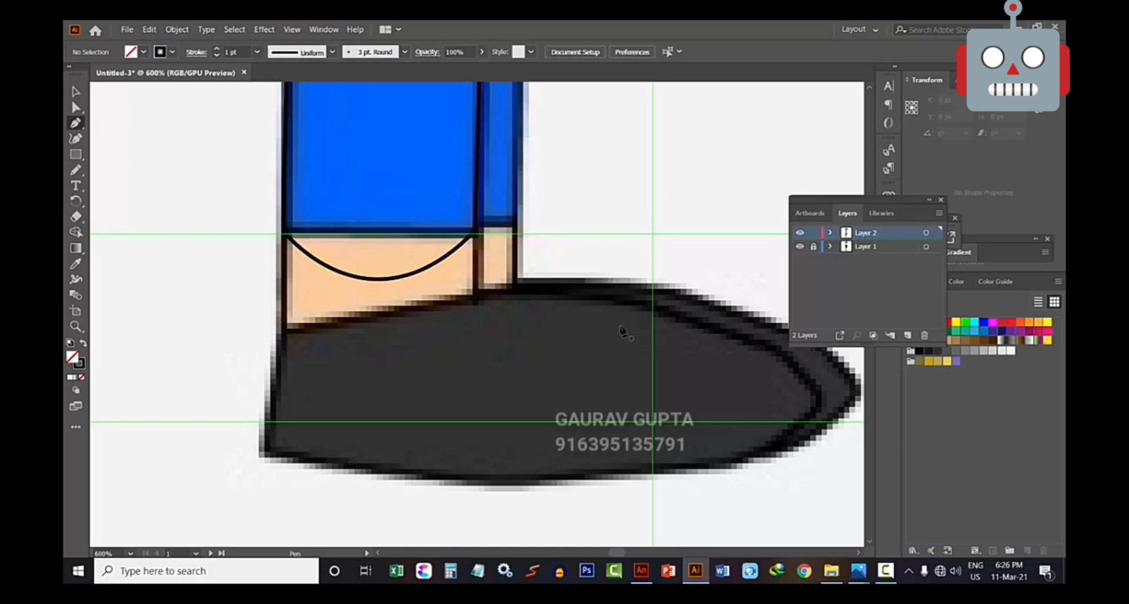
pyautogui.hotkey('ctrl', '-')
pyautogui.hotkey('ctrl', '-')
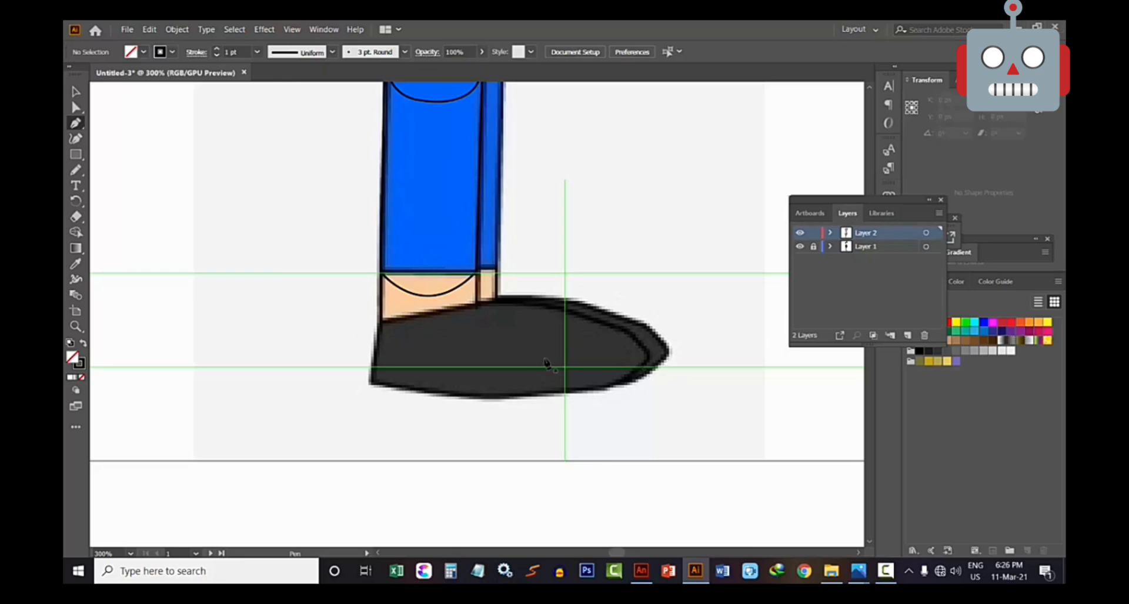
pyautogui.hotkey('ctrl', '+')
pyautogui.hotkey('ctrl', '+')
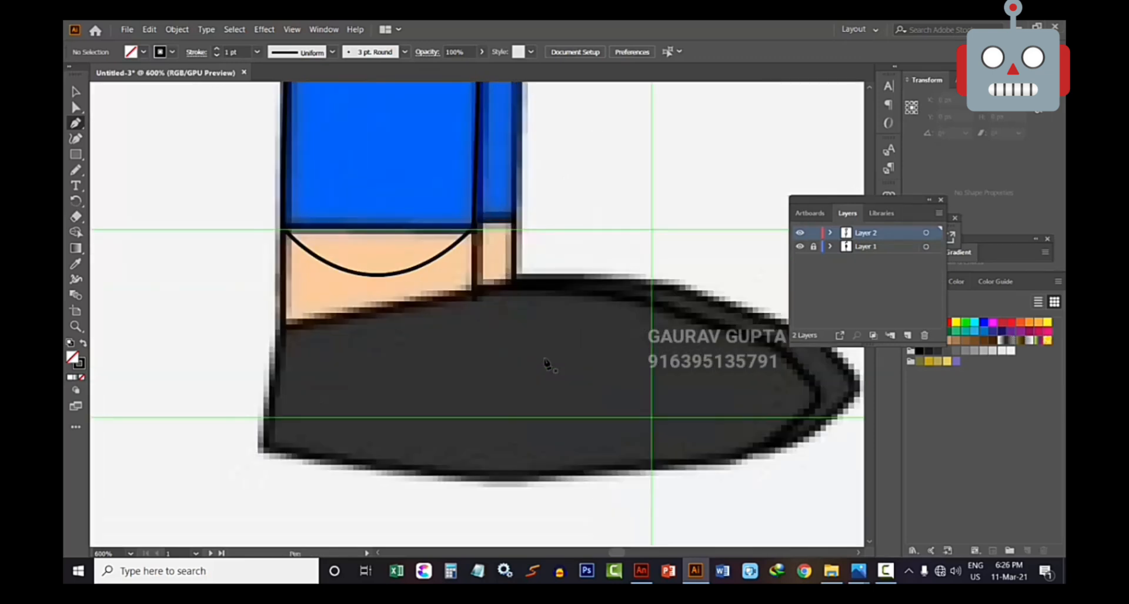
pyautogui.moveTo(536, 362); pyautogui.dragTo(457, 333)
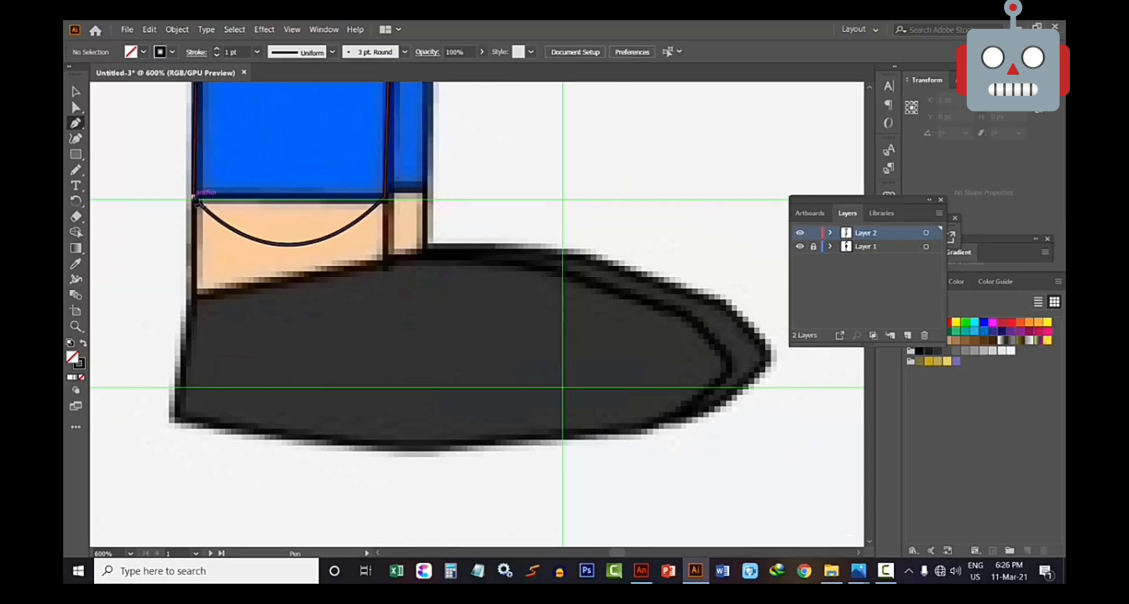
# Draw a closed four-sided outline for the near ankle, from just above the trouser hem down into the shoe, and deselect it
pyautogui.click(193, 191)
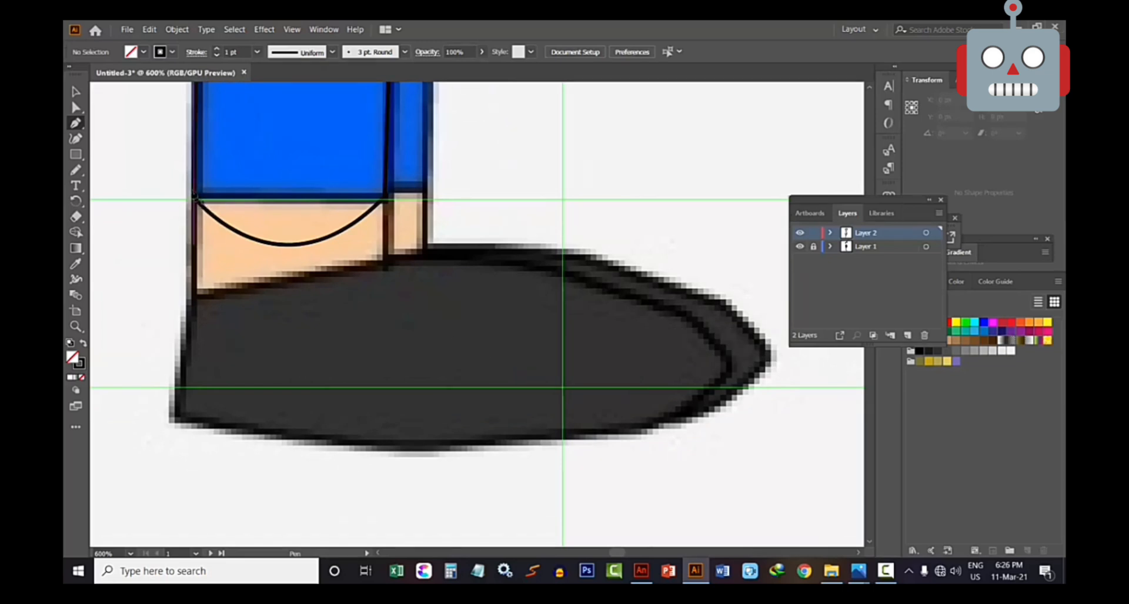
pyautogui.click(190, 320)
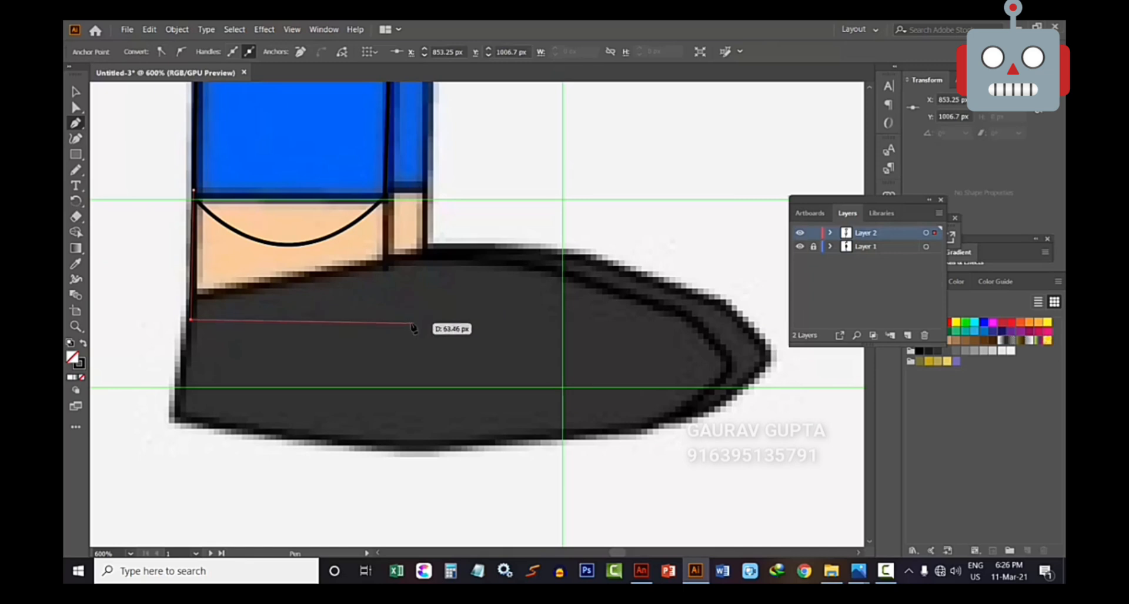
pyautogui.click(384, 314)
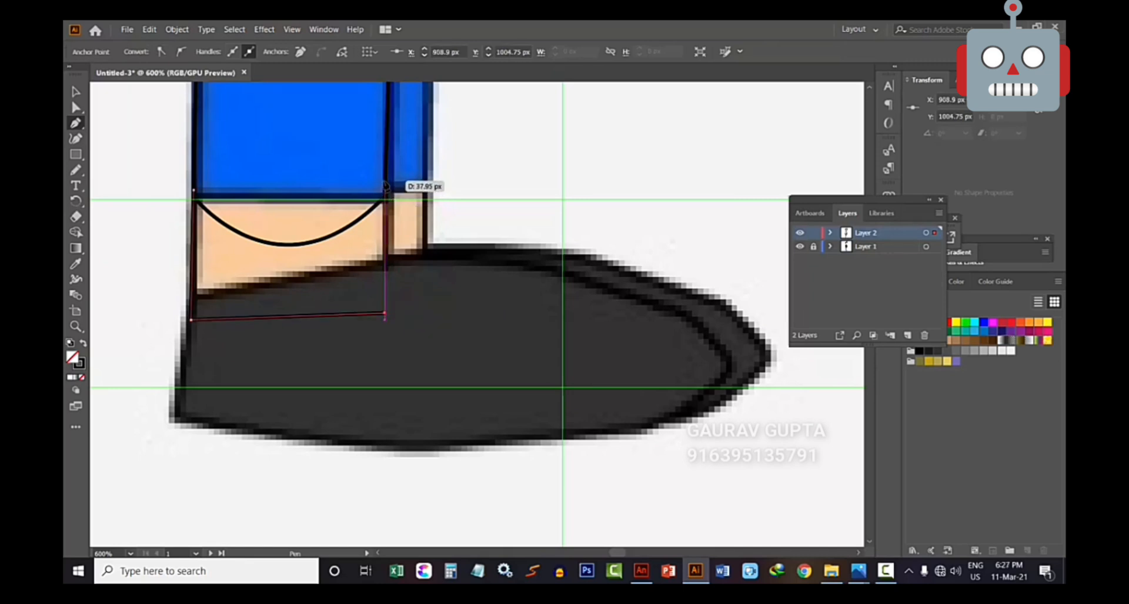
pyautogui.click(385, 181)
pyautogui.click(193, 191)
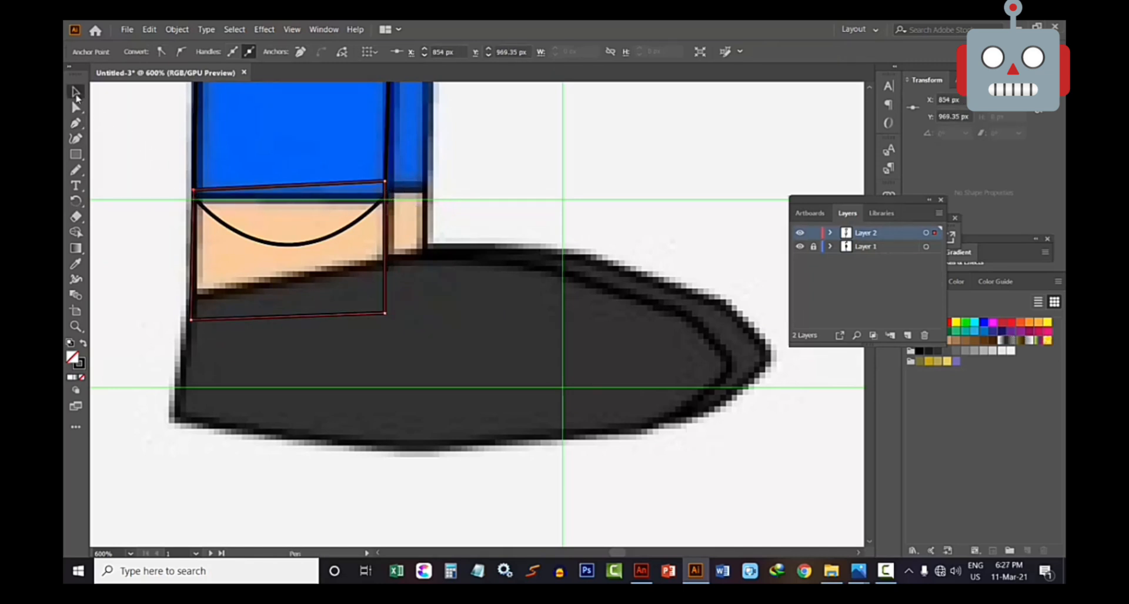
pyautogui.click(115, 136)
# Start the near shoe's outline at the ankle, following its upper edge to the heel, down the heel and along the sole toward the toe
pyautogui.scroll(-1, 202, 272)
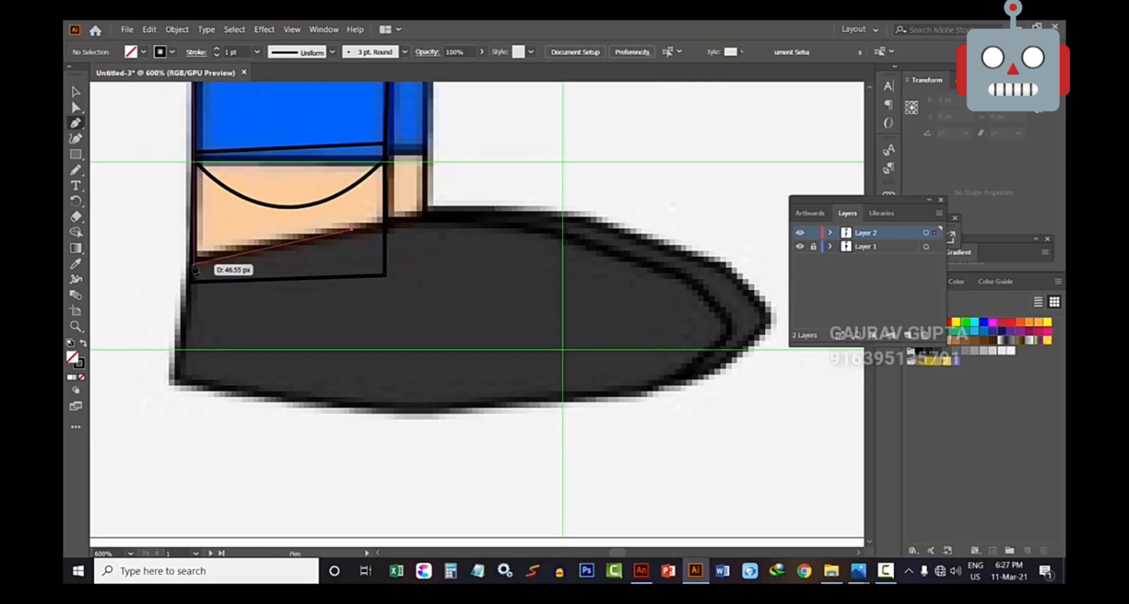
pyautogui.click(190, 266)
pyautogui.click(179, 385)
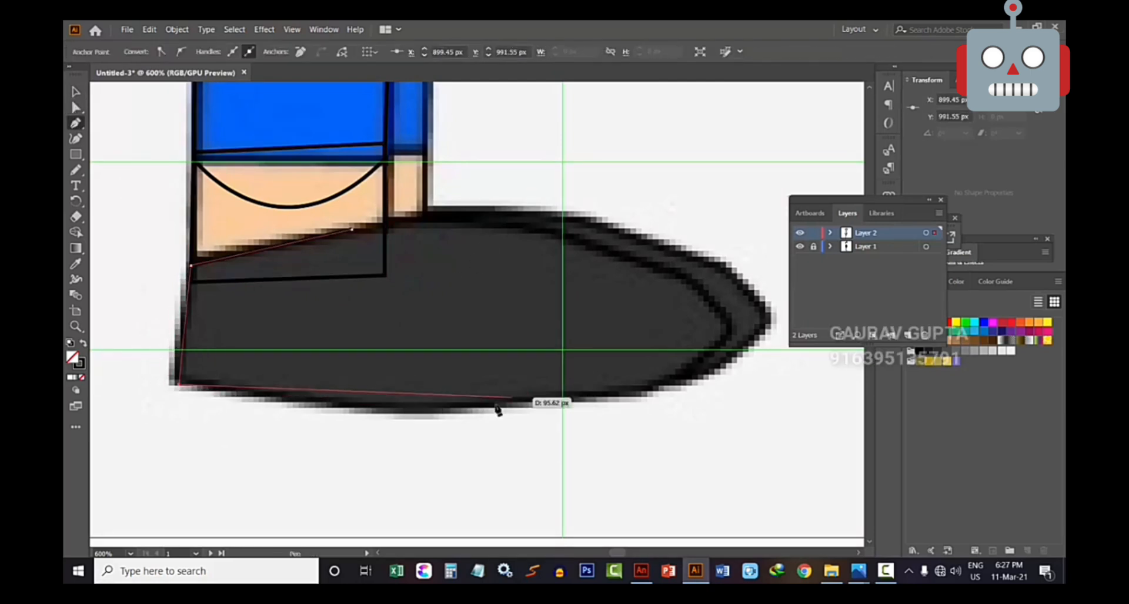
pyautogui.moveTo(504, 400); pyautogui.dragTo(676, 375)
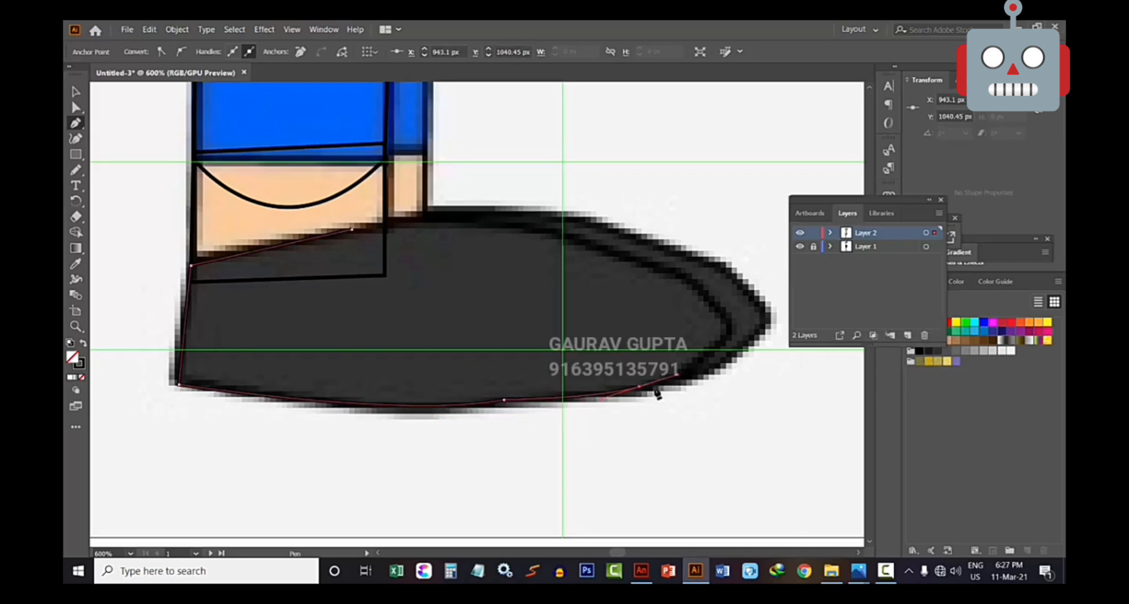
pyautogui.click(639, 387)
# Curve the near shoe's outline around the toe and back along its upper edge, close it at the ankle, and deselect it
pyautogui.moveTo(726, 325); pyautogui.dragTo(724, 293)
pyautogui.click(726, 325)
pyautogui.moveTo(578, 247); pyautogui.dragTo(450, 239)
pyautogui.click(578, 247)
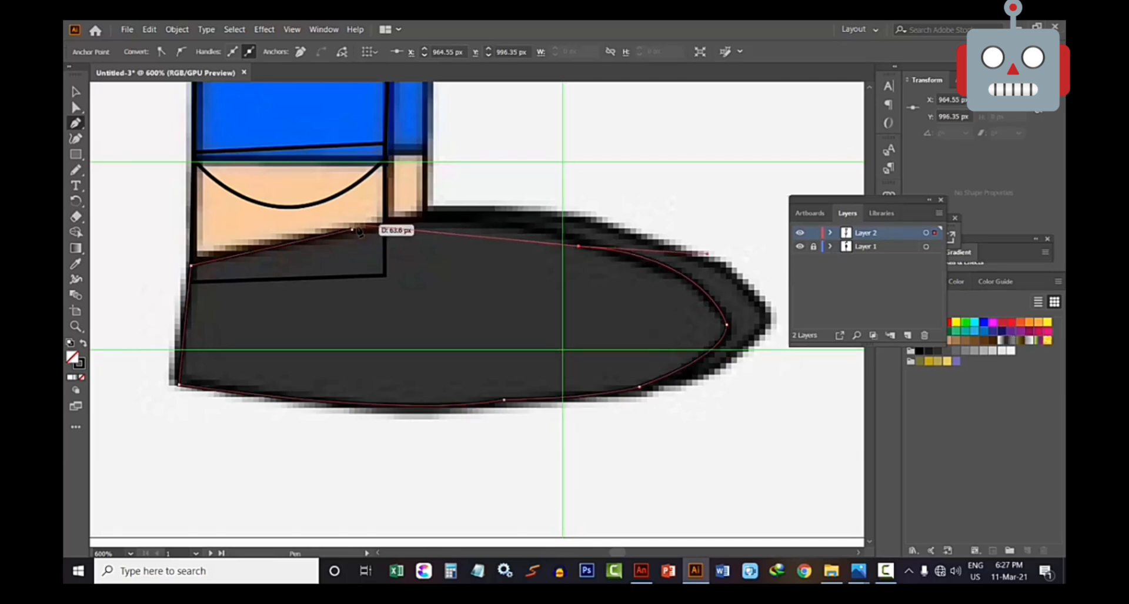
pyautogui.moveTo(351, 230); pyautogui.dragTo(230, 271)
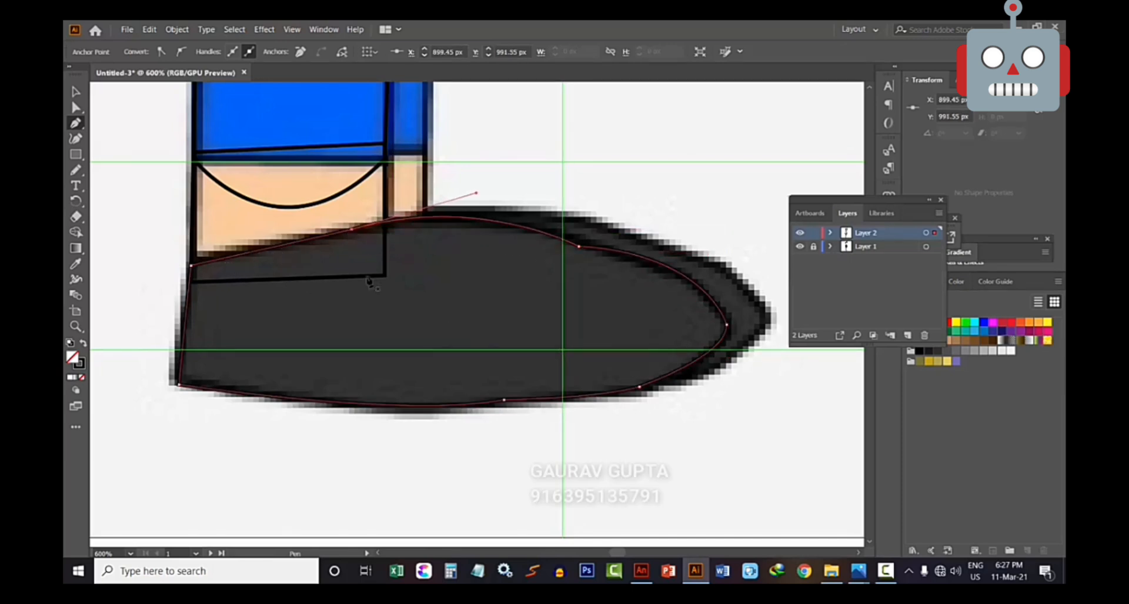
pyautogui.click(75, 91)
pyautogui.click(101, 130)
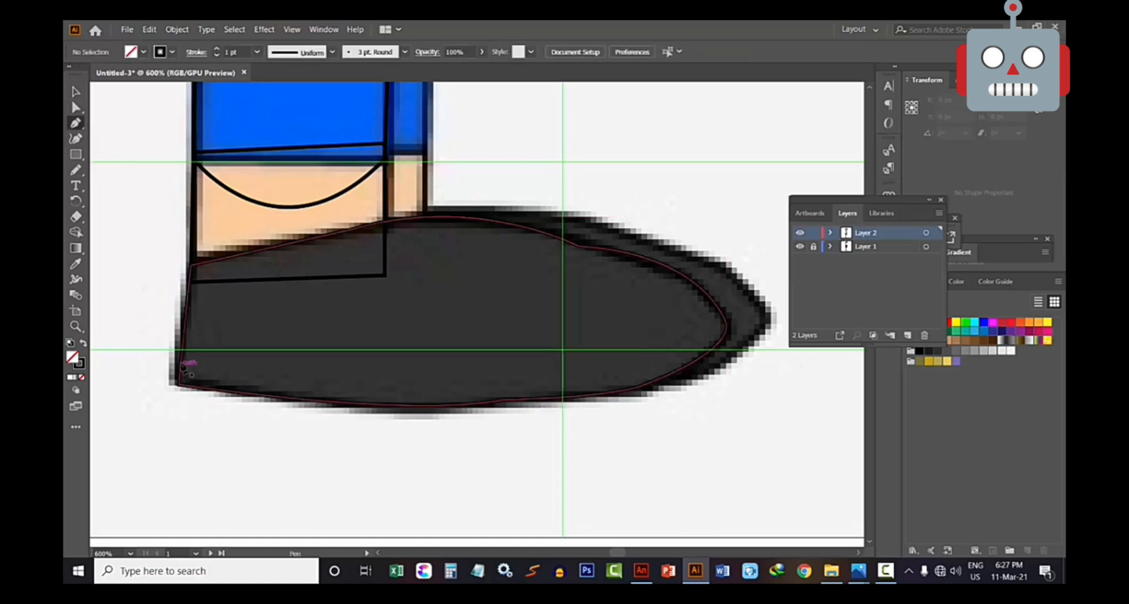
# Draw a closed sole shape on the near shoe, curving from the heel edge to the toe tip and back along the bottom edge
pyautogui.click(181, 361)
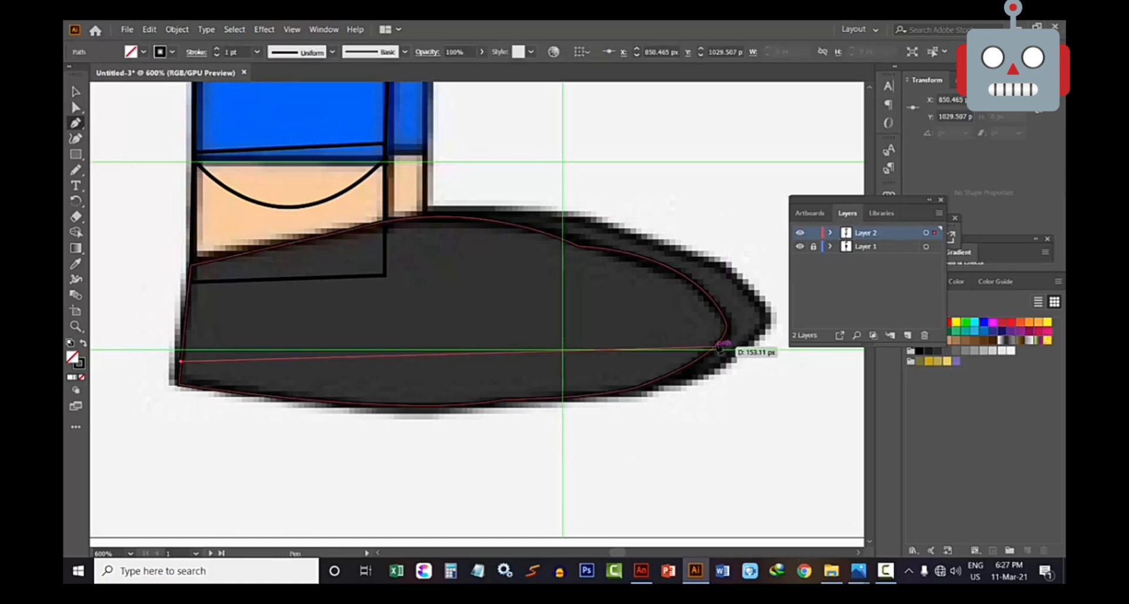
pyautogui.moveTo(728, 325); pyautogui.dragTo(799, 253)
pyautogui.click(727, 326)
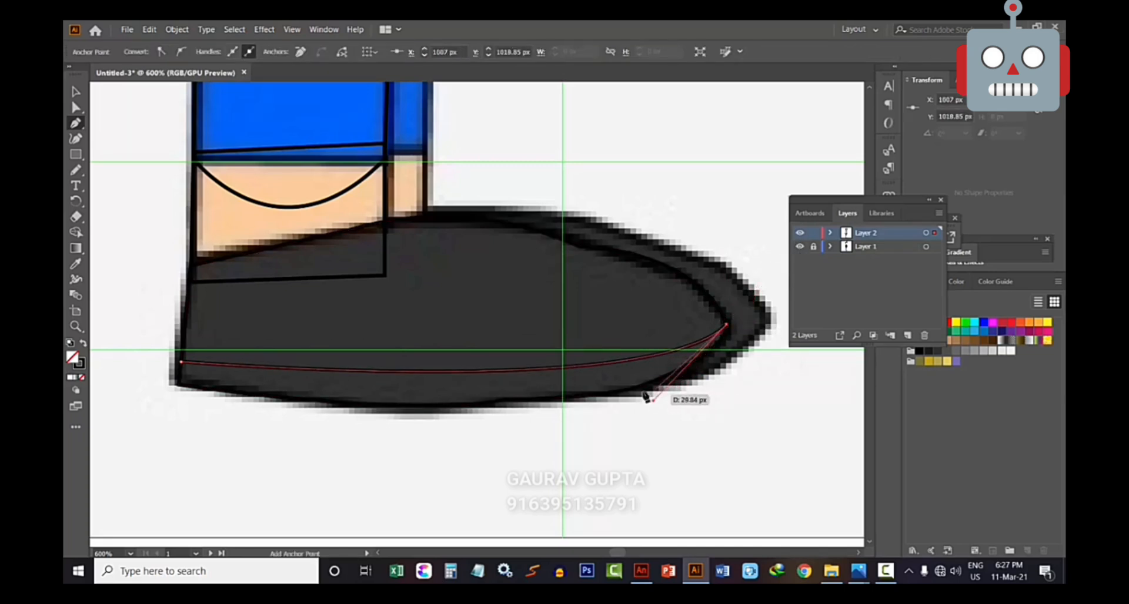
pyautogui.moveTo(635, 388); pyautogui.dragTo(428, 399)
pyautogui.click(636, 388)
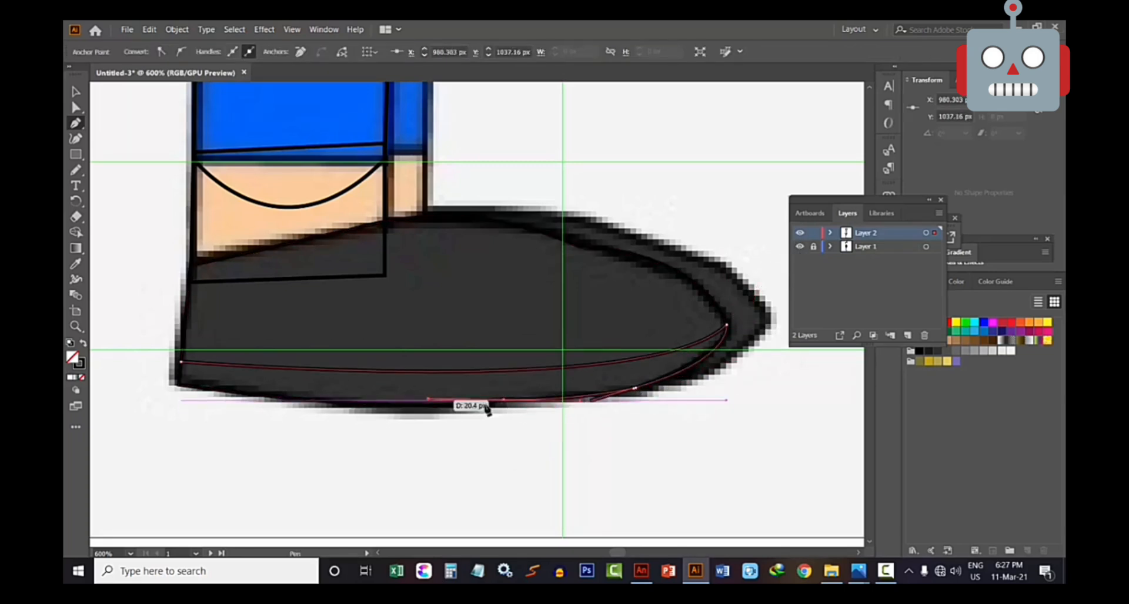
pyautogui.click(504, 400)
pyautogui.moveTo(178, 386); pyautogui.dragTo(118, 348)
pyautogui.click(394, 385)
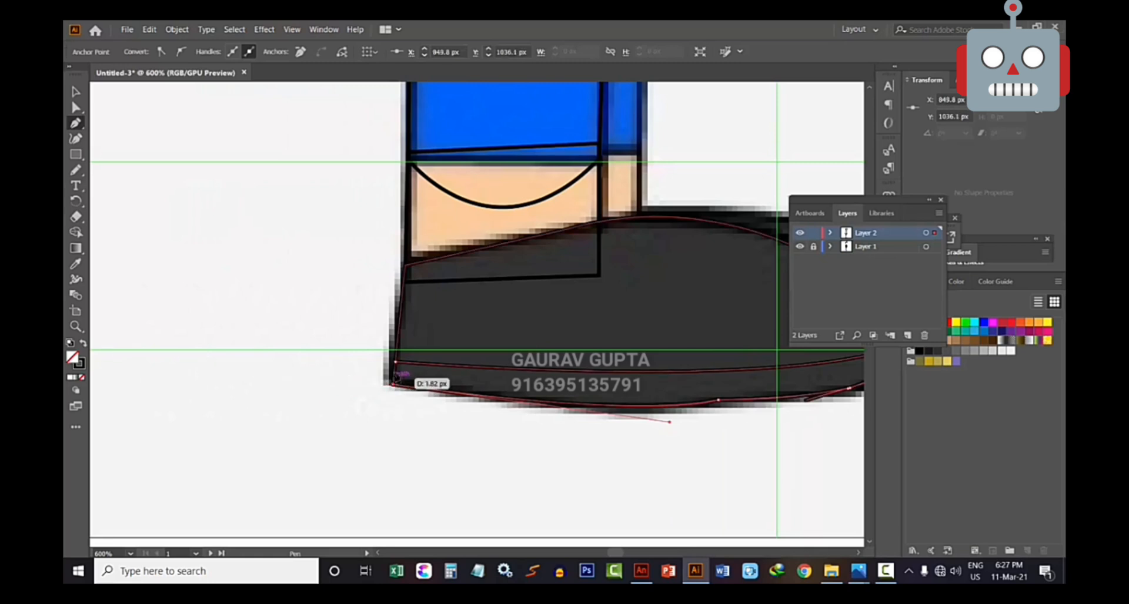
pyautogui.moveTo(395, 363); pyautogui.dragTo(399, 358)
pyautogui.press('v')
pyautogui.click(415, 295)
# Fill the near shoe's sole with the reference's dark grey, darken the fill to near black, and deselect it
pyautogui.moveTo(415, 295); pyautogui.dragTo(192, 289)
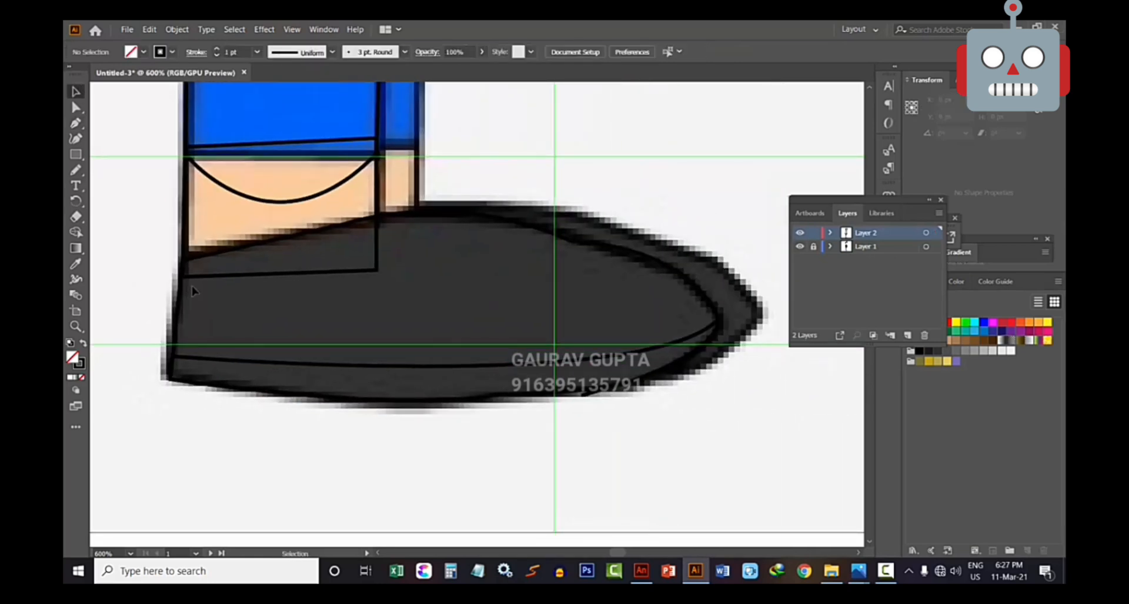
pyautogui.click(316, 404)
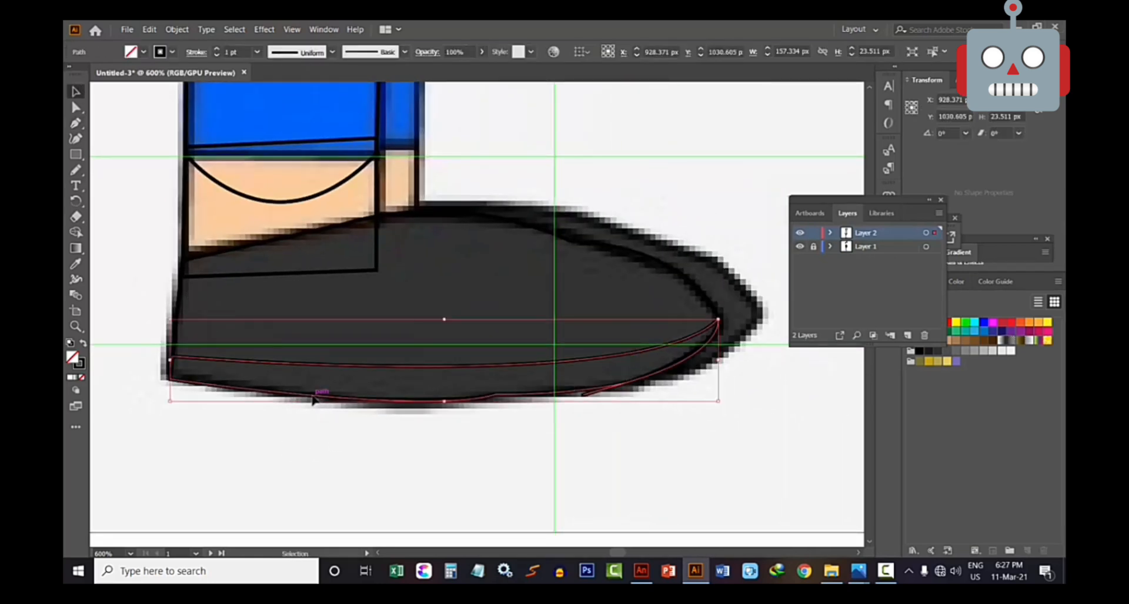
pyautogui.press('i')
pyautogui.click(376, 377)
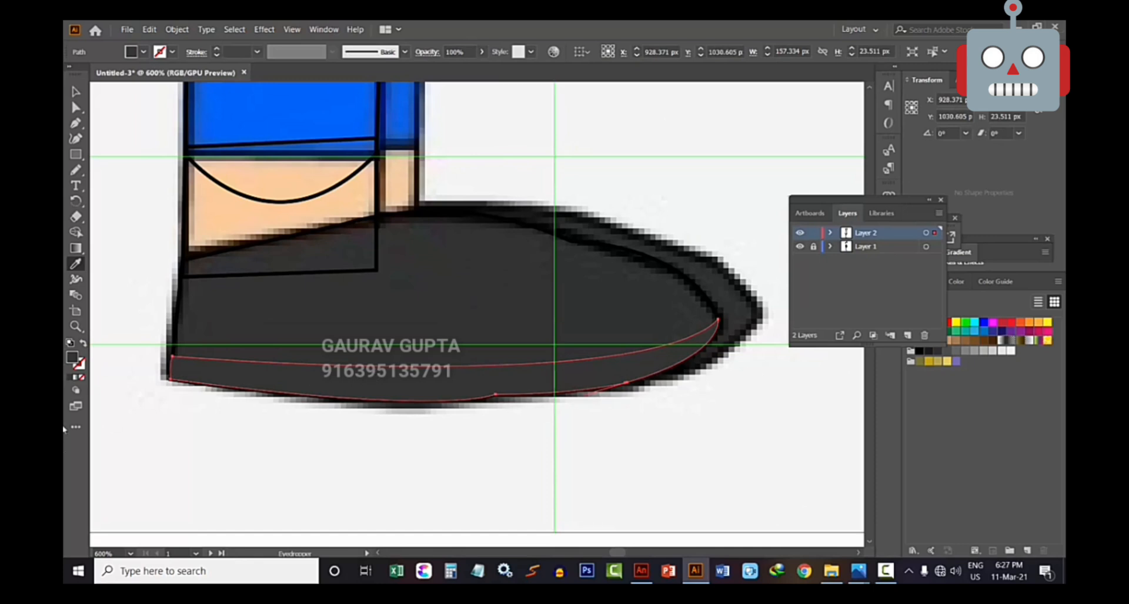
pyautogui.doubleClick(76, 359)
pyautogui.moveTo(511, 317); pyautogui.dragTo(542, 365)
pyautogui.click(691, 216)
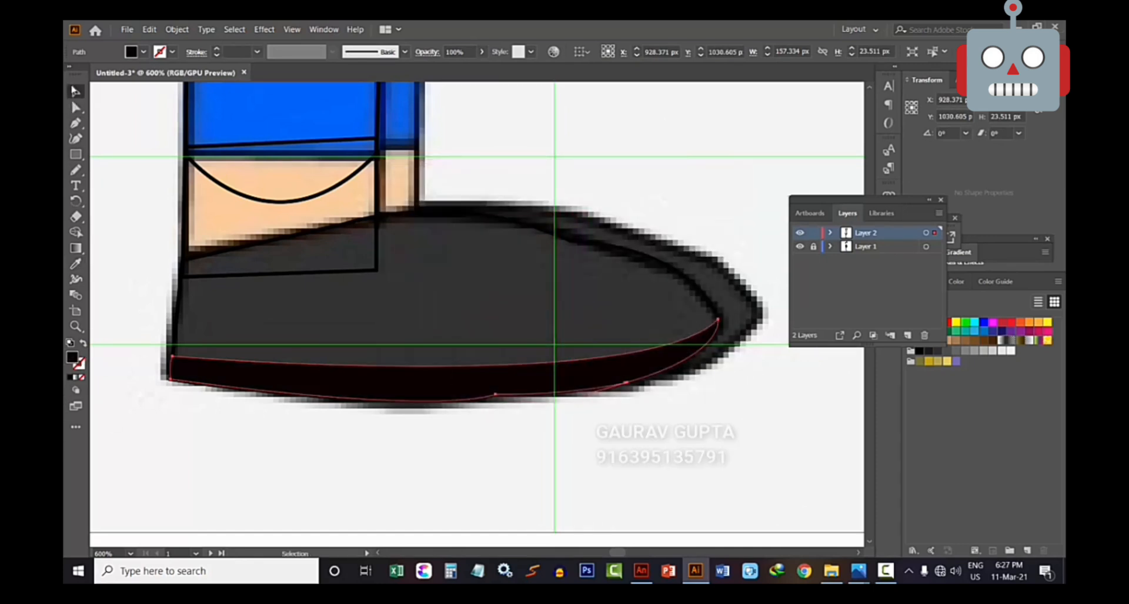
pyautogui.press('v')
pyautogui.click(153, 278)
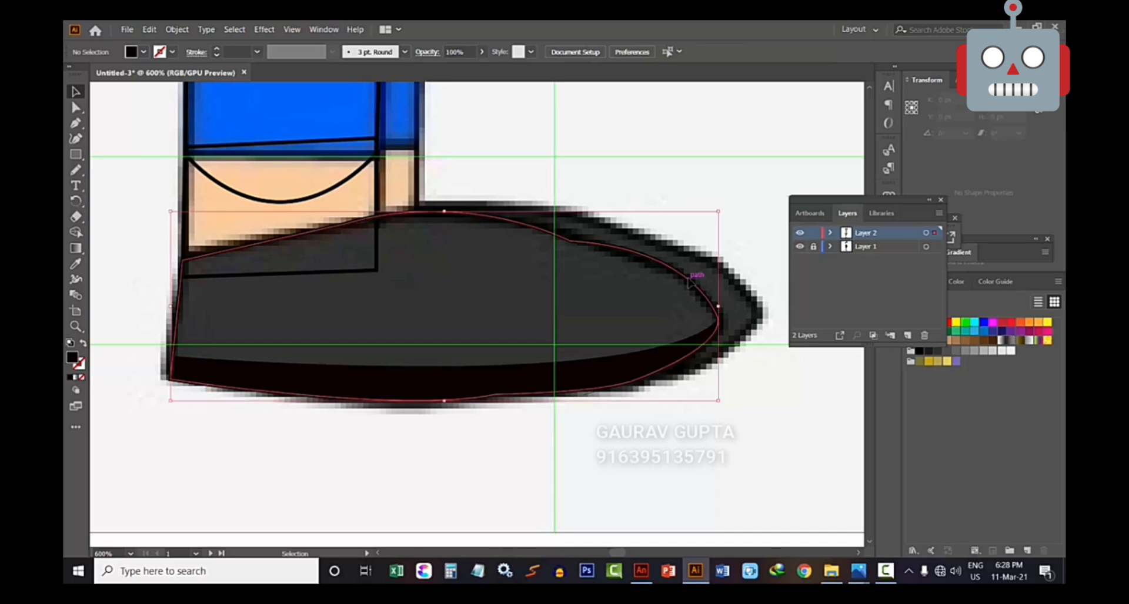
# Fill the near shoe's outline with the dark grey sampled from the reference, and compare it with Layer 1 hidden and shown
pyautogui.click(597, 315)
pyautogui.press('i')
pyautogui.click(85, 90)
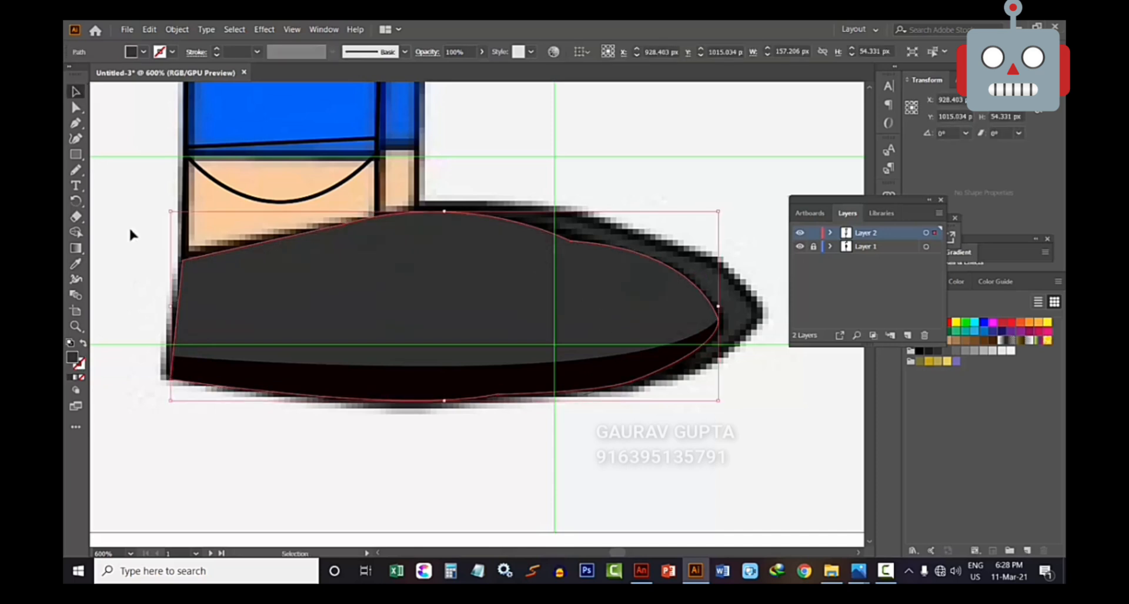
pyautogui.click(129, 229)
pyautogui.click(800, 247)
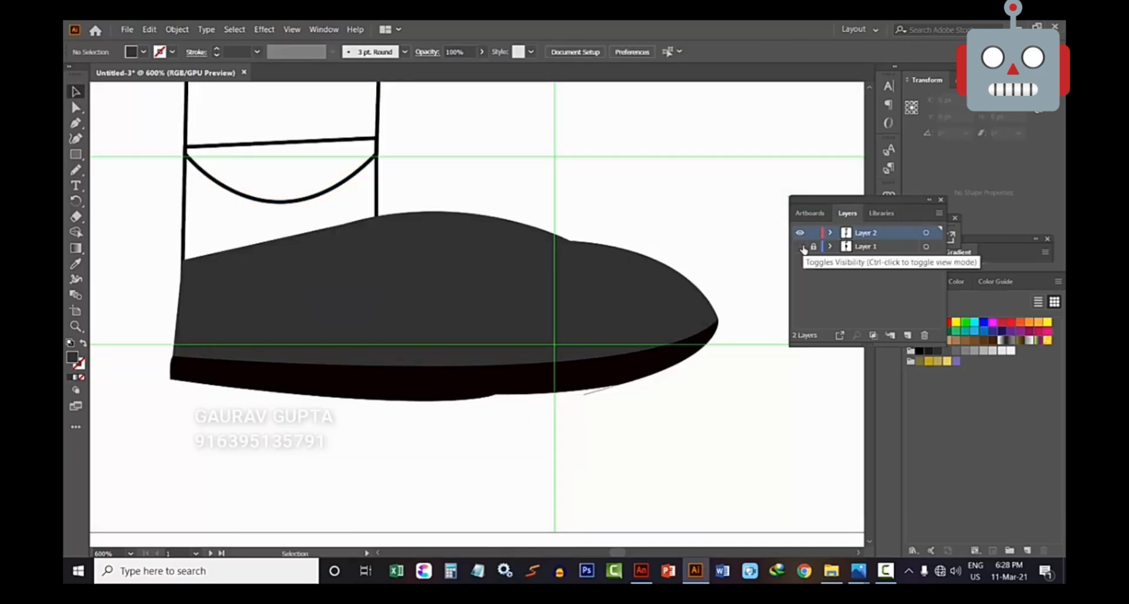
pyautogui.click(801, 247)
pyautogui.click(801, 248)
pyautogui.click(801, 247)
# Fill the near ankle shape with the skin tone sampled from the reference
pyautogui.scroll(1, 412, 247)
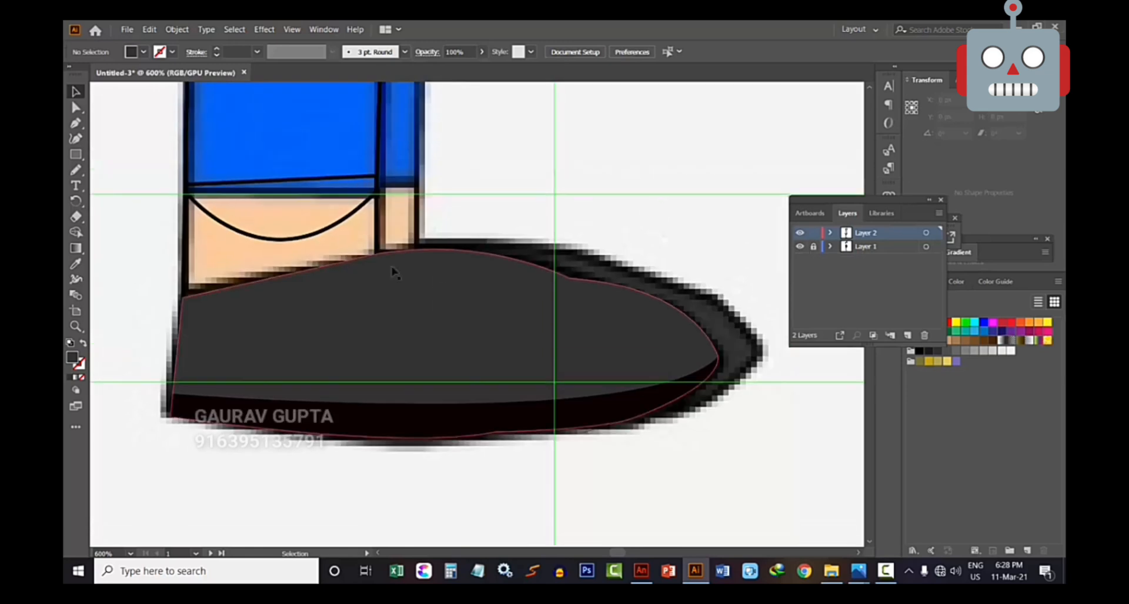
pyautogui.click(187, 208)
pyautogui.press('i')
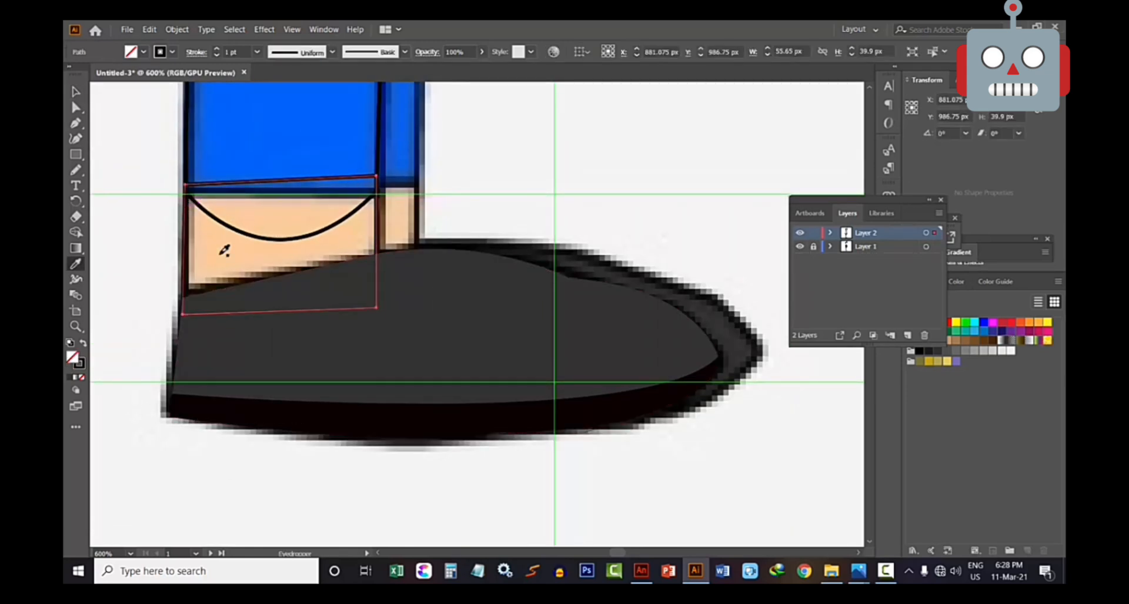
pyautogui.click(222, 253)
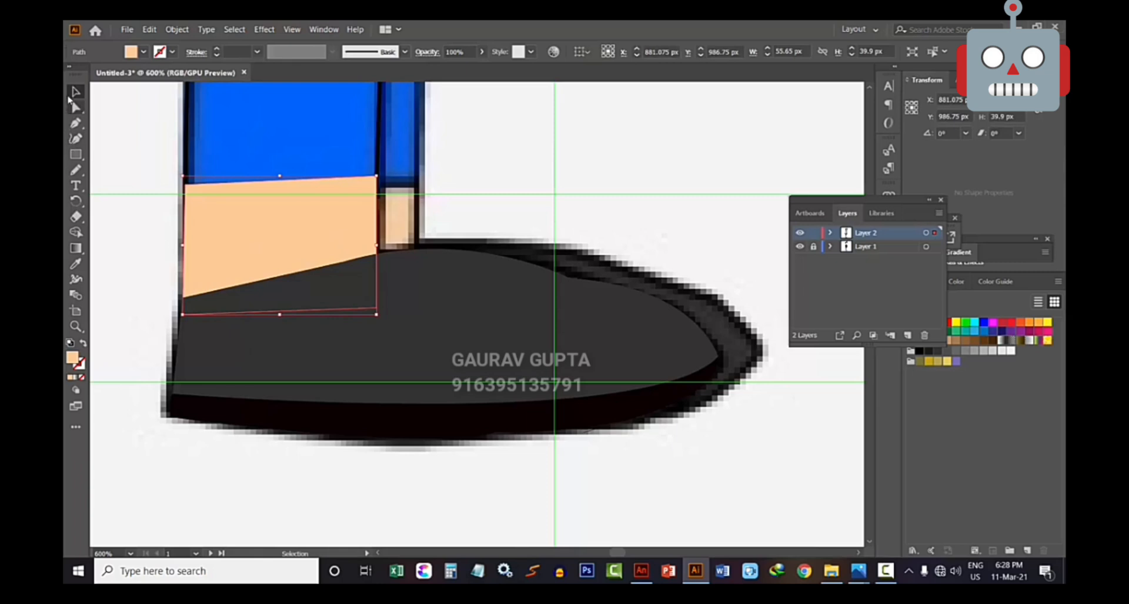
pyautogui.doubleClick(70, 97)
pyautogui.click(631, 393)
pyautogui.moveTo(284, 248); pyautogui.dragTo(499, 271)
pyautogui.hotkey('ctrl', 'z')
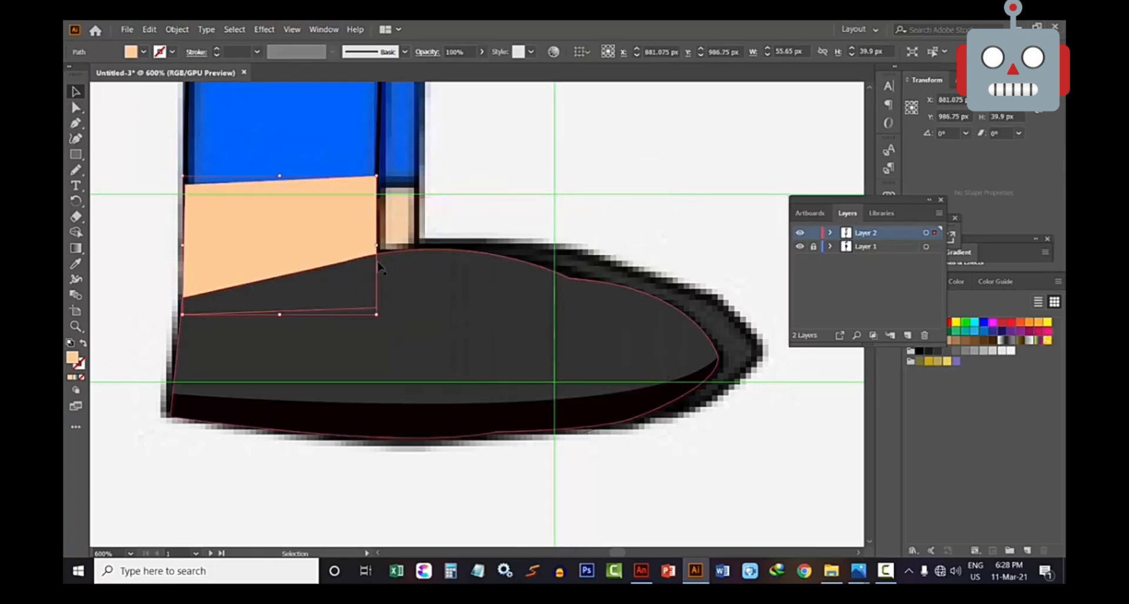
# Send the near ankle shape to the back of the layer's stacking order
pyautogui.rightClick(328, 245)
pyautogui.moveTo(344, 438)
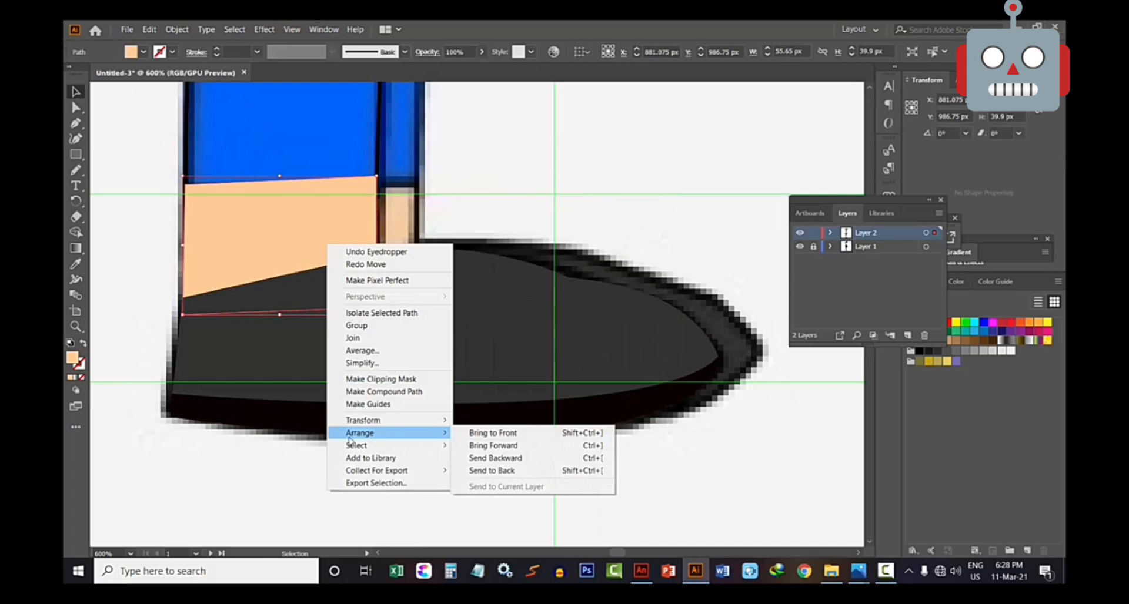
pyautogui.click(498, 469)
# Fill the near lower leg shape with the trouser blue sampled from the reference
pyautogui.moveTo(143, 244); pyautogui.dragTo(183, 368)
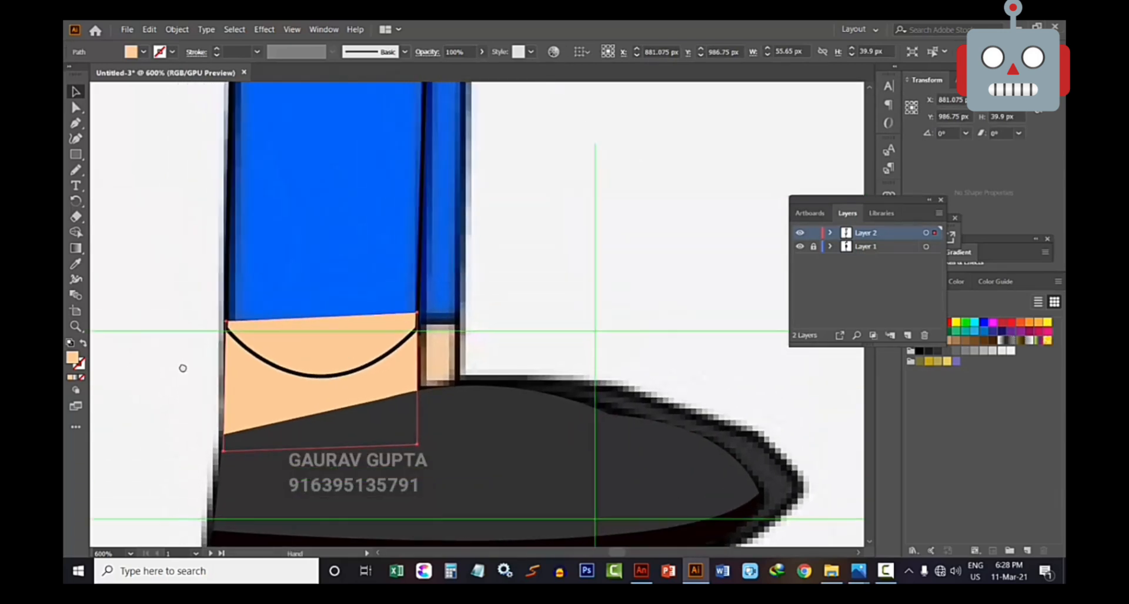
pyautogui.press('a')
pyautogui.click(234, 270)
pyautogui.hotkey('ctrl', '-')
pyautogui.hotkey('ctrl', '-')
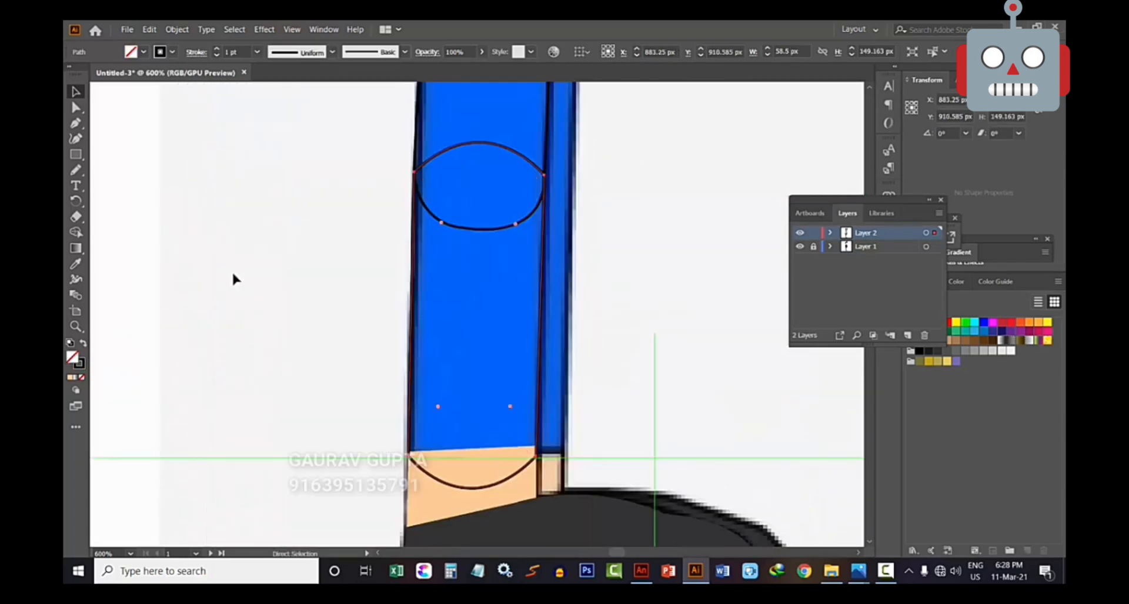
pyautogui.press('v')
pyautogui.hotkey('ctrl', '-')
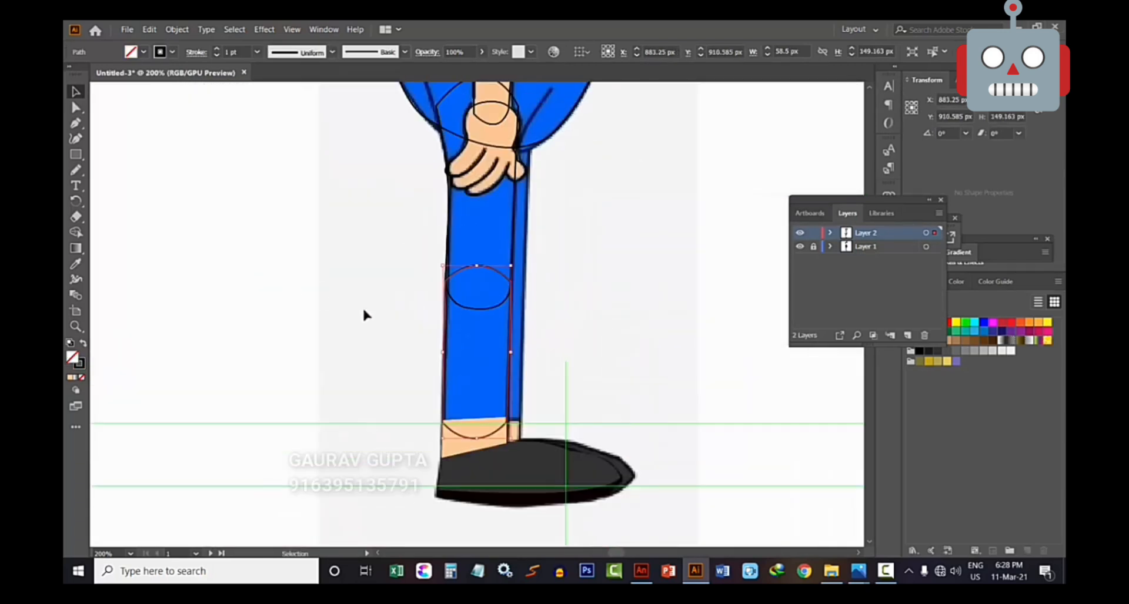
pyautogui.press('i')
pyautogui.click(478, 367)
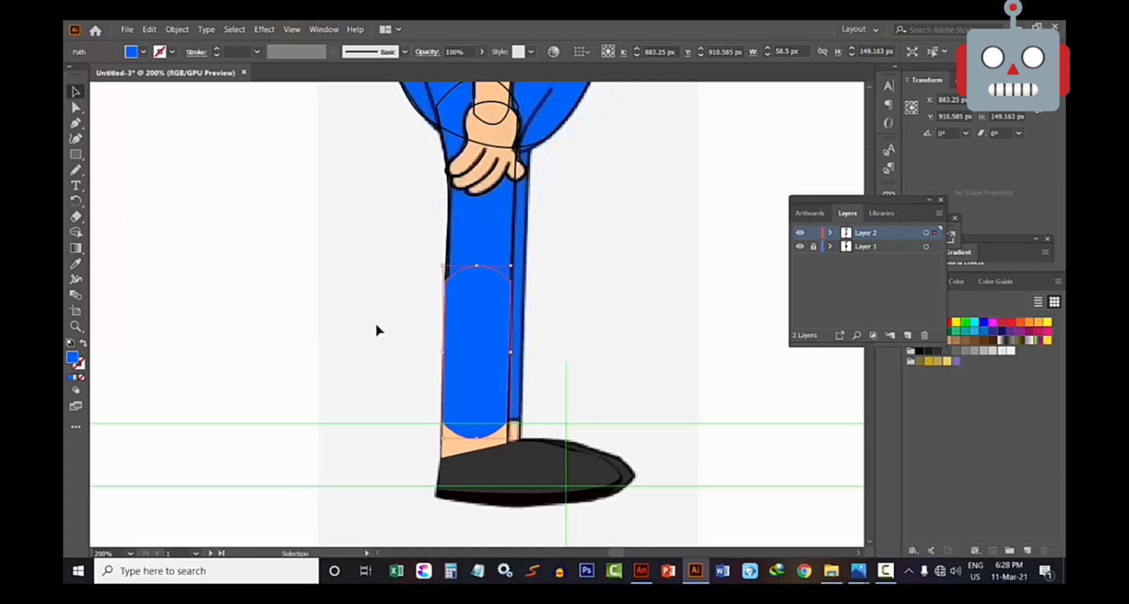
# Fill the near upper leg shape with the trouser blue sampled from the reference, and deselect it
pyautogui.scroll(2, 405, 314)
pyautogui.click(450, 281)
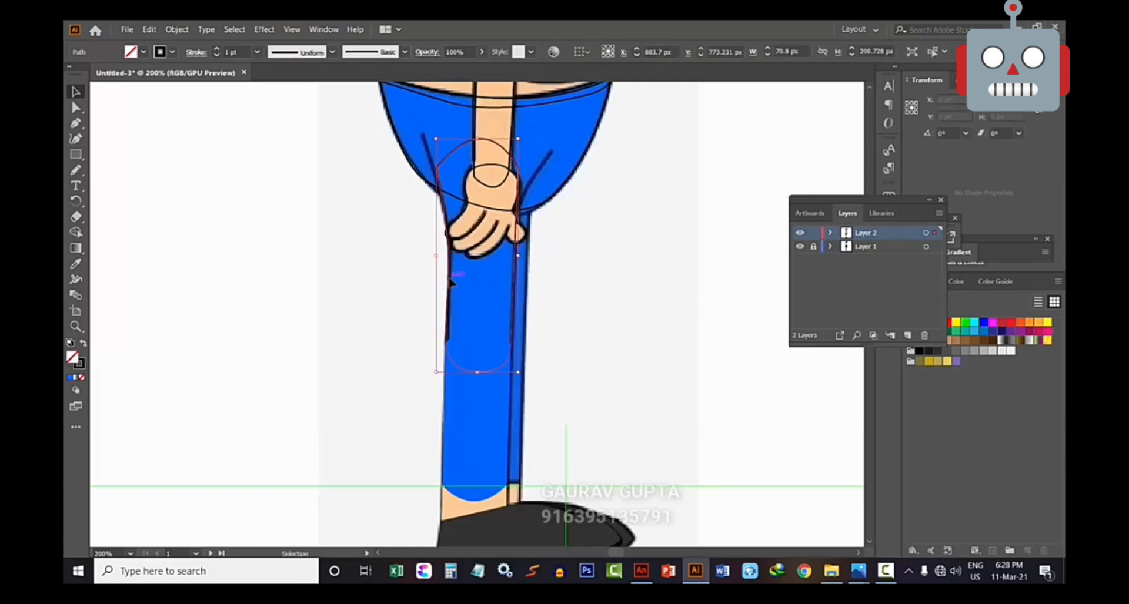
pyautogui.press('i')
pyautogui.click(497, 273)
pyautogui.press('v')
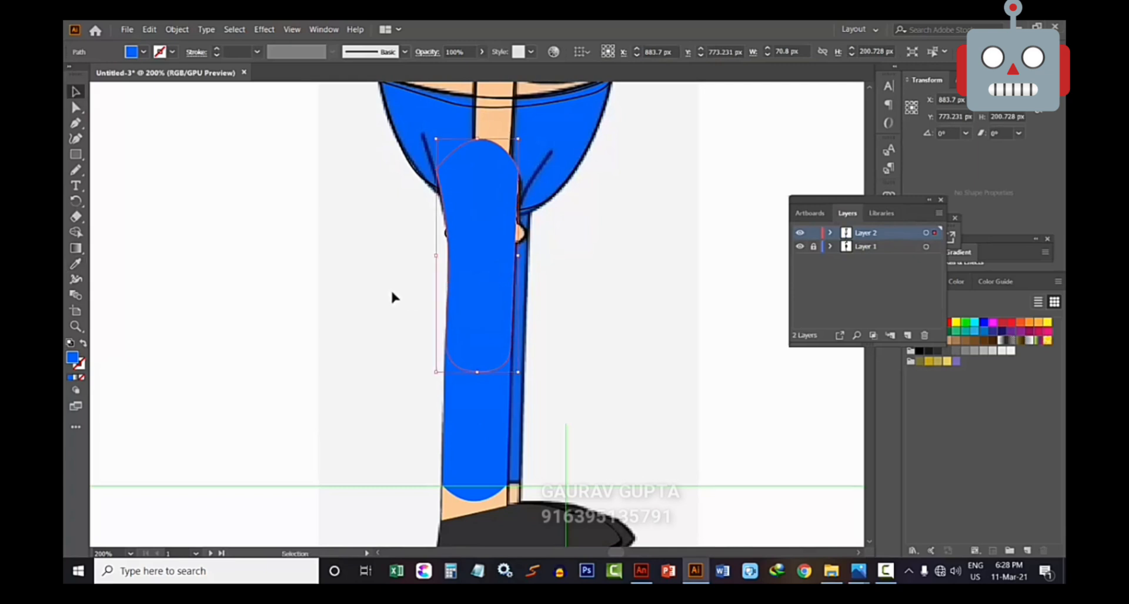
pyautogui.click(429, 364)
# Remove the fill from the near upper leg shape that covers the hand, and deselect it
pyautogui.scroll(-3, 599, 348)
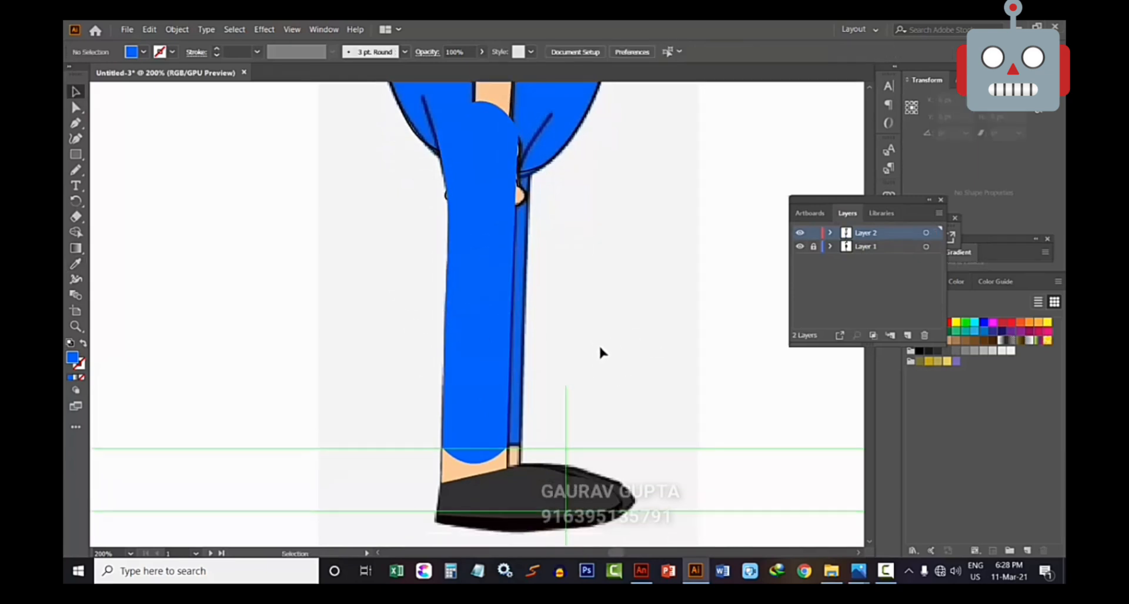
pyautogui.scroll(4, 599, 348)
pyautogui.scroll(-4, 599, 348)
pyautogui.scroll(15, 599, 349)
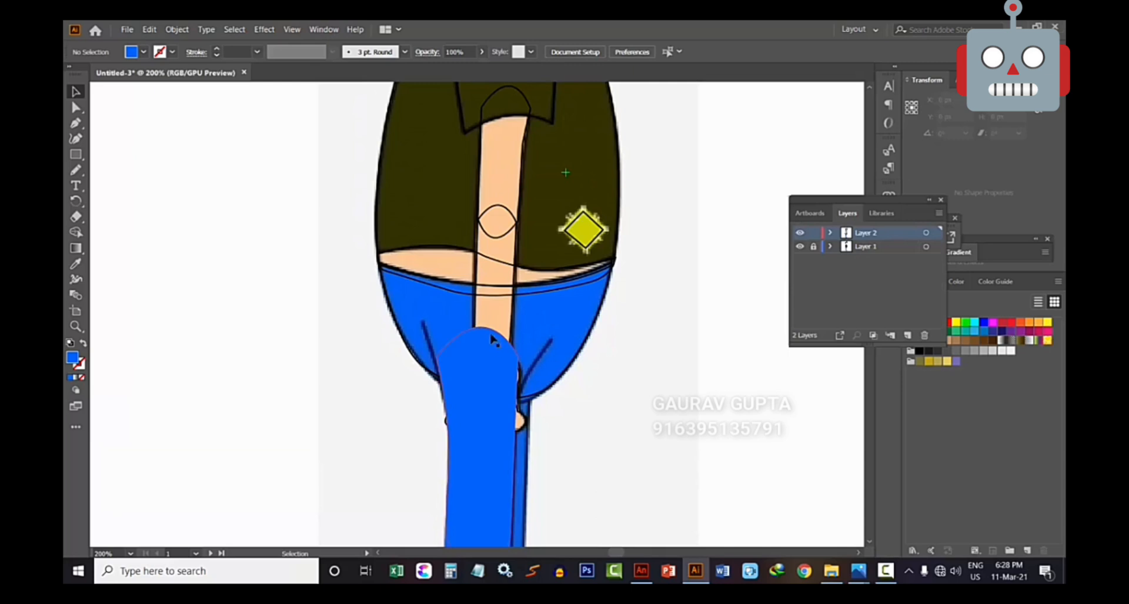
pyautogui.click(81, 378)
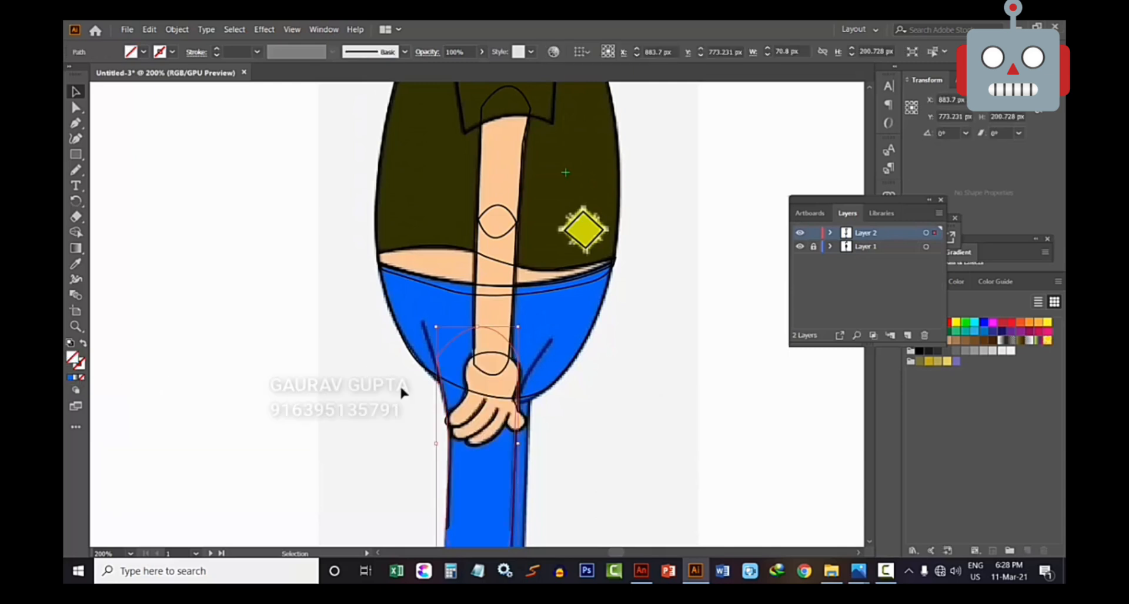
pyautogui.click(401, 387)
# Fill the near hand shape with the skin tone sampled from the reference, and deselect it
pyautogui.scroll(-2, 405, 388)
pyautogui.hotkey('ctrl', '+')
pyautogui.hotkey('ctrl', '+')
pyautogui.hotkey('ctrl', '+')
pyautogui.hotkey('ctrl', '+')
pyautogui.scroll(-13, 503, 385)
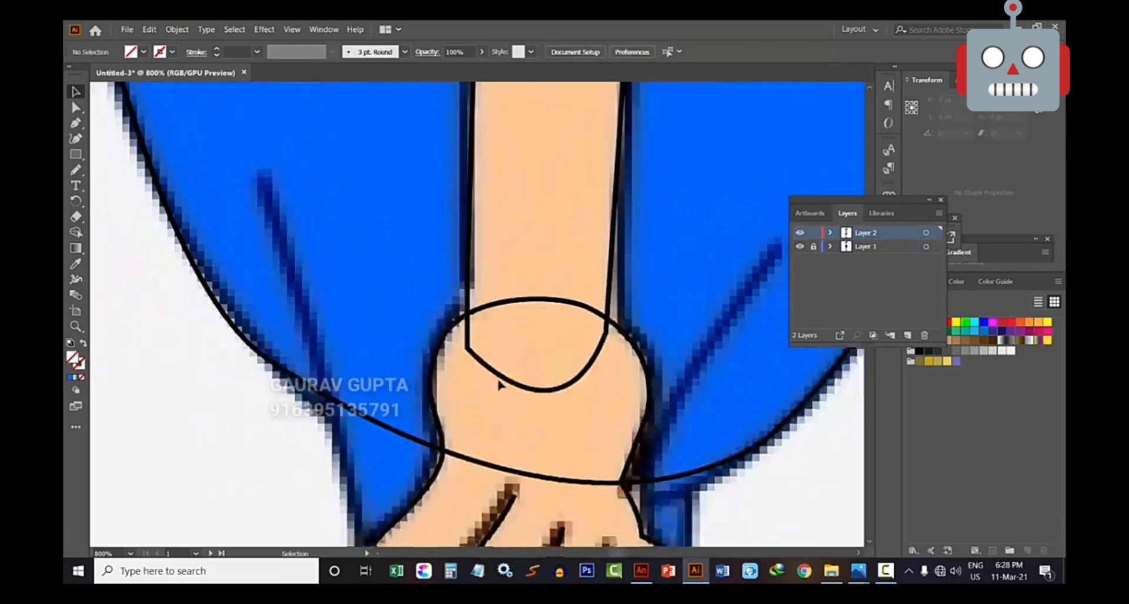
pyautogui.click(430, 288)
pyautogui.press('i')
pyautogui.click(509, 302)
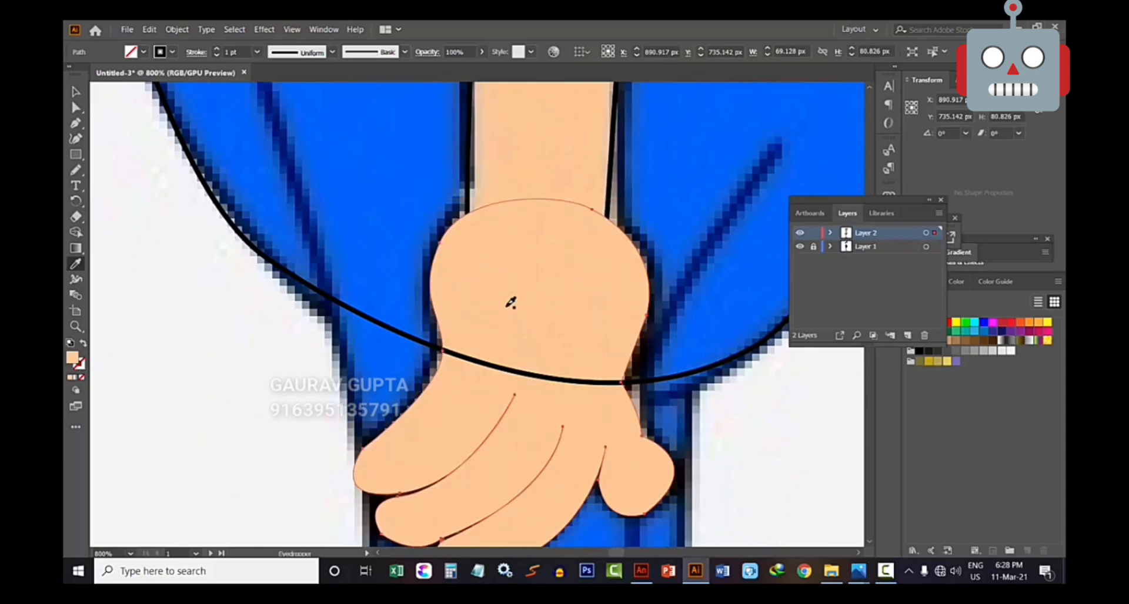
pyautogui.press('v')
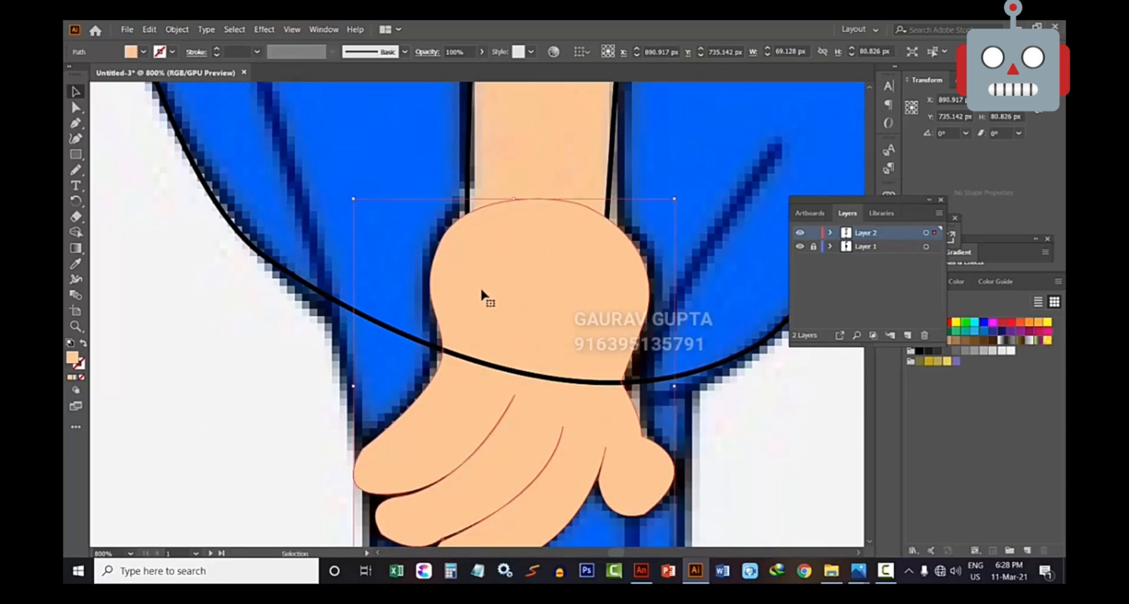
pyautogui.scroll(-3, 285, 313)
pyautogui.click(285, 314)
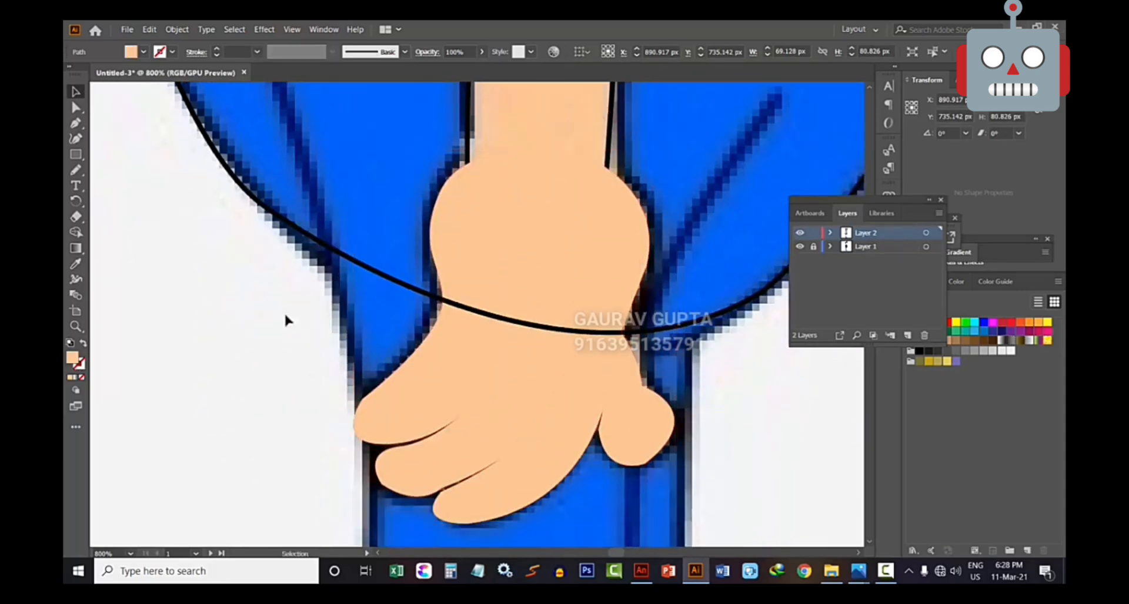
# Give the near hand shape a black 1 pt stroke to outline the fingers, and deselect it
pyautogui.click(485, 251)
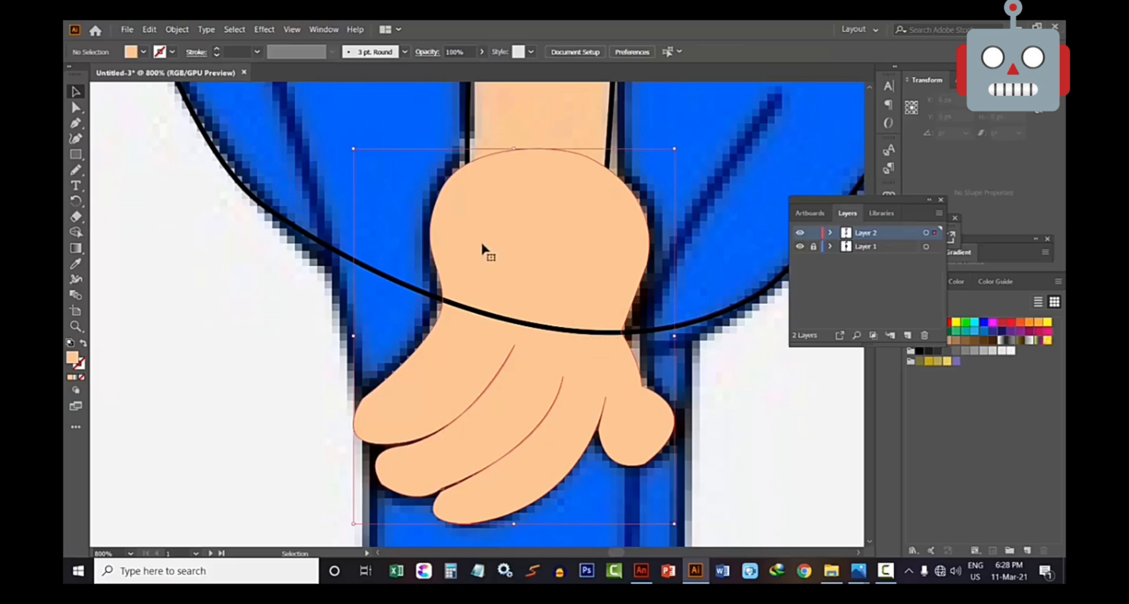
pyautogui.press('Return')
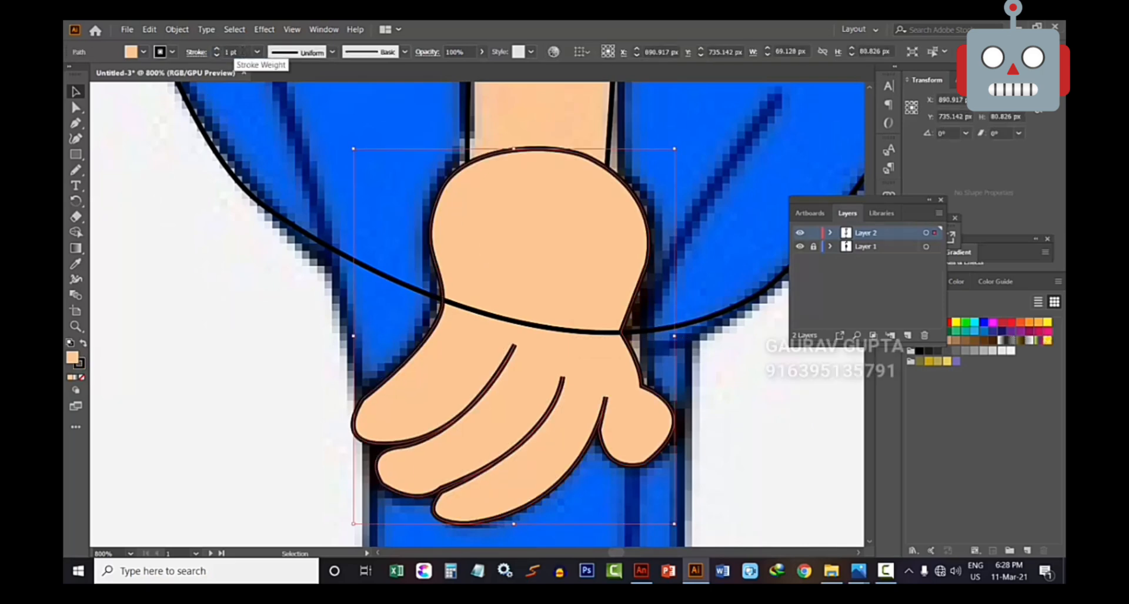
pyautogui.click(158, 351)
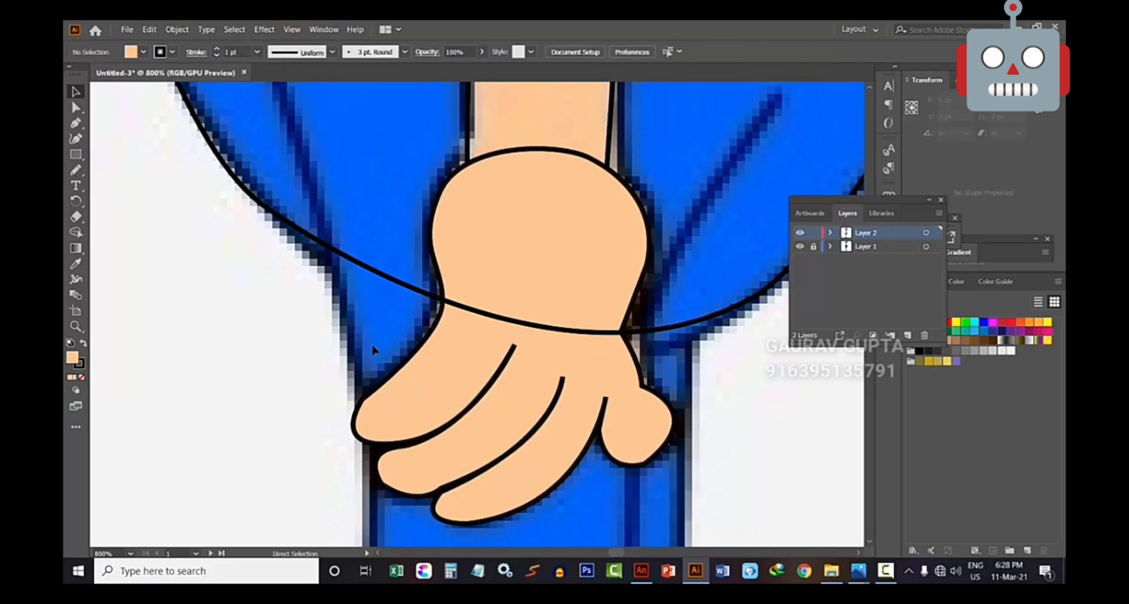
# Remove the black stroke from the near hand shape, and deselect it
pyautogui.hotkey('ctrl', '-')
pyautogui.hotkey('ctrl', '-')
pyautogui.hotkey('ctrl', '-')
pyautogui.hotkey('ctrl', '-')
pyautogui.hotkey('ctrl', '-')
pyautogui.hotkey('ctrl', '+')
pyautogui.hotkey('ctrl', '+')
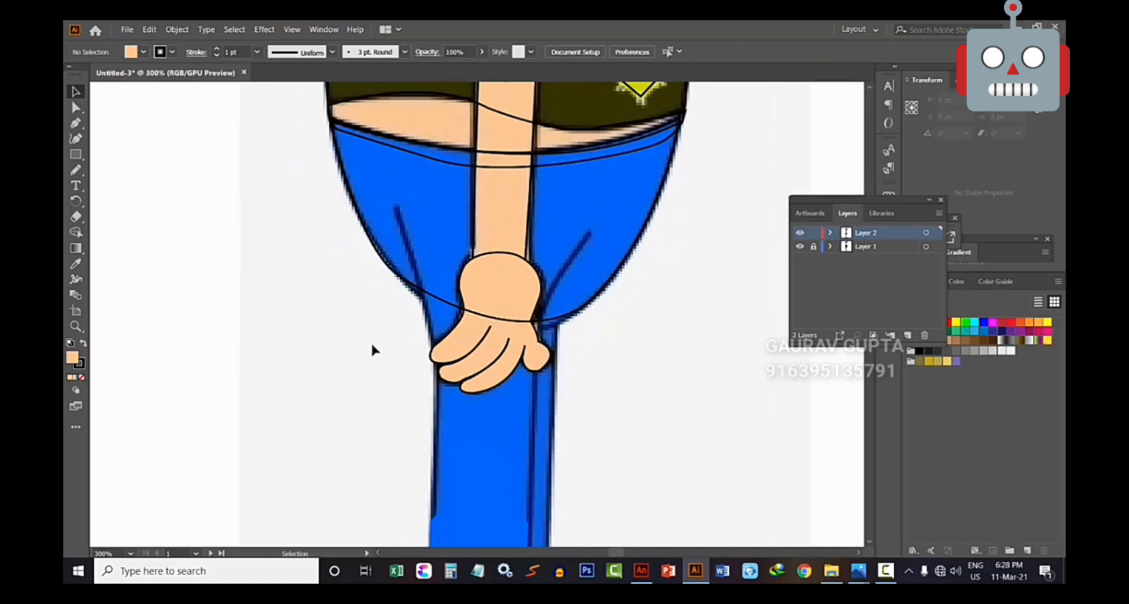
pyautogui.hotkey('ctrl', '-')
pyautogui.hotkey('ctrl', '-')
pyautogui.hotkey('ctrl', '-')
pyautogui.hotkey('ctrl', '+')
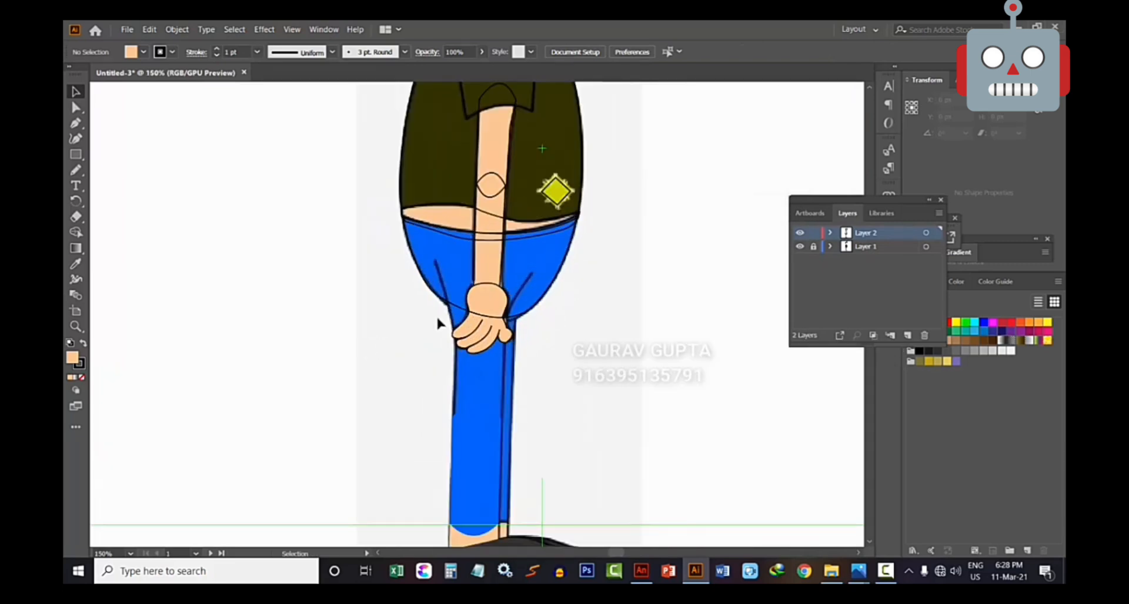
pyautogui.scroll(3, 399, 354)
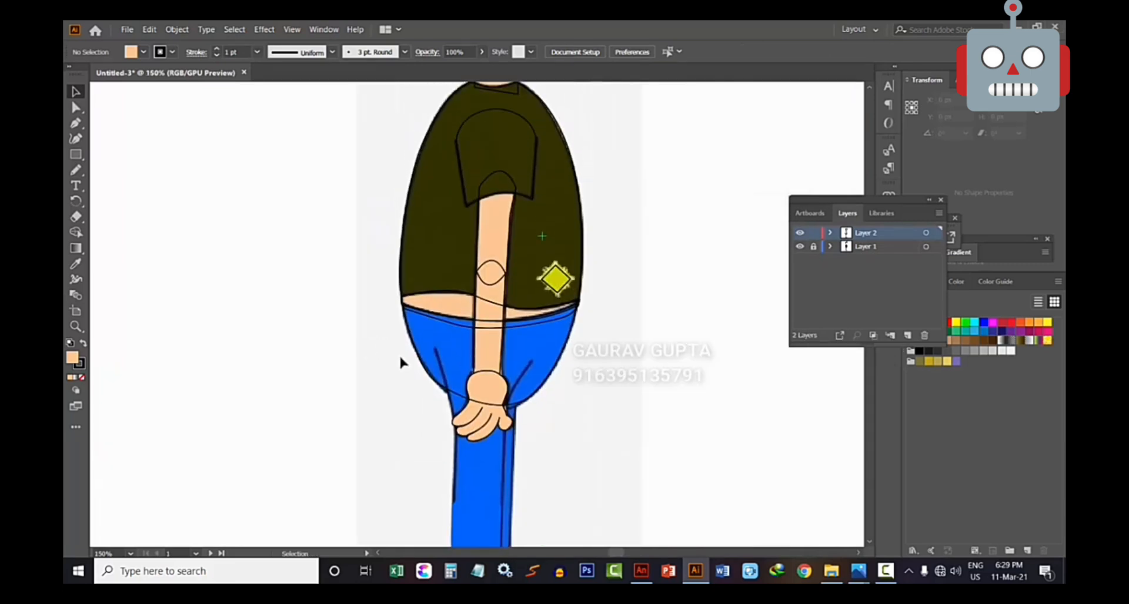
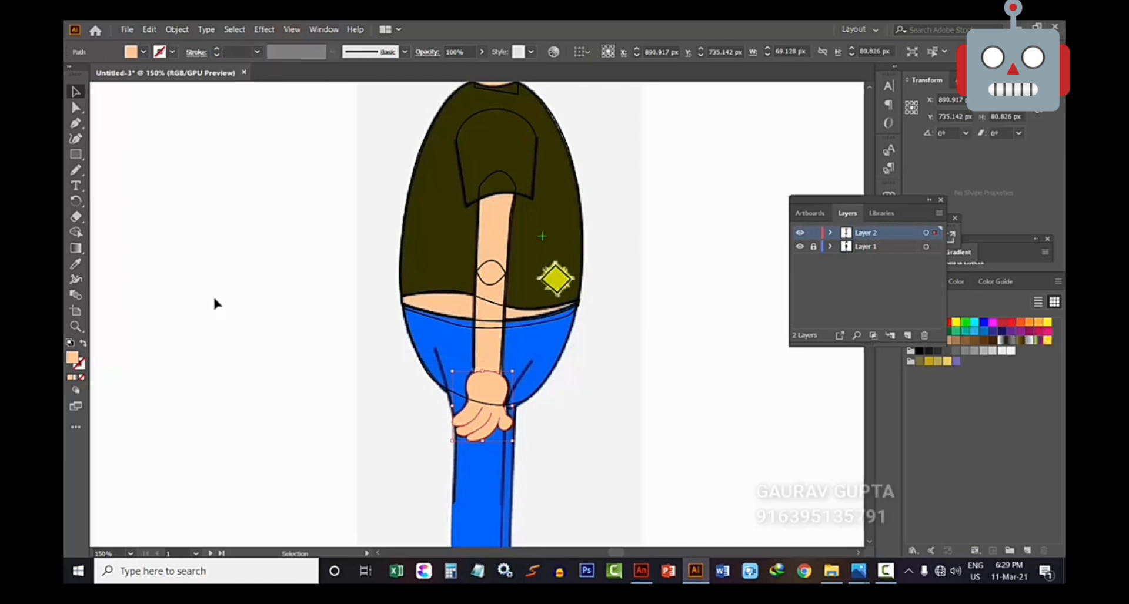
pyautogui.click(277, 291)
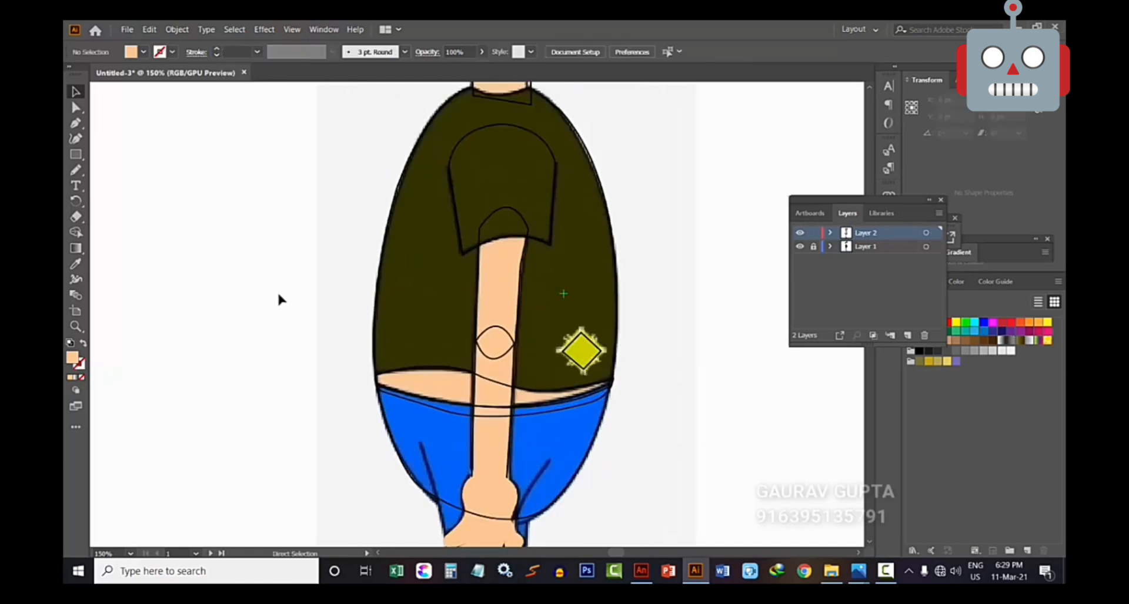
# Fill the near forearm shape with the skin tone sampled from the reference
pyautogui.hotkey('ctrl', '+')
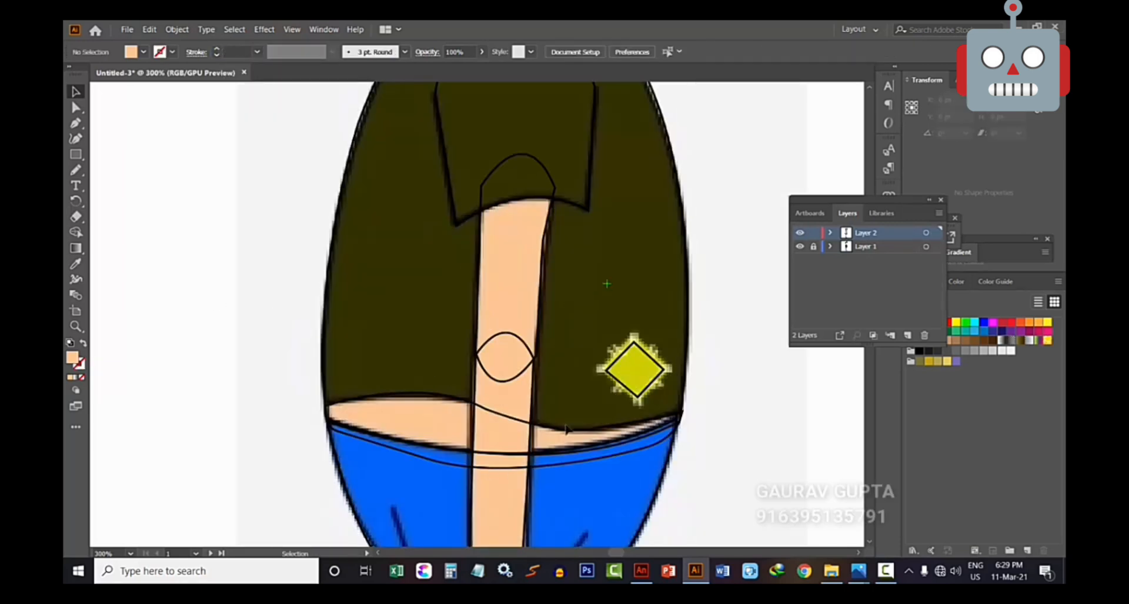
pyautogui.click(533, 395)
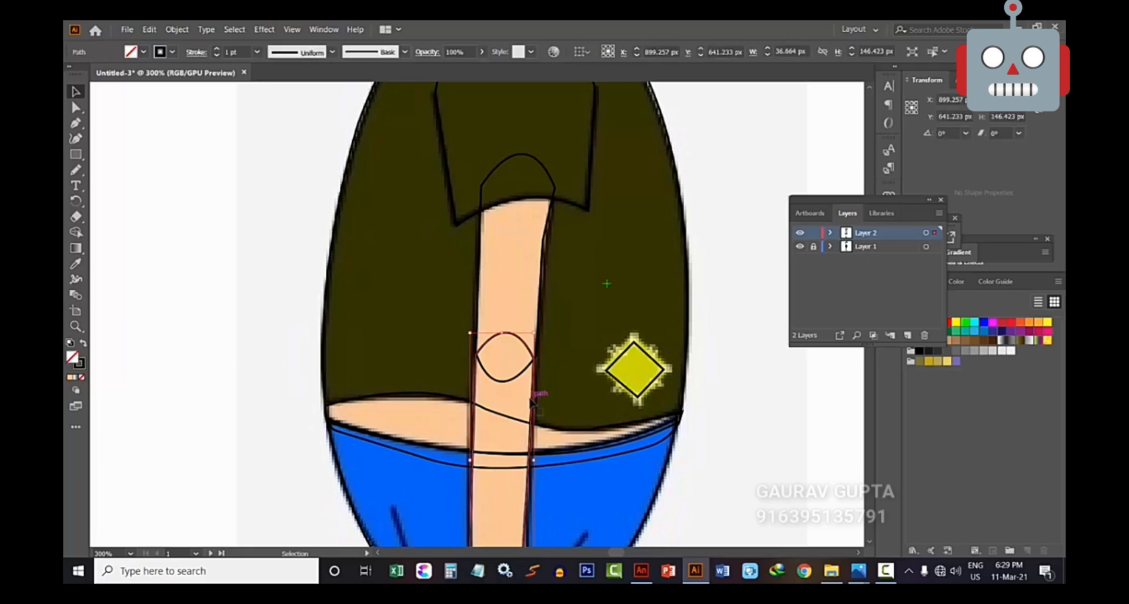
pyautogui.press('i')
pyautogui.click(522, 407)
pyautogui.press('v')
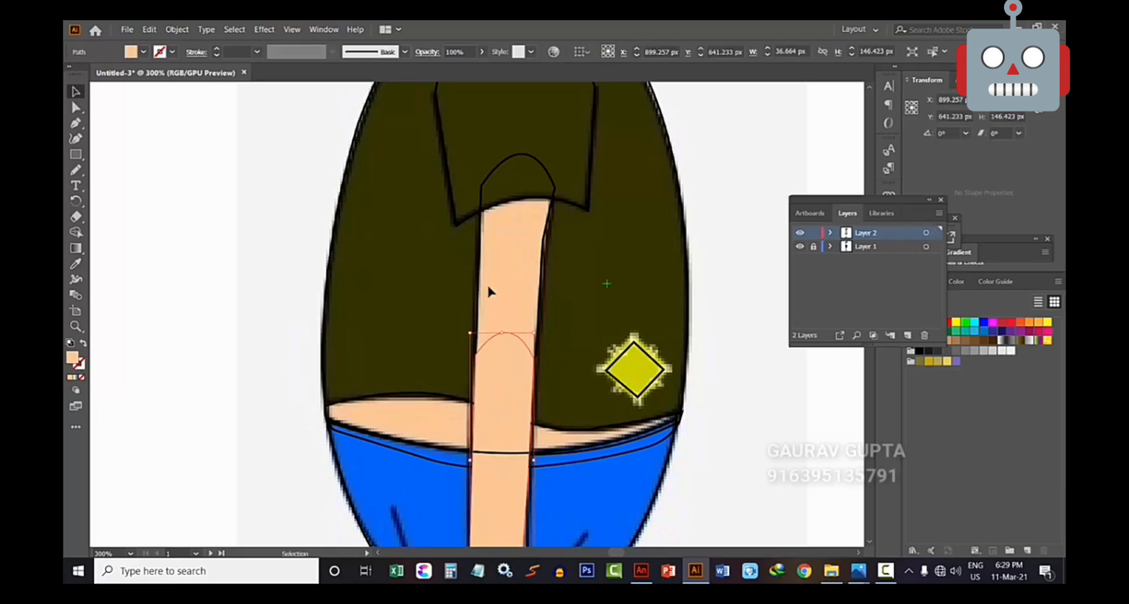
# Fill the near upper arm shape with the skin tone sampled from the reference, and deselect it
pyautogui.click(485, 286)
pyautogui.click(483, 289)
pyautogui.press('i')
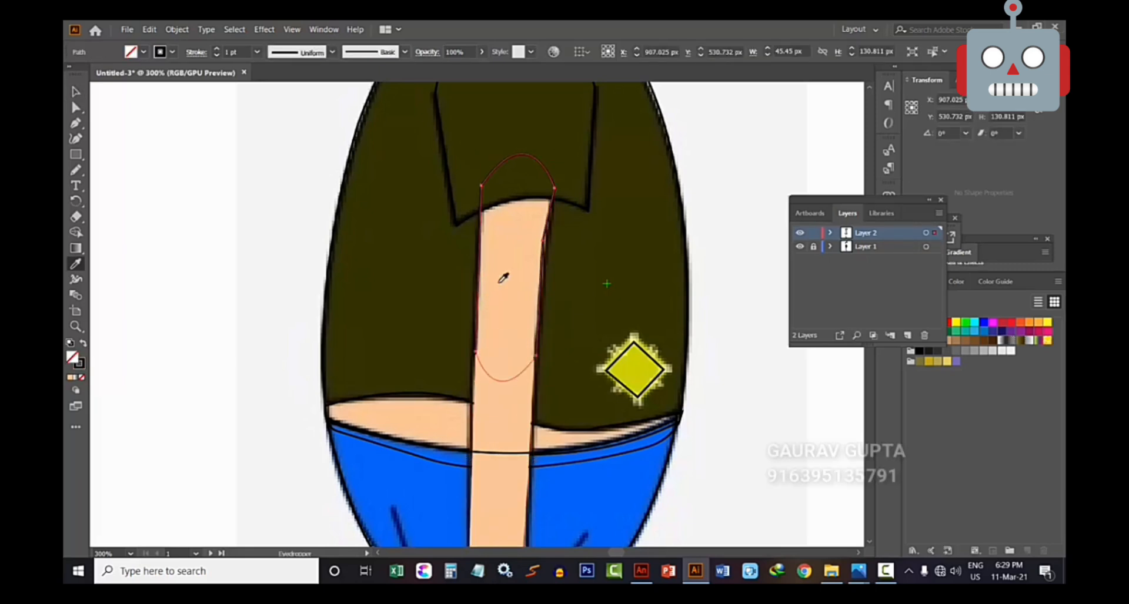
pyautogui.click(508, 274)
pyautogui.press('v')
pyautogui.click(255, 230)
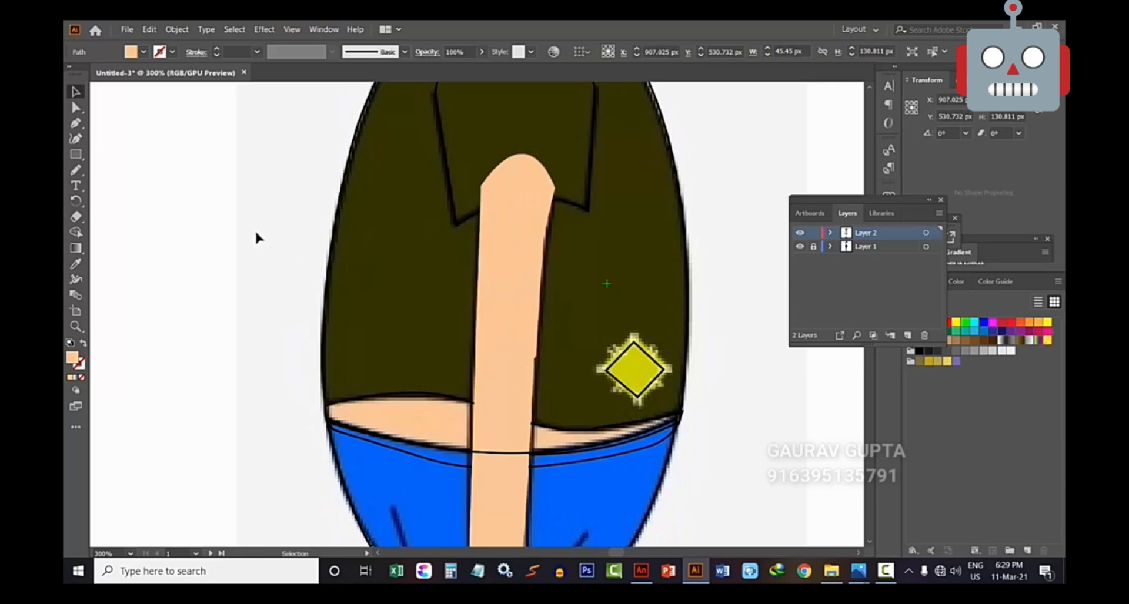
# Fill the hip shape of the trousers with the blue sampled from the reference, and deselect it
pyautogui.scroll(-5, 387, 294)
pyautogui.scroll(3, 387, 294)
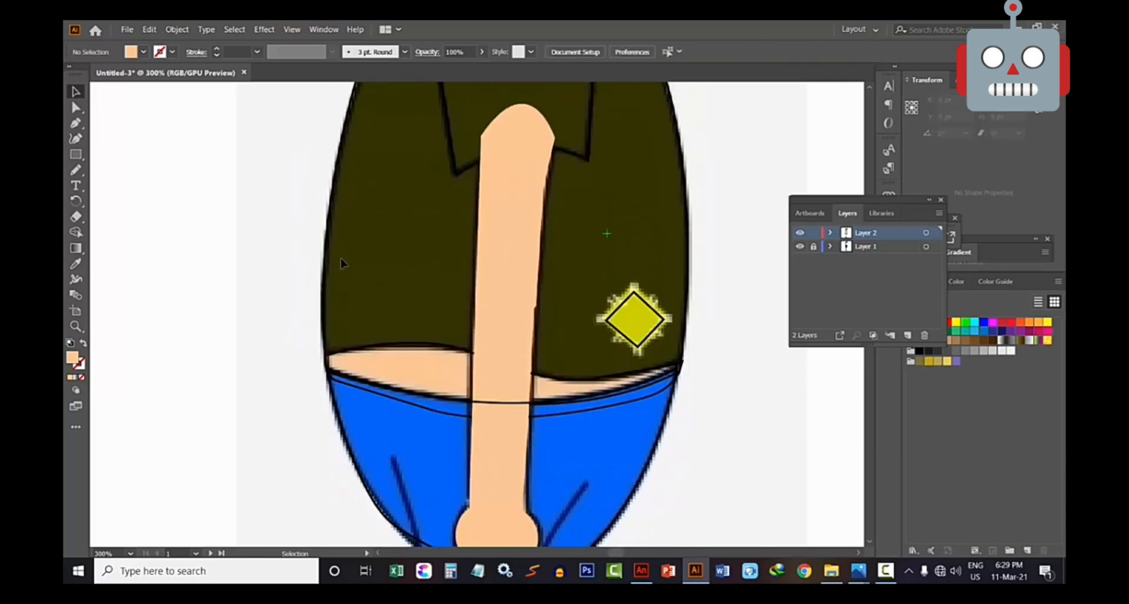
pyautogui.scroll(-3, 379, 400)
pyautogui.click(400, 391)
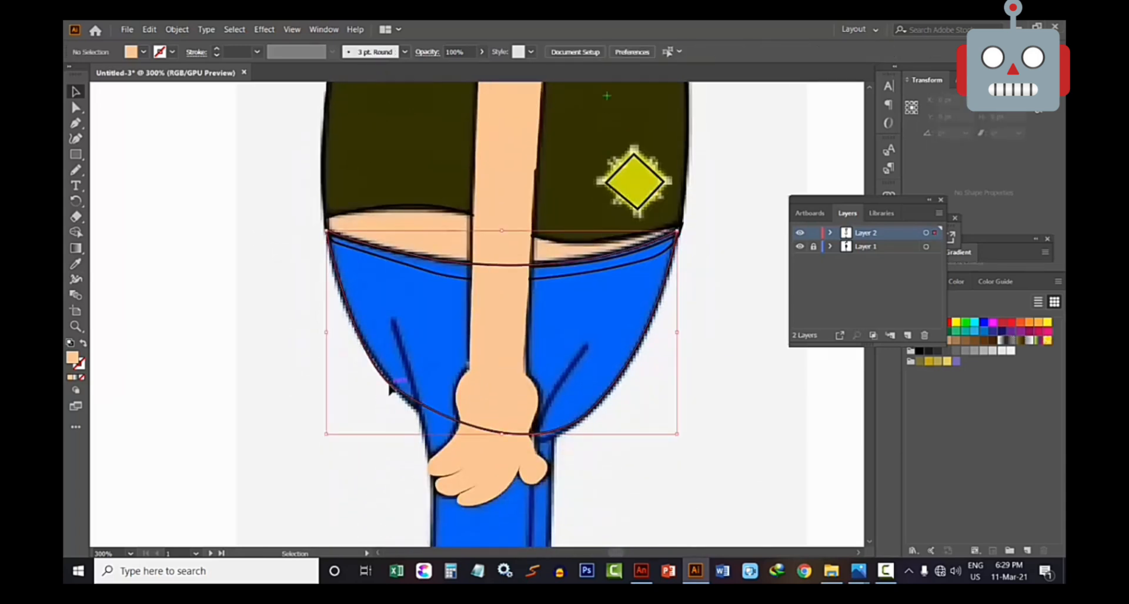
pyautogui.press('i')
pyautogui.click(417, 302)
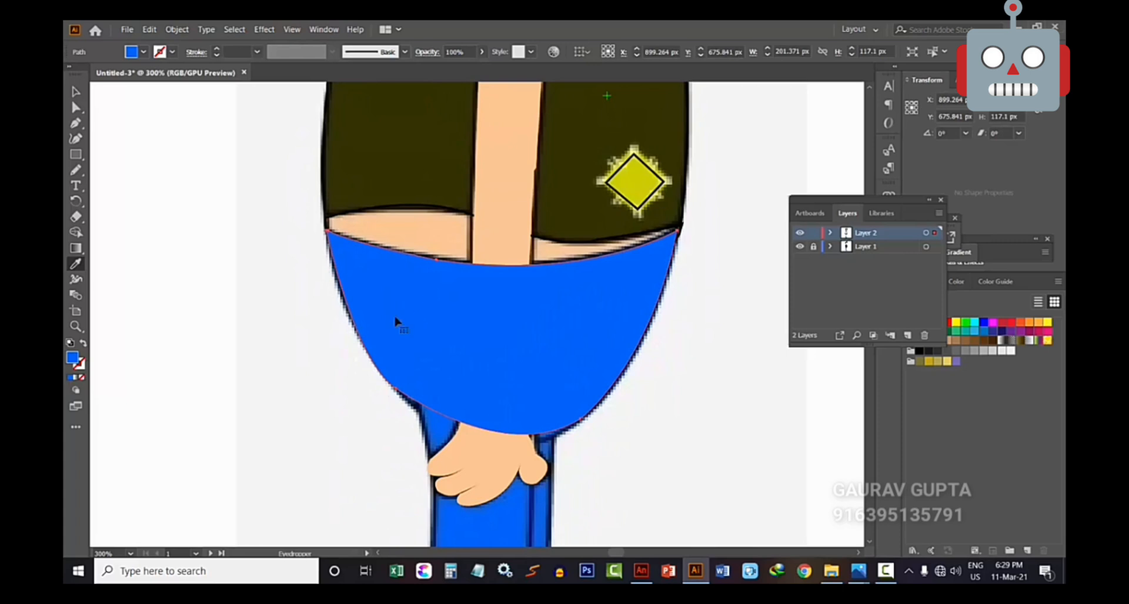
pyautogui.press('v')
pyautogui.click(295, 335)
# Fill the near upper leg shape with the trouser blue, undo the stray background sample, and deselect it
pyautogui.scroll(-4, 355, 409)
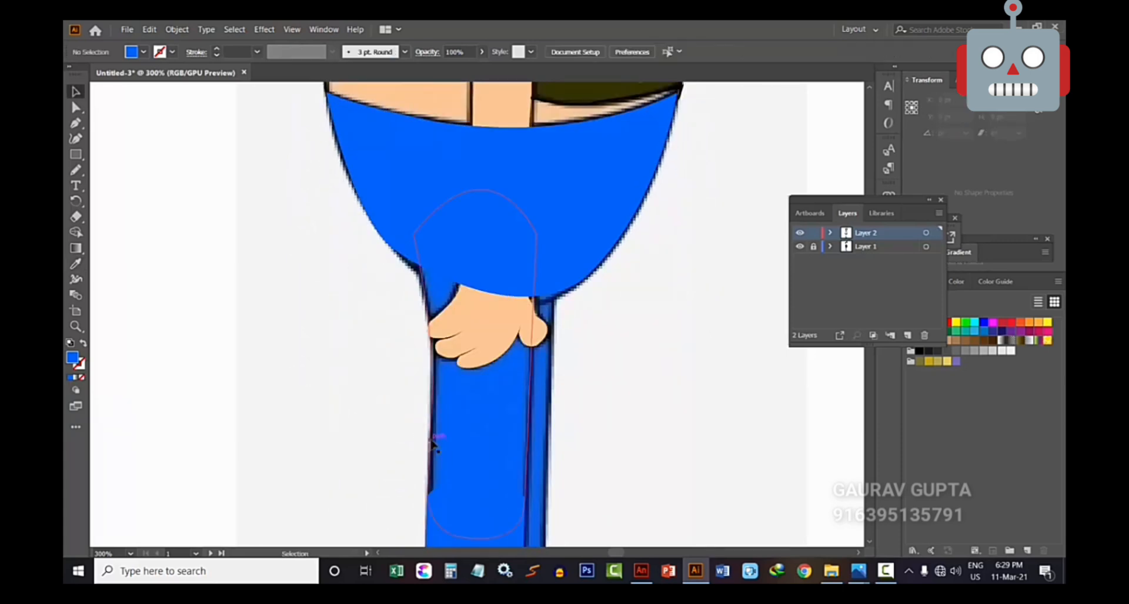
pyautogui.click(433, 444)
pyautogui.press('i')
pyautogui.click(454, 415)
pyautogui.click(343, 377)
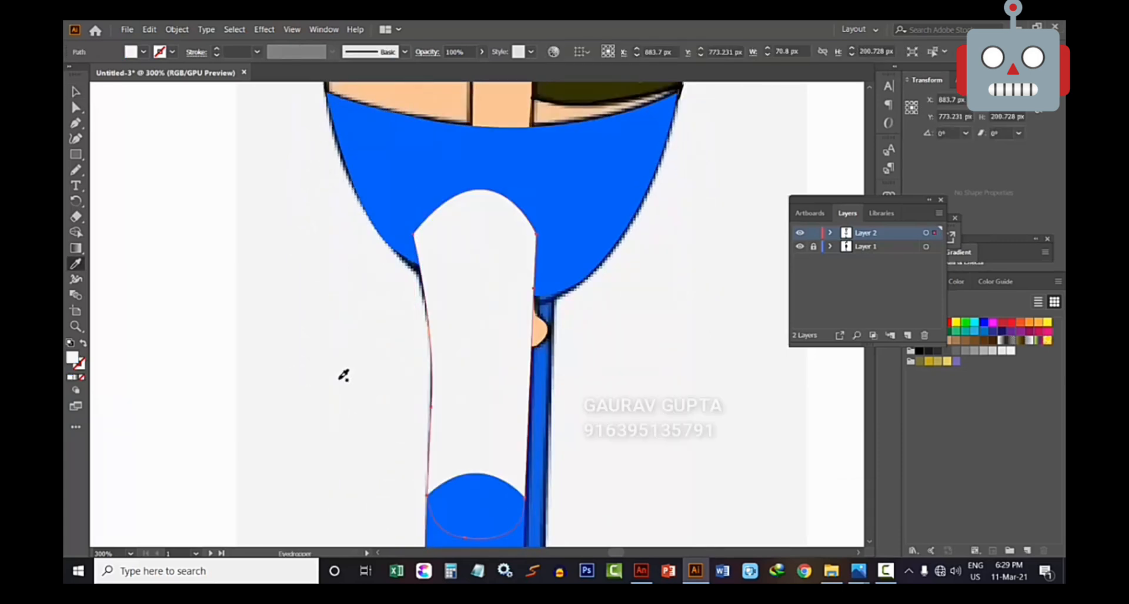
pyautogui.hotkey('ctrl', 'z')
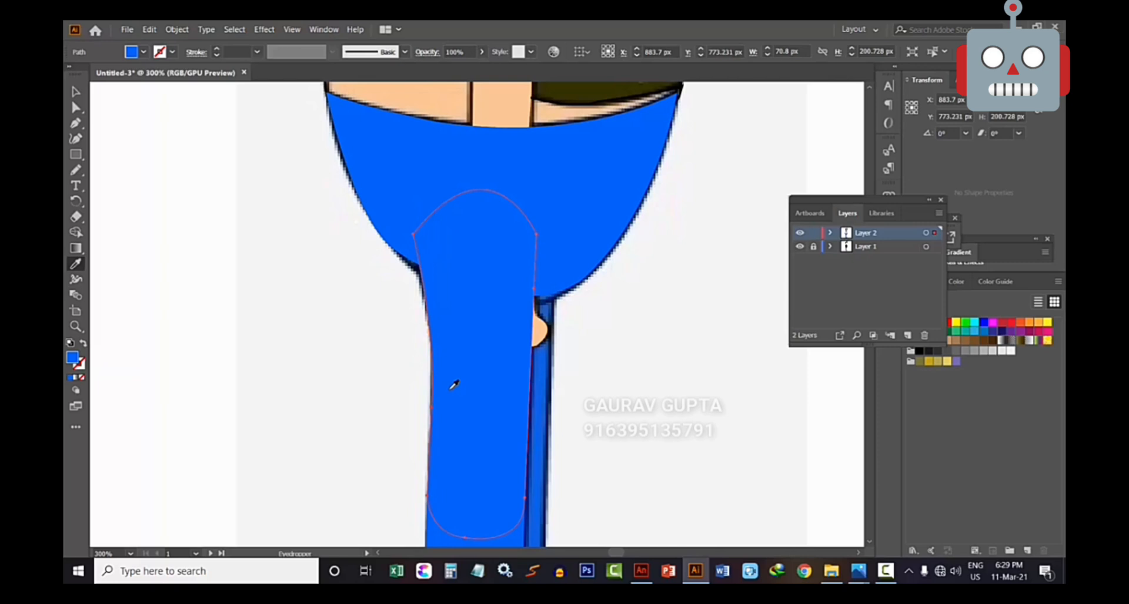
pyautogui.press('v')
pyautogui.click(361, 292)
# Send the blue hip shape to the back of the stacking order, and select the near upper leg
pyautogui.click(391, 194)
pyautogui.rightClick(392, 197)
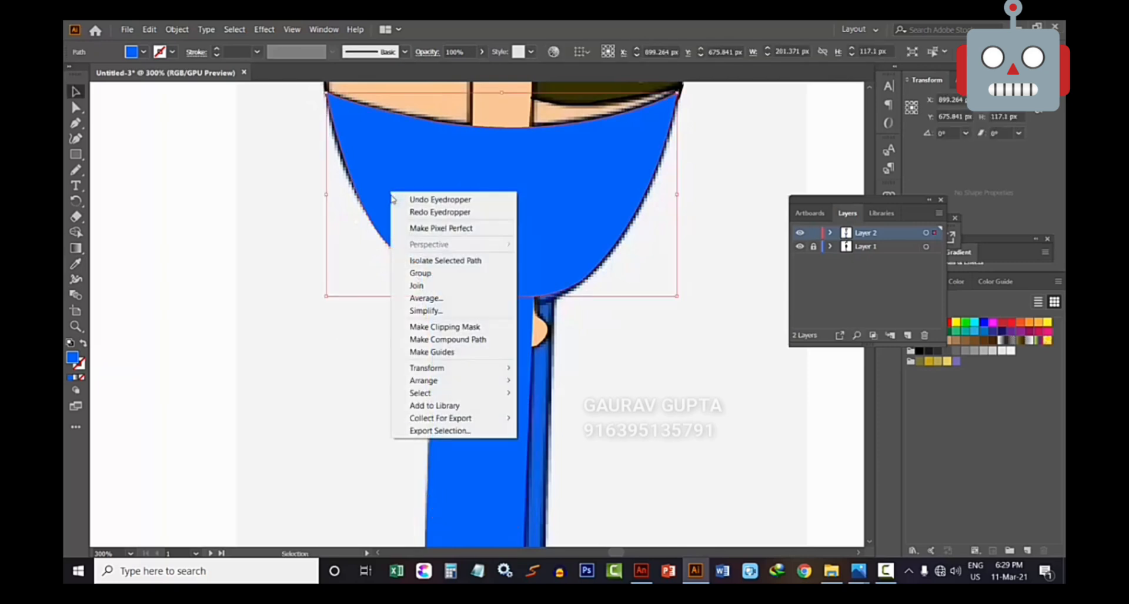
pyautogui.moveTo(403, 380)
pyautogui.click(552, 418)
pyautogui.click(307, 350)
pyautogui.click(458, 235)
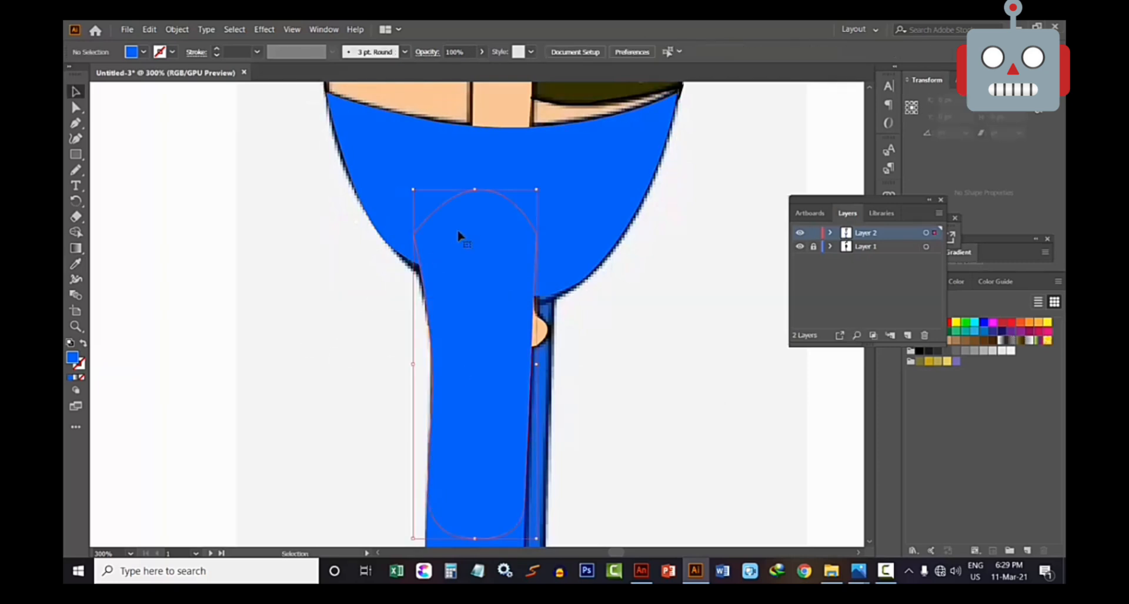
# Bring the blue hip shape to the front so that it covers the top of the leg, and deselect it
pyautogui.click(393, 158)
pyautogui.rightClick(394, 155)
pyautogui.moveTo(517, 345)
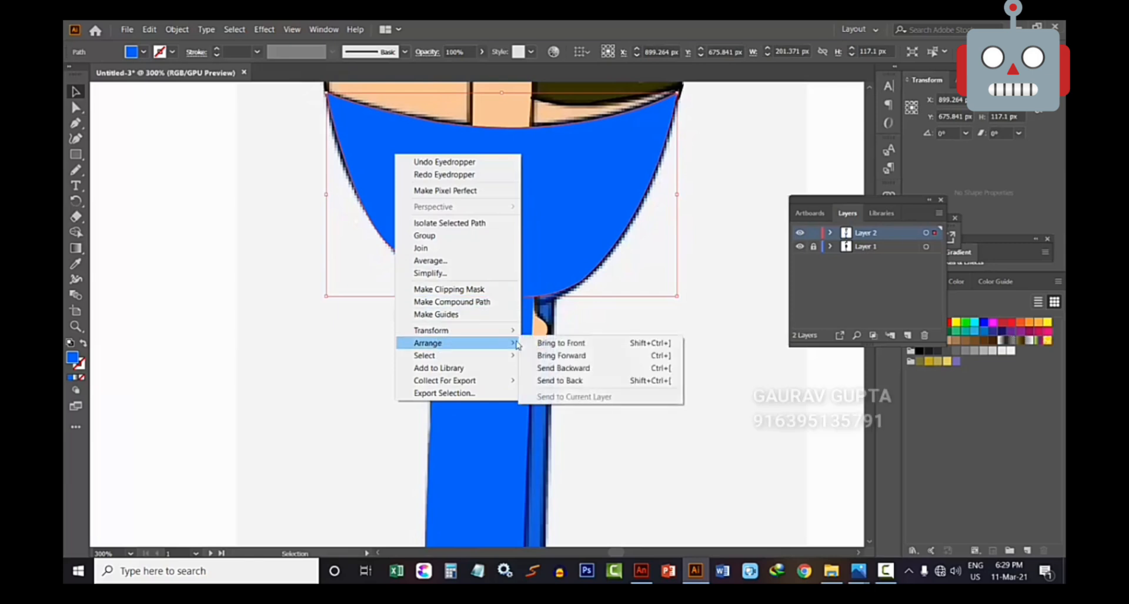
pyautogui.click(560, 343)
pyautogui.click(373, 338)
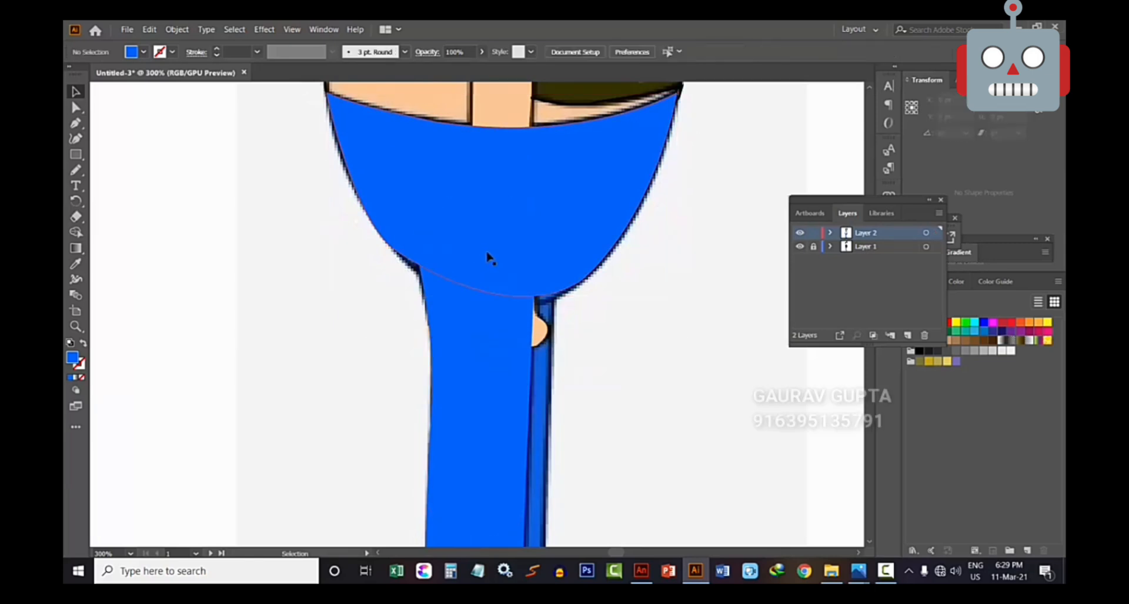
# Fill the near sleeve shape with the dark olive shirt colour sampled from the reference, and deselect it
pyautogui.scroll(-4, 554, 338)
pyautogui.scroll(1, 532, 360)
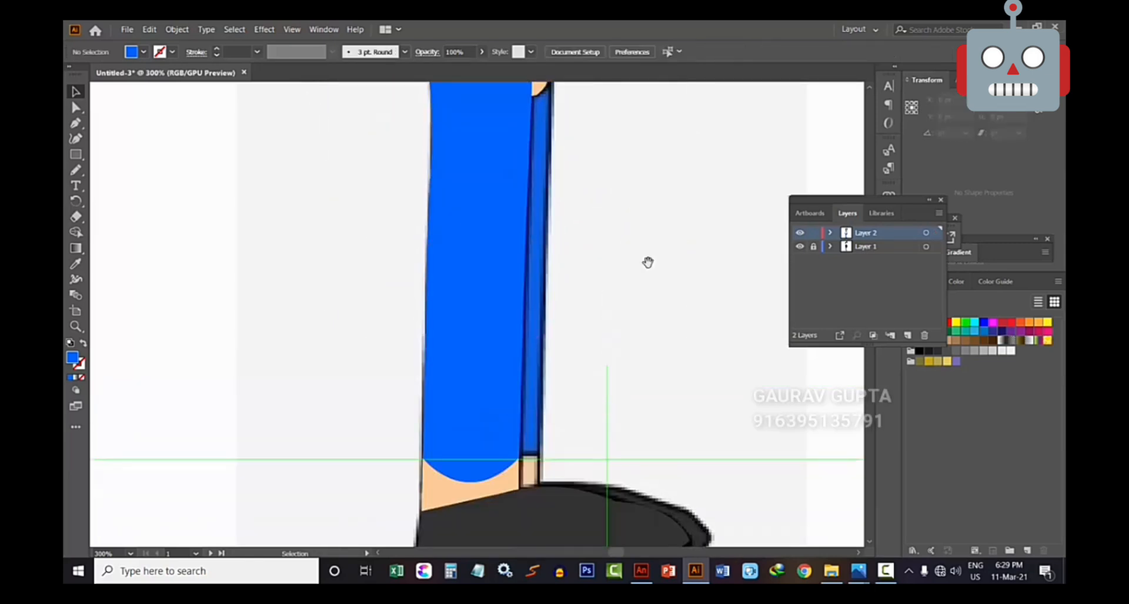
pyautogui.scroll(5, 648, 262)
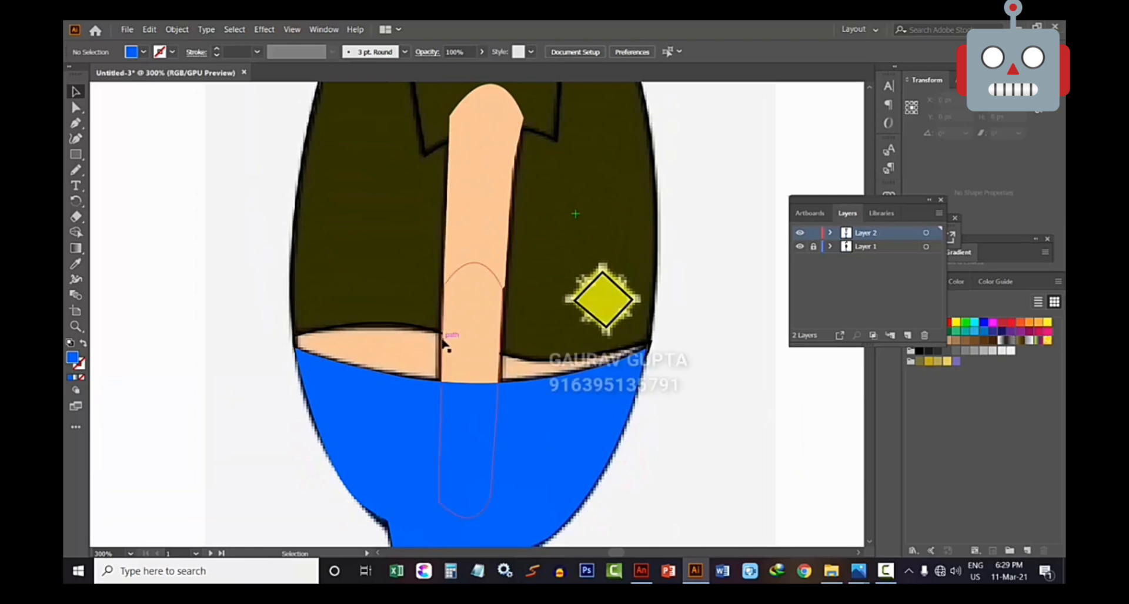
pyautogui.click(444, 341)
pyautogui.scroll(3, 403, 241)
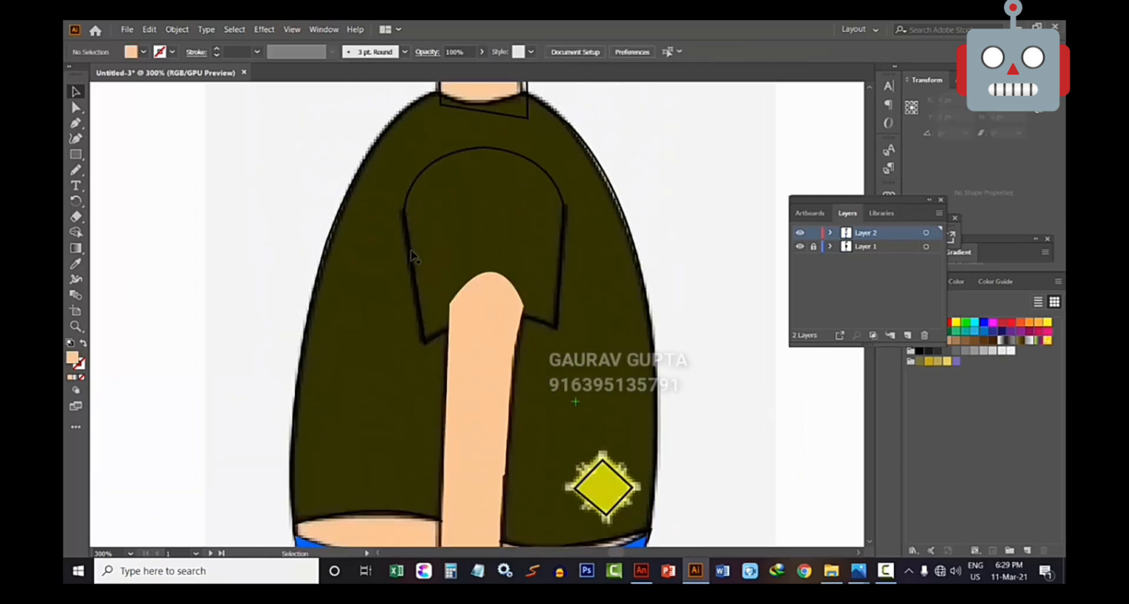
pyautogui.click(415, 245)
pyautogui.press('i')
pyautogui.click(474, 204)
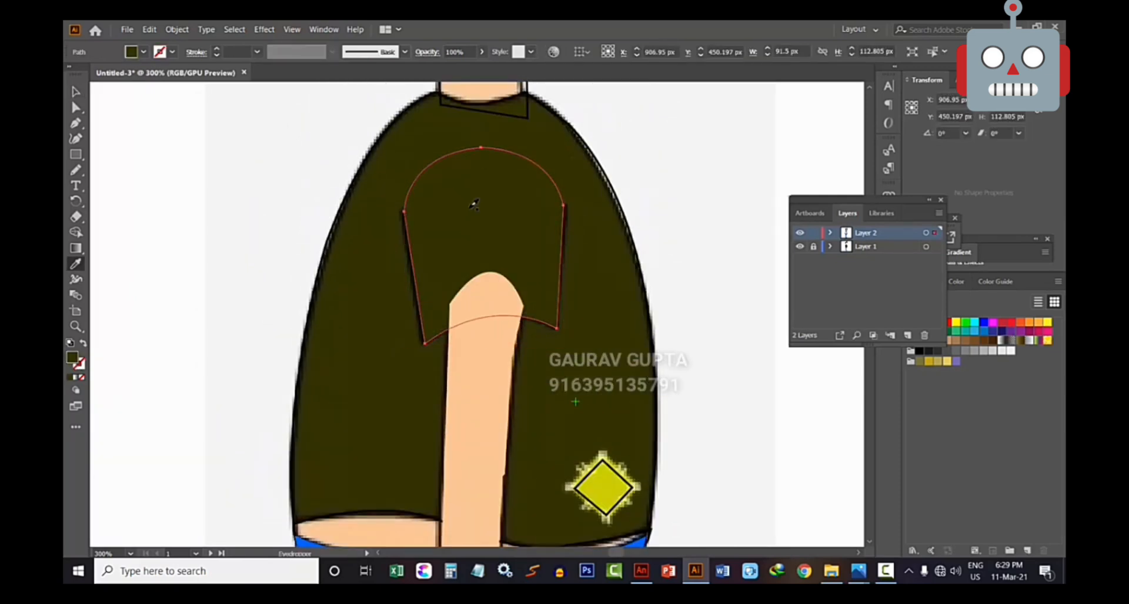
pyautogui.click(273, 183)
# Fill the diamond patch on the lower part of the shirt with the yellow sampled from the reference
pyautogui.scroll(2, 297, 229)
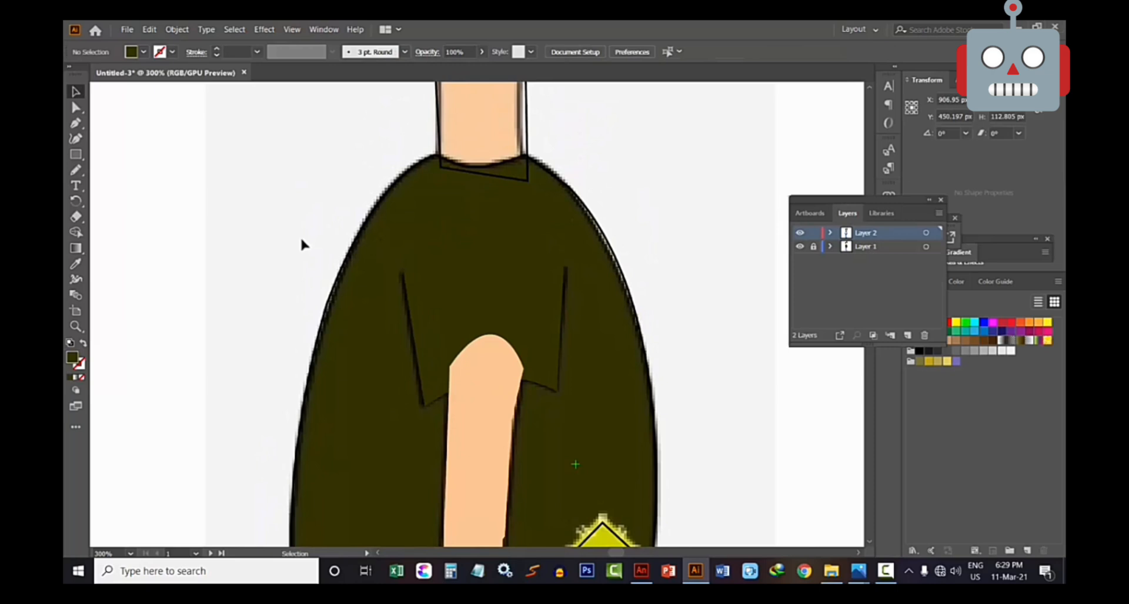
pyautogui.click(338, 281)
pyautogui.scroll(-5, 617, 370)
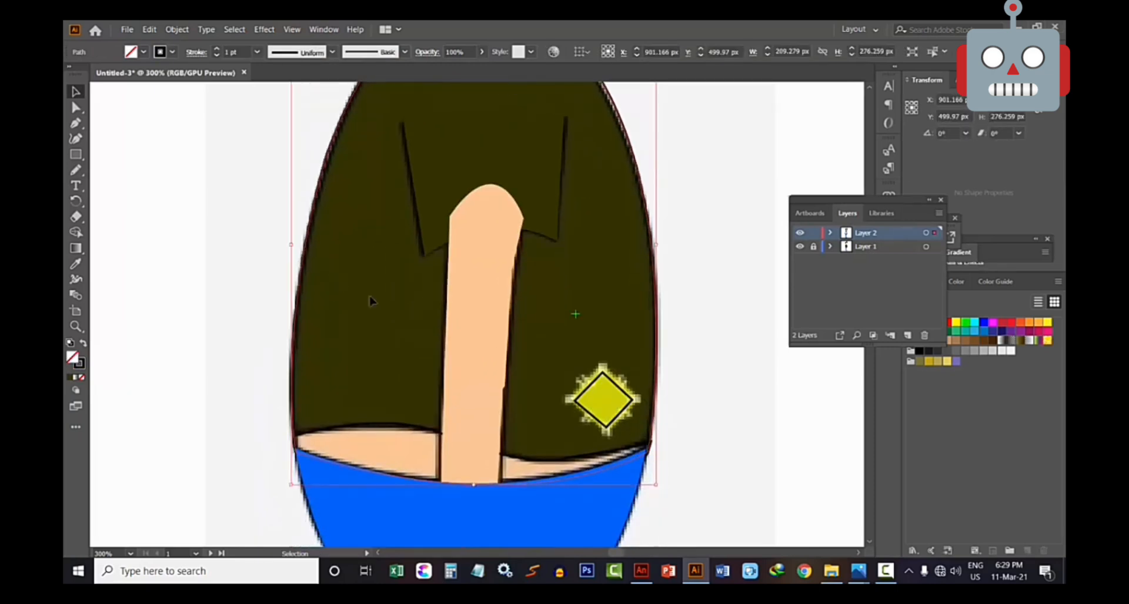
pyautogui.click(598, 387)
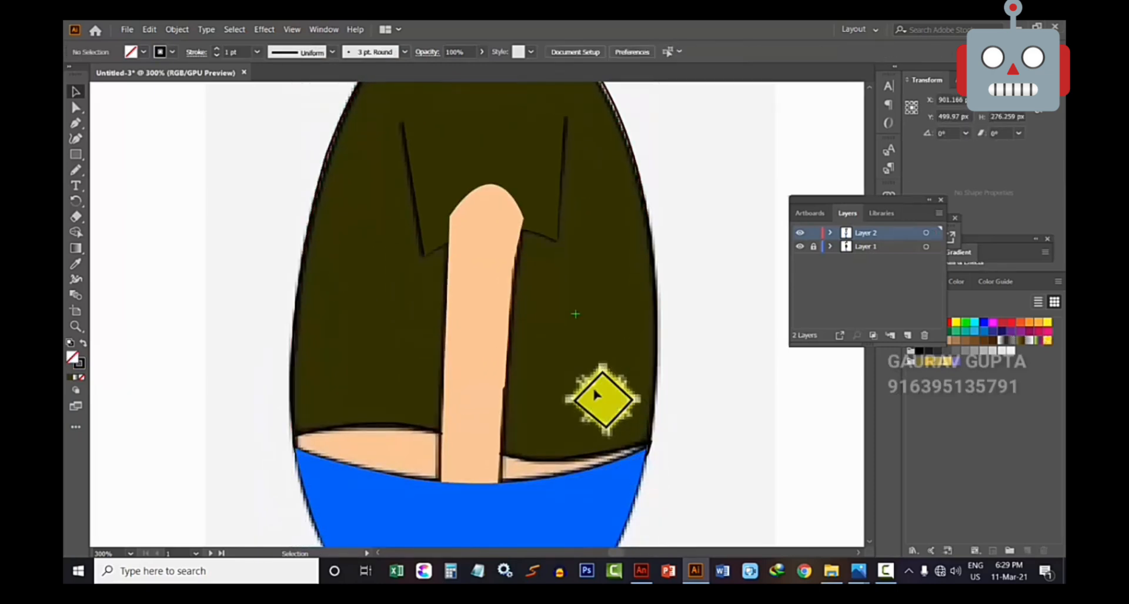
pyautogui.click(589, 387)
pyautogui.press('i')
pyautogui.click(600, 392)
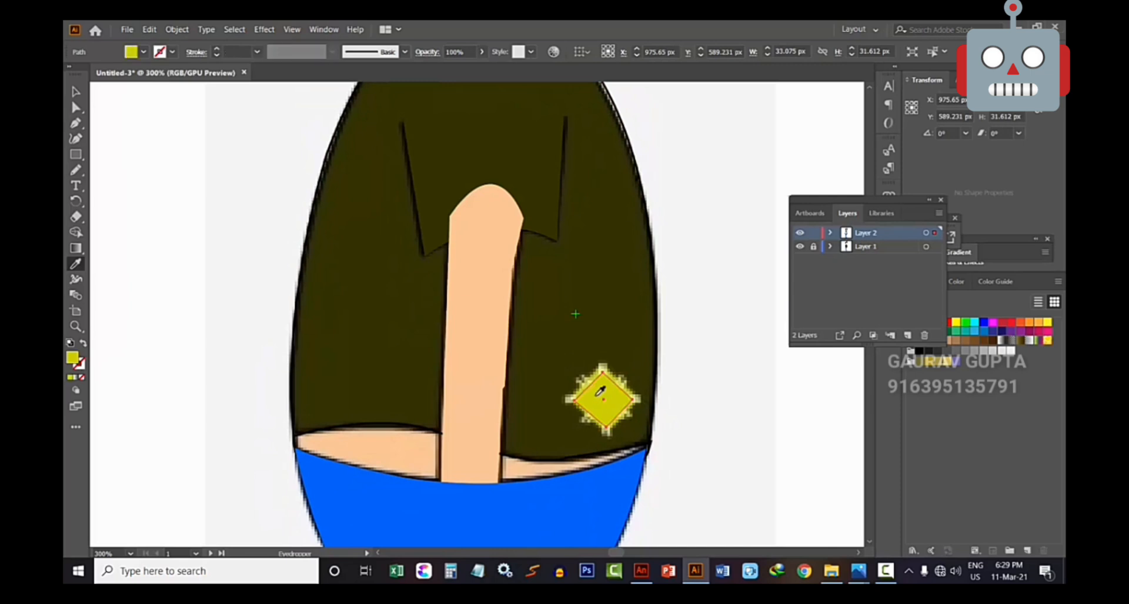
pyautogui.press('v')
# Fill the bare waist shape between shirt and trousers with the skin tone sampled from the reference
pyautogui.click(297, 305)
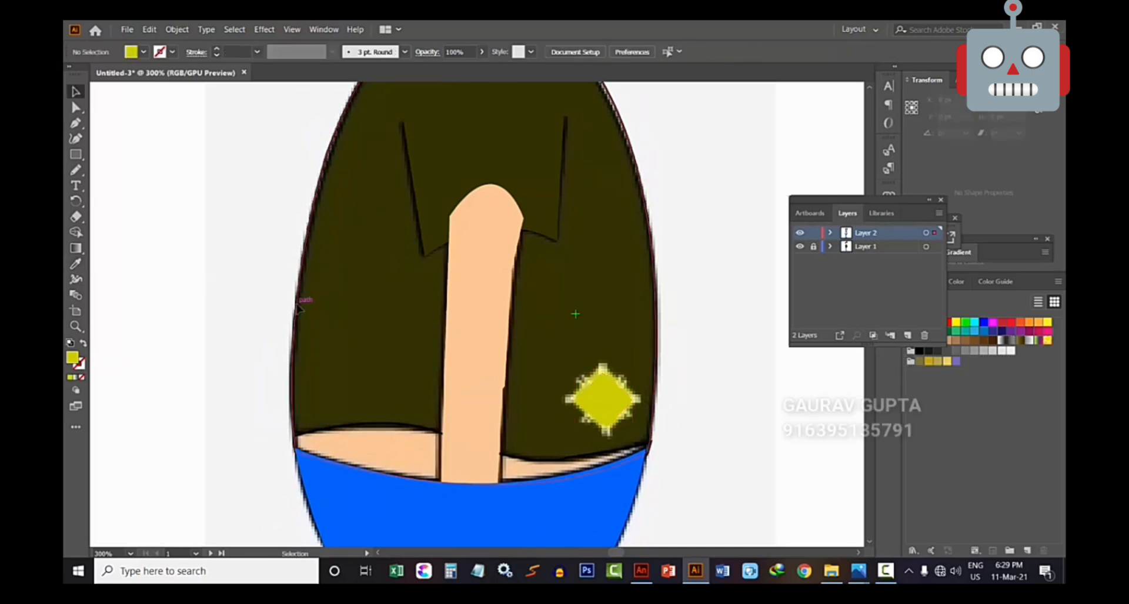
pyautogui.press('i')
pyautogui.press('v')
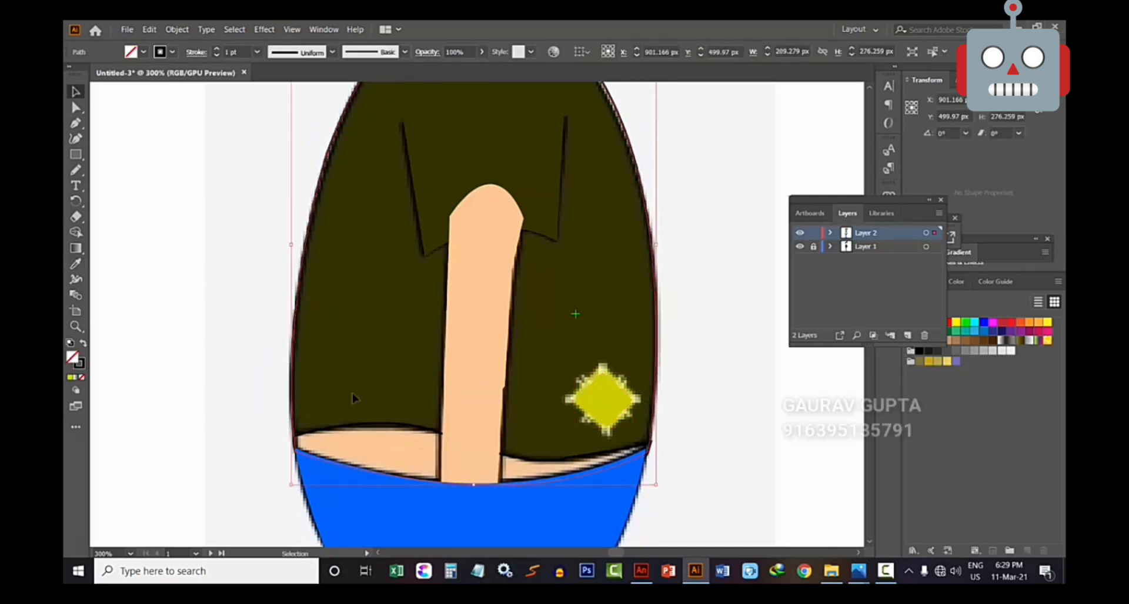
pyautogui.click(360, 426)
pyautogui.press('i')
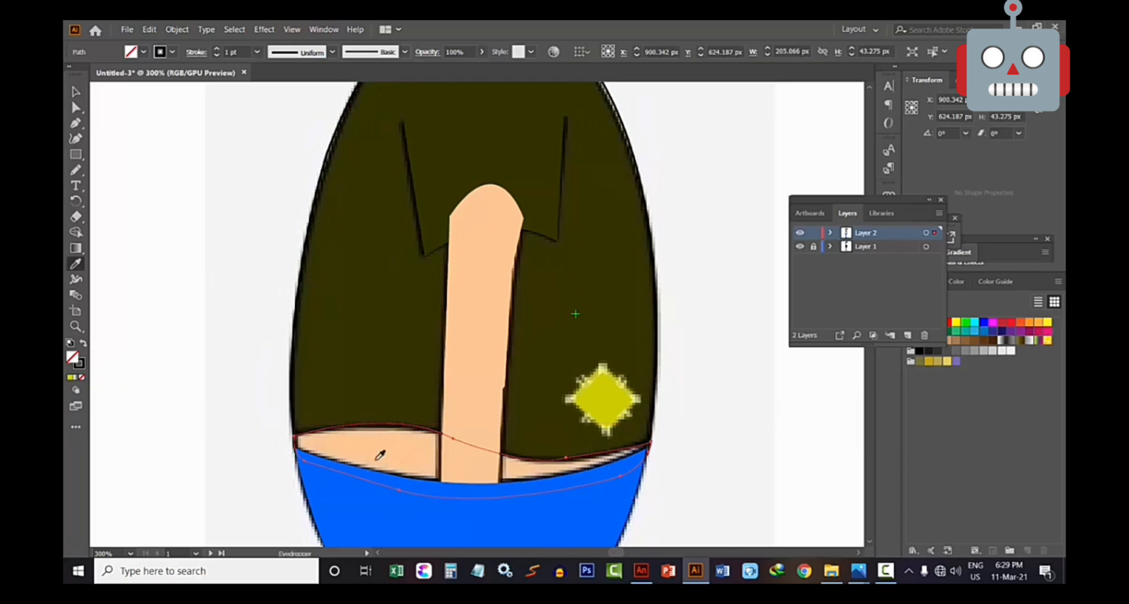
pyautogui.click(378, 453)
pyautogui.press('v')
# Fill the torso shape with the dark olive shirt colour sampled from the reference, and send it to the back
pyautogui.click(298, 301)
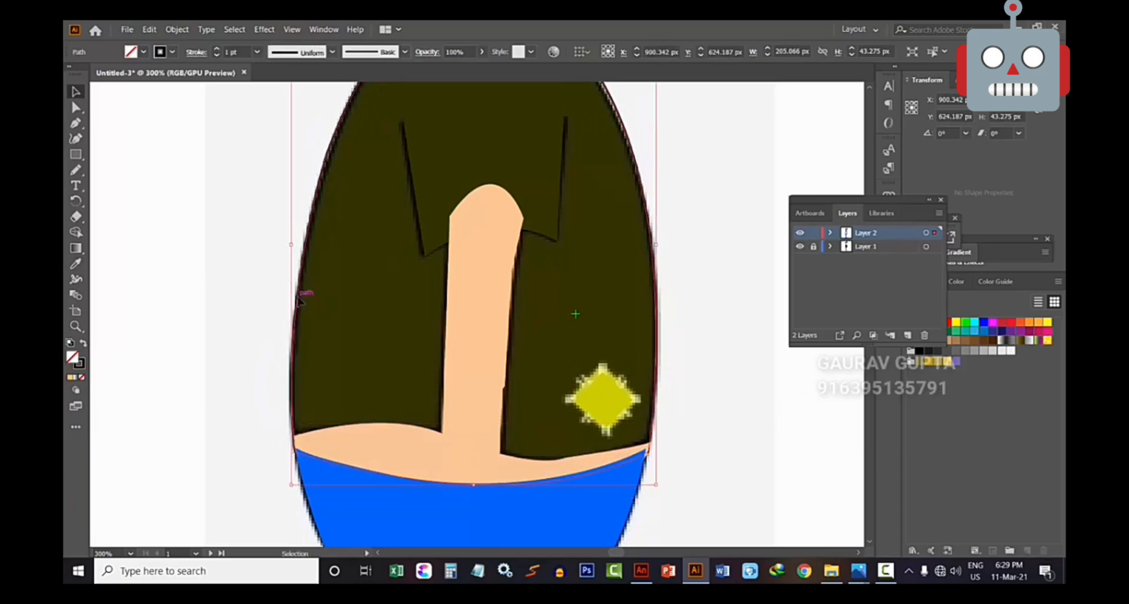
pyautogui.press('i')
pyautogui.click(349, 285)
pyautogui.press('v')
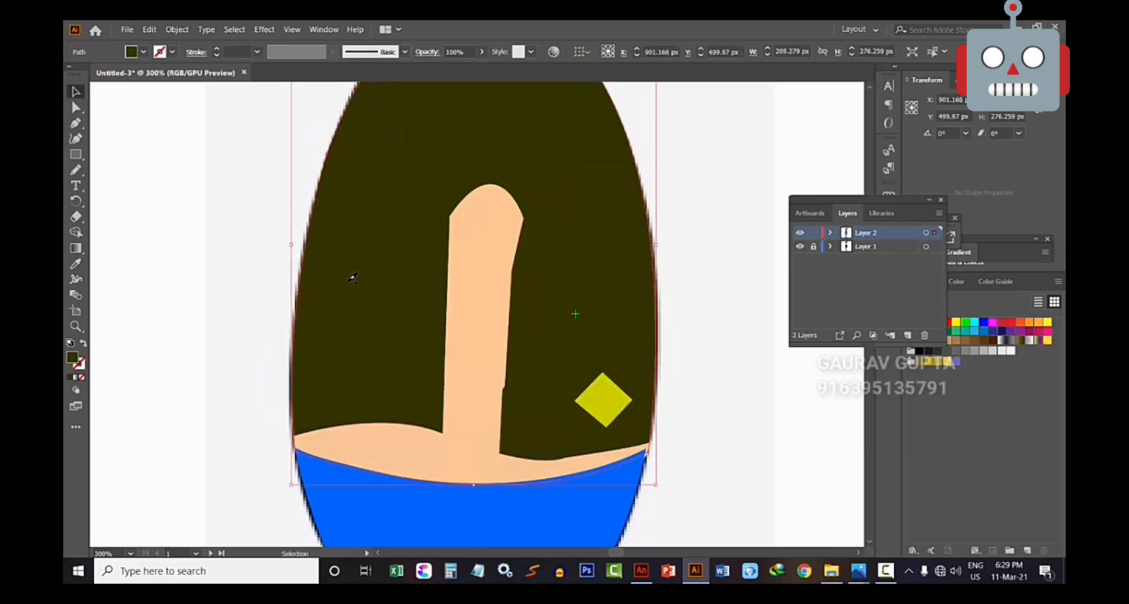
pyautogui.rightClick(349, 284)
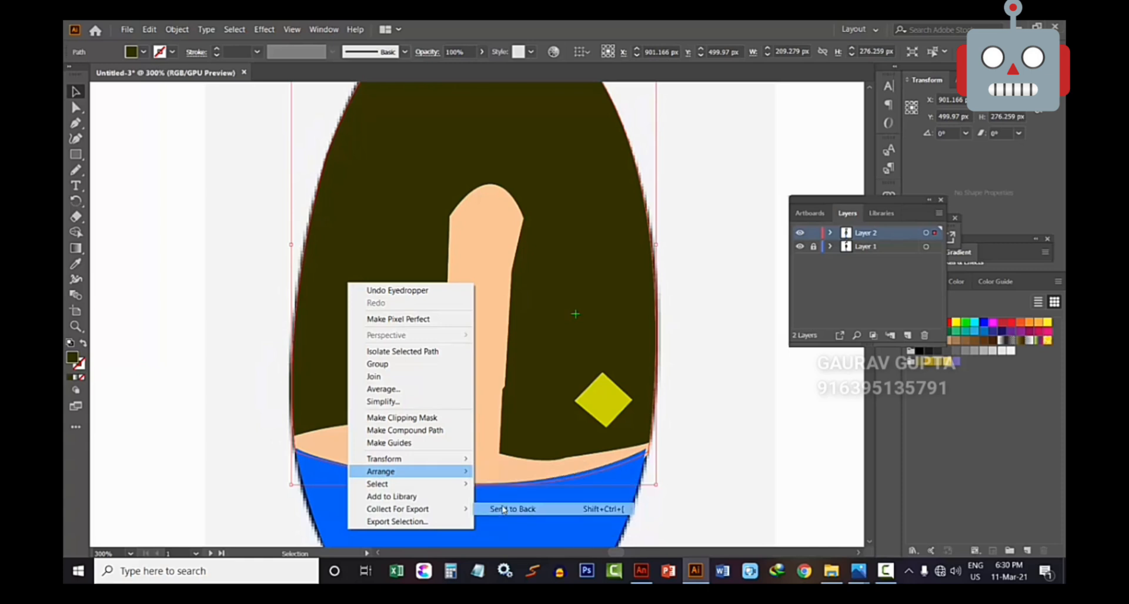
pyautogui.click(510, 509)
# Fill the neck shape with the skin tone sampled from the reference, and deselect it
pyautogui.scroll(1, 276, 307)
pyautogui.scroll(1, 276, 307)
pyautogui.click(481, 196)
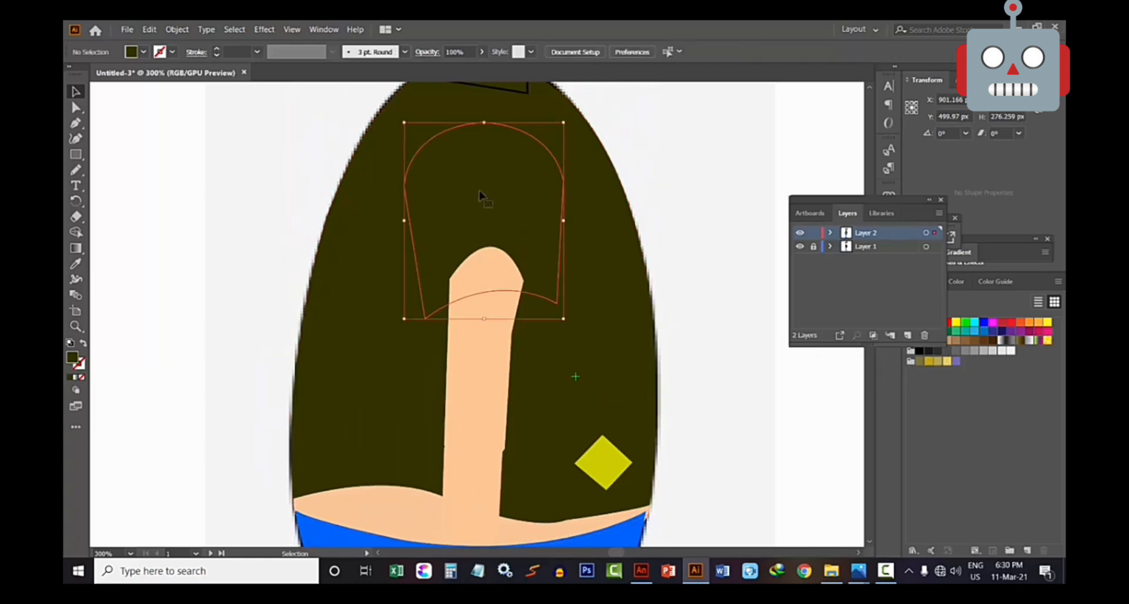
pyautogui.click(238, 165)
pyautogui.scroll(5, 378, 247)
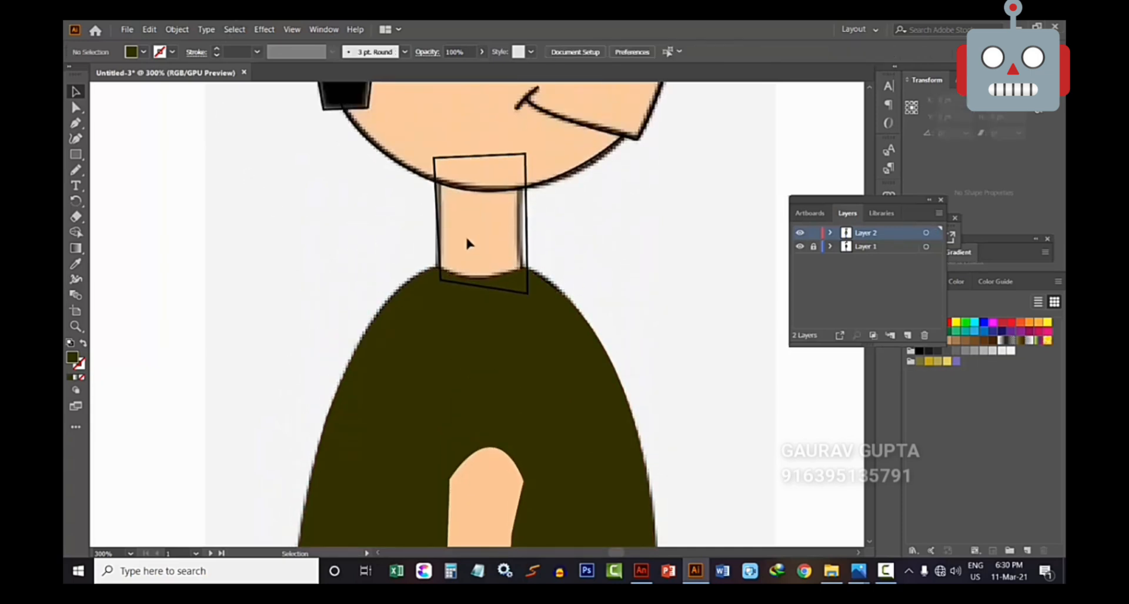
pyautogui.click(440, 244)
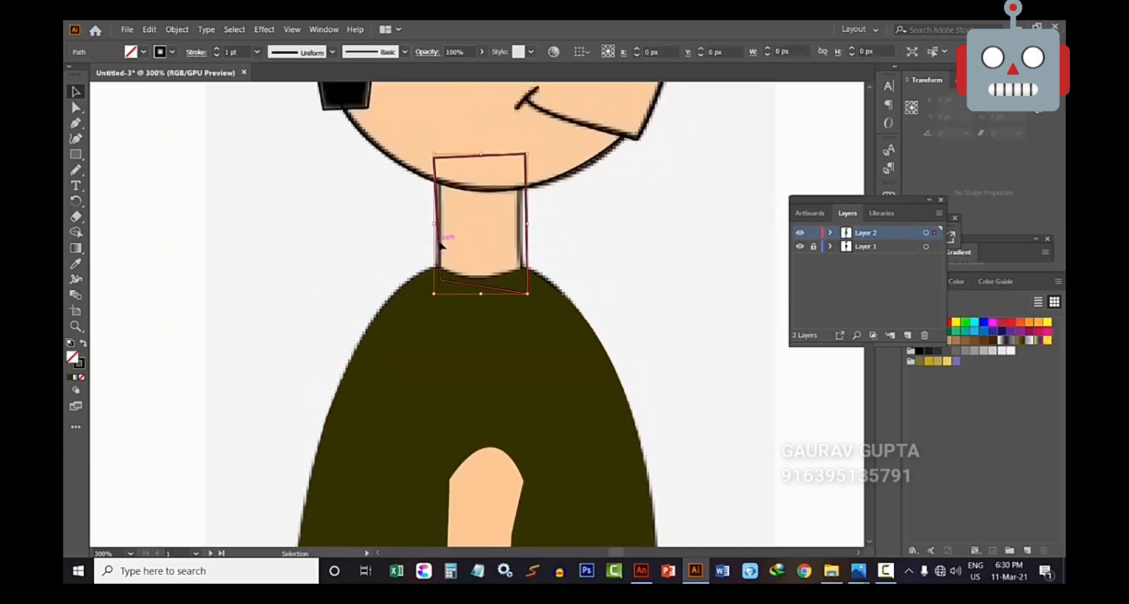
pyautogui.press('i')
pyautogui.click(456, 237)
pyautogui.click(321, 235)
# Fill the small highlight ellipse inside the pupil with the white sampled from the reference
pyautogui.scroll(5, 329, 247)
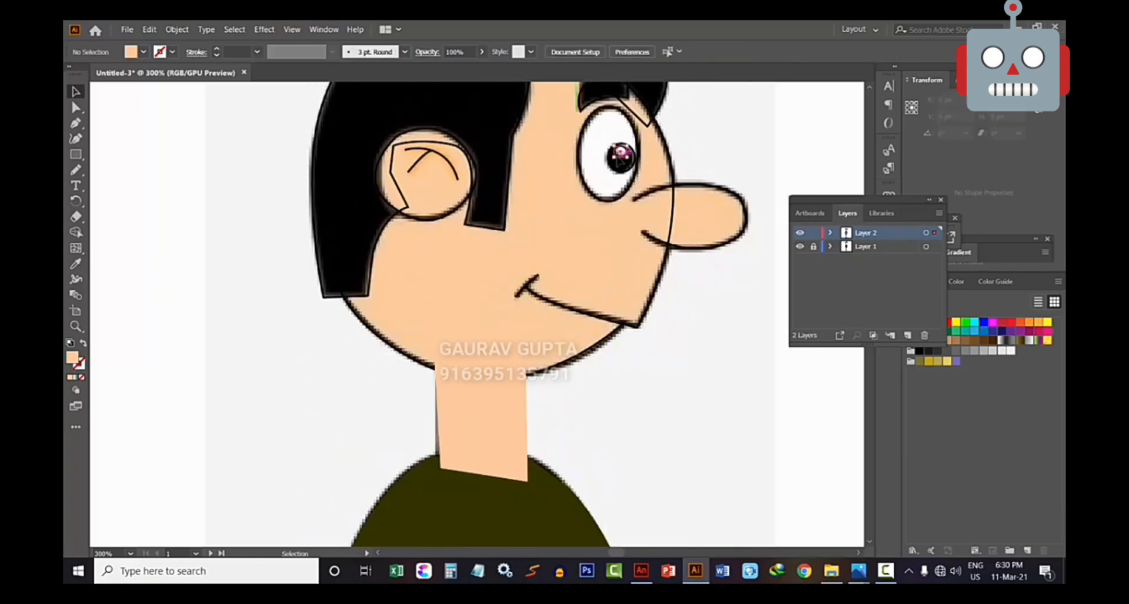
pyautogui.click(620, 153)
pyautogui.press('i')
pyautogui.click(625, 150)
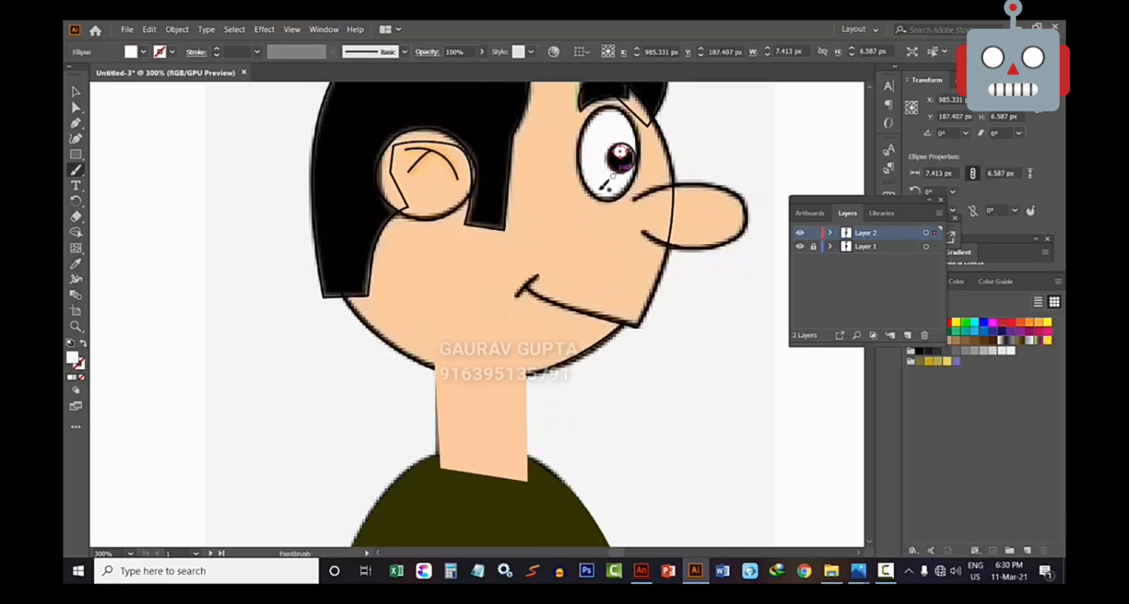
# Try to fill the large eyeball ellipse with the white sampled from the reference
pyautogui.press('v')
pyautogui.click(600, 201)
pyautogui.click(604, 202)
pyautogui.press('i')
pyautogui.click(594, 165)
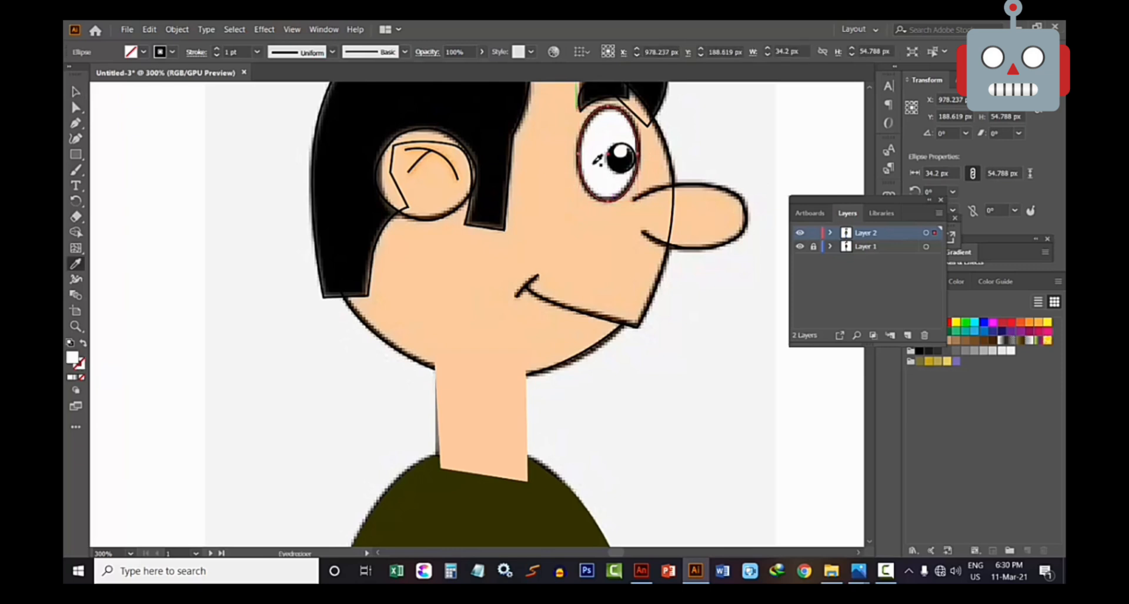
# Fill the pupil ellipse with the black sampled from the reference
pyautogui.press('v')
pyautogui.click(617, 173)
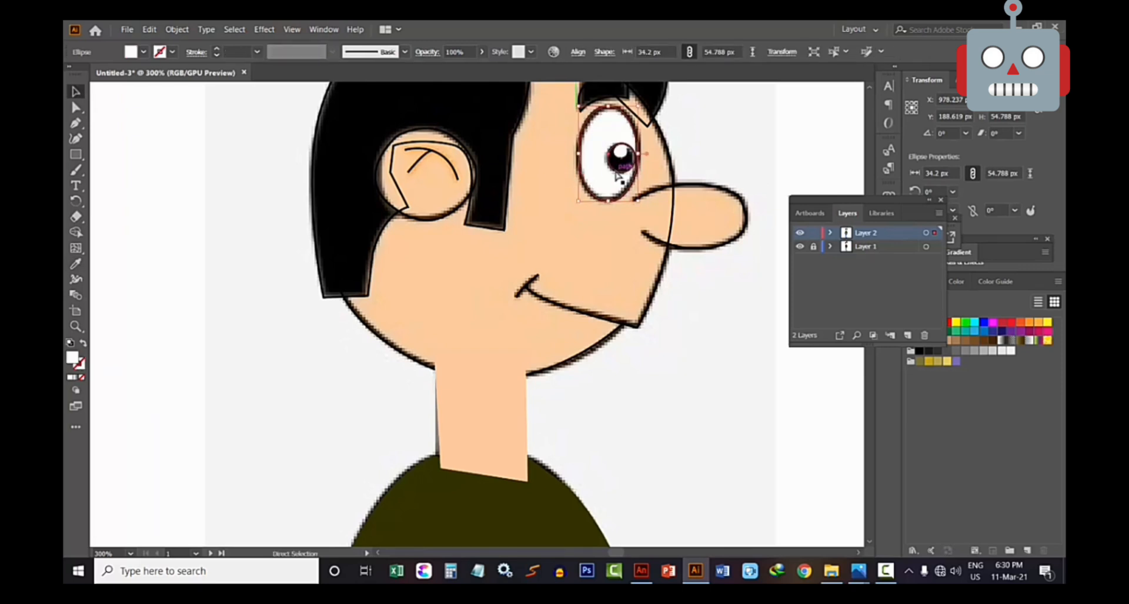
pyautogui.press('i')
pyautogui.click(622, 162)
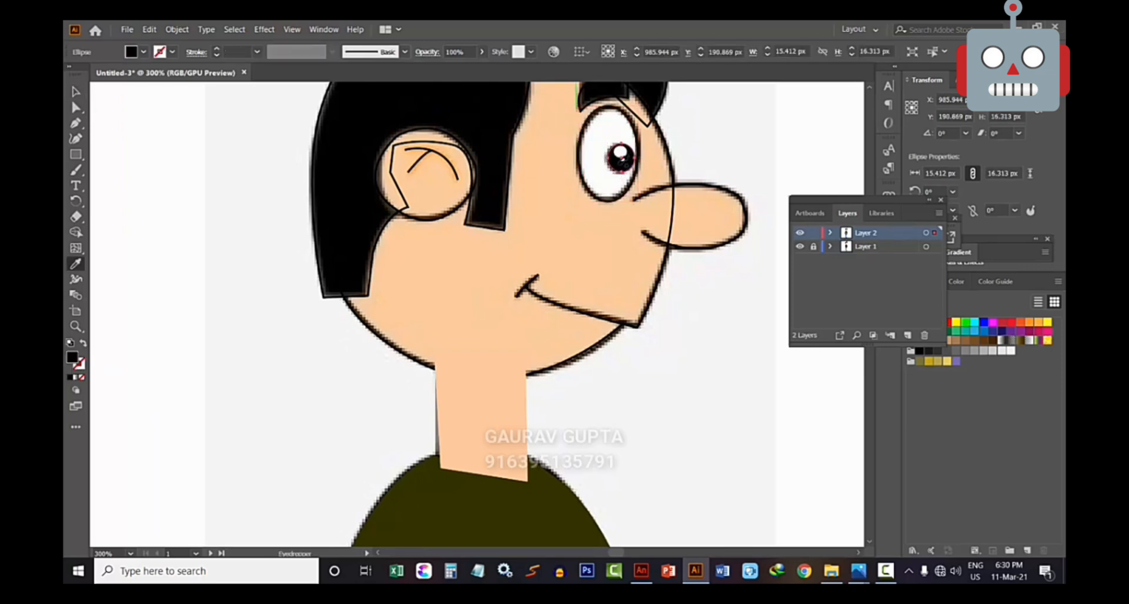
# Fill the eyeball ellipse around the pupil with the white sampled from the reference
pyautogui.press('v')
pyautogui.click(593, 187)
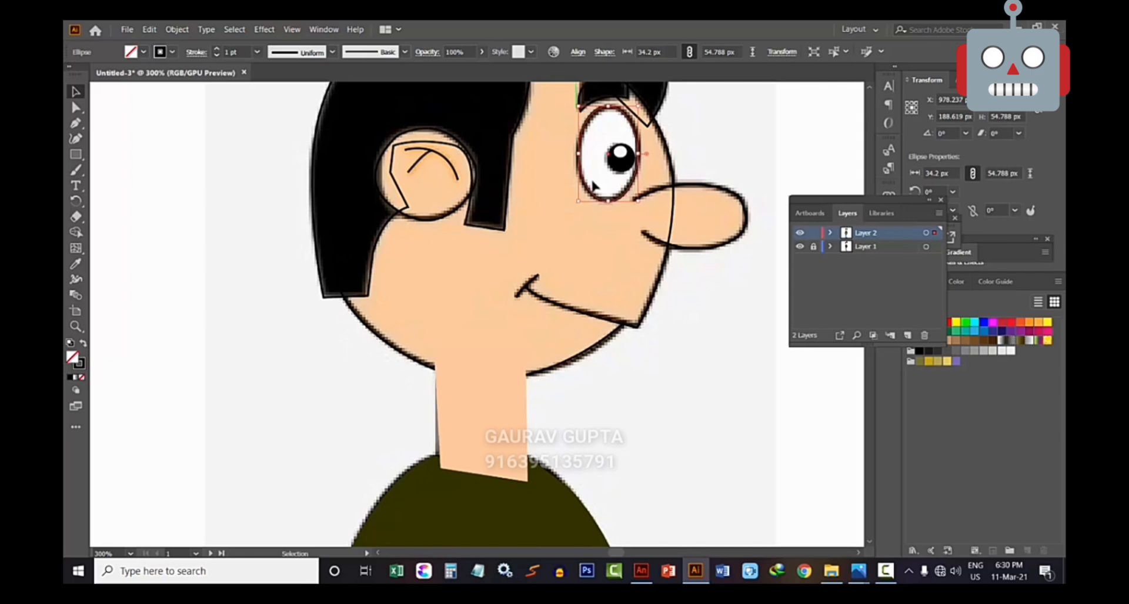
pyautogui.press('i')
pyautogui.click(597, 173)
# Fill the nose shape with the skin tone sampled from the reference
pyautogui.press('v')
pyautogui.click(703, 248)
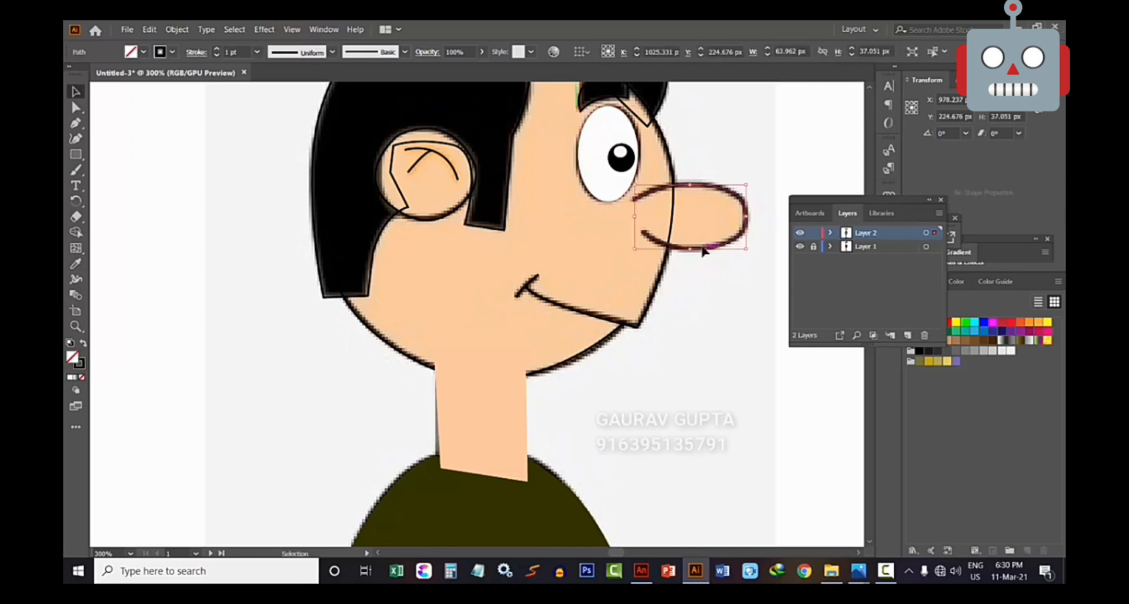
pyautogui.press('i')
pyautogui.click(702, 213)
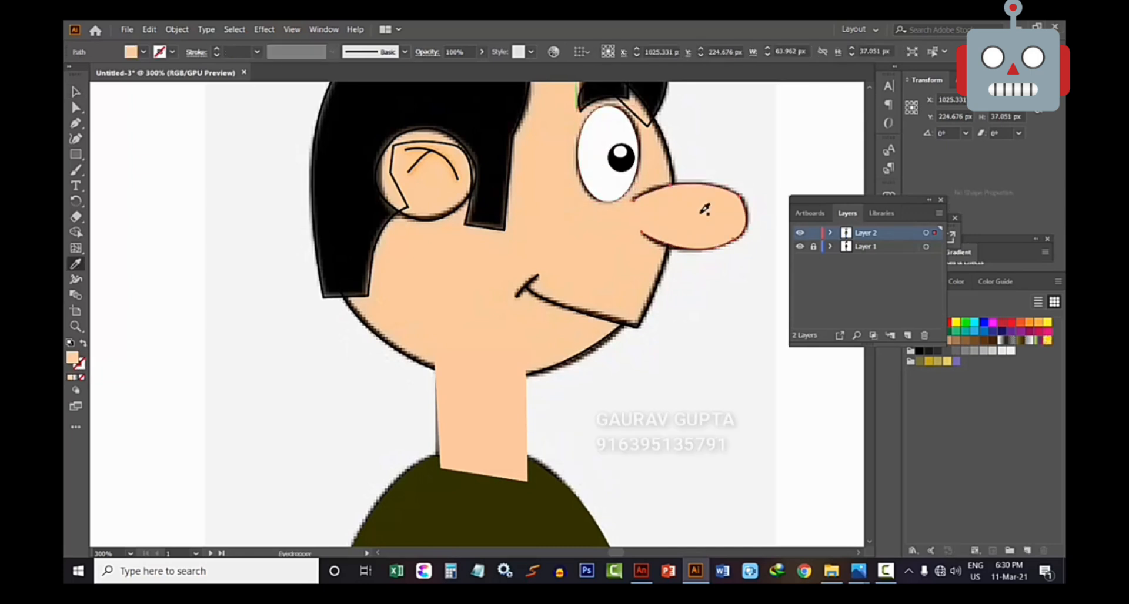
pyautogui.press('v')
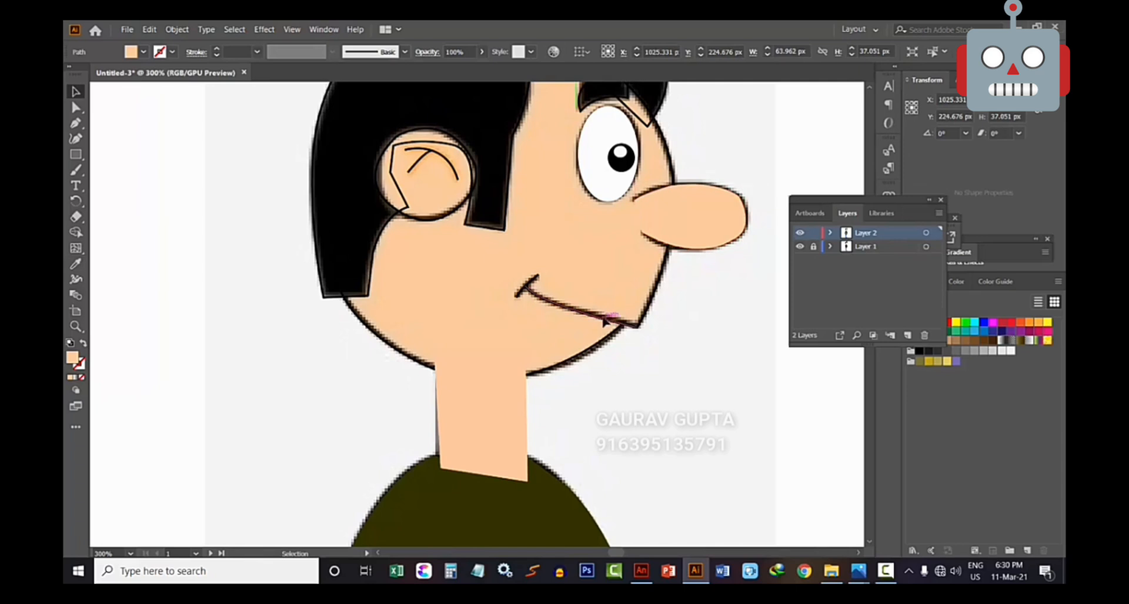
# Fill the round ear shape with the skin tone sampled from the reference
pyautogui.click(568, 364)
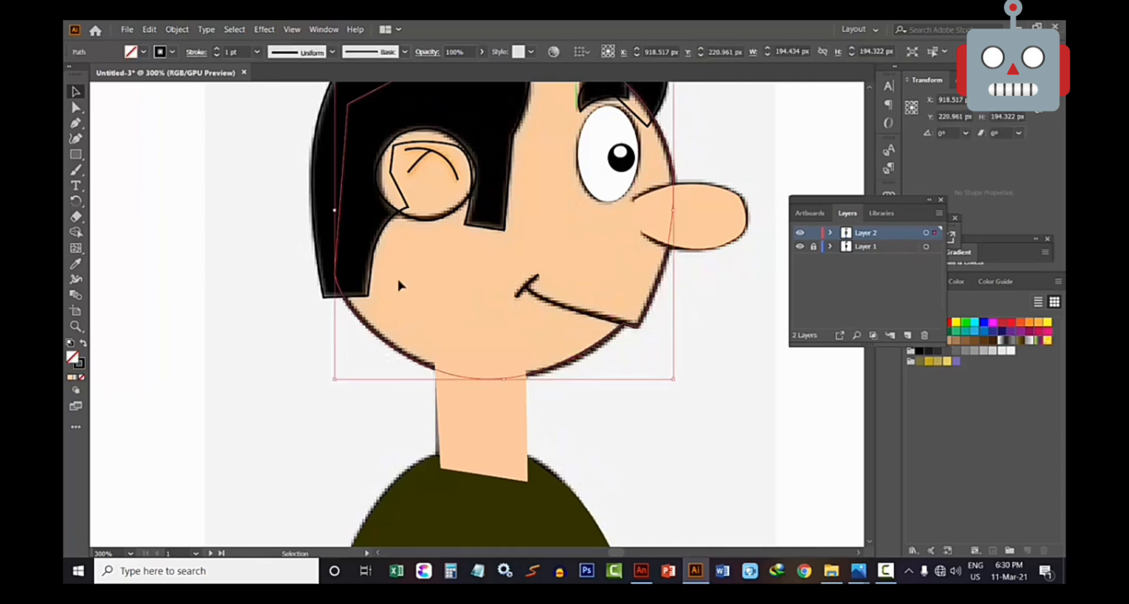
pyautogui.scroll(2, 406, 282)
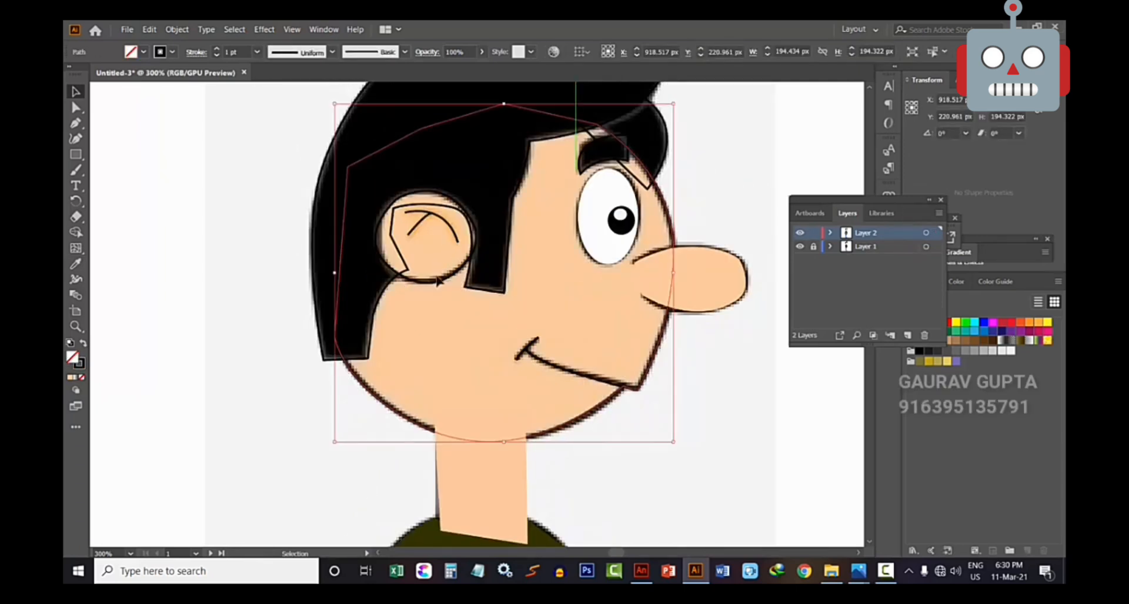
pyautogui.click(438, 282)
pyautogui.press('i')
pyautogui.click(425, 266)
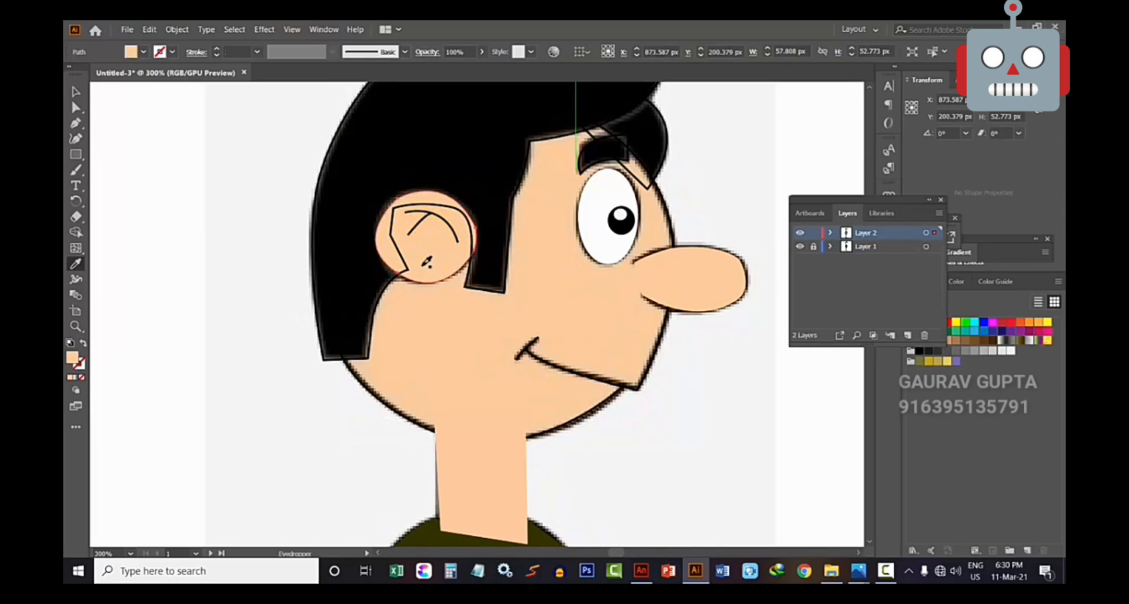
# Fill the main hair shape with the black sampled from the reference
pyautogui.press('v')
pyautogui.click(355, 347)
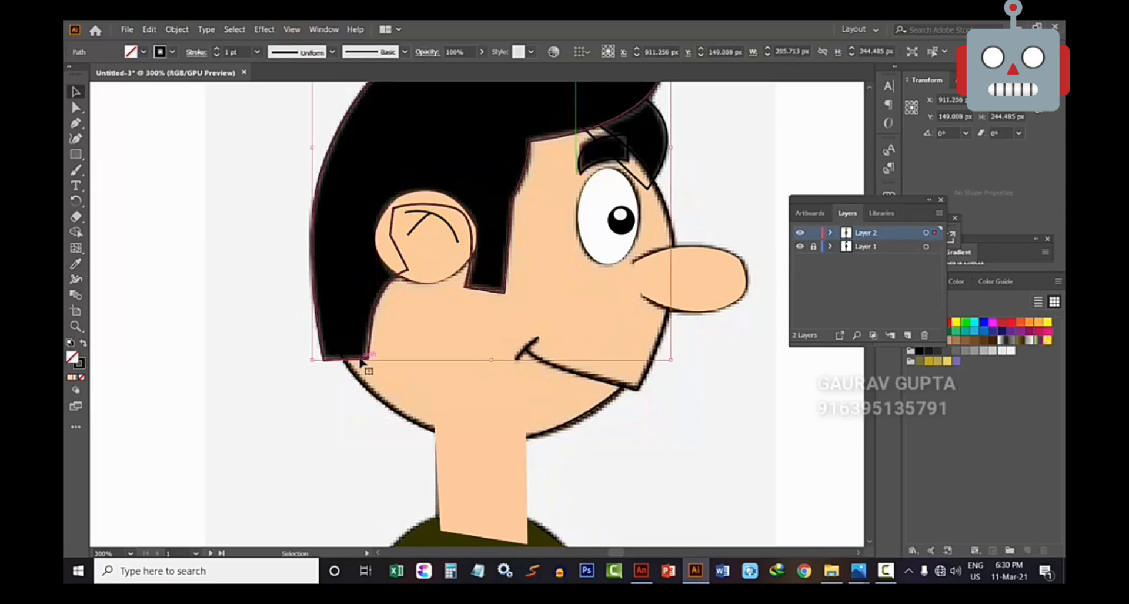
pyautogui.press('i')
pyautogui.click(351, 285)
pyautogui.press('v')
# Fill the eyebrow shape above the eye with the black sampled from the reference
pyautogui.scroll(4, 353, 285)
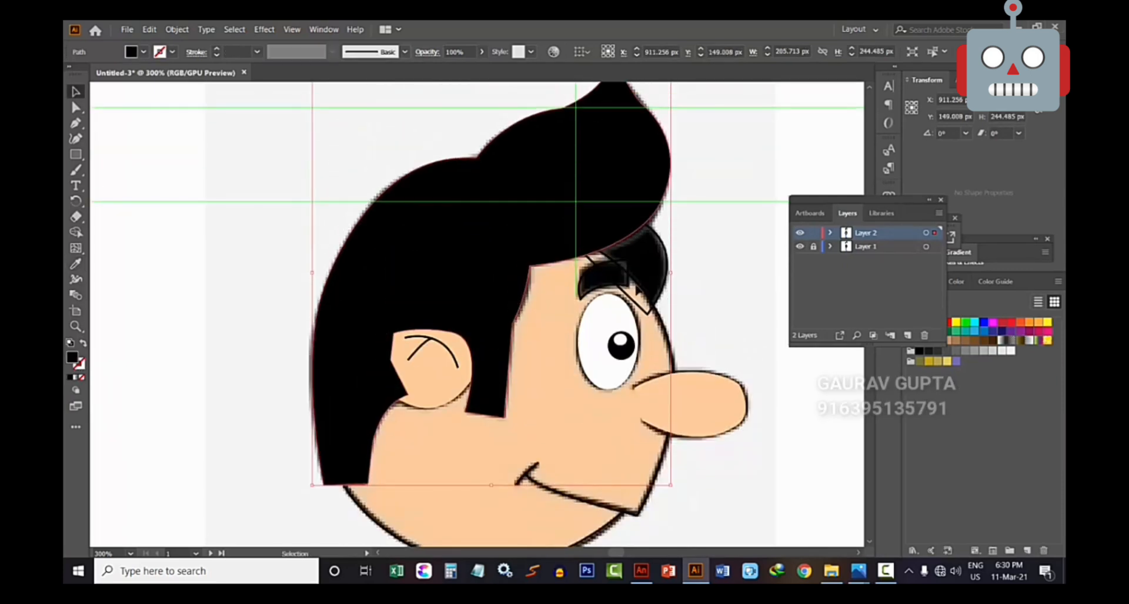
pyautogui.click(605, 275)
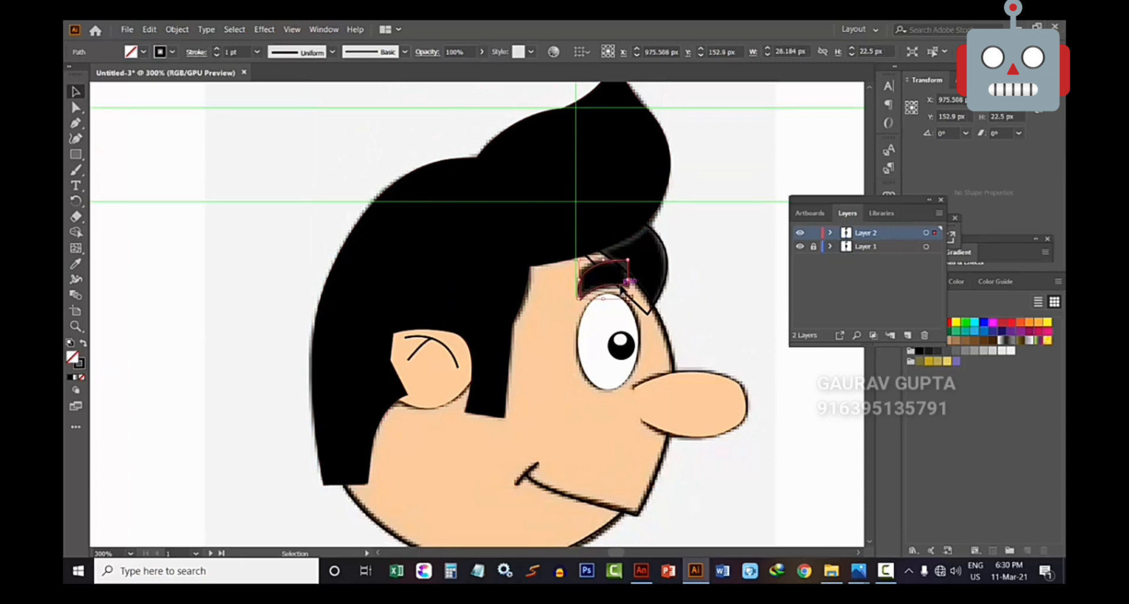
pyautogui.press('i')
pyautogui.click(603, 278)
pyautogui.press('v')
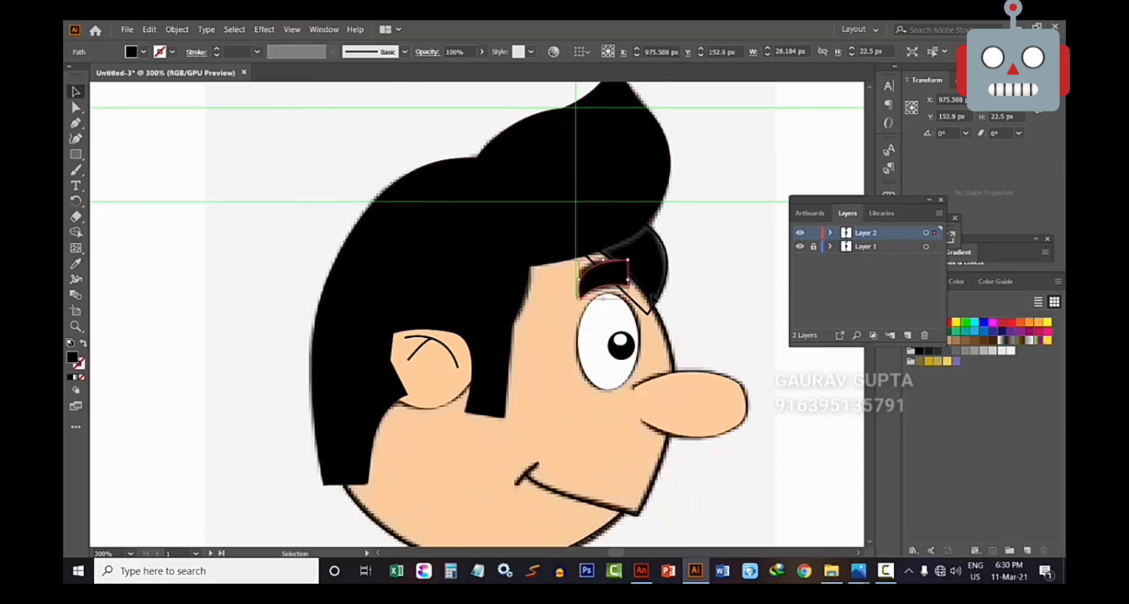
# Fill the small hair lock over the forehead with the black sampled from the reference, and clear the selection
pyautogui.click(660, 299)
pyautogui.press('i')
pyautogui.click(653, 255)
pyautogui.scroll(1, 655, 255)
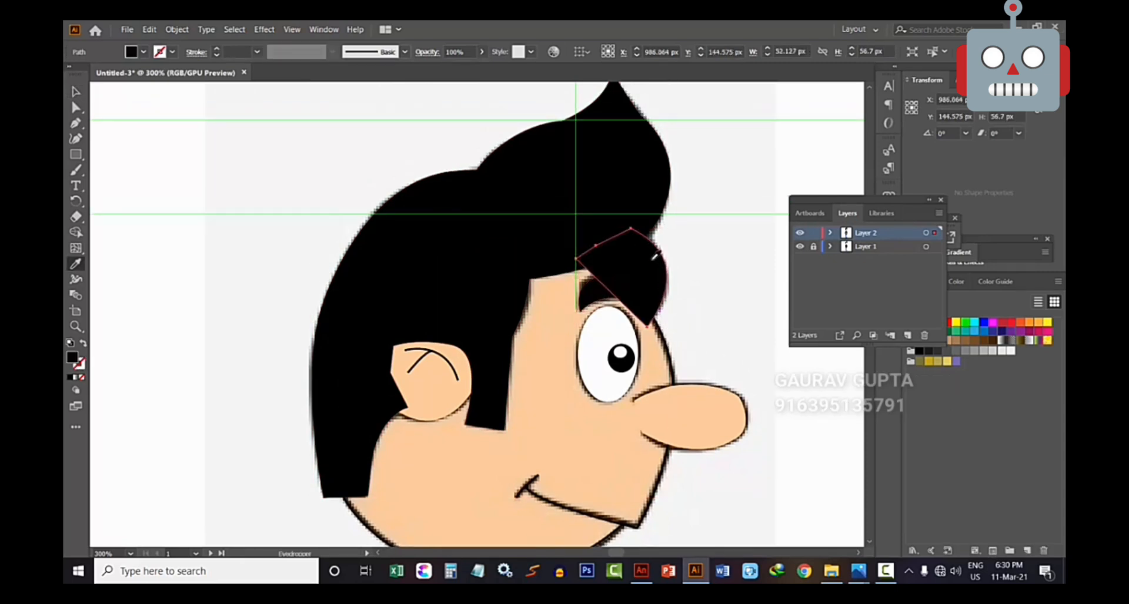
pyautogui.scroll(1, 653, 255)
pyautogui.press('v')
pyautogui.click(542, 179)
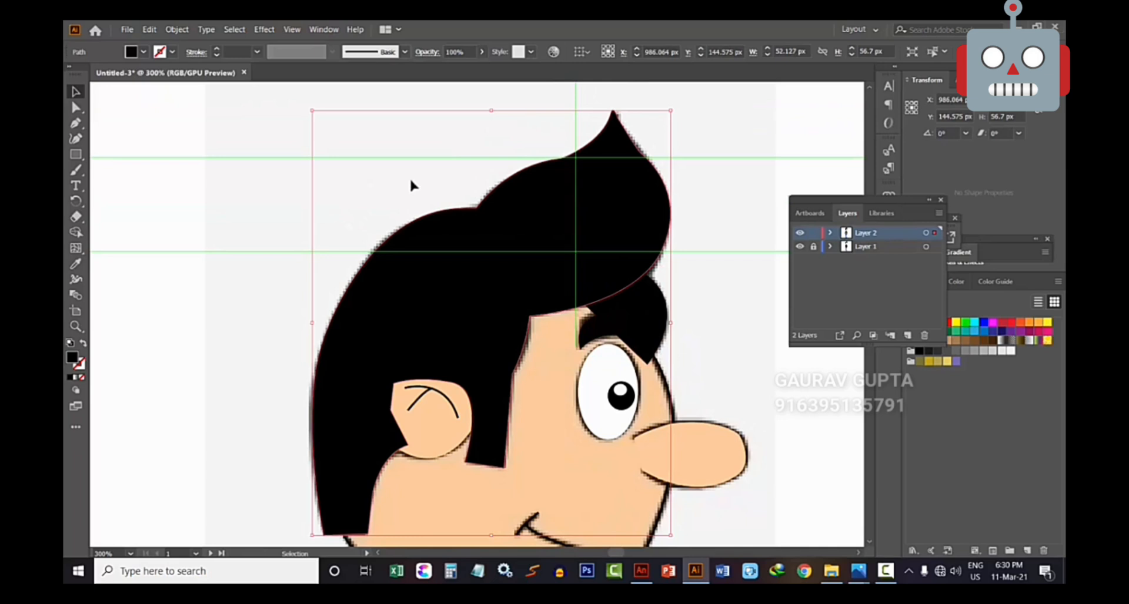
pyautogui.click(233, 249)
pyautogui.scroll(-3, 370, 353)
pyautogui.click(444, 357)
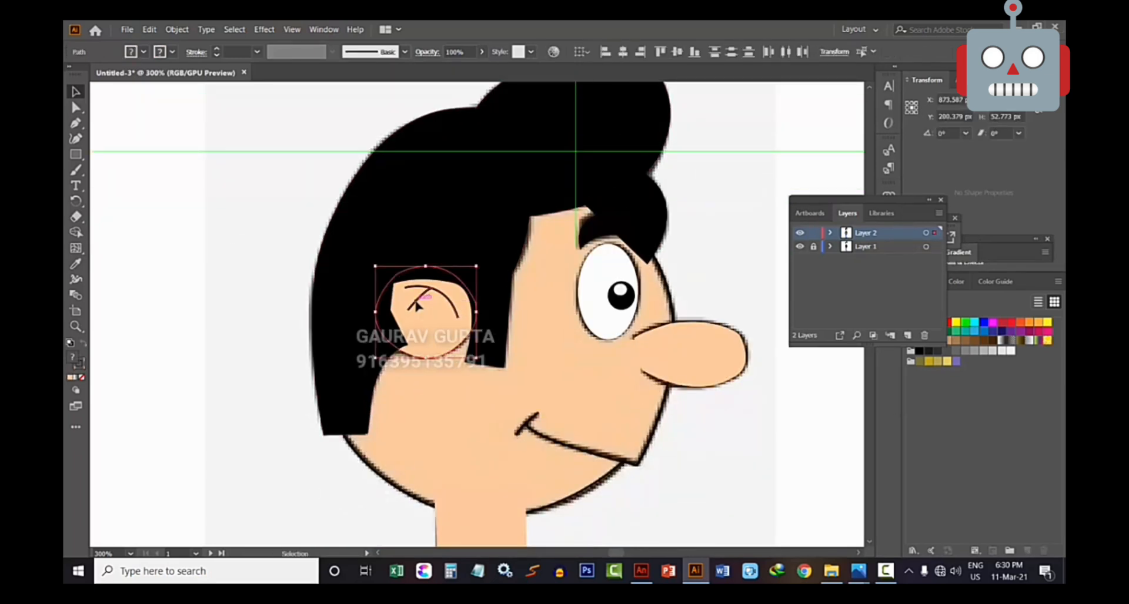
pyautogui.rightClick(416, 305)
pyautogui.moveTo(456, 477)
pyautogui.click(562, 474)
pyautogui.click(563, 475)
# Select the ear shape together with its inner detail lines, bring them to the front, and deselect them
pyautogui.click(416, 309)
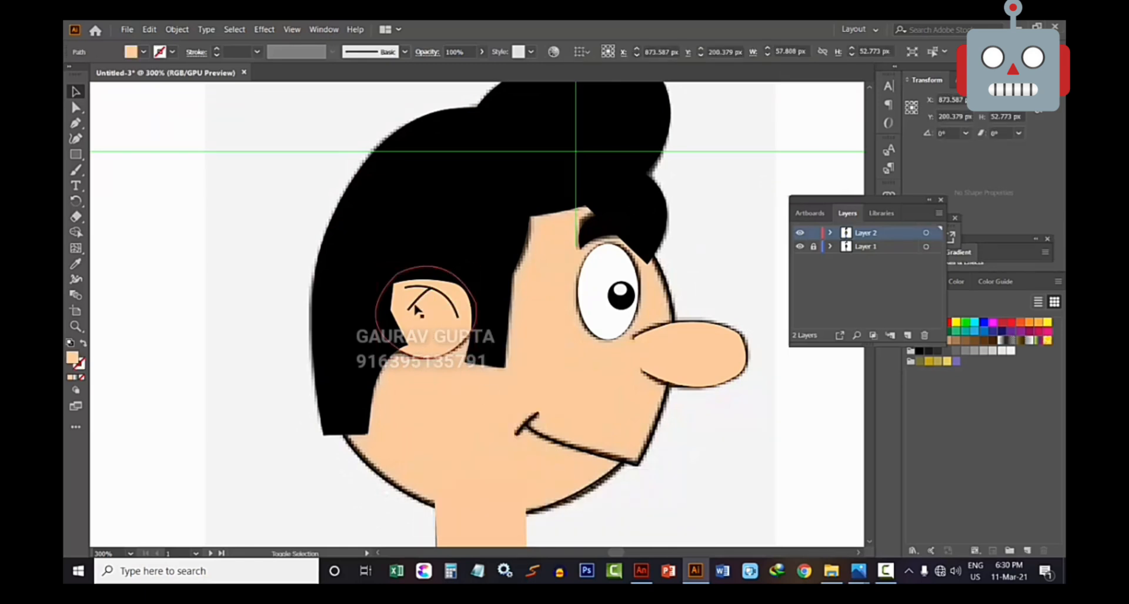
pyautogui.keyDown('shift'); pyautogui.click(415, 304); pyautogui.keyUp('shift')
pyautogui.keyDown('shift'); pyautogui.click(450, 304); pyautogui.keyUp('shift')
pyautogui.keyDown('shift'); pyautogui.click(436, 340); pyautogui.keyUp('shift')
pyautogui.rightClick(436, 341)
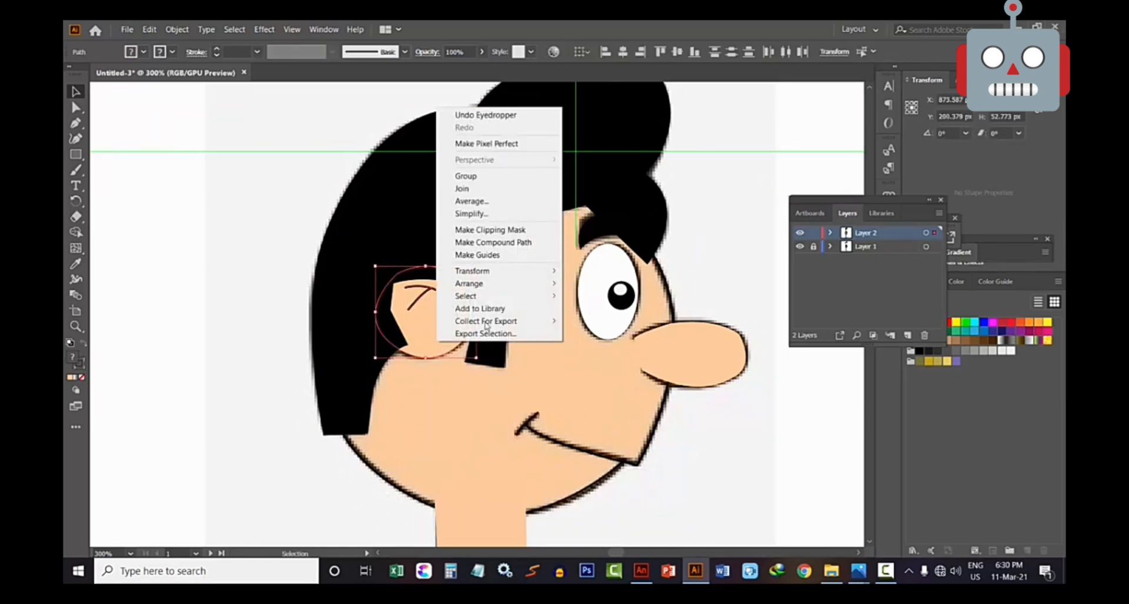
pyautogui.moveTo(534, 284)
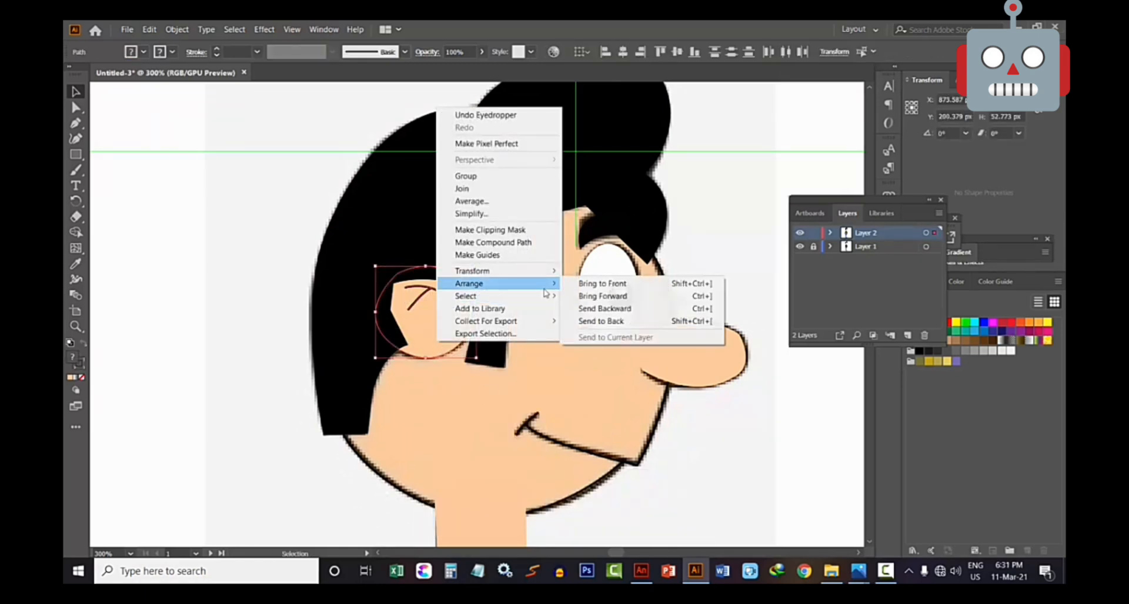
pyautogui.click(577, 285)
pyautogui.click(257, 227)
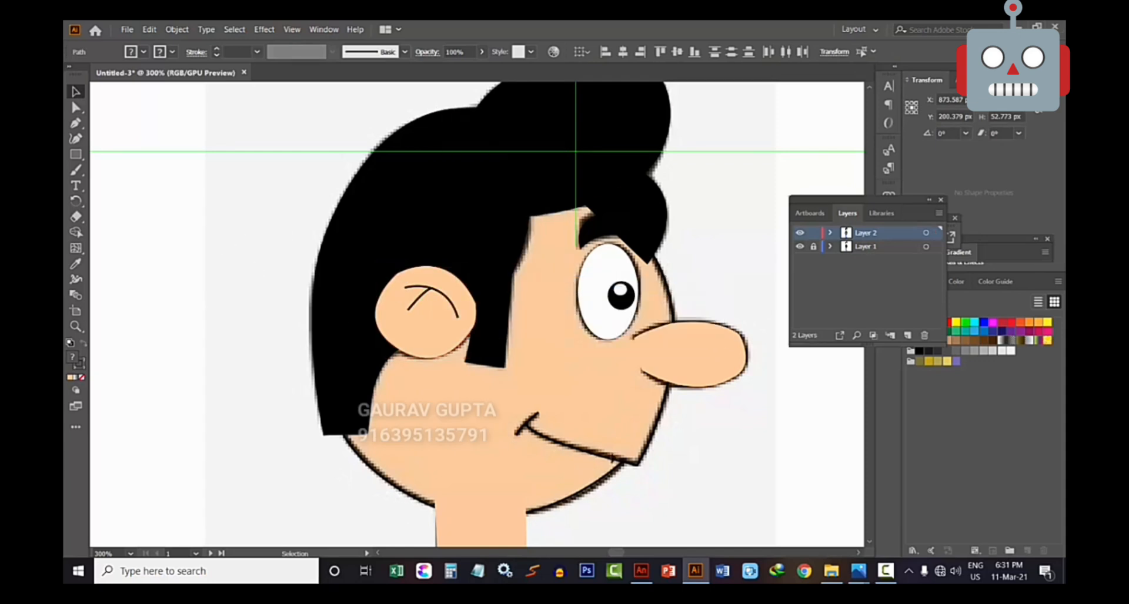
# Fill the head shape with the skin tone sampled from the reference, and deselect it
pyautogui.scroll(-4, 614, 460)
pyautogui.click(485, 426)
pyautogui.click(458, 353)
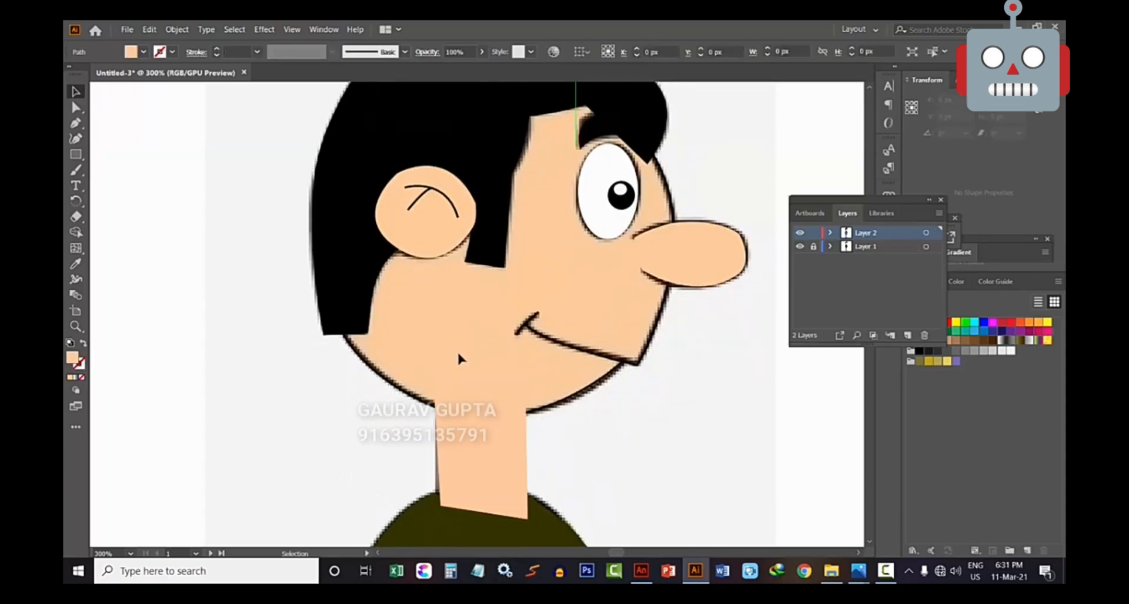
pyautogui.click(560, 404)
pyautogui.press('i')
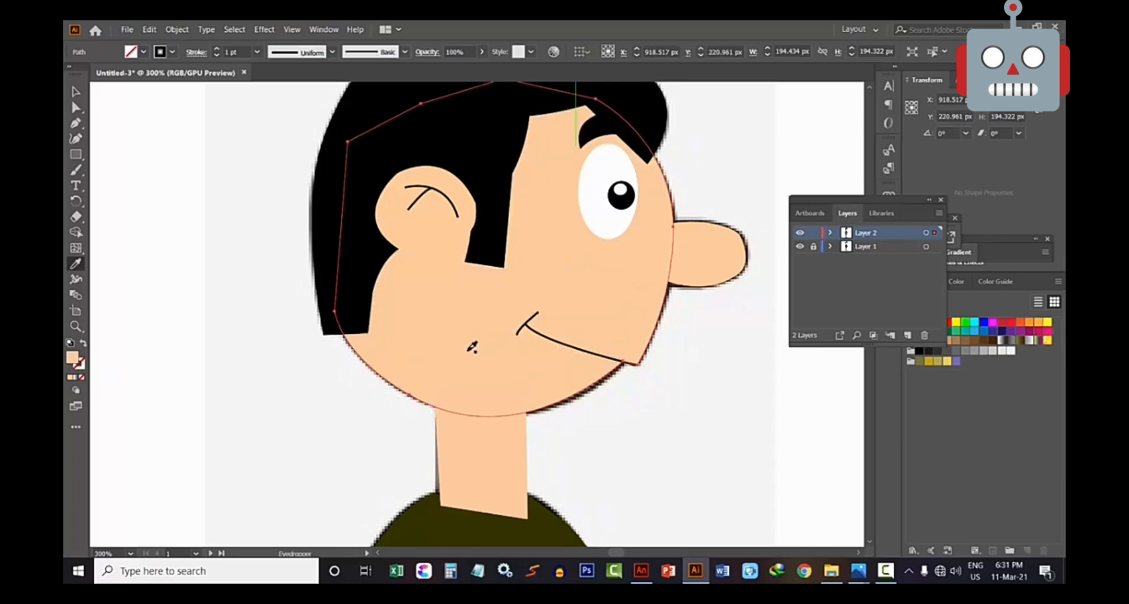
pyautogui.click(471, 348)
pyautogui.click(76, 92)
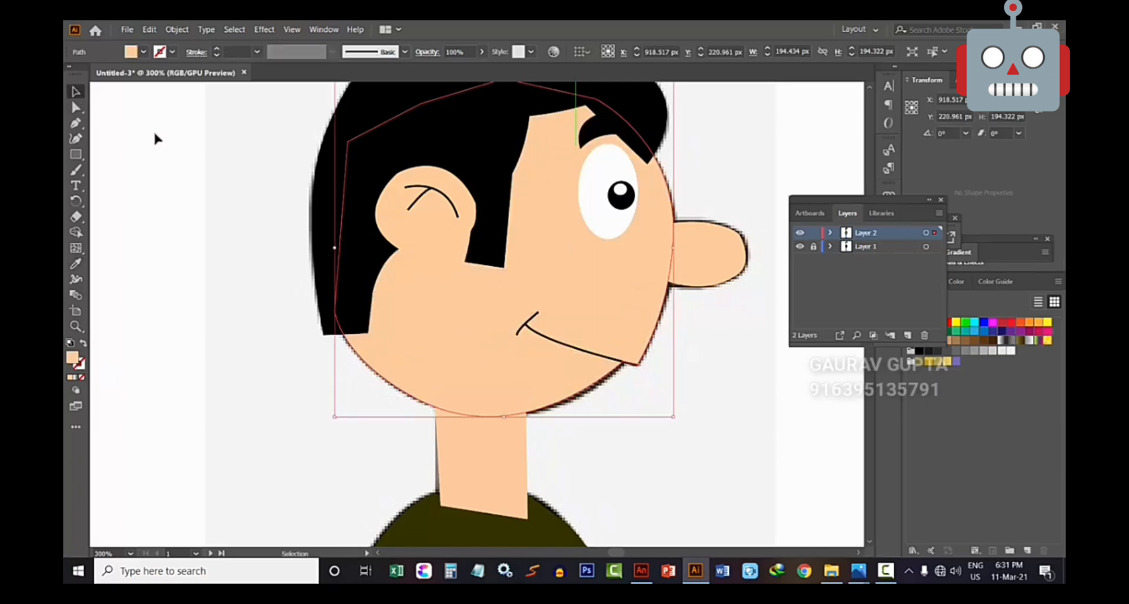
pyautogui.click(217, 144)
# Bring the nose shape to the front, and deselect it
pyautogui.click(709, 258)
pyautogui.rightClick(708, 258)
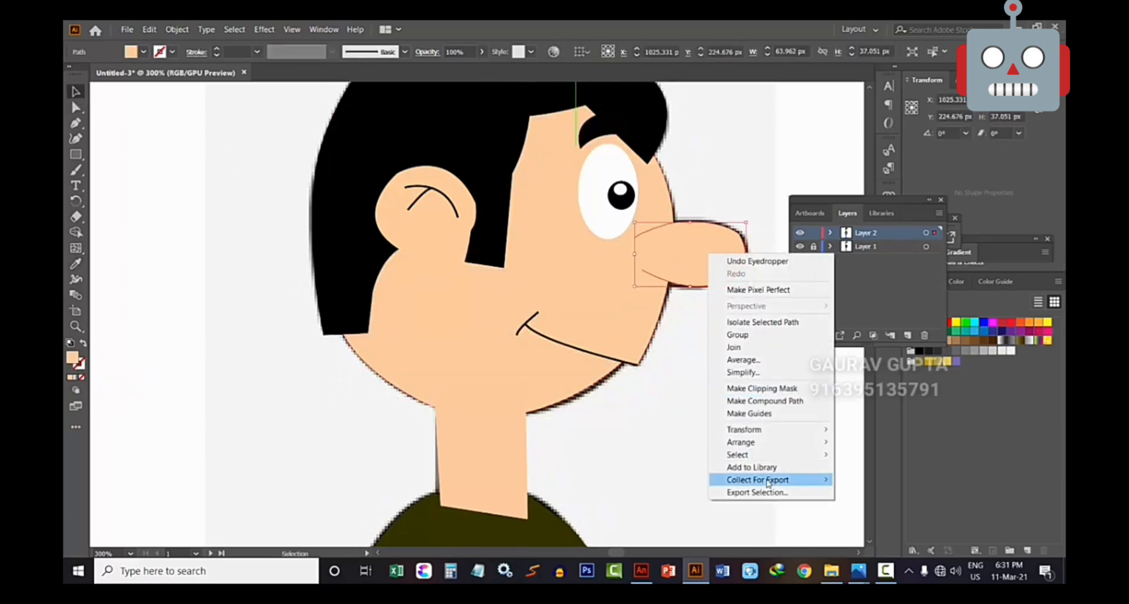
pyautogui.moveTo(764, 447)
pyautogui.click(881, 446)
pyautogui.click(752, 365)
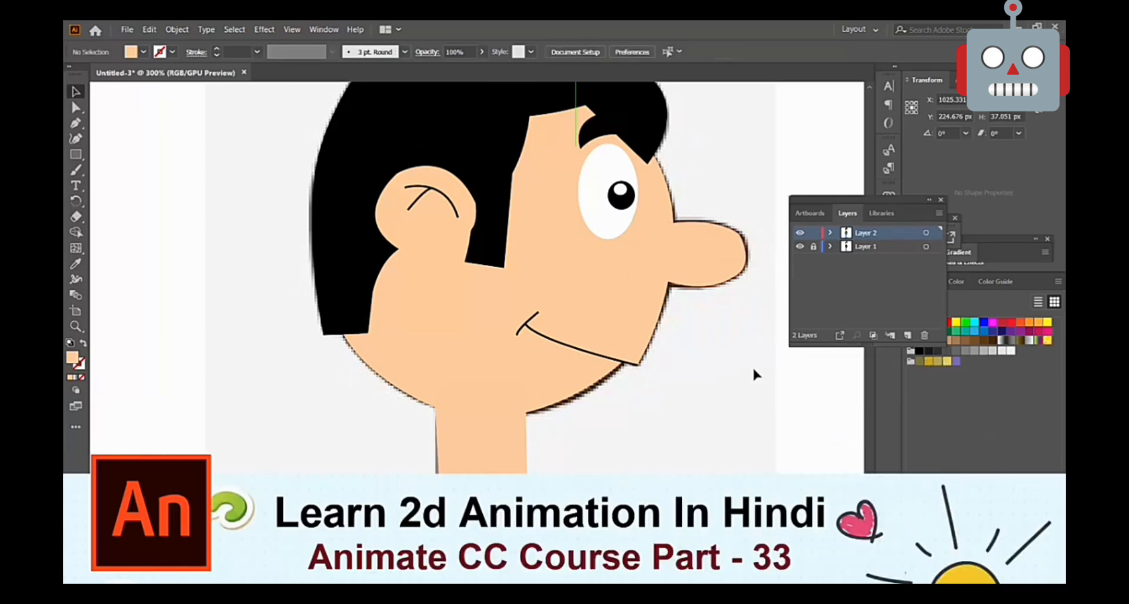
# Send the small hair lock over the forehead to the back, and deselect it
pyautogui.hotkey('ctrl', '-')
pyautogui.hotkey('ctrl', '-')
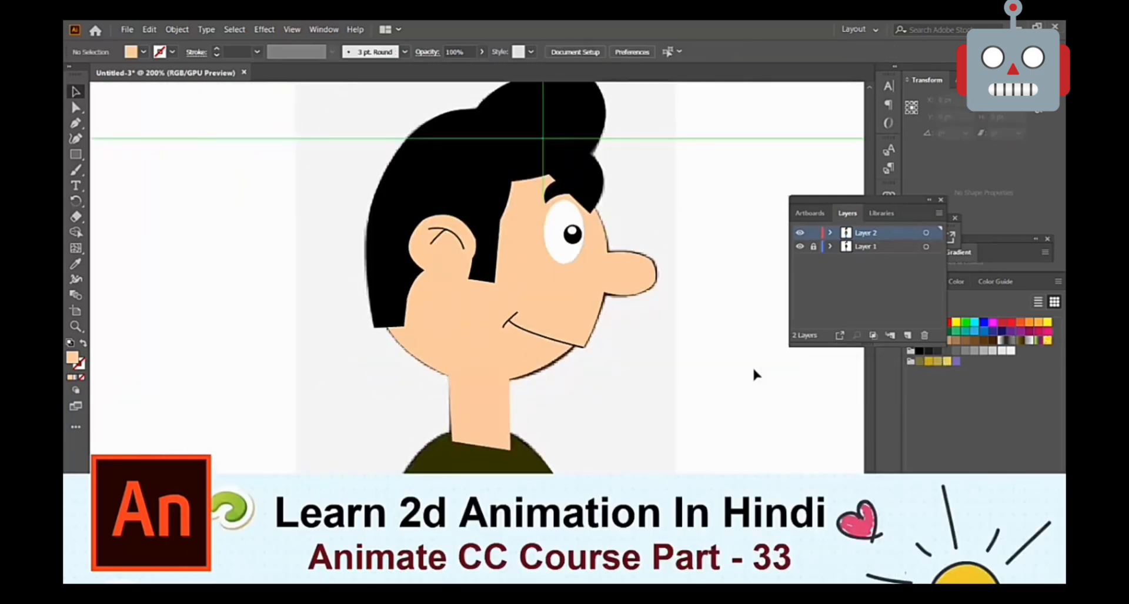
pyautogui.scroll(2, 747, 364)
pyautogui.hotkey('ctrl', '+')
pyautogui.hotkey('ctrl', '+')
pyautogui.hotkey('ctrl', '+')
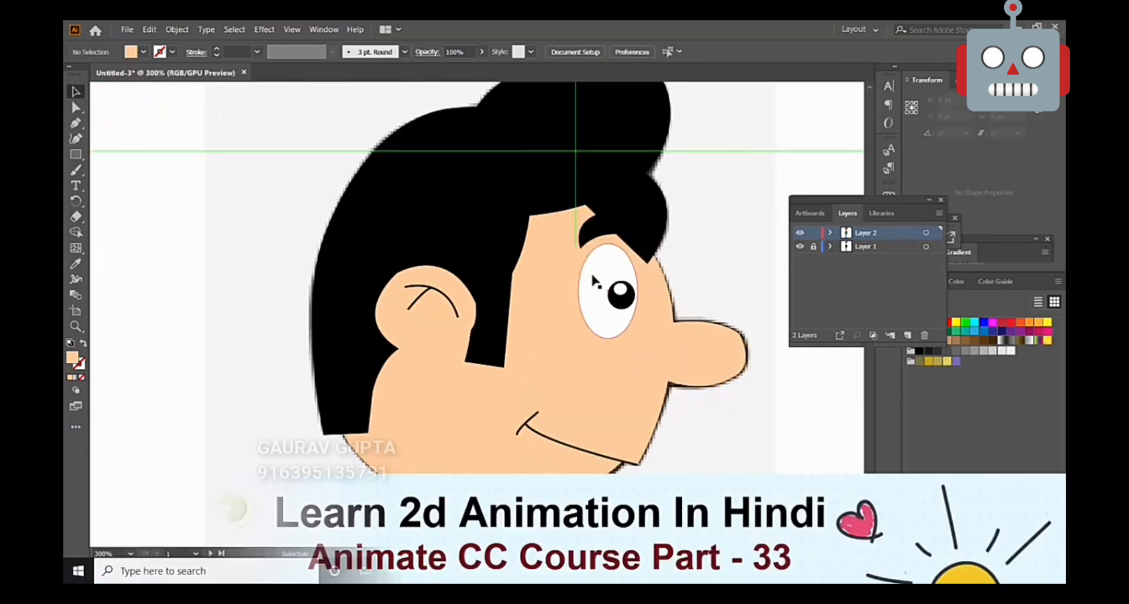
pyautogui.click(647, 230)
pyautogui.rightClick(650, 228)
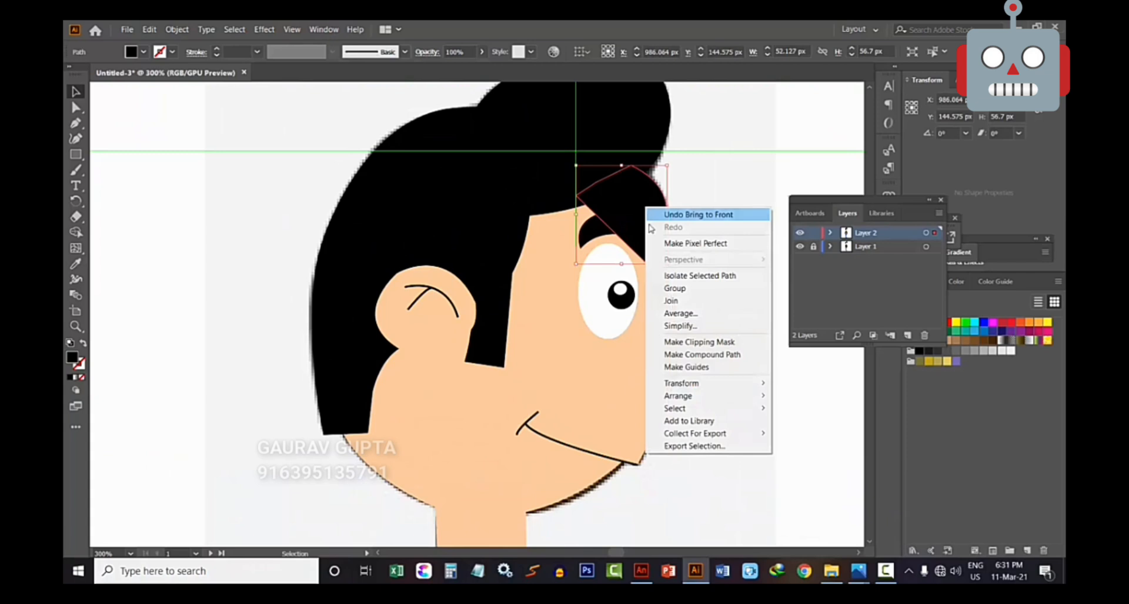
pyautogui.click(679, 395)
pyautogui.click(799, 433)
pyautogui.click(745, 227)
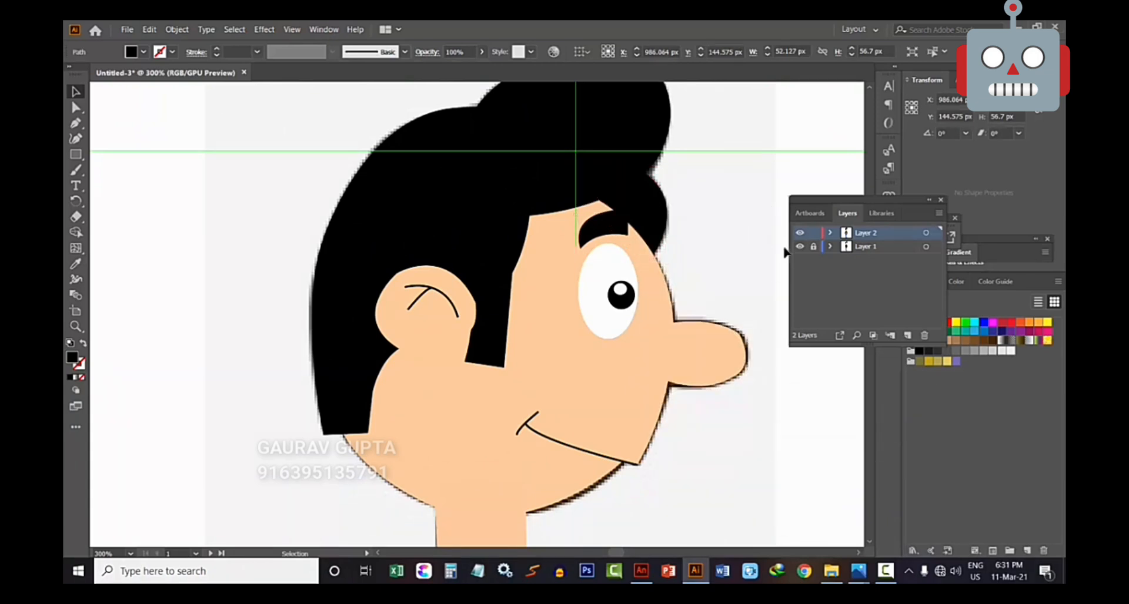
# Compare the traced figure with the reference by toggling the visibility of Layer 2 and Layer 1
pyautogui.click(799, 233)
pyautogui.hotkey('ctrl', '-')
pyautogui.hotkey('ctrl', '-')
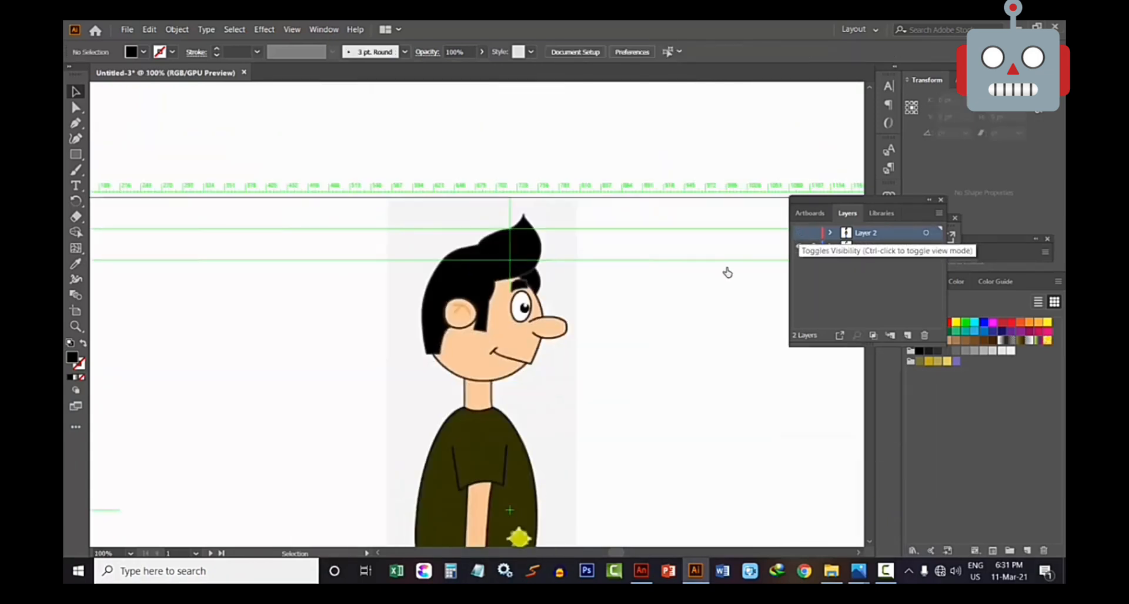
pyautogui.scroll(-2, 524, 374)
pyautogui.click(800, 233)
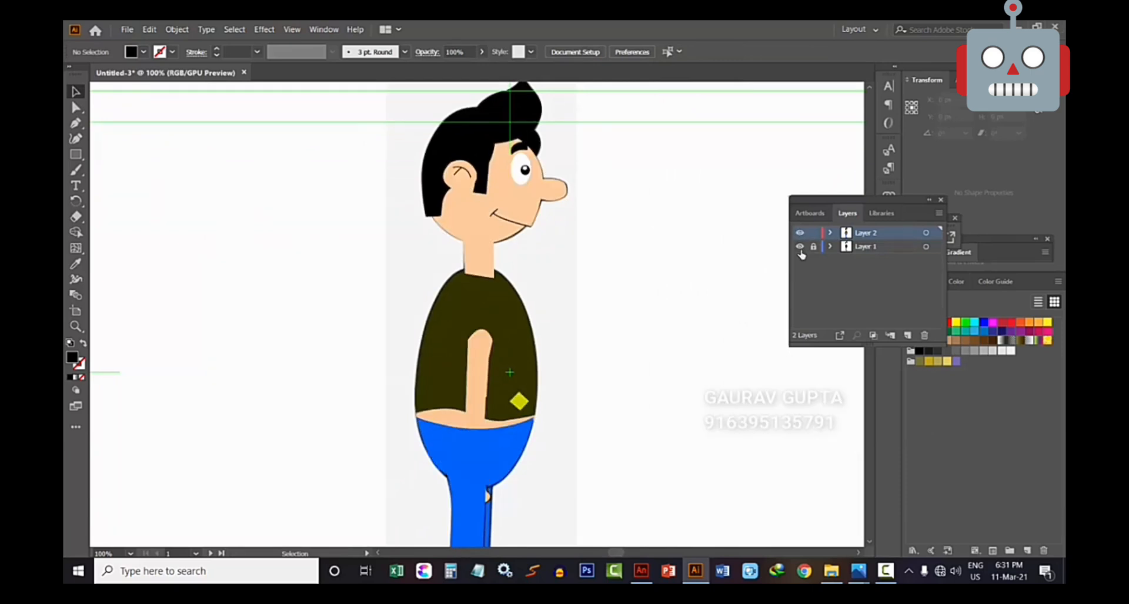
pyautogui.click(799, 247)
pyautogui.click(800, 247)
pyautogui.click(799, 234)
pyautogui.click(800, 234)
pyautogui.click(800, 234)
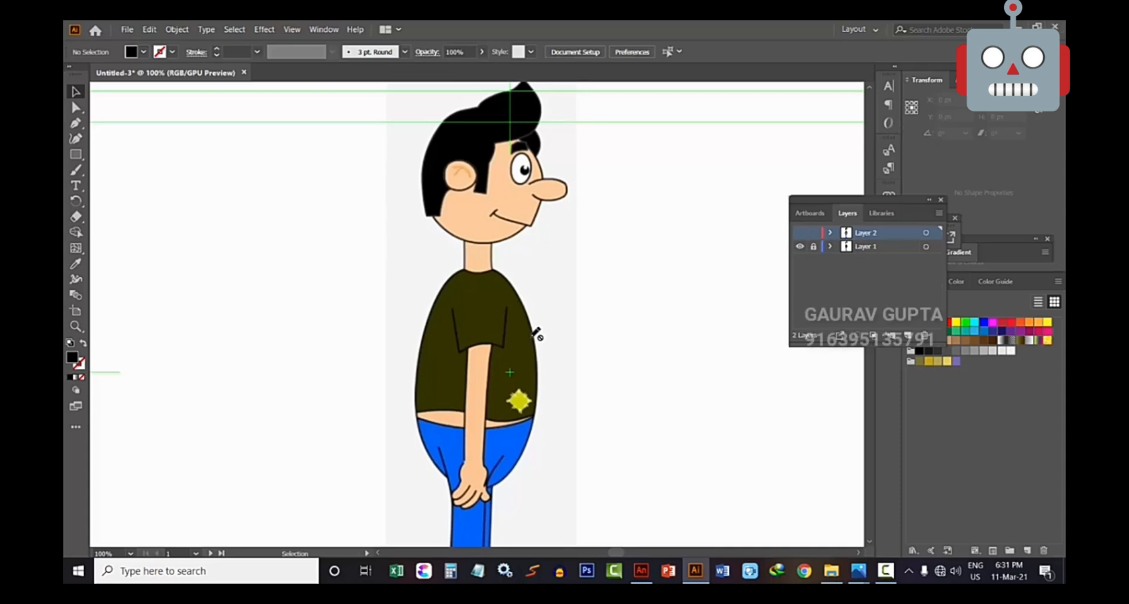
# Set the fill of the trousers' hip shape and of the upper leg shape to None to reveal the forearm and hand
pyautogui.hotkey('ctrl', '+')
pyautogui.scroll(-6, 654, 316)
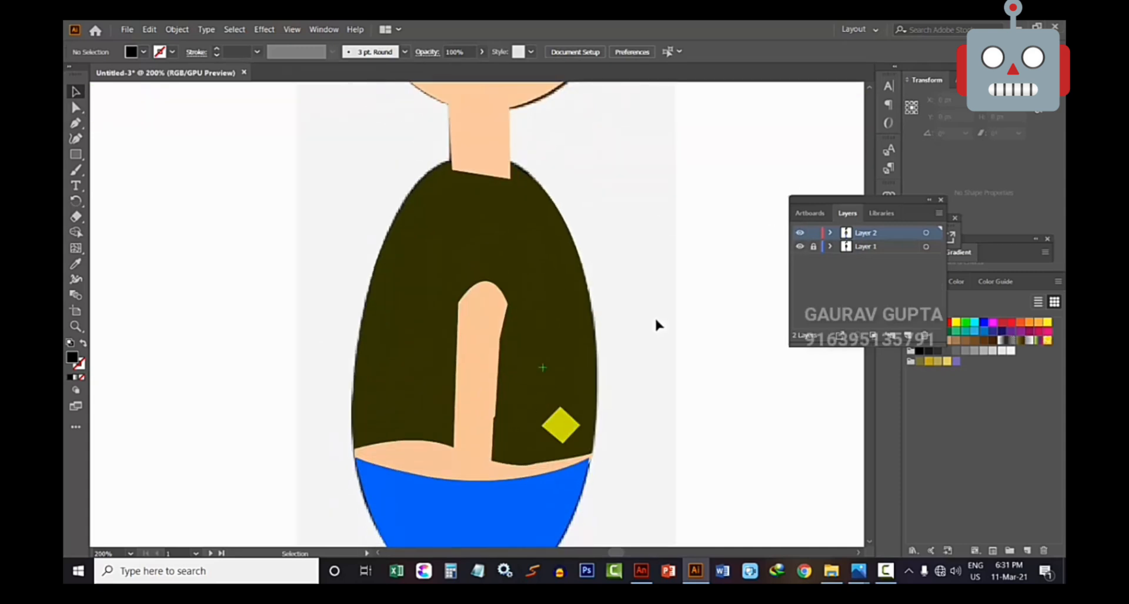
pyautogui.click(482, 319)
pyautogui.click(467, 365)
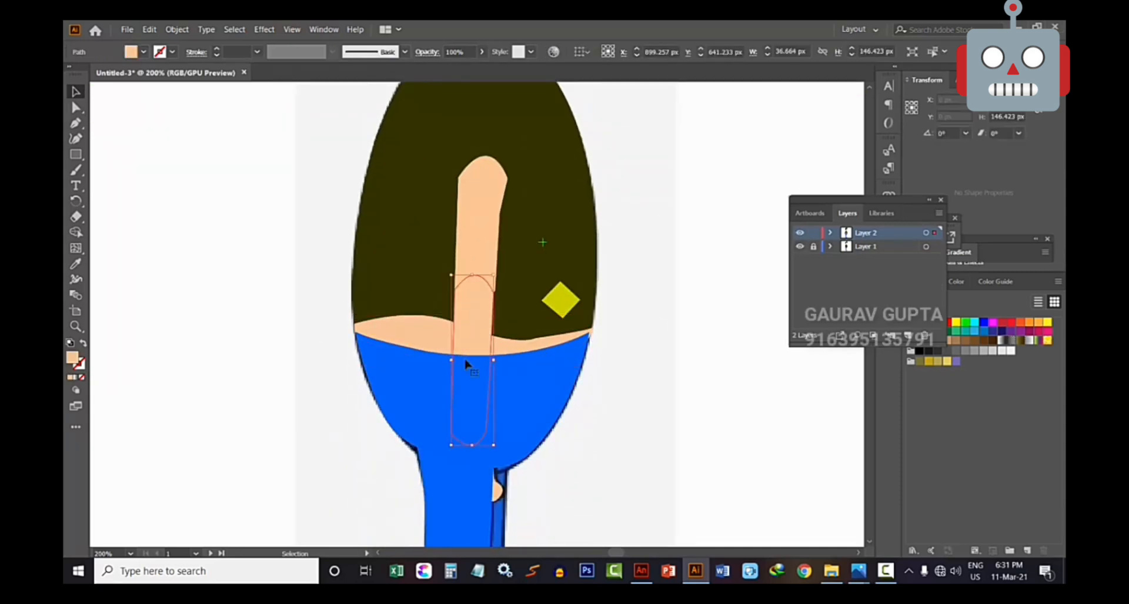
pyautogui.click(515, 361)
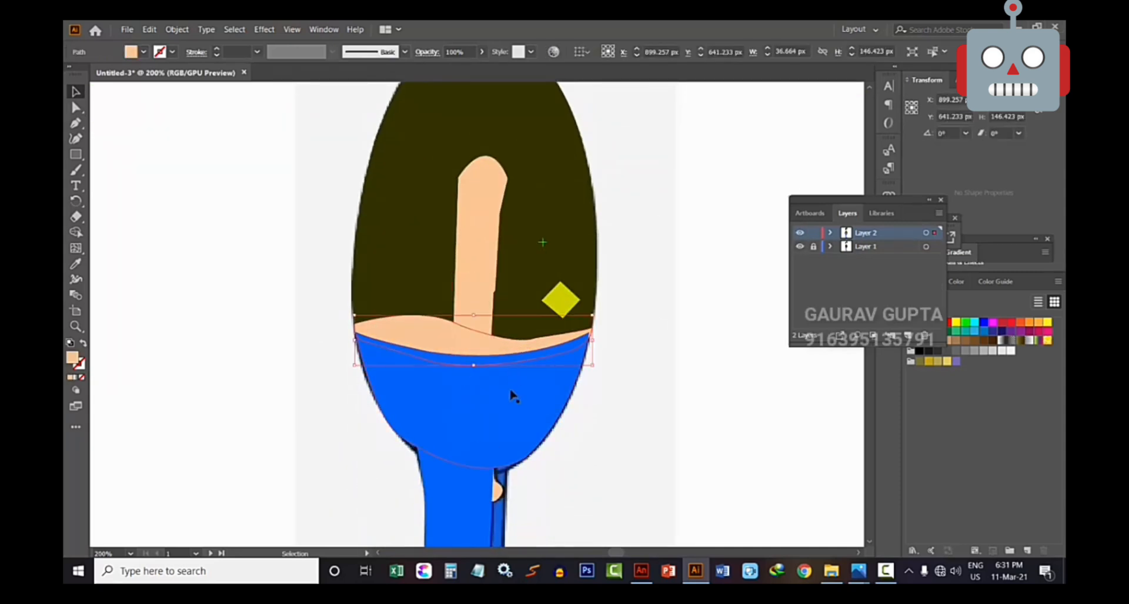
pyautogui.click(83, 379)
pyautogui.click(440, 390)
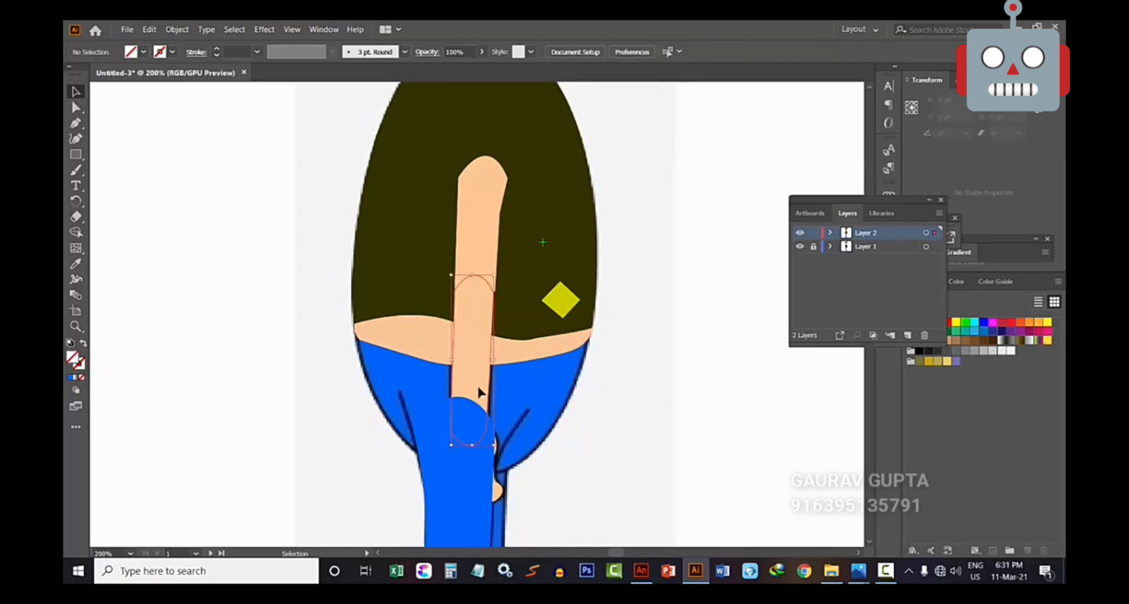
pyautogui.click(462, 501)
pyautogui.scroll(-1, 312, 326)
pyautogui.click(82, 378)
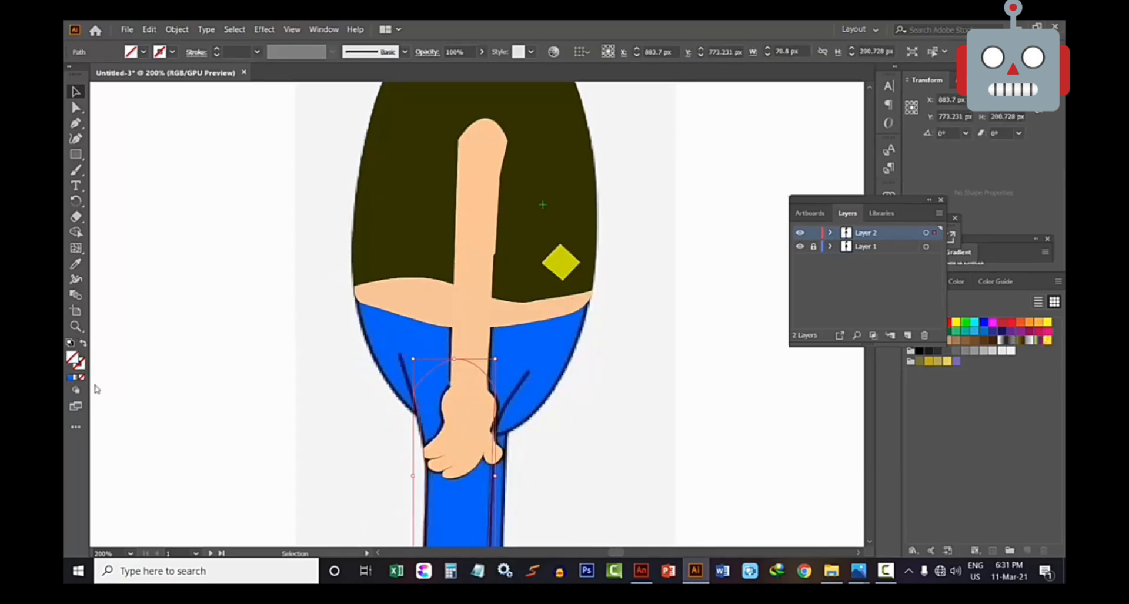
# Select the arm, hand and sleeve shapes together, bring them to the front, and deselect them
pyautogui.click(463, 438)
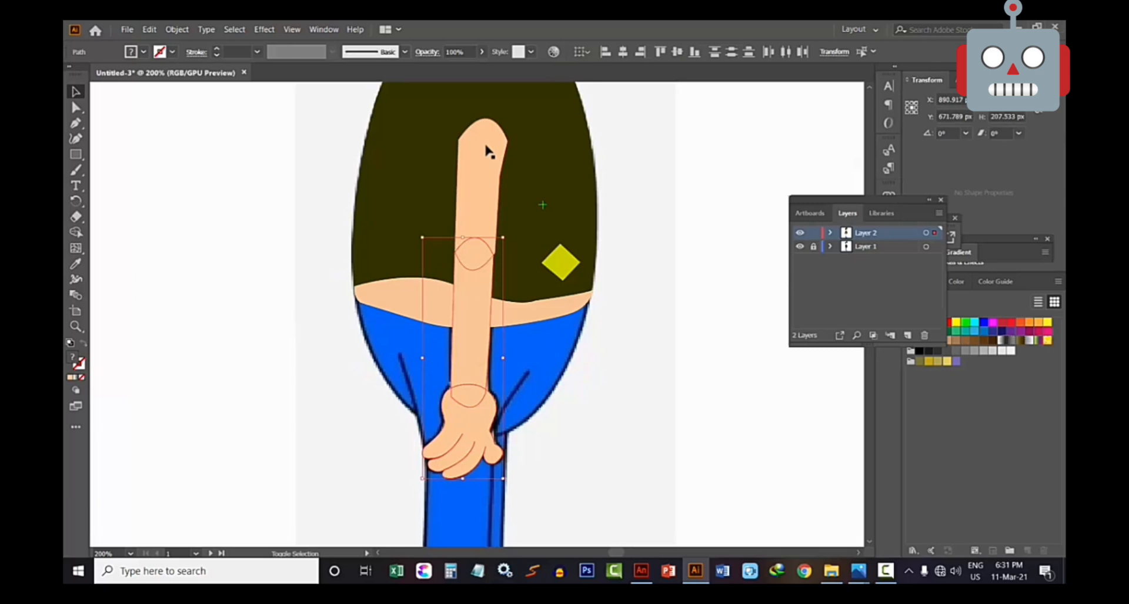
pyautogui.scroll(1, 484, 142)
pyautogui.keyDown('shift'); pyautogui.click(483, 139); pyautogui.keyUp('shift')
pyautogui.rightClick(483, 138)
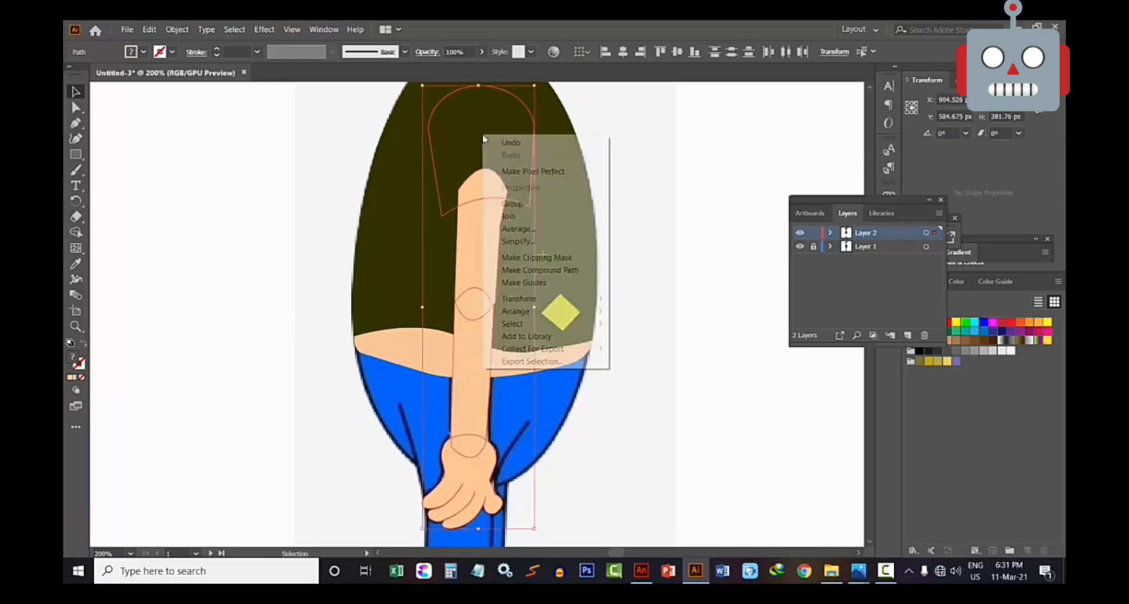
pyautogui.moveTo(564, 311)
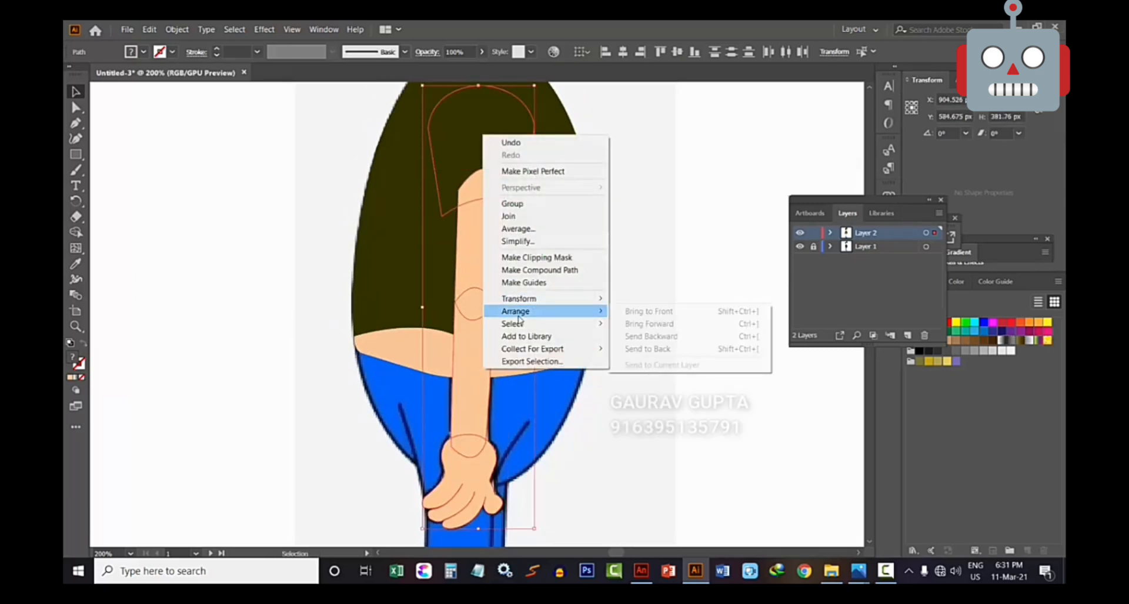
pyautogui.click(668, 313)
pyautogui.click(748, 360)
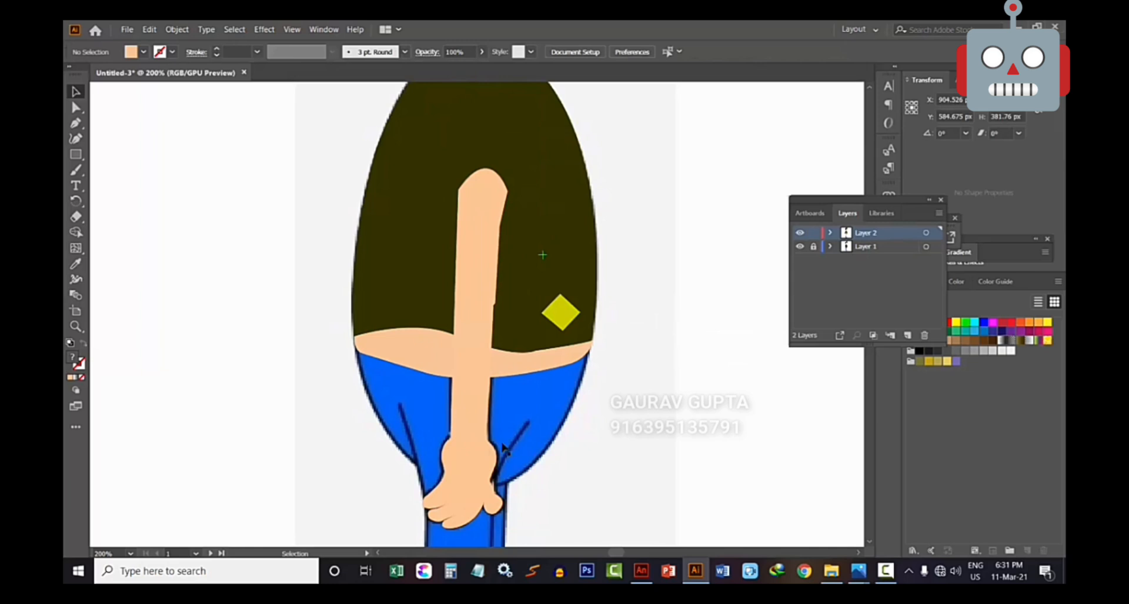
# Fill the hip shape of the trousers with the blue sampled from the reference, and deselect it
pyautogui.click(554, 436)
pyautogui.press('i')
pyautogui.click(546, 412)
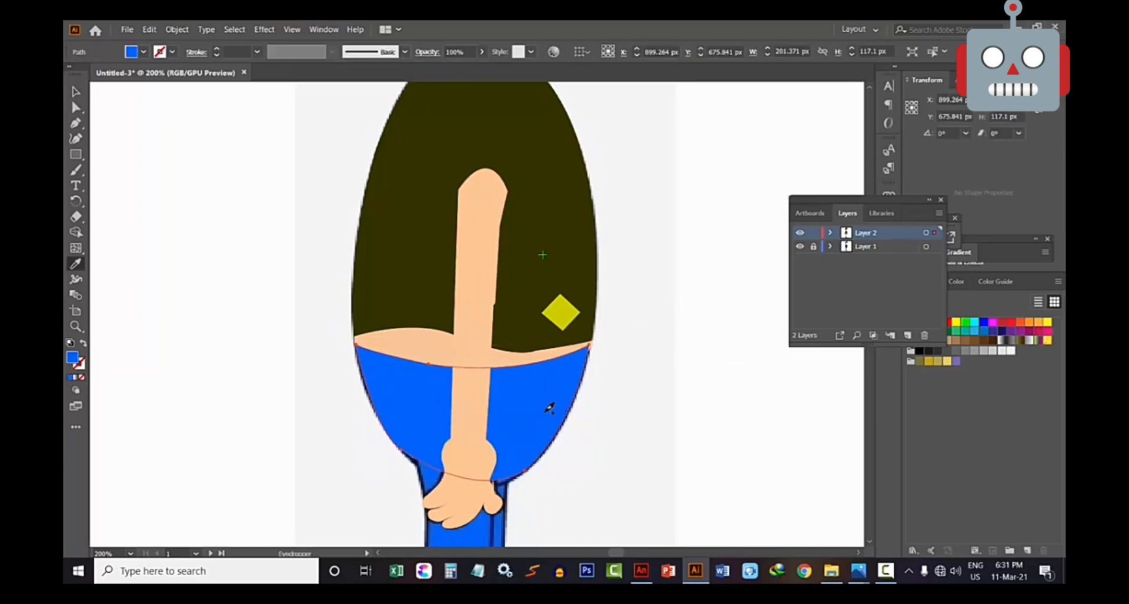
pyautogui.press('v')
pyautogui.click(379, 337)
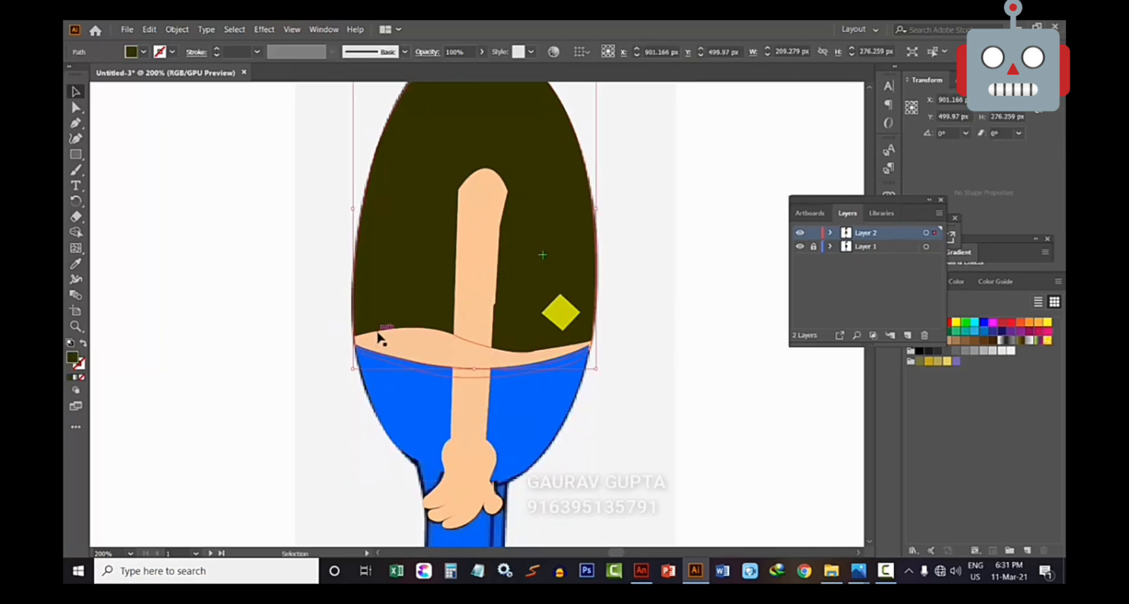
pyautogui.click(298, 314)
pyautogui.click(389, 284)
pyautogui.click(301, 239)
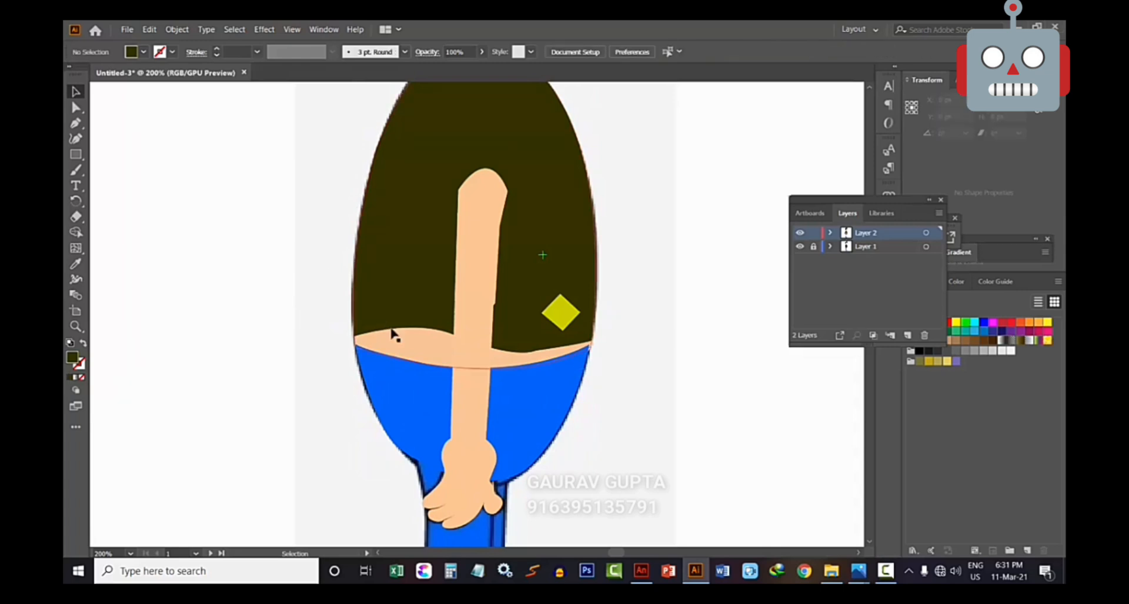
# Hide Layer 1, fill the upper leg shape with the blue sampled from the hip shape, and deselect it
pyautogui.scroll(-1, 391, 330)
pyautogui.hotkey('ctrl', '-')
pyautogui.hotkey('ctrl', '-')
pyautogui.hotkey('ctrl', '-')
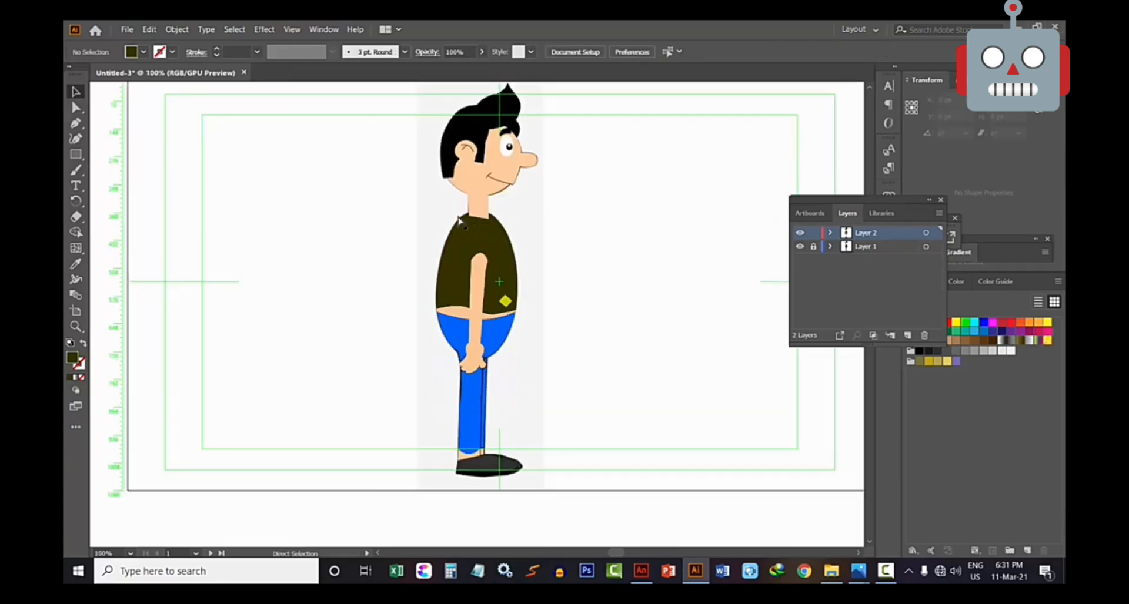
pyautogui.hotkey('ctrl', '+')
pyautogui.hotkey('ctrl', '+')
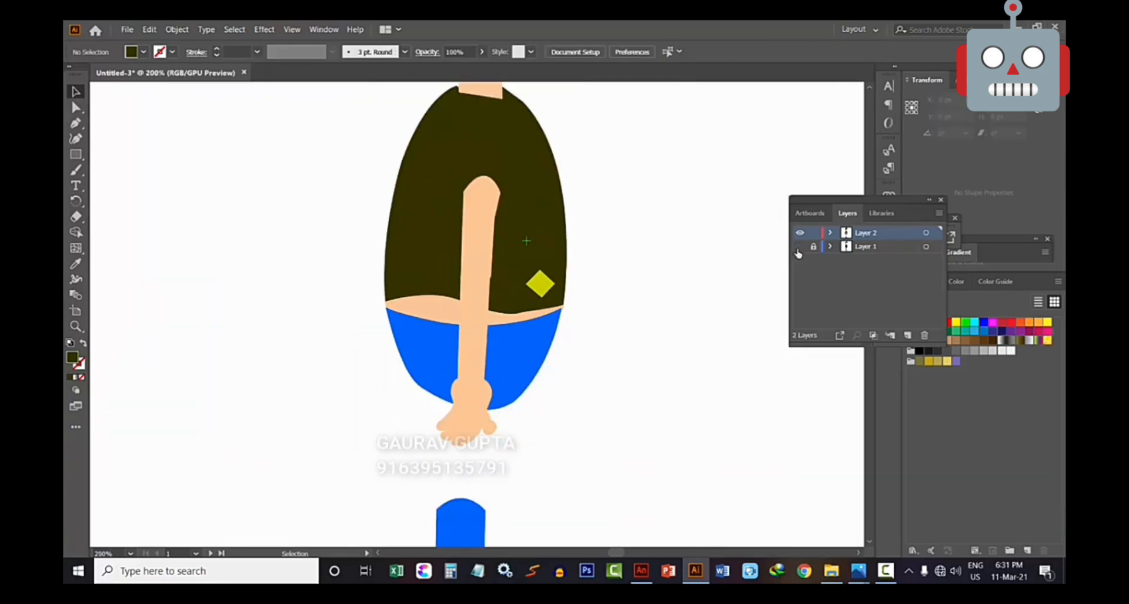
pyautogui.hotkey('ctrl', '0')
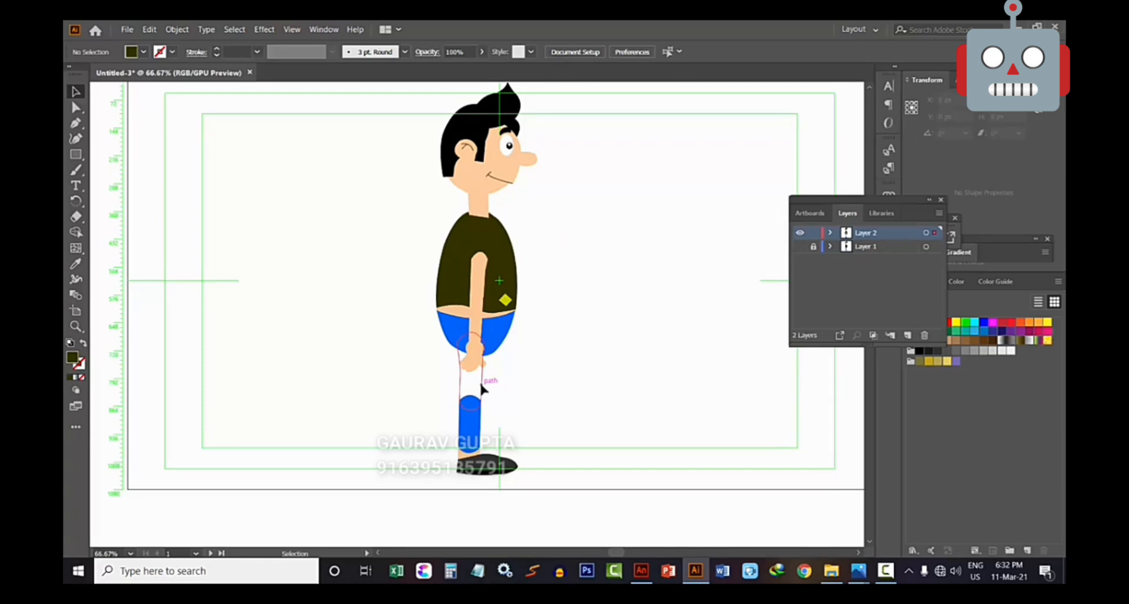
pyautogui.click(479, 380)
pyautogui.press('i')
pyautogui.click(506, 333)
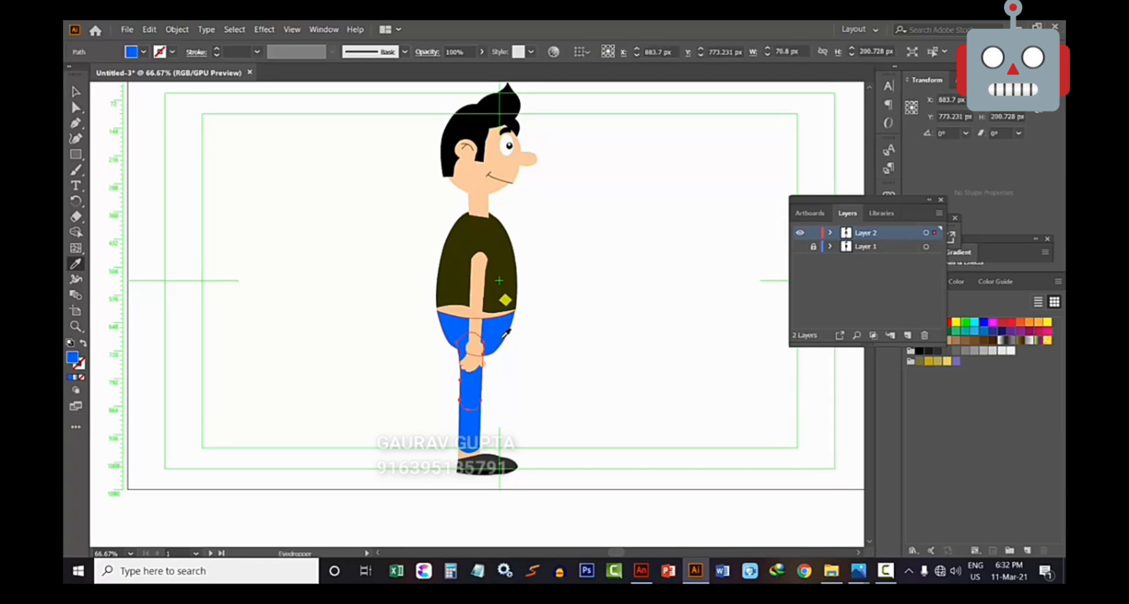
pyautogui.press('v')
pyautogui.click(573, 364)
# Show Layer 1 again and toggle Layer 2's visibility to compare the coloured figure with the reference
pyautogui.scroll(3, 576, 365)
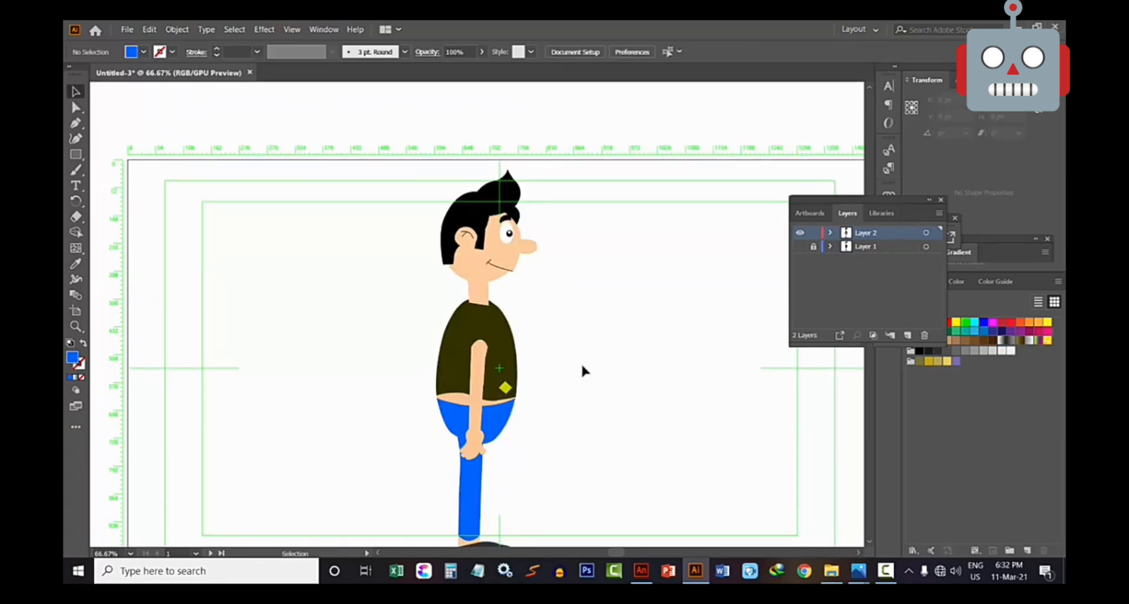
pyautogui.hotkey('ctrl', '-')
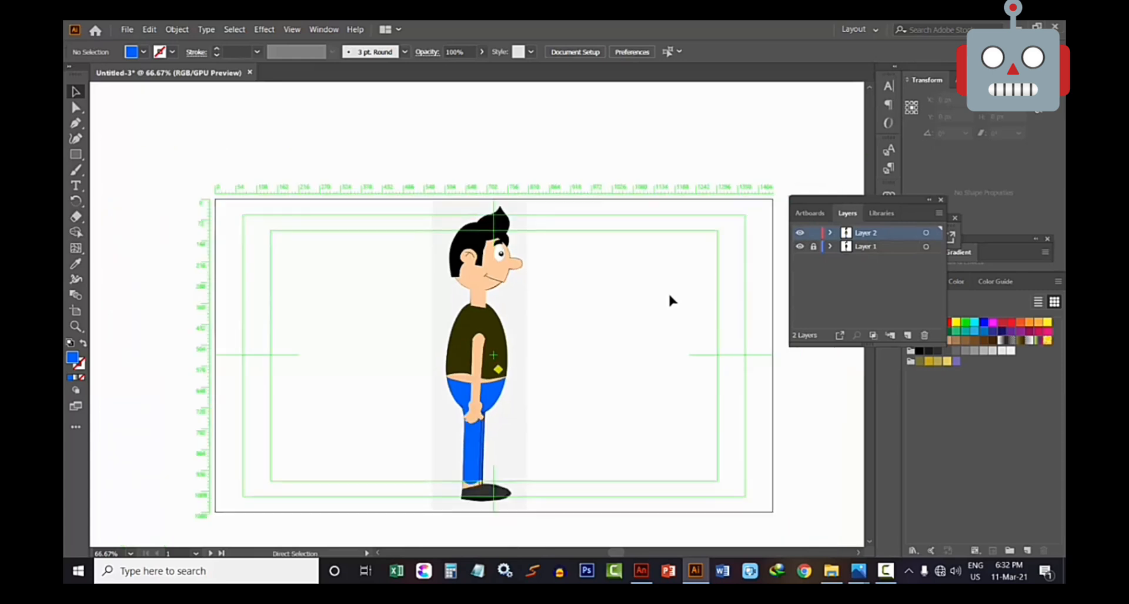
pyautogui.hotkey('ctrl', '+')
pyautogui.click(799, 232)
pyautogui.scroll(-3, 634, 300)
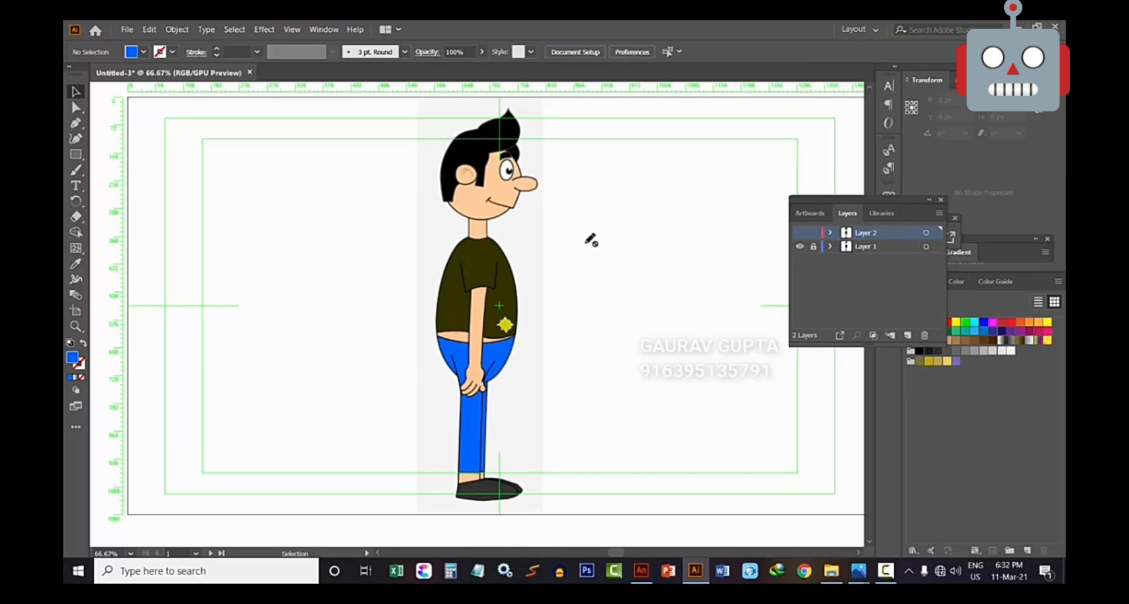
pyautogui.hotkey('ctrl', '+')
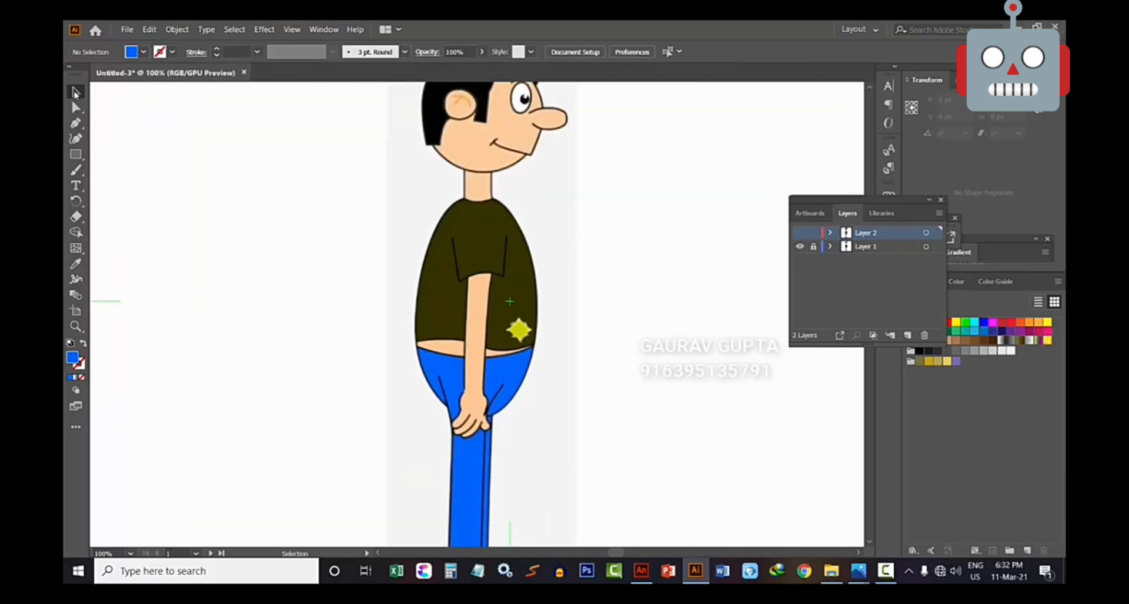
pyautogui.click(800, 234)
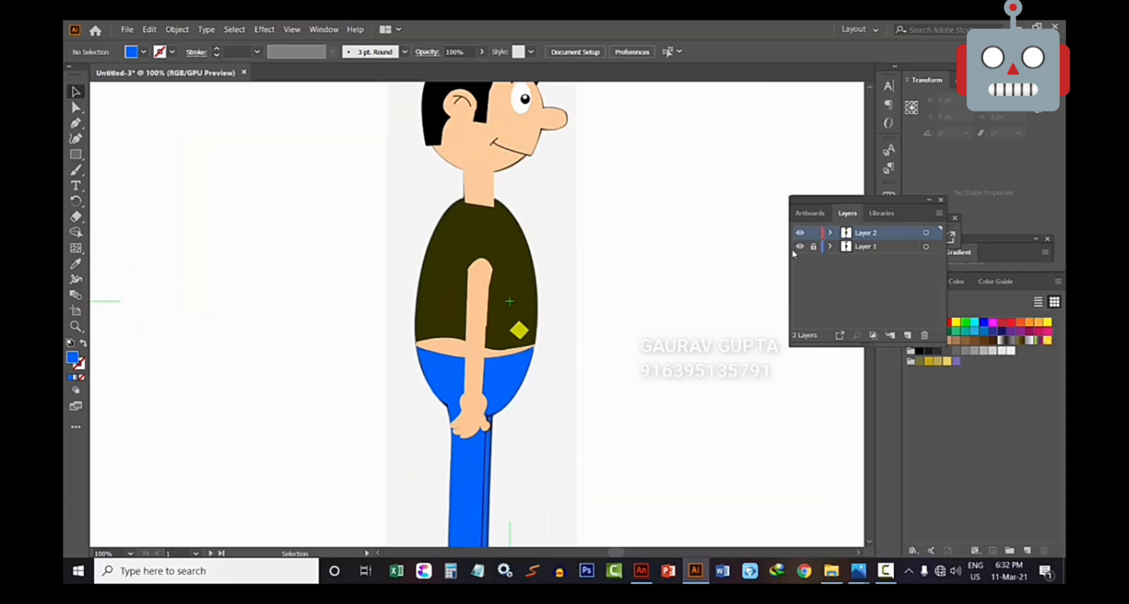
# Send the neck shape to the back so it sits behind the head and shirt, and deselect it
pyautogui.hotkey('ctrl', '-')
pyautogui.hotkey('ctrl', '+')
pyautogui.hotkey('ctrl', '+')
pyautogui.scroll(3, 643, 259)
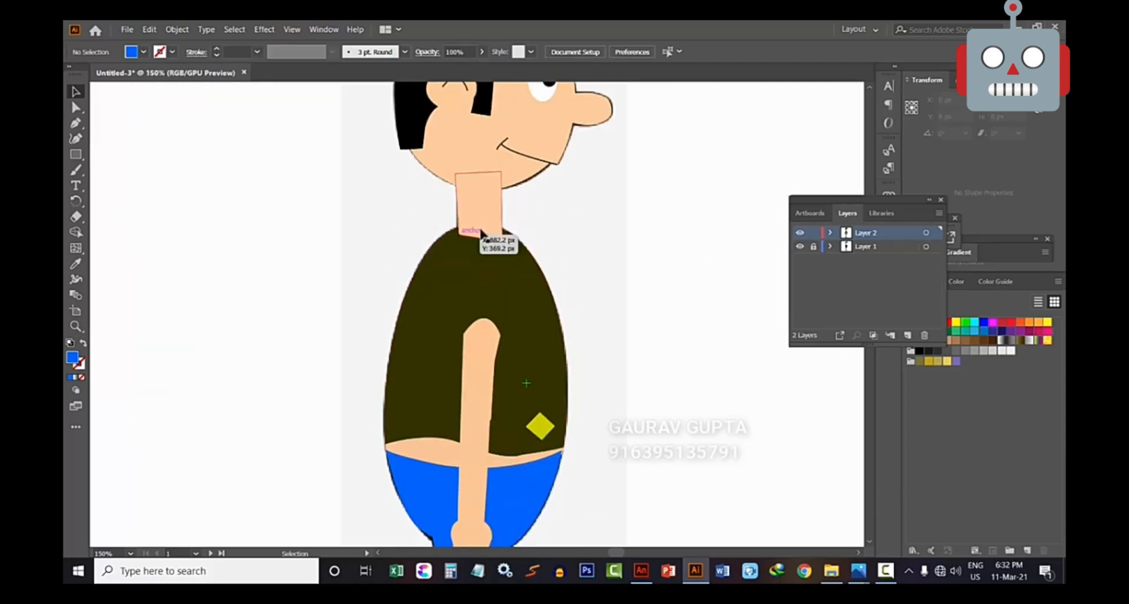
pyautogui.rightClick(500, 215)
pyautogui.moveTo(588, 400)
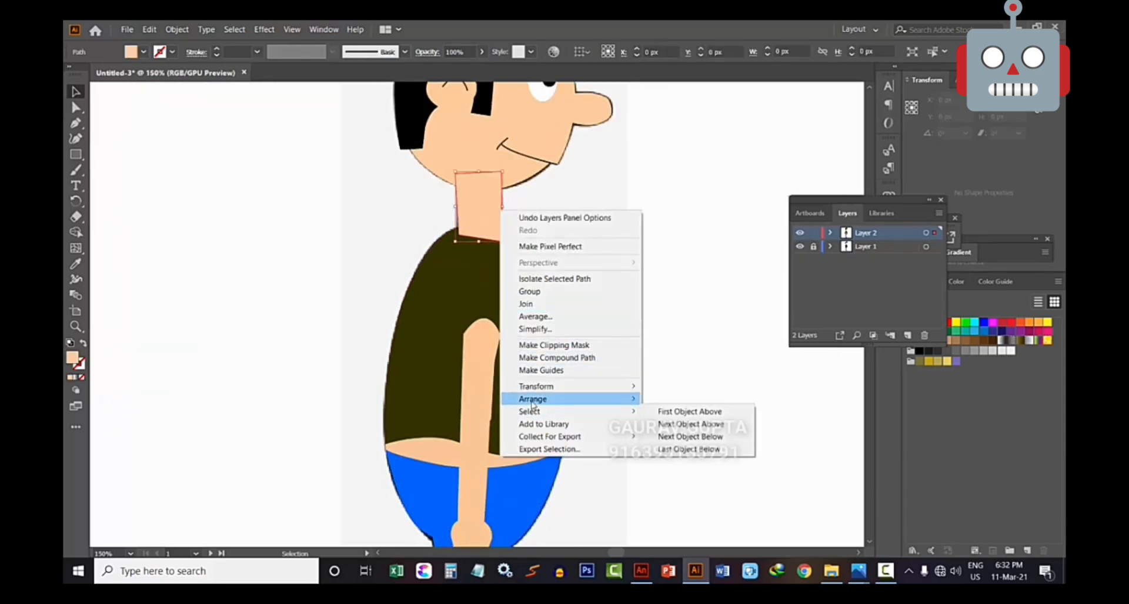
pyautogui.click(680, 436)
pyautogui.scroll(3, 635, 294)
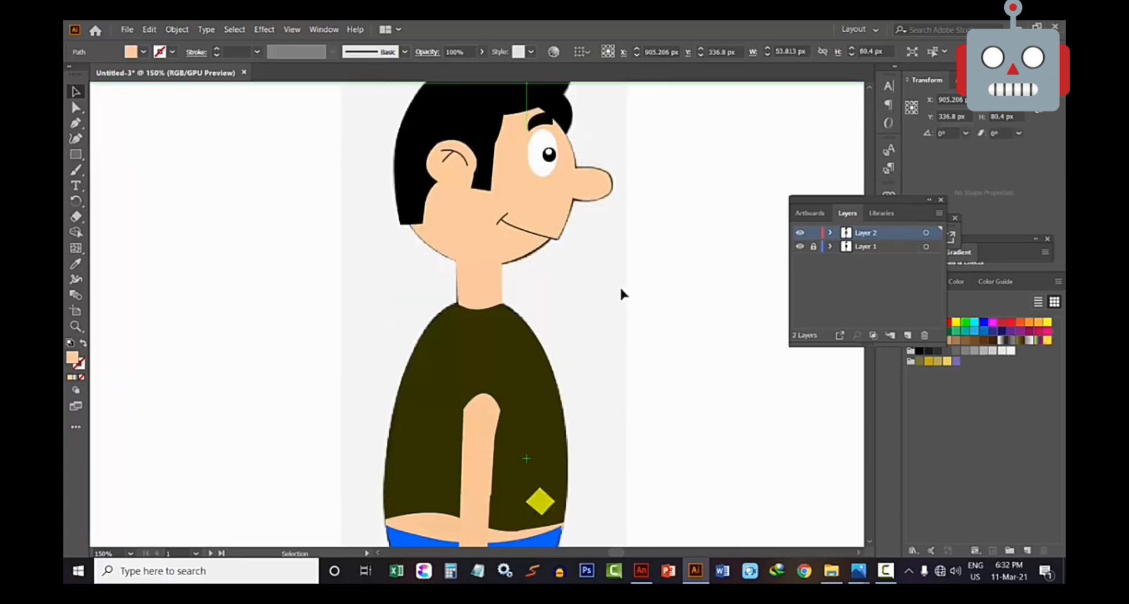
pyautogui.click(620, 286)
pyautogui.click(461, 342)
pyautogui.click(428, 331)
pyautogui.click(472, 304)
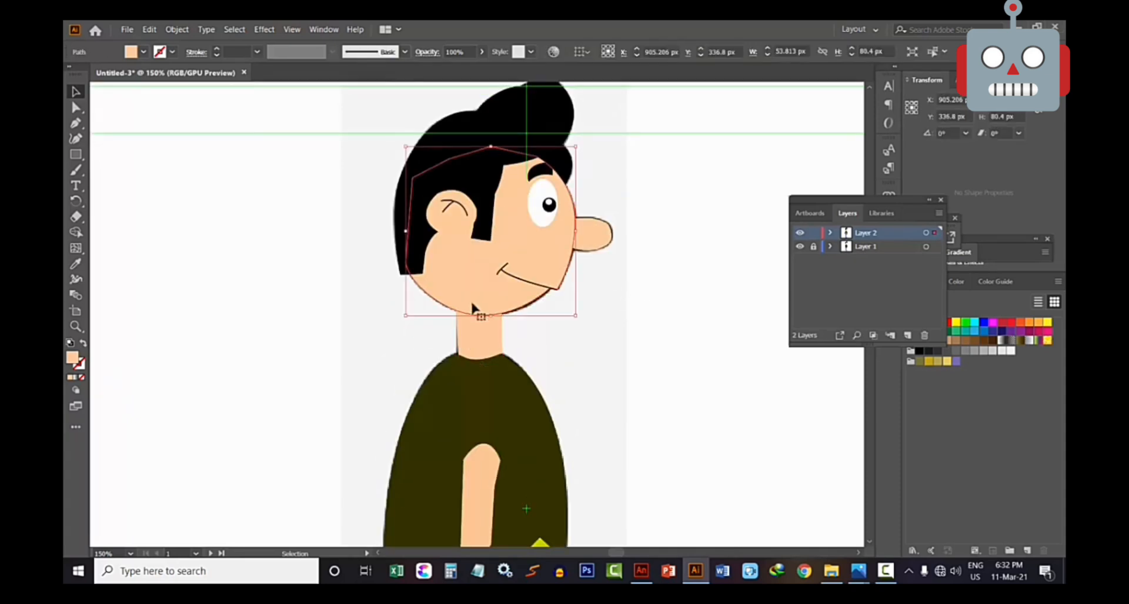
pyautogui.click(472, 314)
# Select all shapes of the traced character, give them a black 1 pt stroke, and deselect them
pyautogui.hotkey('ctrl', '-')
pyautogui.hotkey('ctrl', '-')
pyautogui.hotkey('ctrl', '-')
pyautogui.hotkey('ctrl', '-')
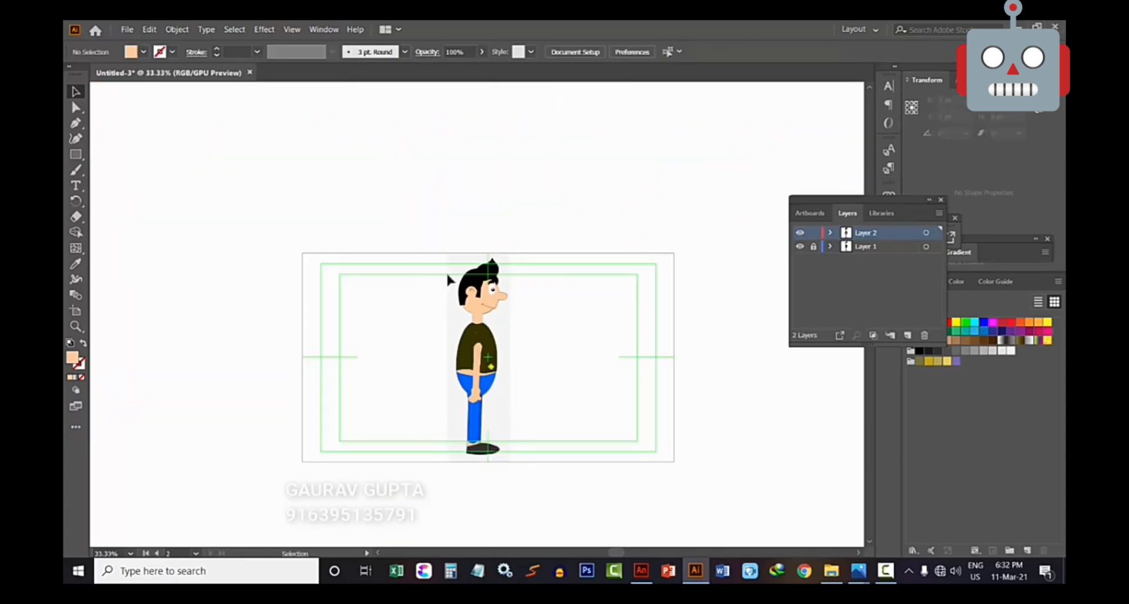
pyautogui.moveTo(414, 206); pyautogui.dragTo(535, 485)
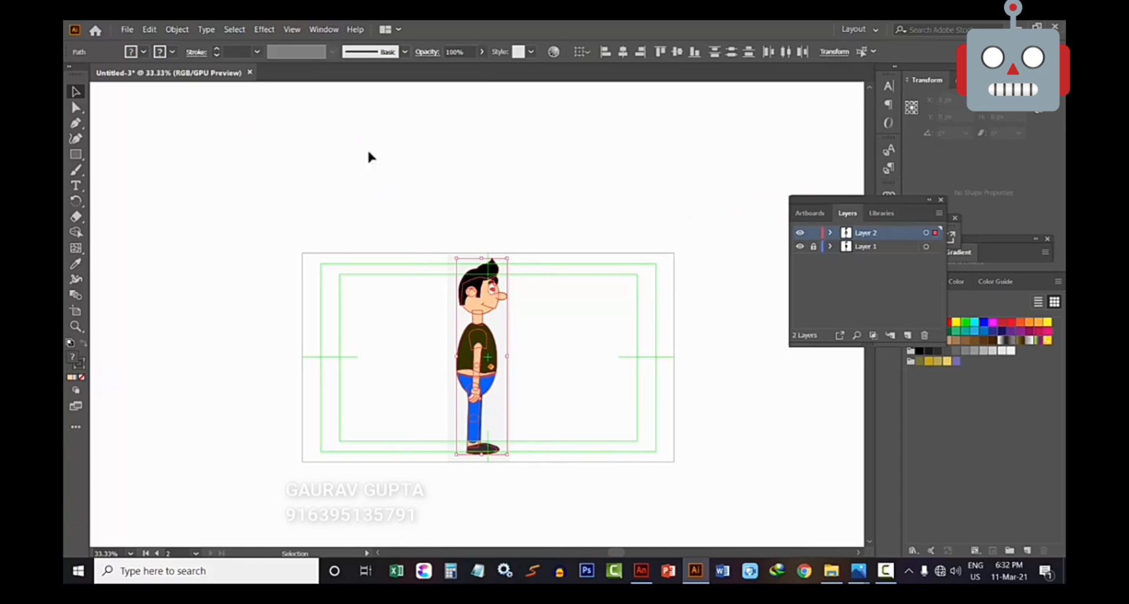
pyautogui.click(172, 52)
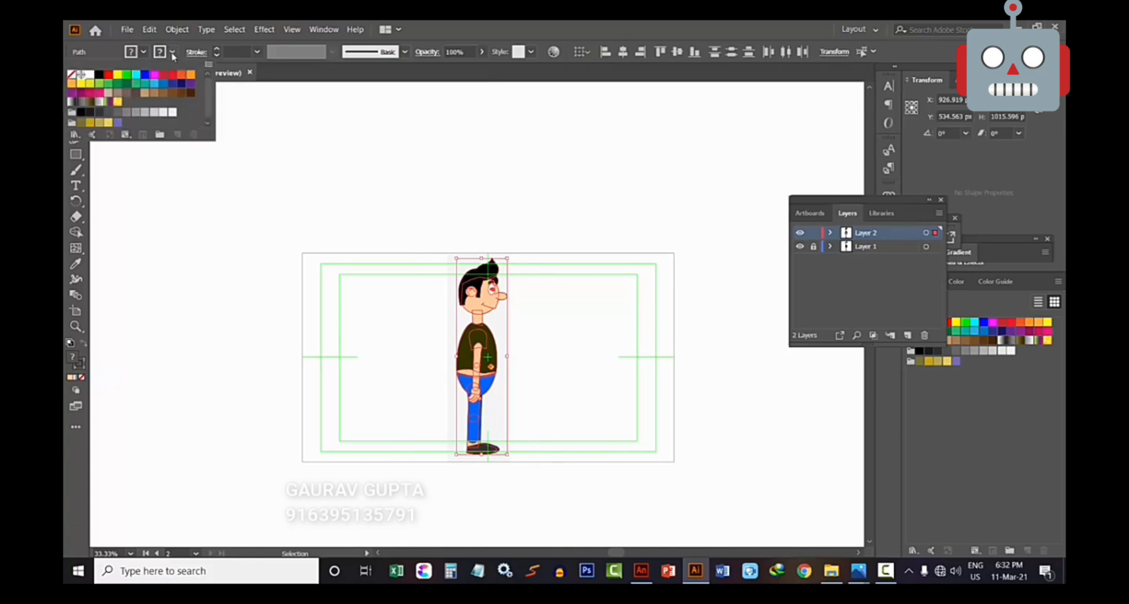
pyautogui.click(103, 81)
pyautogui.click(196, 220)
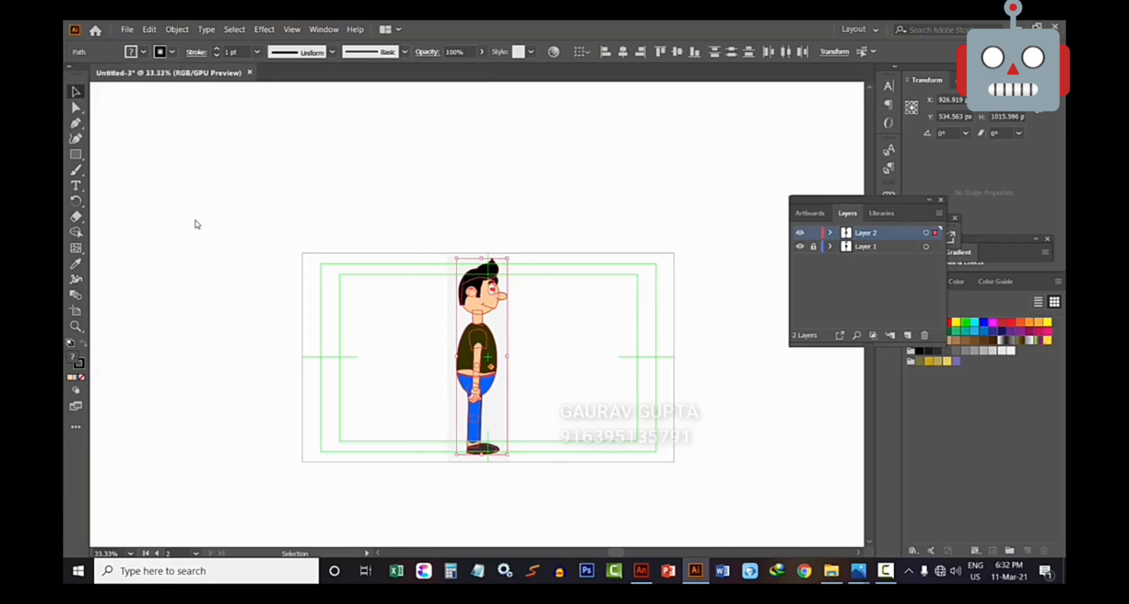
pyautogui.click(415, 218)
# Hide the reference in Layer 1 and inspect the outlined head and upper body up close
pyautogui.hotkey('ctrl', '1')
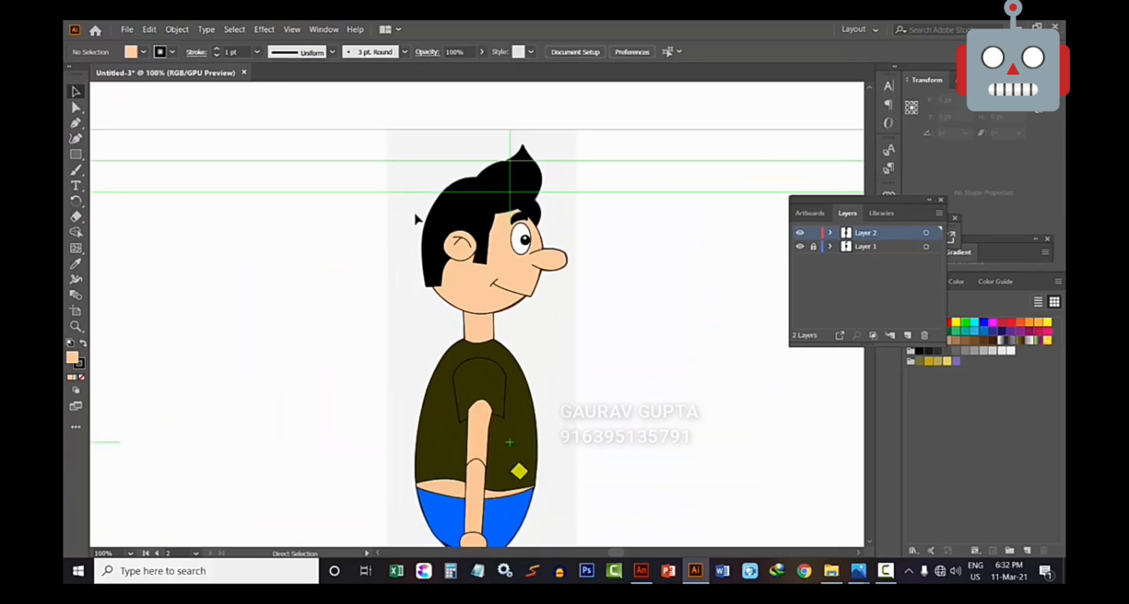
pyautogui.click(800, 247)
pyautogui.hotkey('ctrl', '+')
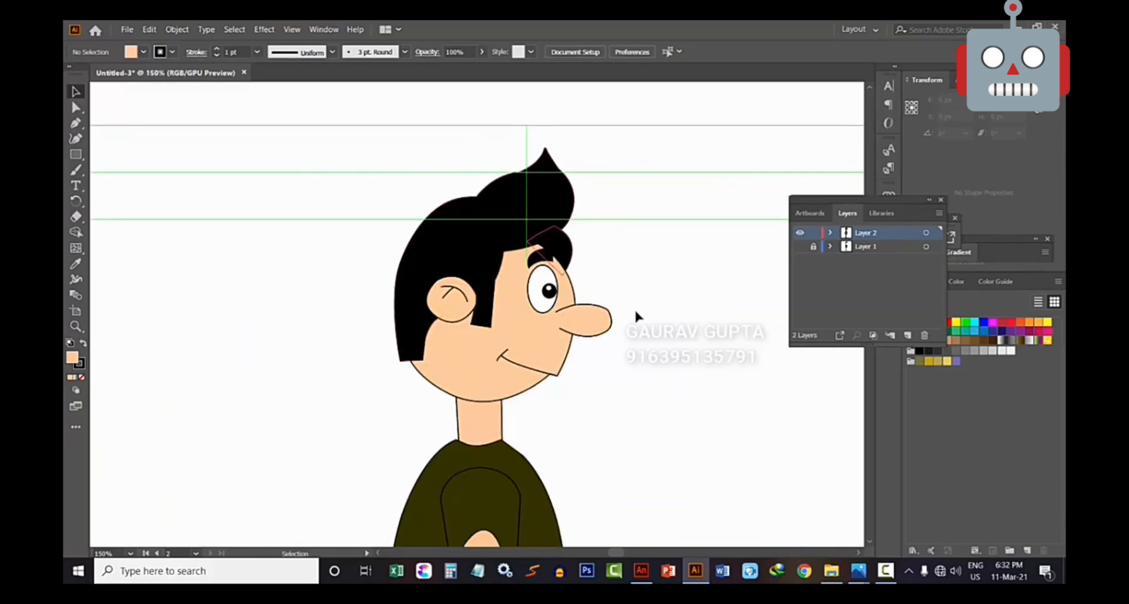
pyautogui.scroll(-2, 634, 308)
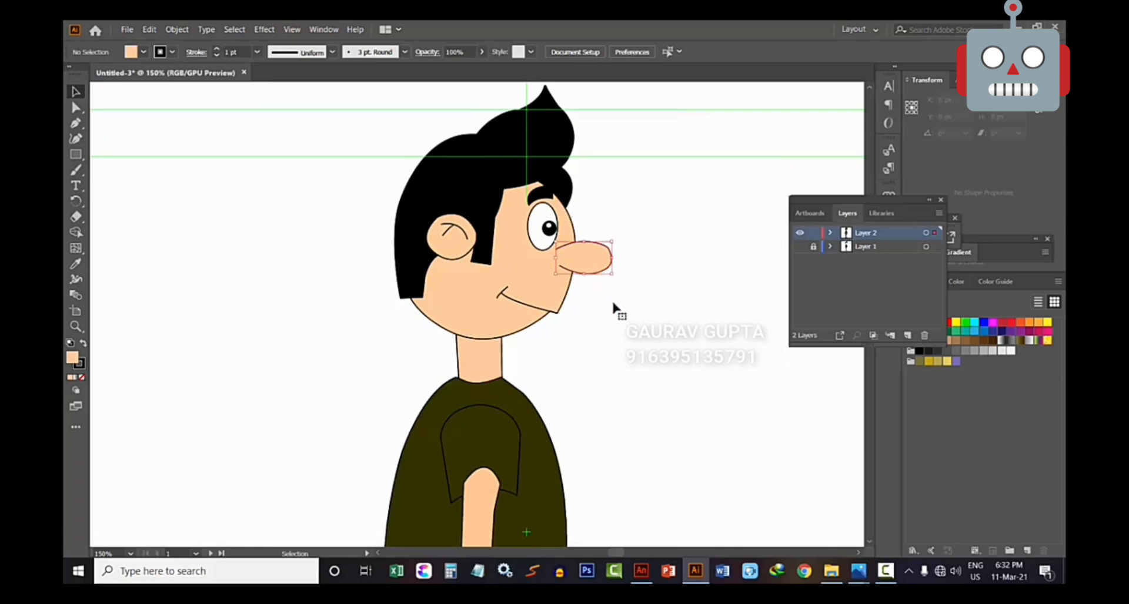
# Bring the shirt sleeve shape to the front so it covers the top of the arm, and deselect it
pyautogui.scroll(-7, 613, 301)
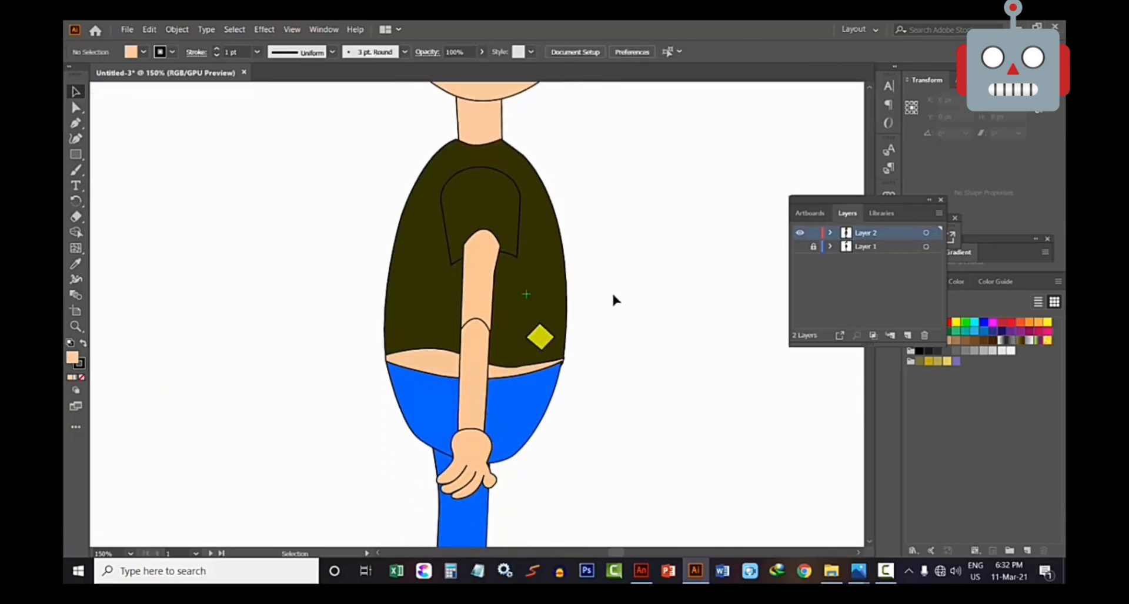
pyautogui.scroll(-1, 613, 299)
pyautogui.rightClick(517, 217)
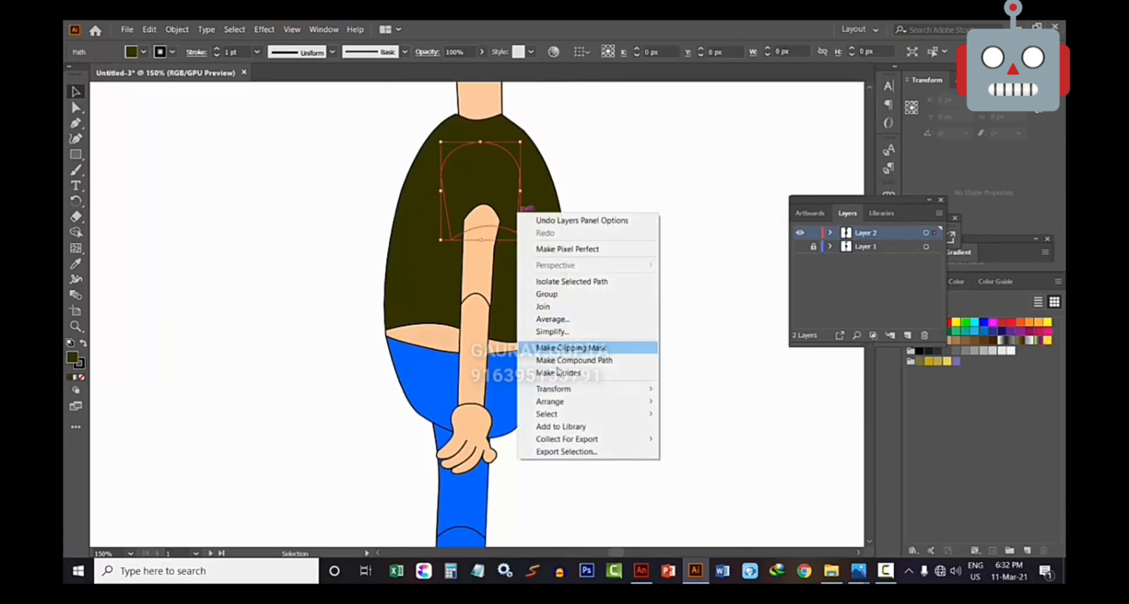
pyautogui.moveTo(623, 402)
pyautogui.click(692, 402)
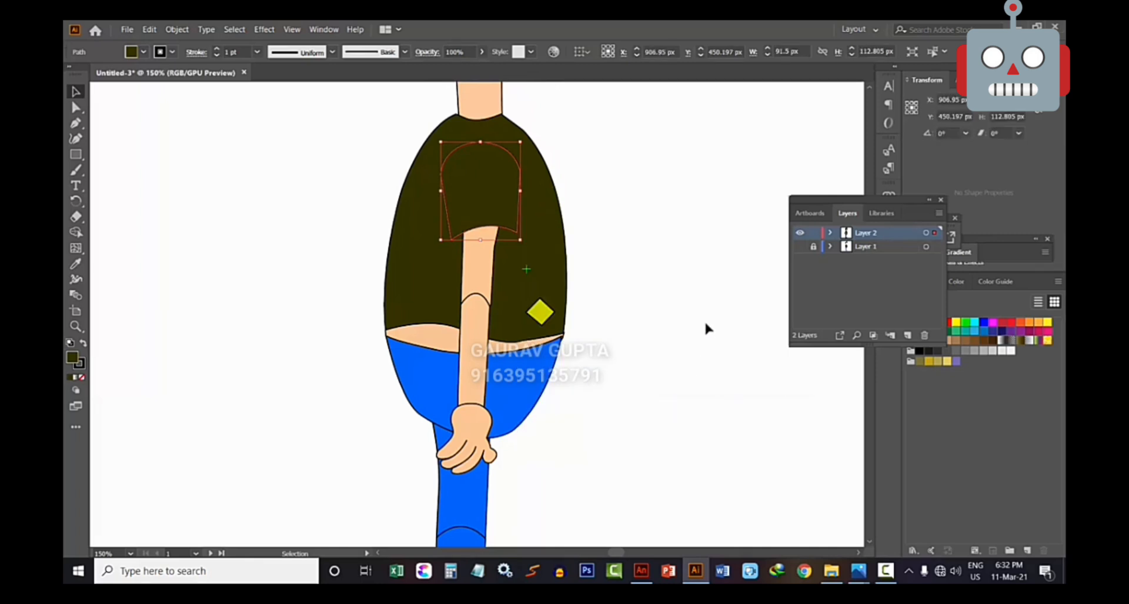
pyautogui.click(588, 270)
# Inspect the outlined forearm, hand, trousers and shoe up close for drawing flaws, toggling Layer 1's visibility
pyautogui.scroll(-1, 271, 292)
pyautogui.hotkey('ctrl', '=')
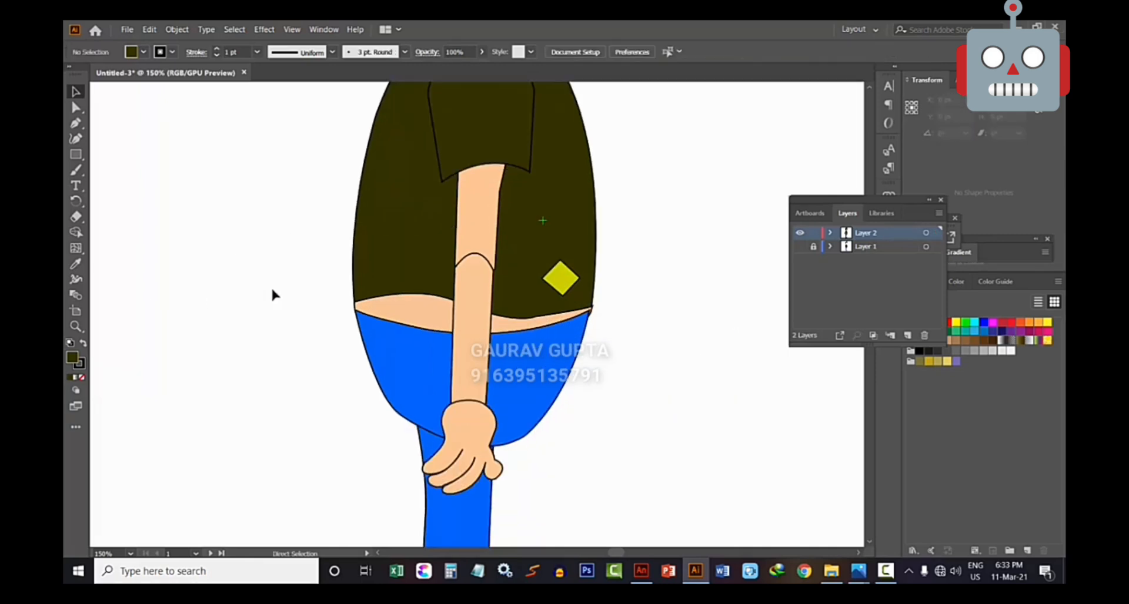
pyautogui.hotkey('ctrl', '=')
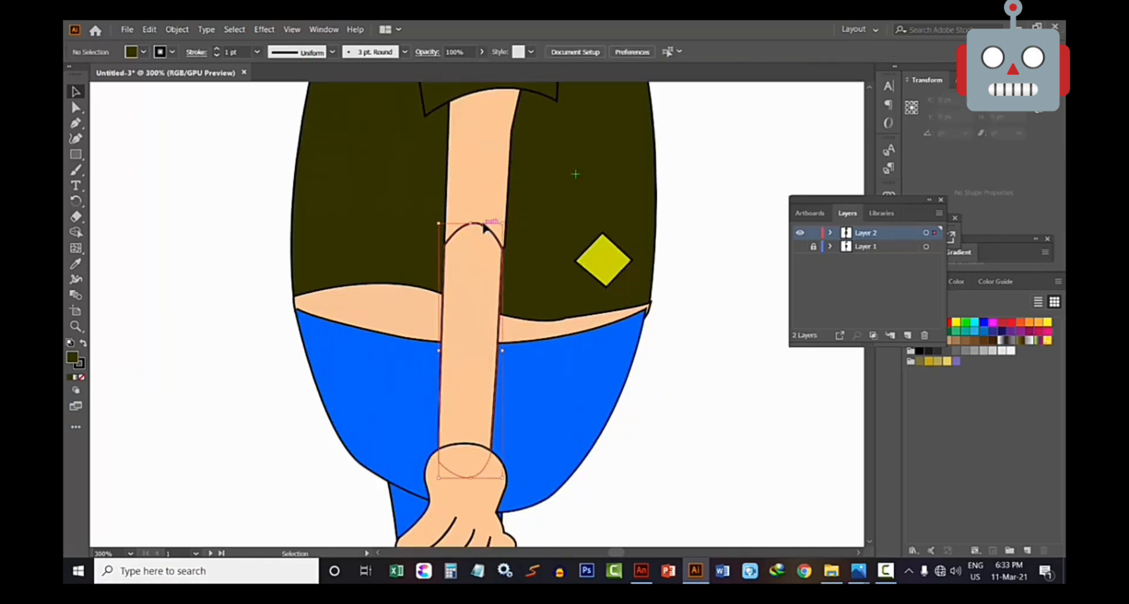
pyautogui.click(483, 227)
pyautogui.click(280, 335)
pyautogui.scroll(-3, 301, 341)
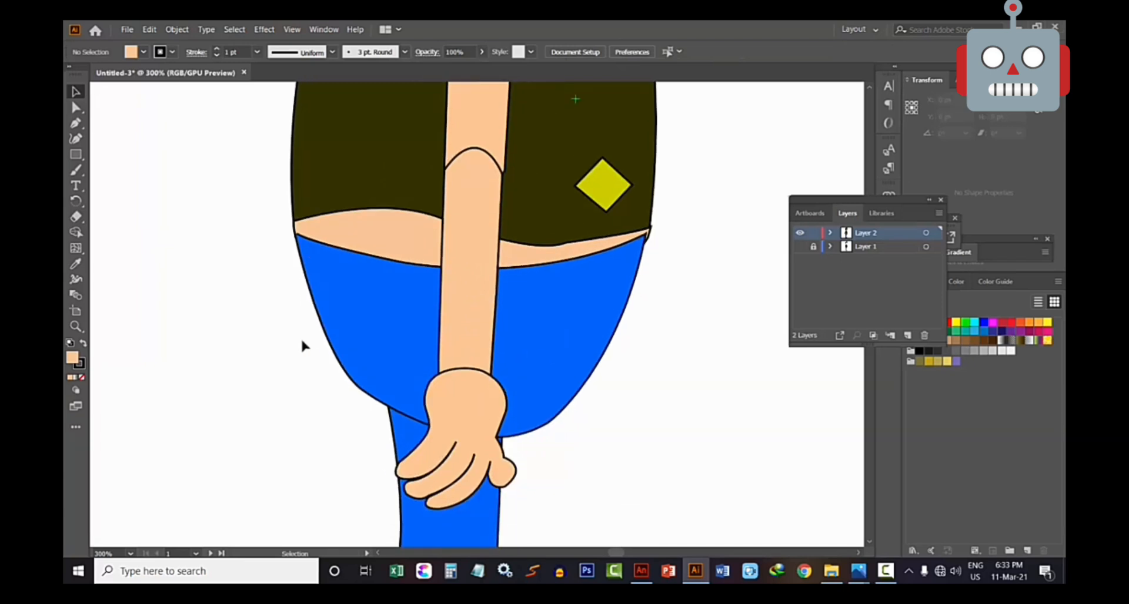
pyautogui.scroll(-2, 301, 338)
pyautogui.scroll(-3, 473, 315)
pyautogui.hotkey('ctrl', '-')
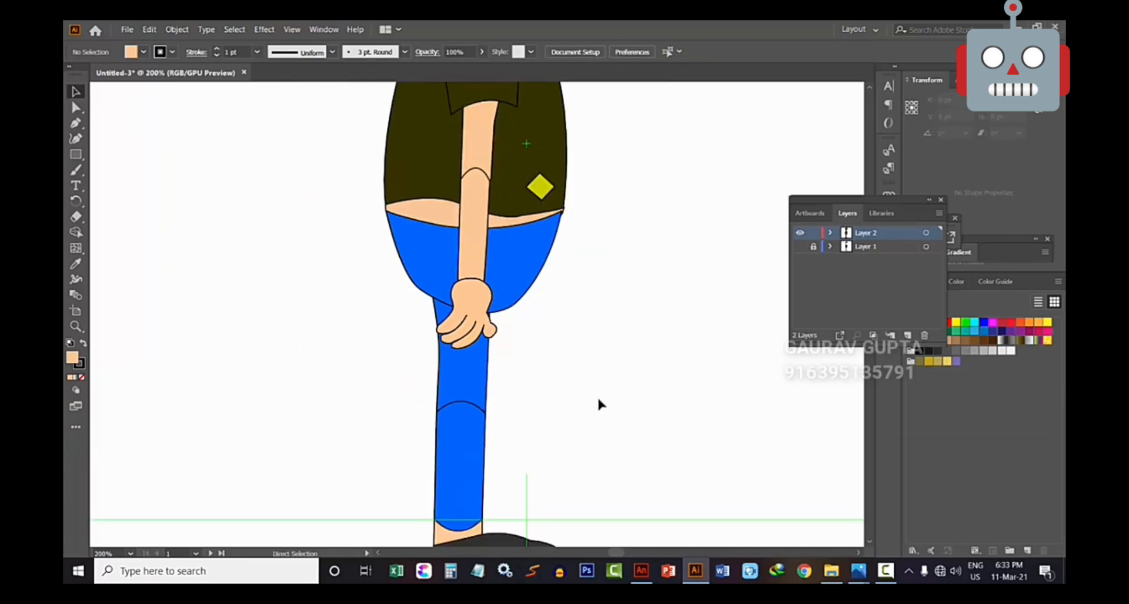
pyautogui.scroll(-3, 597, 399)
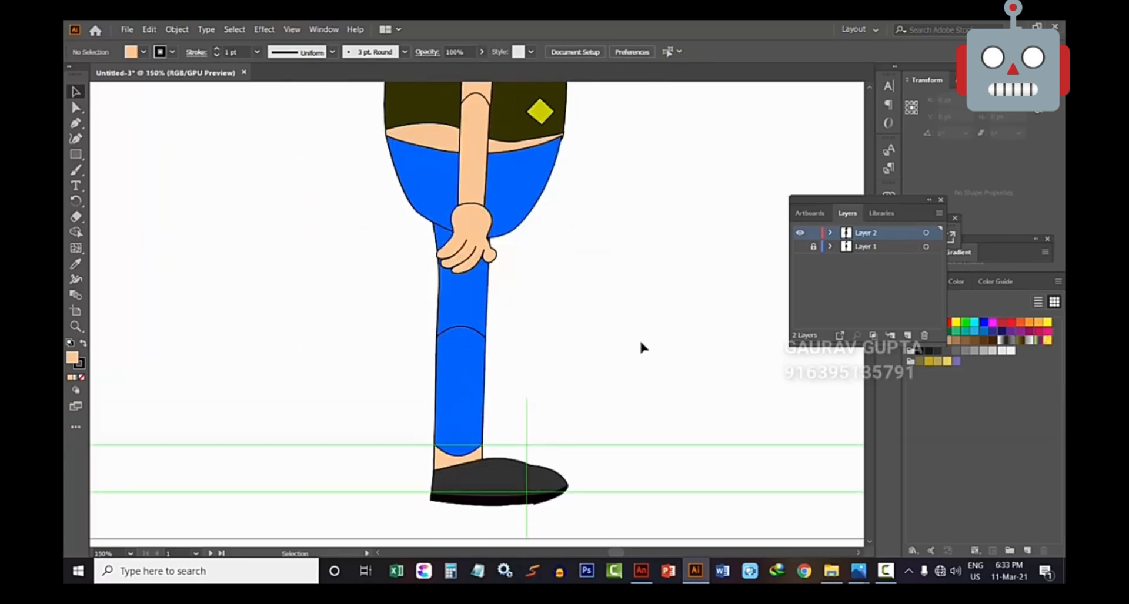
pyautogui.scroll(-2, 640, 339)
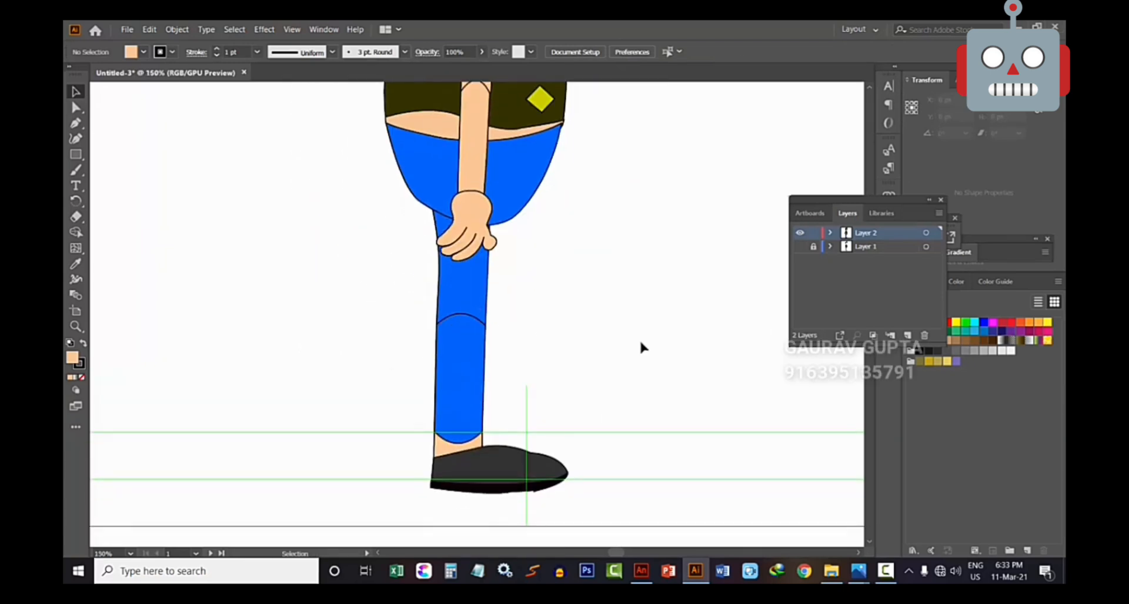
pyautogui.click(800, 248)
pyautogui.click(799, 247)
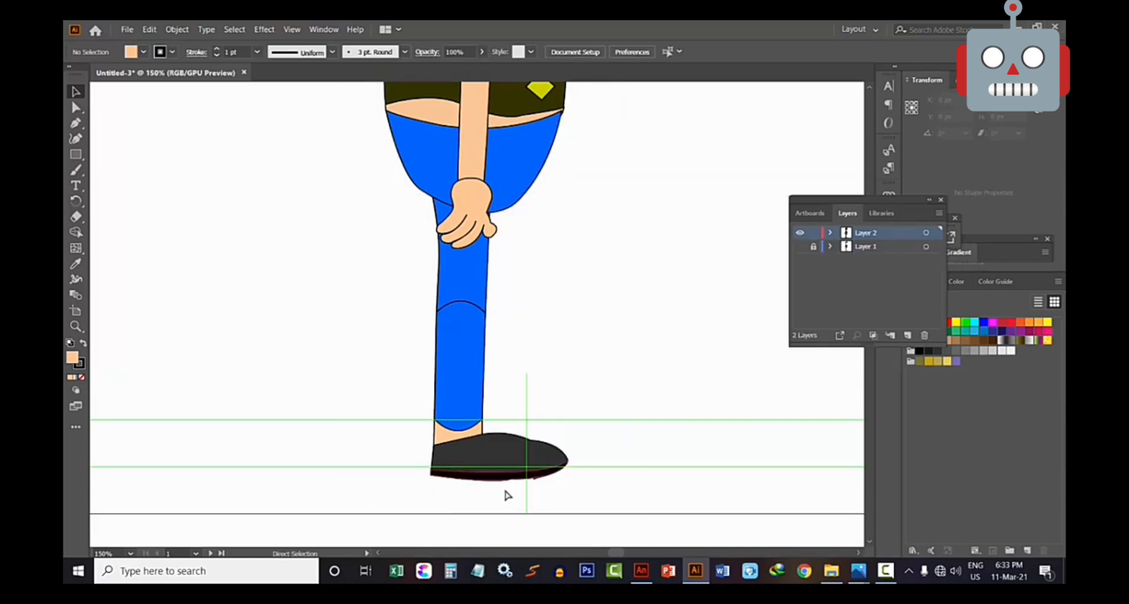
# Isolate the shoe sole path and delete the stray anchor point forming the spike on its lower edge
pyautogui.scroll(3, 504, 496)
pyautogui.scroll(-3, 528, 235)
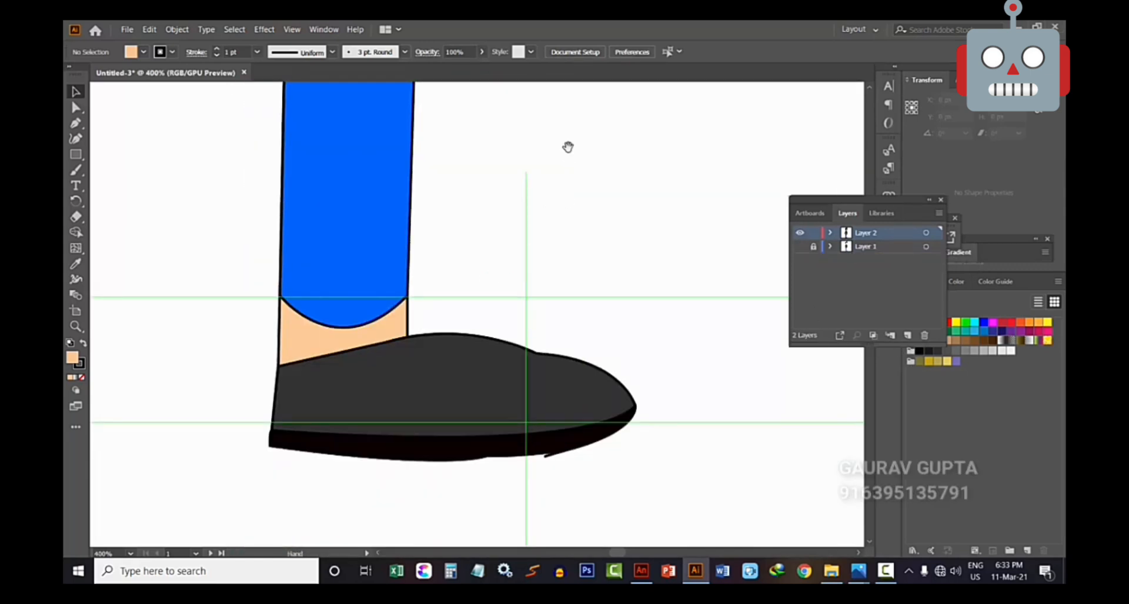
pyautogui.scroll(4, 579, 438)
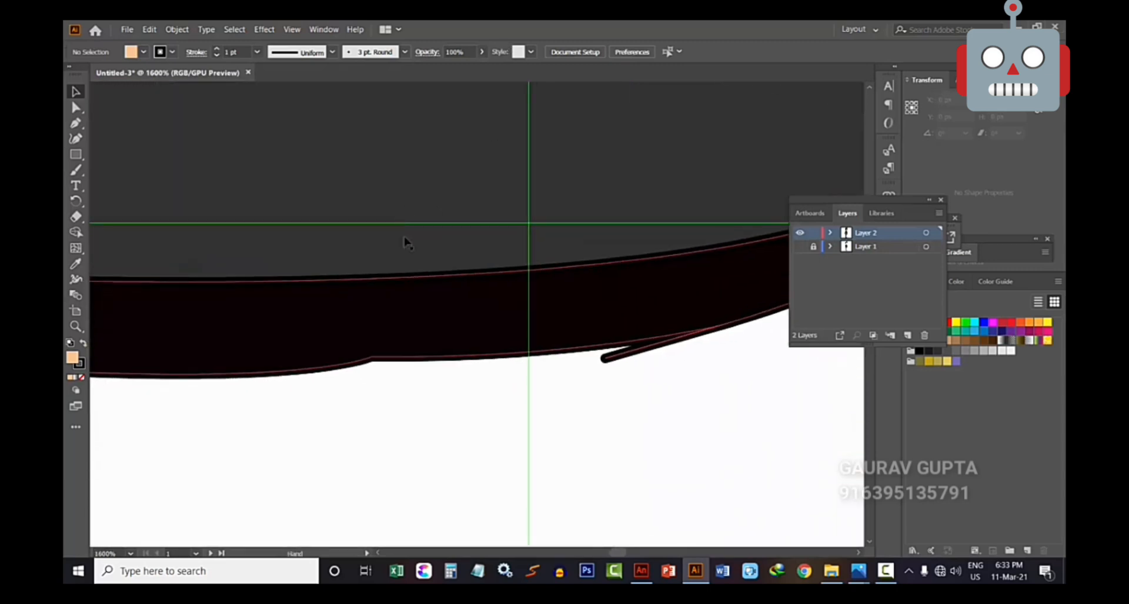
pyautogui.click(624, 356)
pyautogui.moveTo(587, 393); pyautogui.dragTo(500, 420)
pyautogui.doubleClick(603, 370)
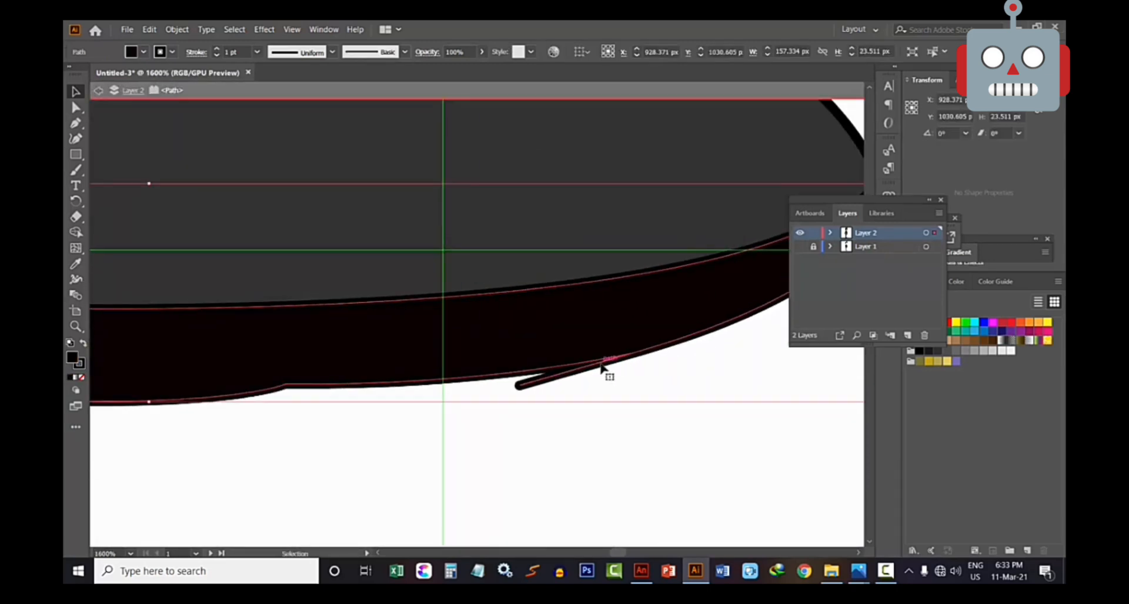
pyautogui.click(75, 124)
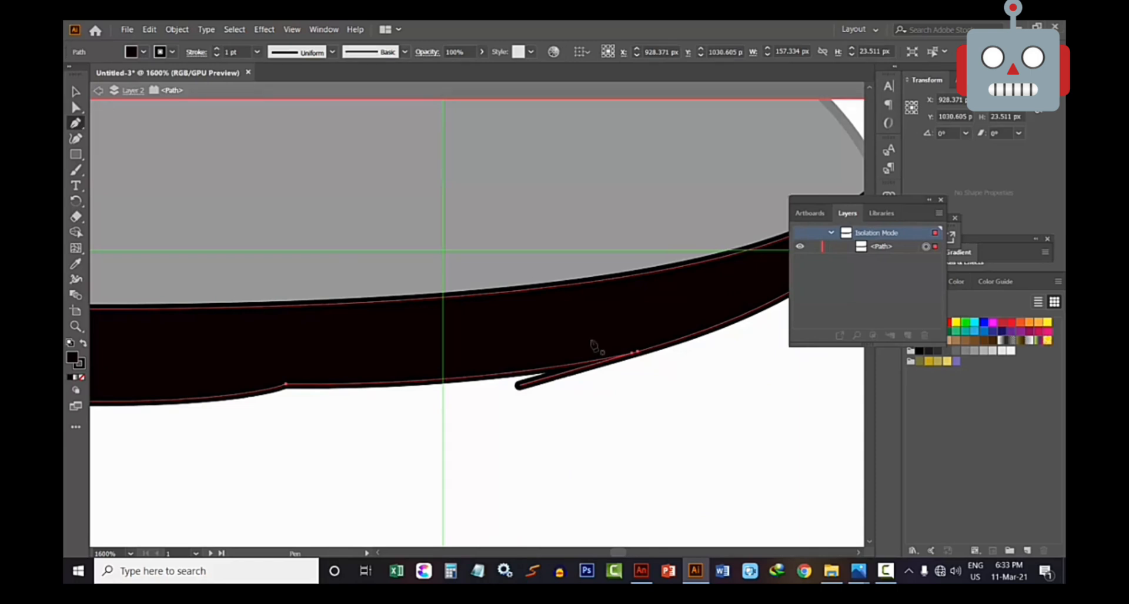
pyautogui.click(634, 355)
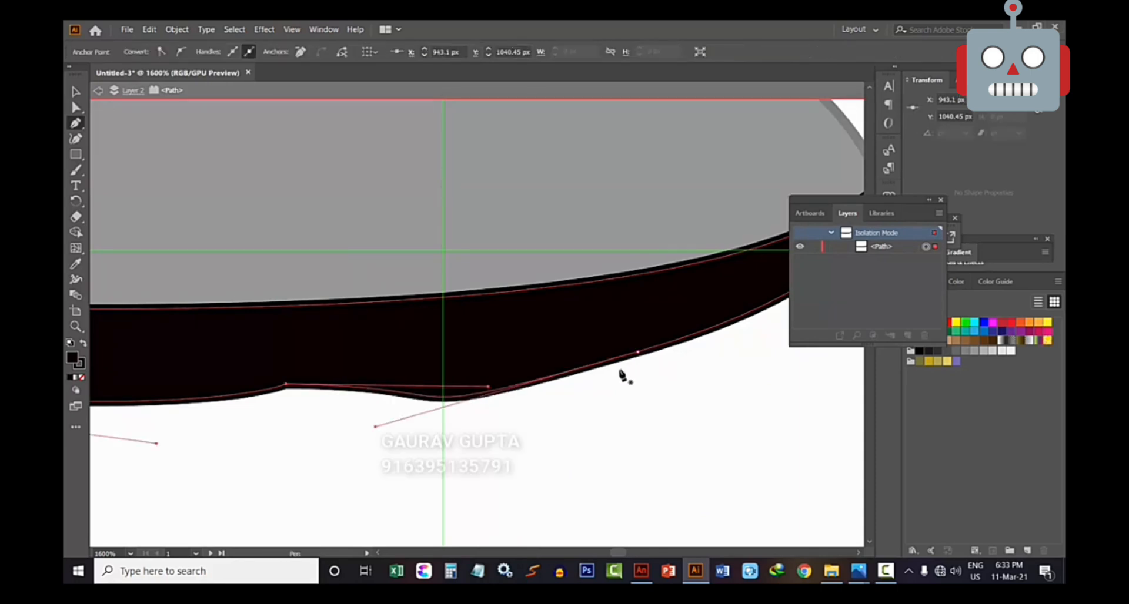
# Smooth the sole's lower edge by reshaping the curve near the removed point, and exit isolation mode
pyautogui.click(75, 107)
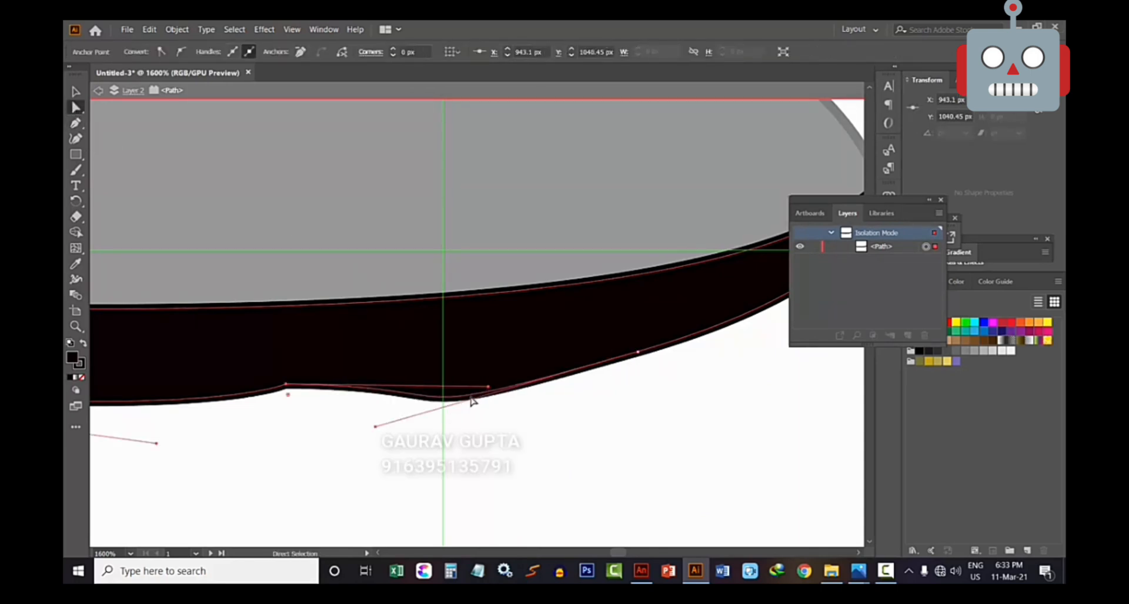
pyautogui.moveTo(473, 393); pyautogui.dragTo(524, 449)
pyautogui.click(482, 397)
pyautogui.hotkey('ctrl', '-')
pyautogui.hotkey('ctrl', '-')
pyautogui.hotkey('ctrl', '-')
pyautogui.hotkey('ctrl', '-')
pyautogui.click(75, 91)
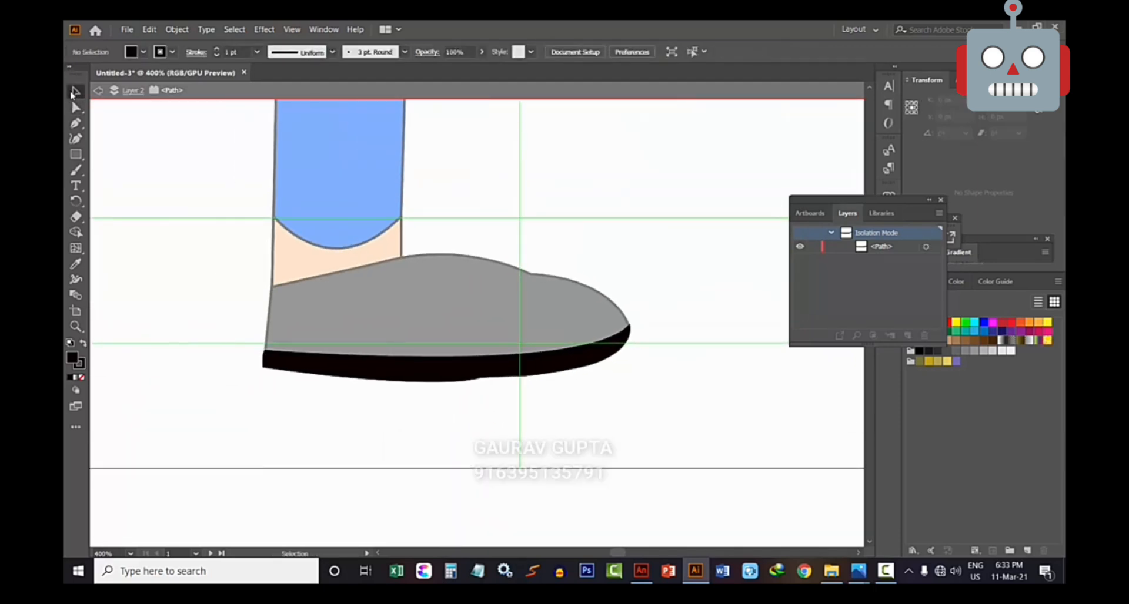
pyautogui.doubleClick(193, 164)
# Look over the outlined figure from the head down to the corrected shoe
pyautogui.hotkey('ctrl', '-')
pyautogui.hotkey('ctrl', '-')
pyautogui.hotkey('ctrl', '-')
pyautogui.hotkey('ctrl', '-')
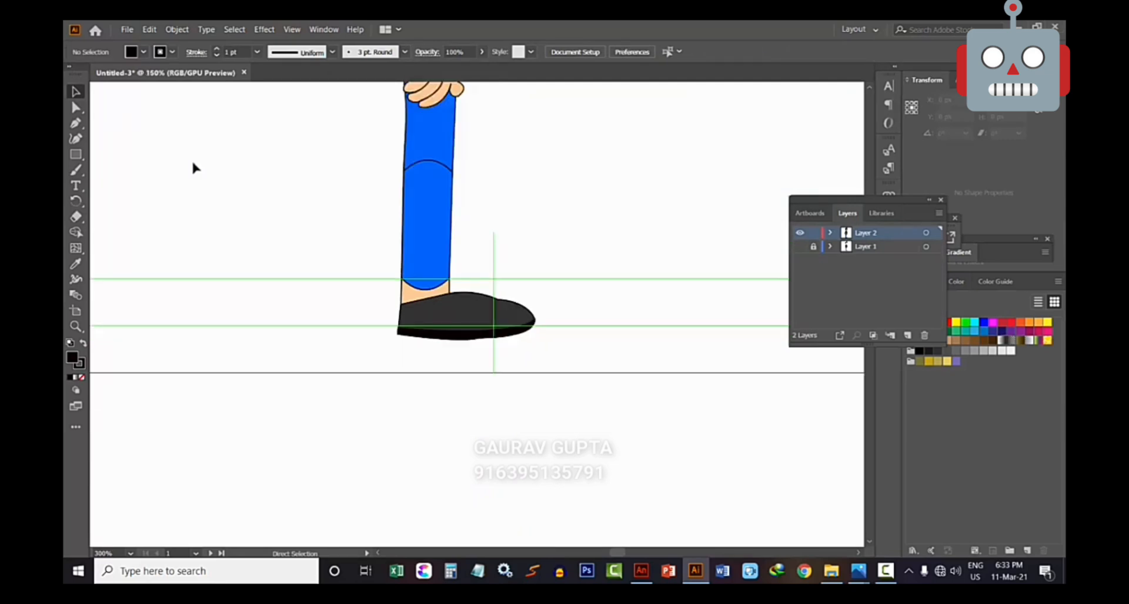
pyautogui.scroll(5, 283, 247)
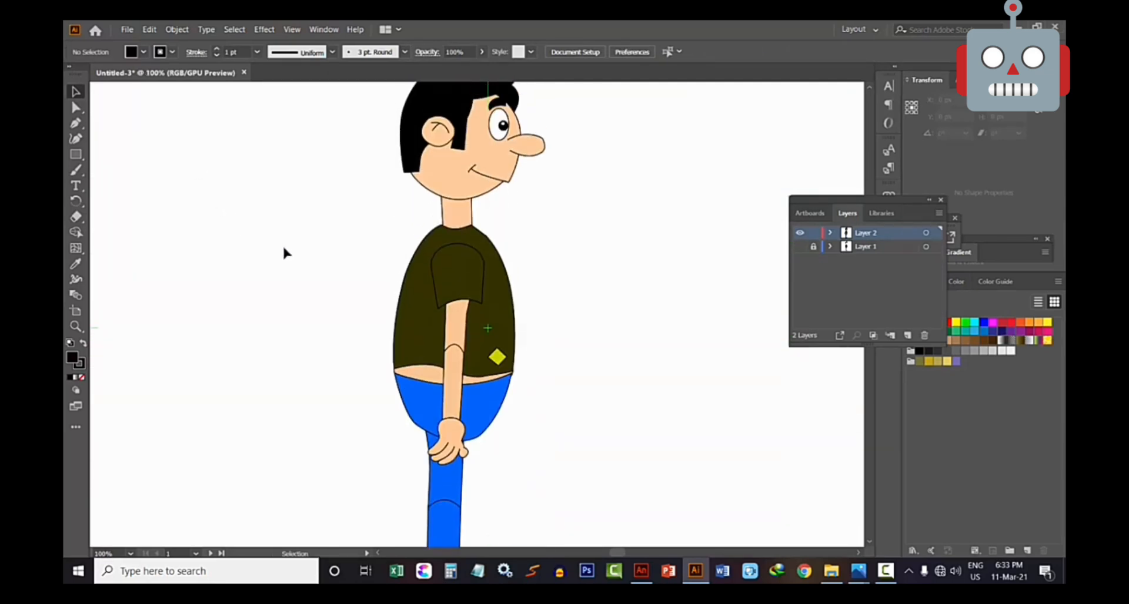
pyautogui.scroll(-5, 283, 252)
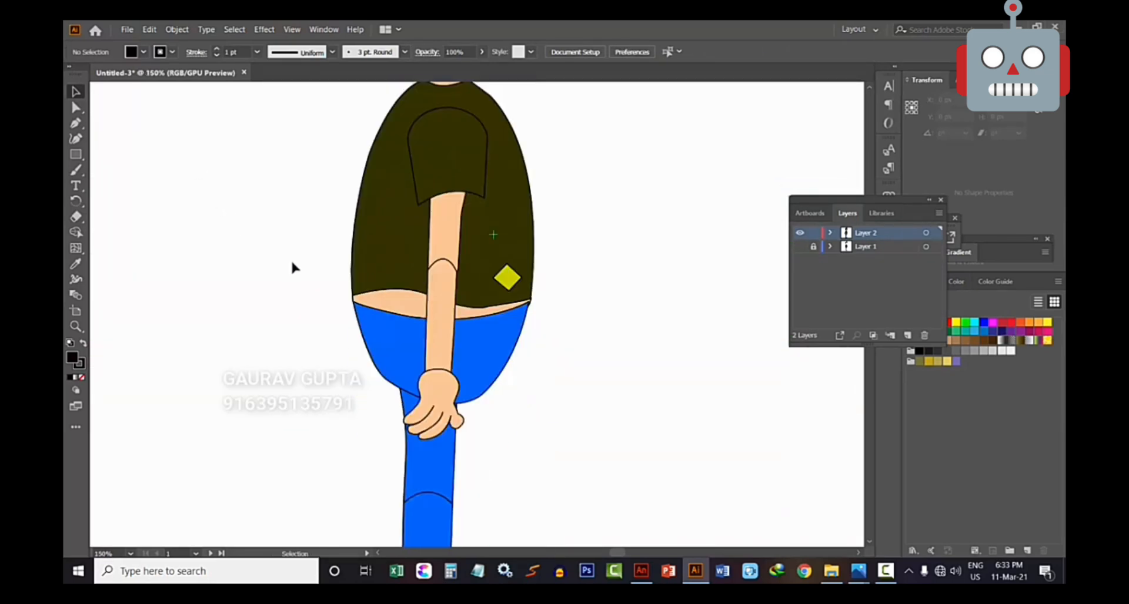
pyautogui.hotkey('ctrl', '+')
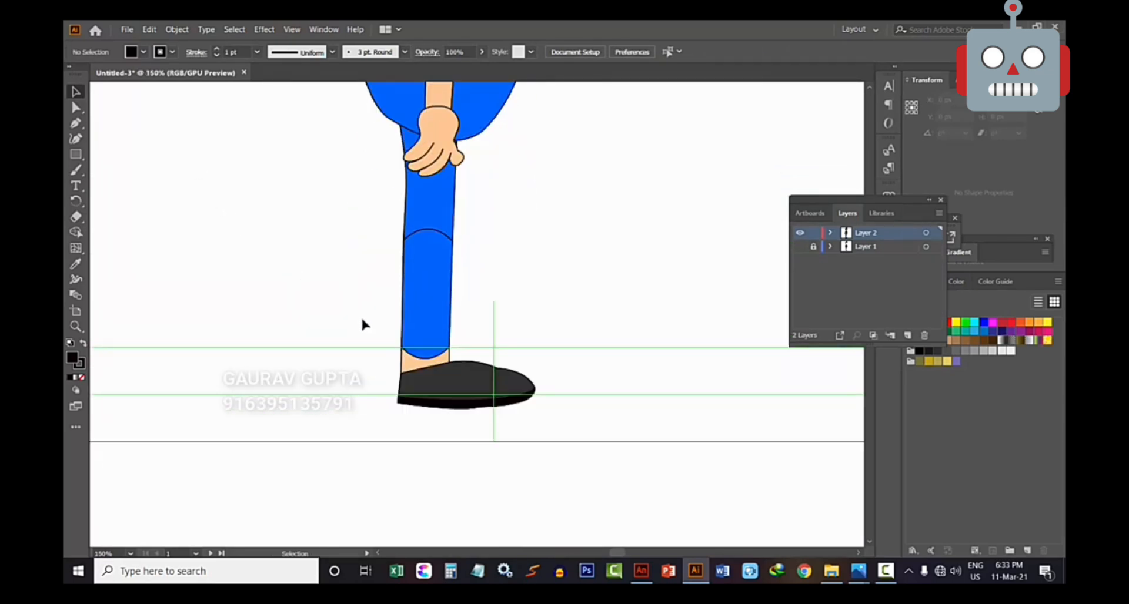
# Show Layer 1 again and toggle Layer 2's visibility to compare the leg and shoe with the reference
pyautogui.click(799, 246)
pyautogui.click(799, 233)
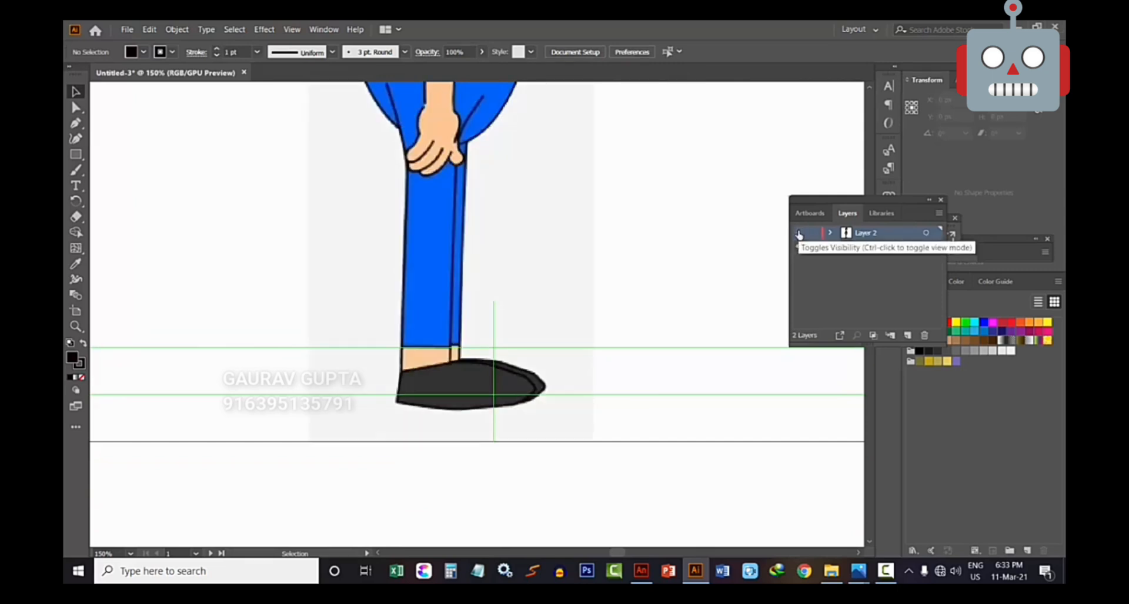
pyautogui.click(798, 233)
# Select the upper leg, lower leg, ankle and shoe shapes together and paste a copy of them
pyautogui.press('a')
pyautogui.moveTo(600, 446); pyautogui.dragTo(348, 203)
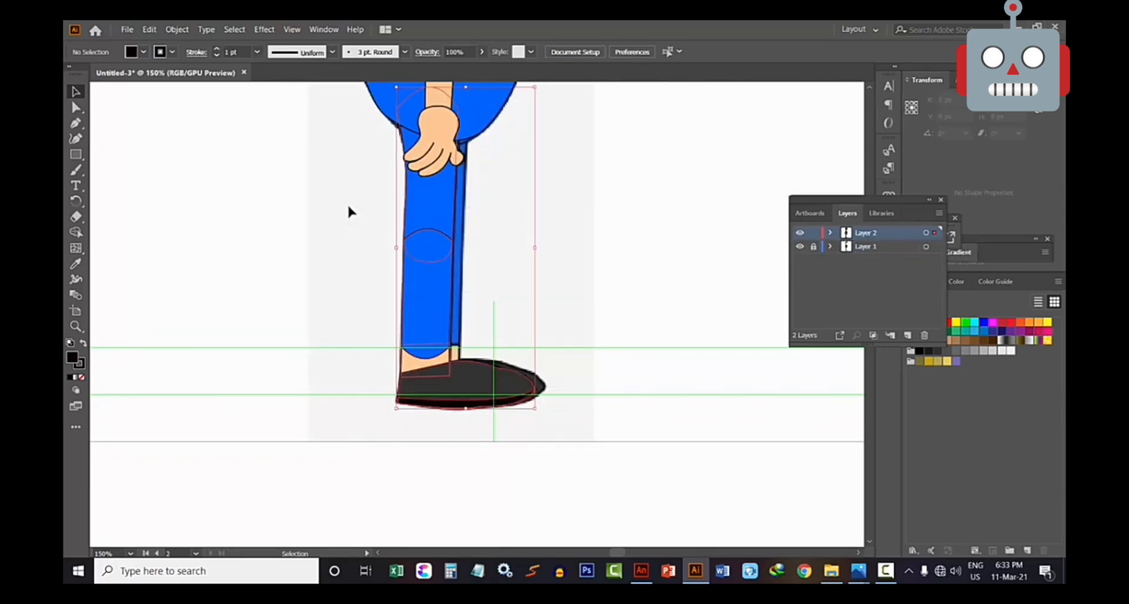
pyautogui.scroll(2, 418, 274)
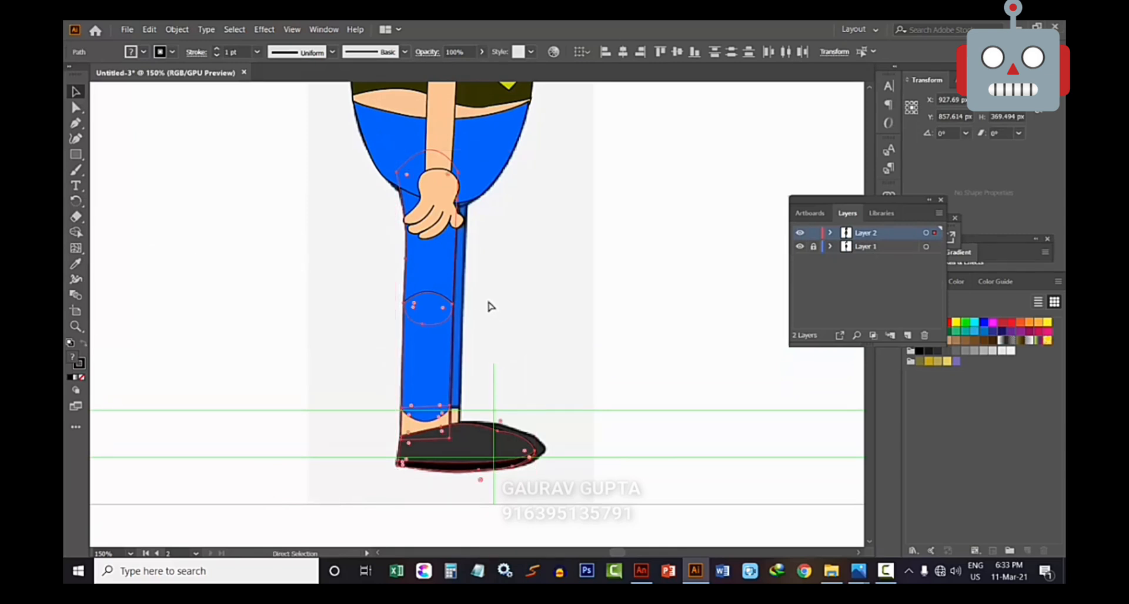
pyautogui.hotkey('ctrl', 'v')
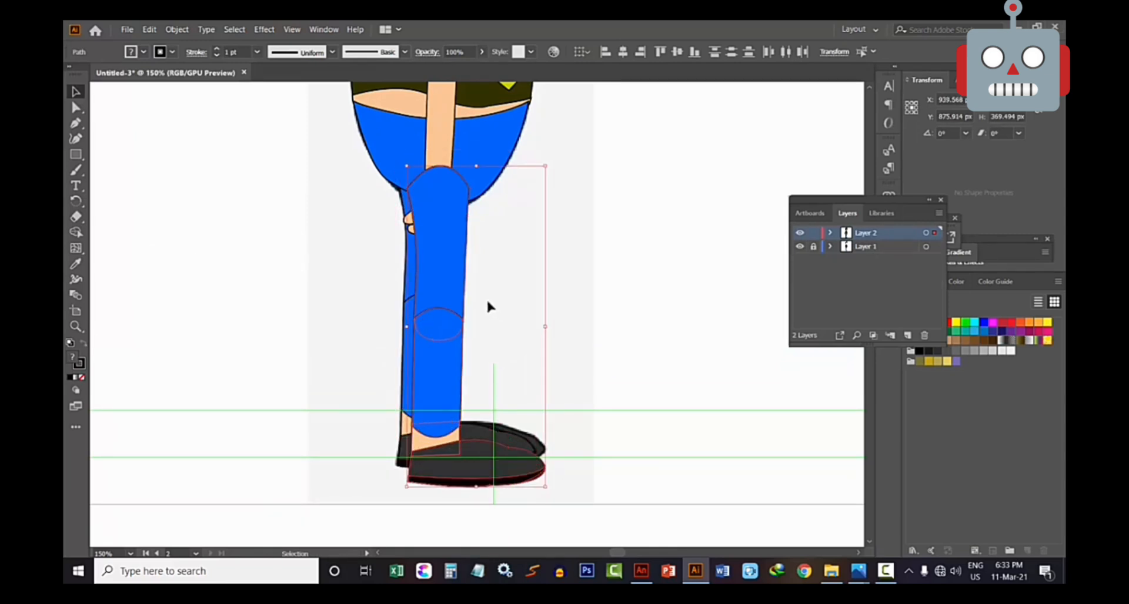
# Move the copied leg and shoe into line with the far leg in the reference, slightly ahead of the original
pyautogui.moveTo(437, 253)
pyautogui.mouseDown()
pyautogui.moveTo(507, 259)
pyautogui.moveTo(451, 254)
pyautogui.mouseUp()
pyautogui.press('a')
pyautogui.hotkey('ctrl', '+')
pyautogui.hotkey('ctrl', '+')
pyautogui.press('v')
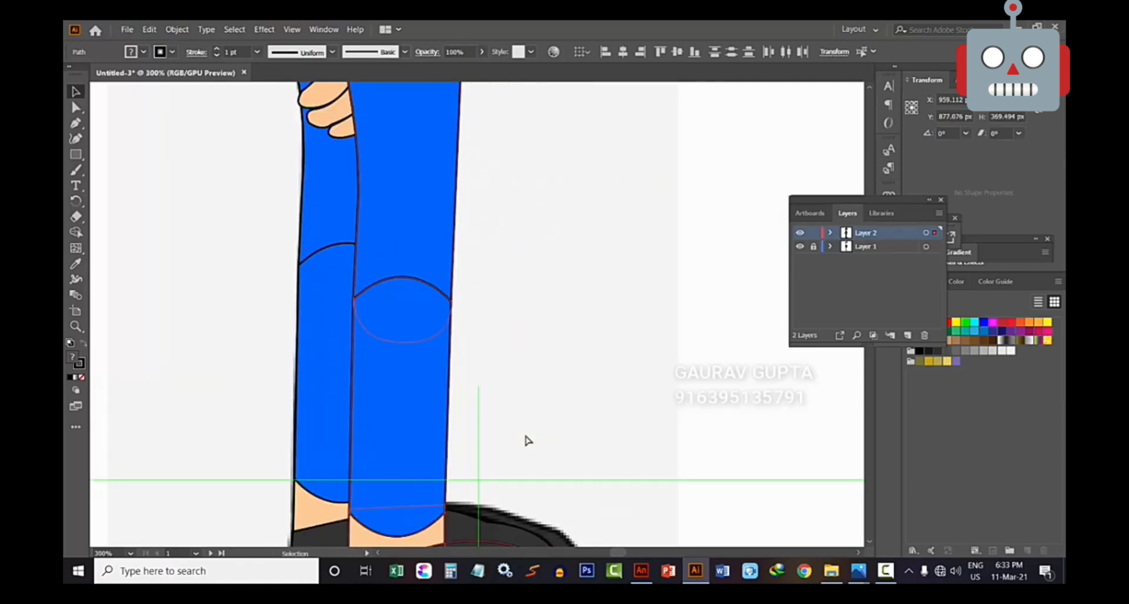
pyautogui.moveTo(416, 435); pyautogui.dragTo(382, 417)
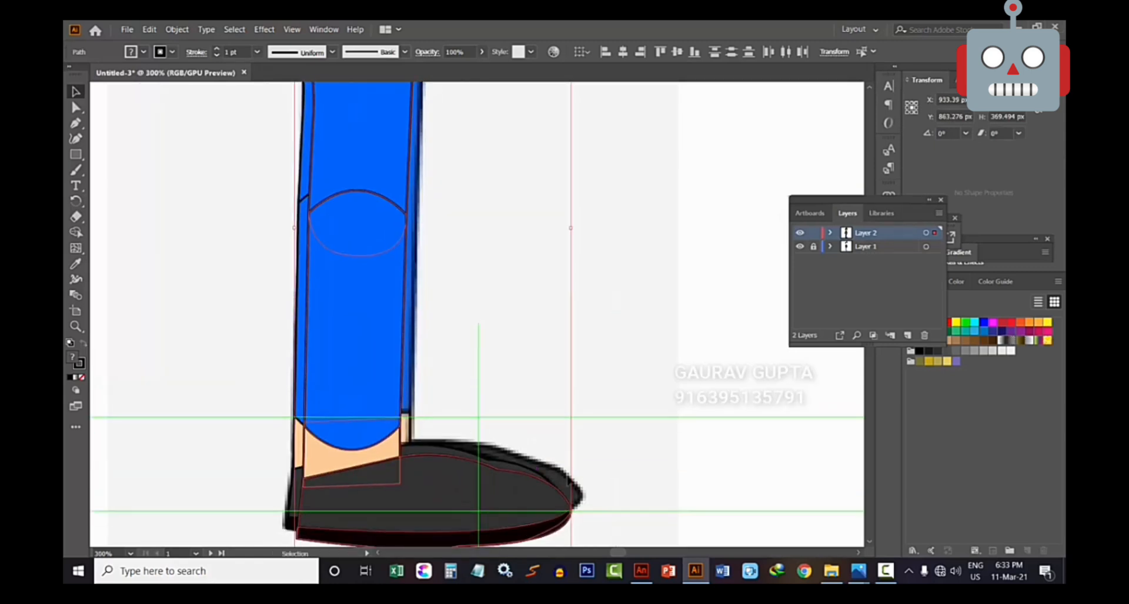
pyautogui.moveTo(373, 369)
pyautogui.mouseDown()
pyautogui.moveTo(374, 349)
pyautogui.moveTo(339, 354)
pyautogui.moveTo(363, 368)
pyautogui.moveTo(365, 347)
pyautogui.moveTo(367, 357)
pyautogui.mouseUp()
pyautogui.scroll(5, 450, 408)
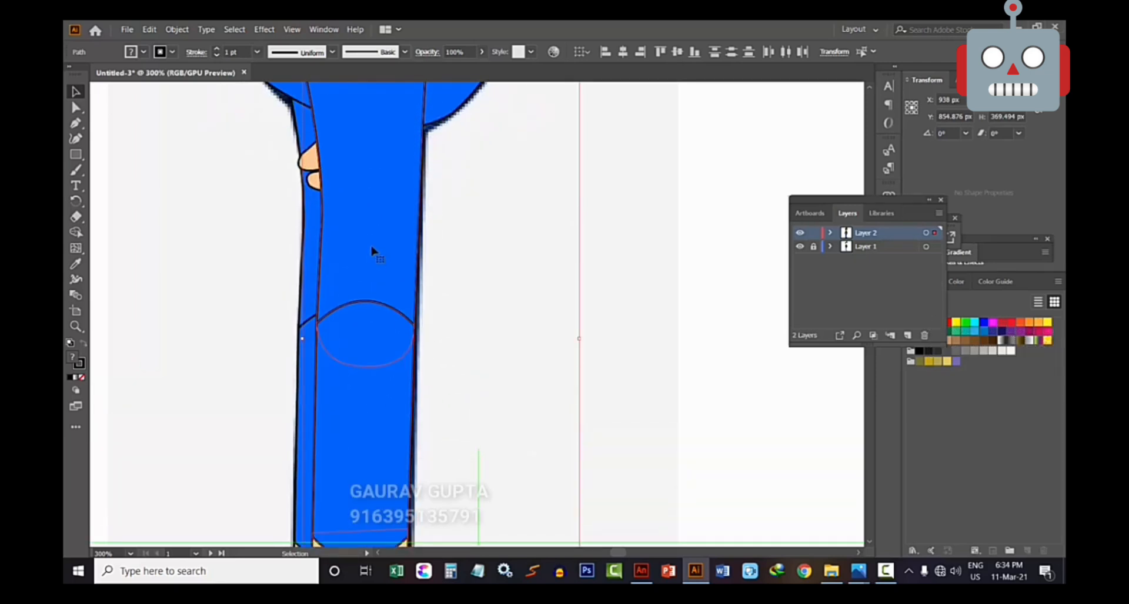
# Send the copied leg and shoe to the back behind the near leg and hand, and deselect them
pyautogui.rightClick(382, 253)
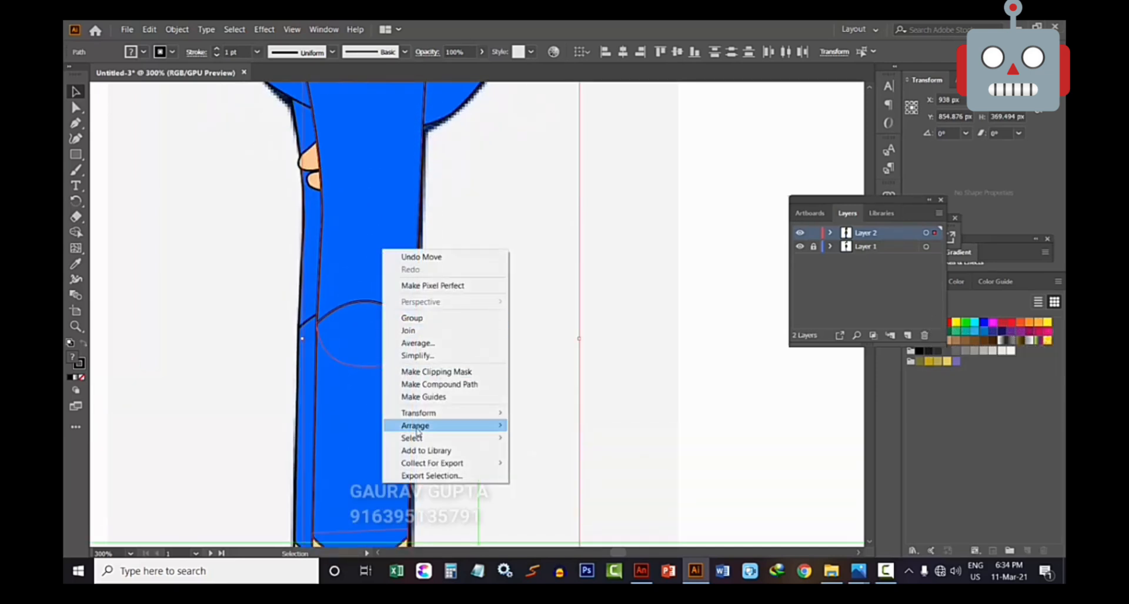
pyautogui.moveTo(416, 427)
pyautogui.click(548, 450)
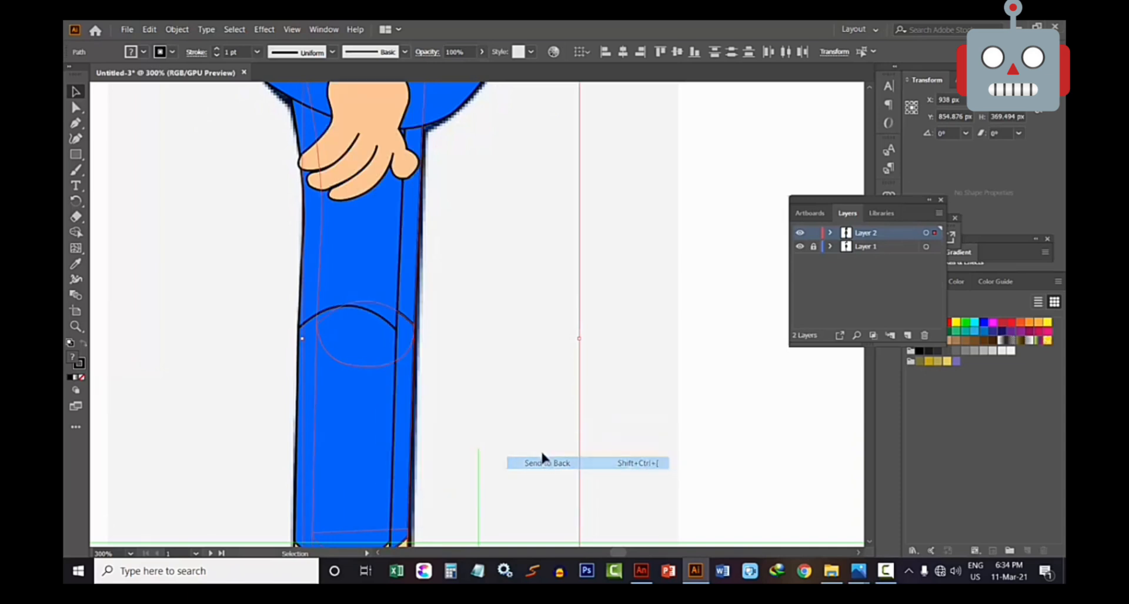
pyautogui.click(509, 366)
# Toggle the visibility of Layer 1 and Layer 2 to compare both traced legs with the reference
pyautogui.scroll(-2, 517, 362)
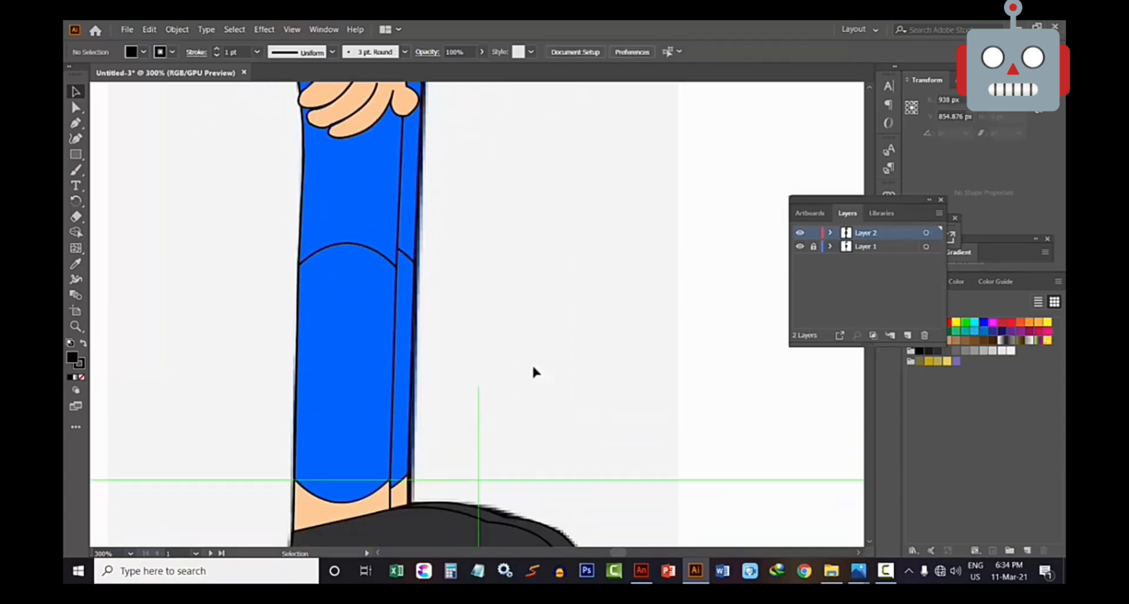
pyautogui.hotkey('ctrl', '-')
pyautogui.hotkey('ctrl', '-')
pyautogui.click(799, 247)
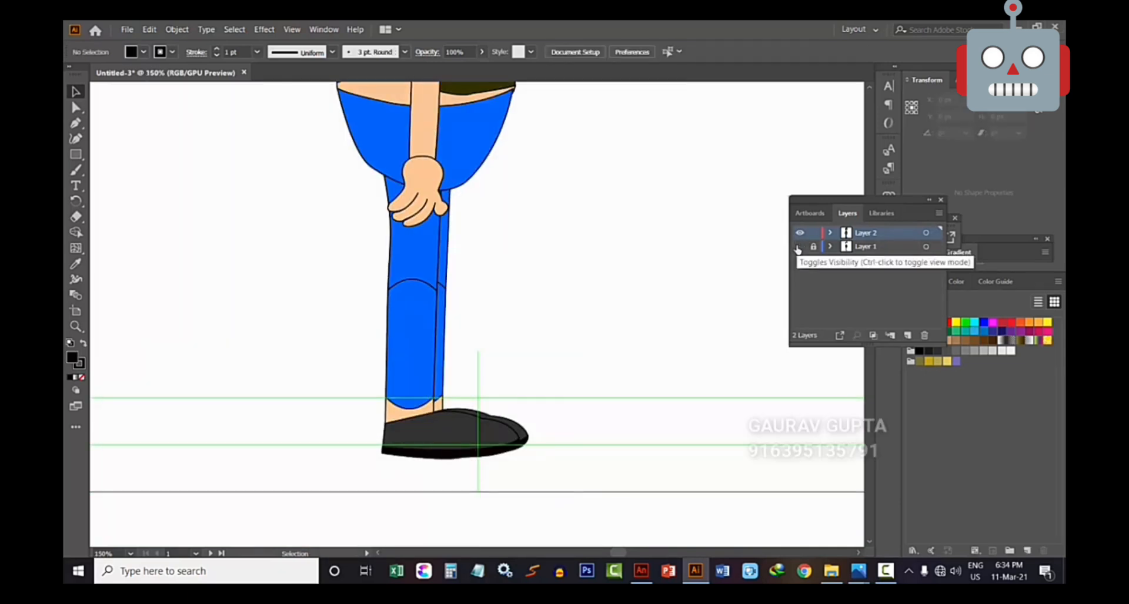
pyautogui.click(799, 247)
pyautogui.click(799, 246)
pyautogui.click(799, 247)
pyautogui.click(800, 232)
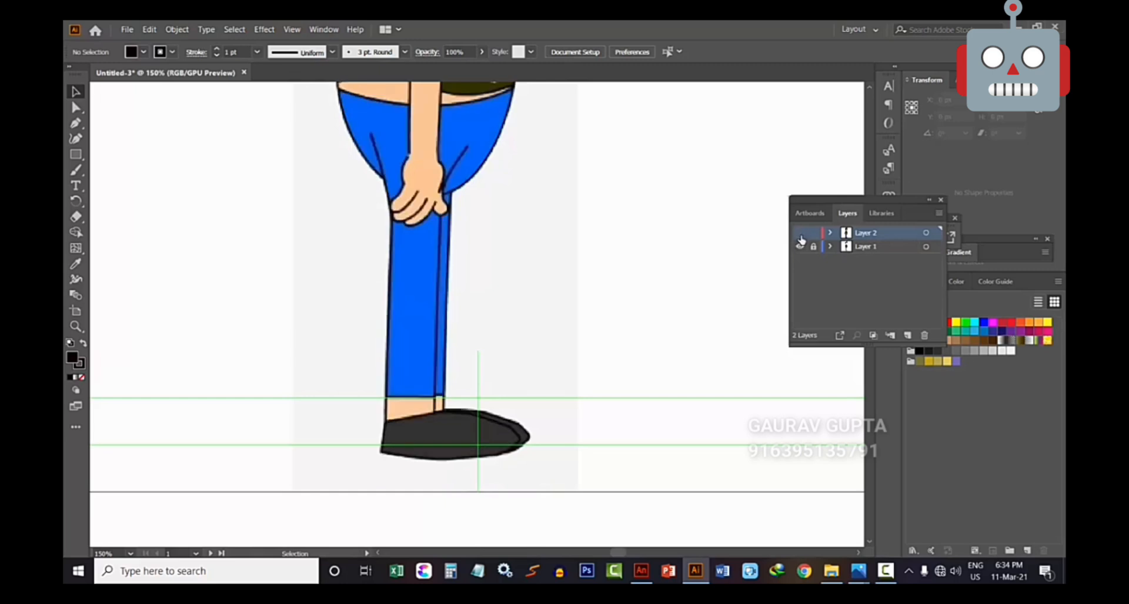
pyautogui.click(800, 233)
pyautogui.click(800, 233)
pyautogui.click(800, 233)
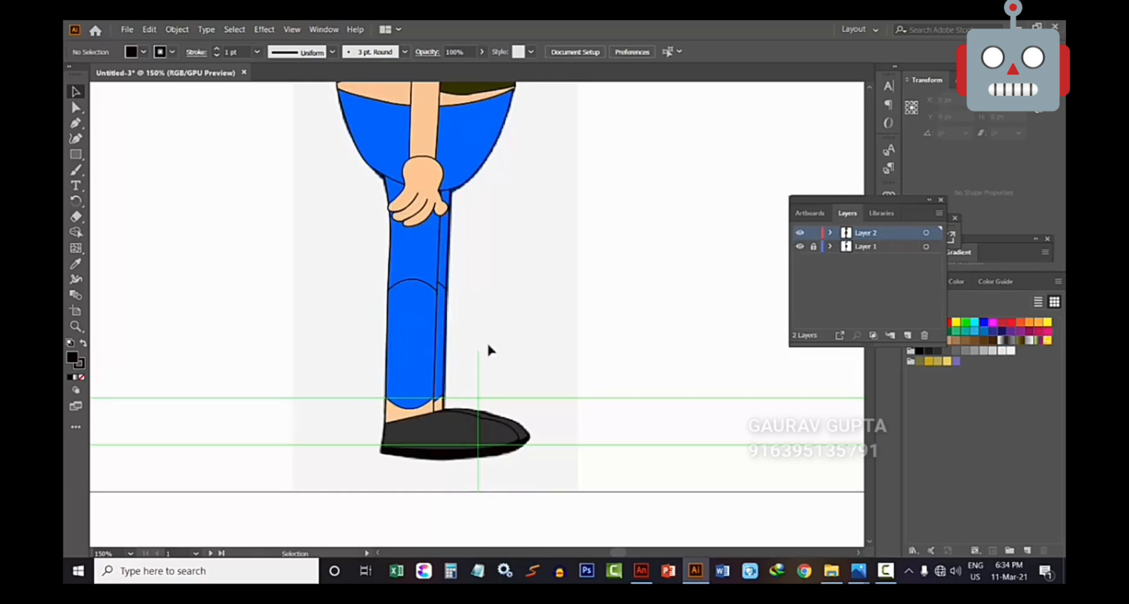
pyautogui.scroll(3, 484, 346)
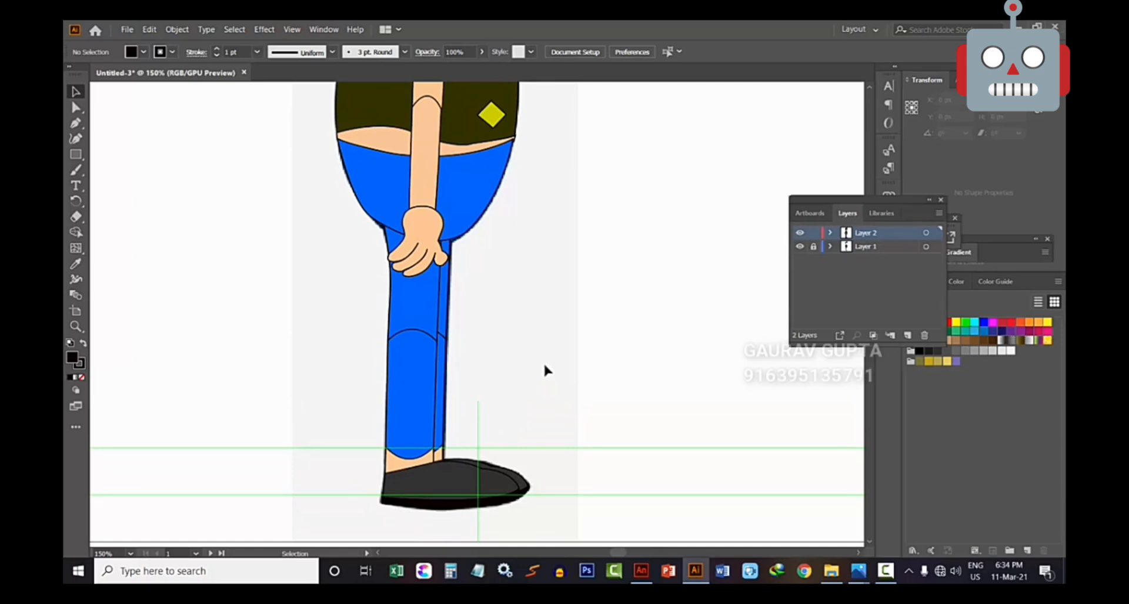
# Examine the traced legs, knee joints and torso up close and check the complete character on the artboard
pyautogui.hotkey('ctrl', '+')
pyautogui.hotkey('ctrl', '+')
pyautogui.hotkey('ctrl', '+')
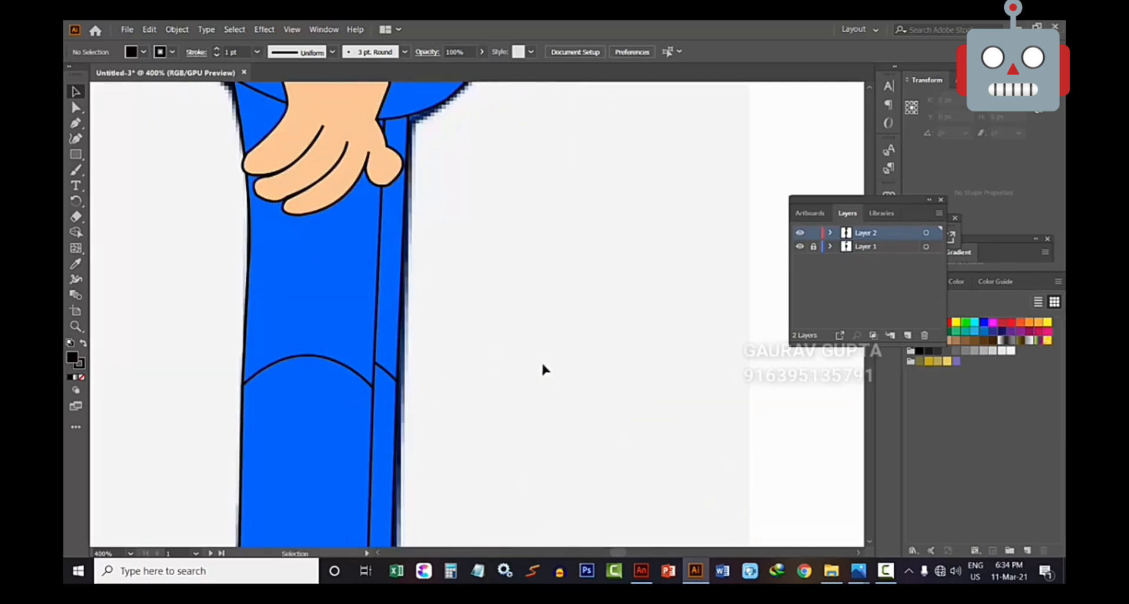
pyautogui.scroll(-5, 523, 360)
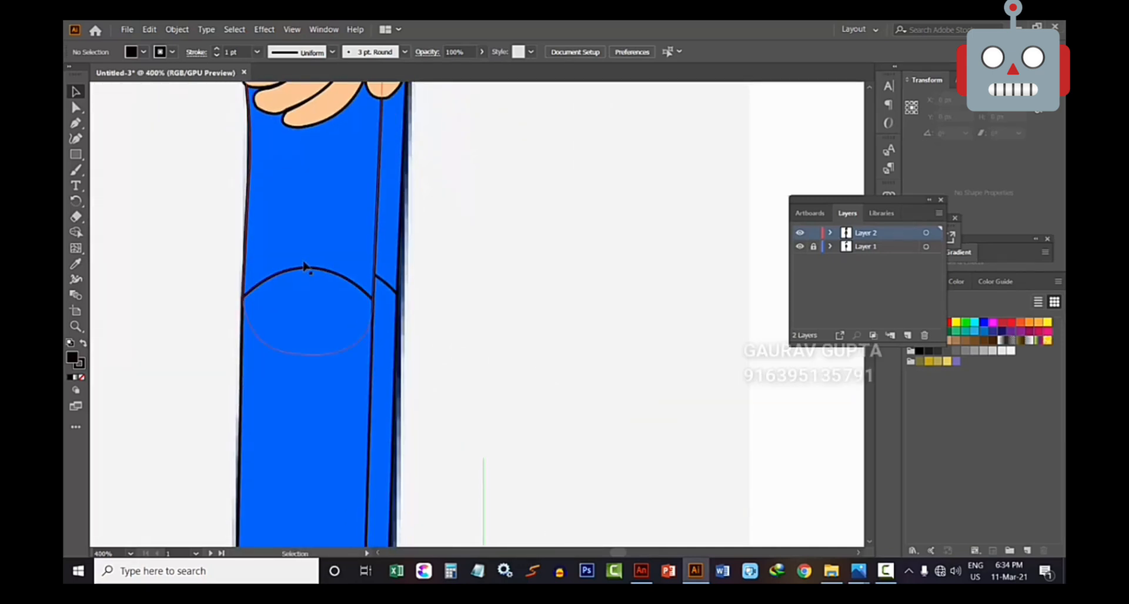
pyautogui.hotkey('ctrl', '-')
pyautogui.hotkey('ctrl', '-')
pyautogui.hotkey('ctrl', '-')
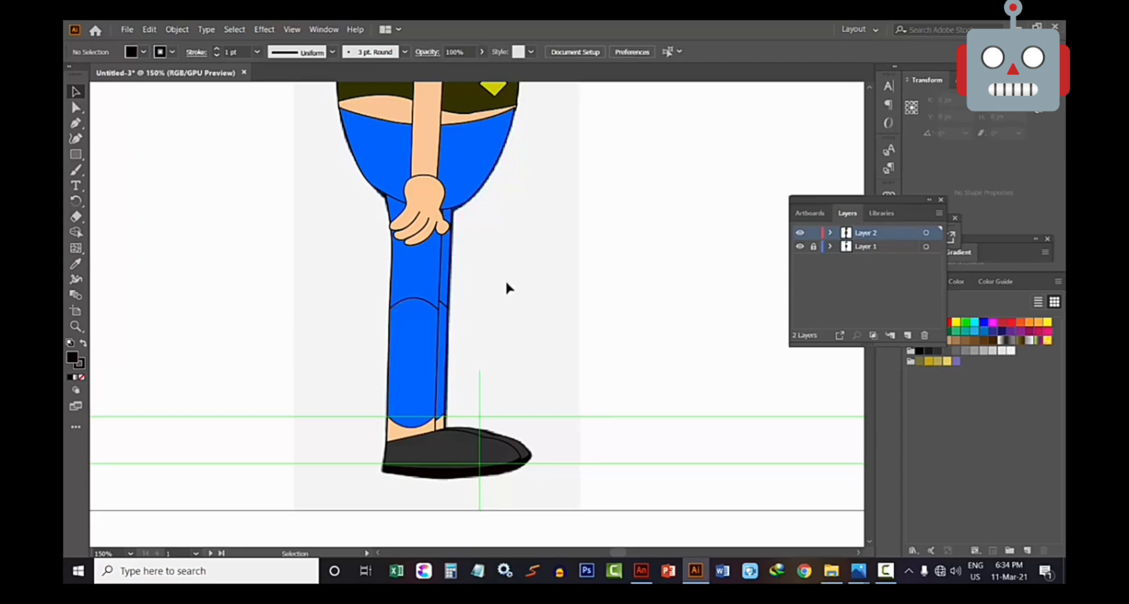
pyautogui.scroll(5, 506, 282)
pyautogui.scroll(2, 520, 317)
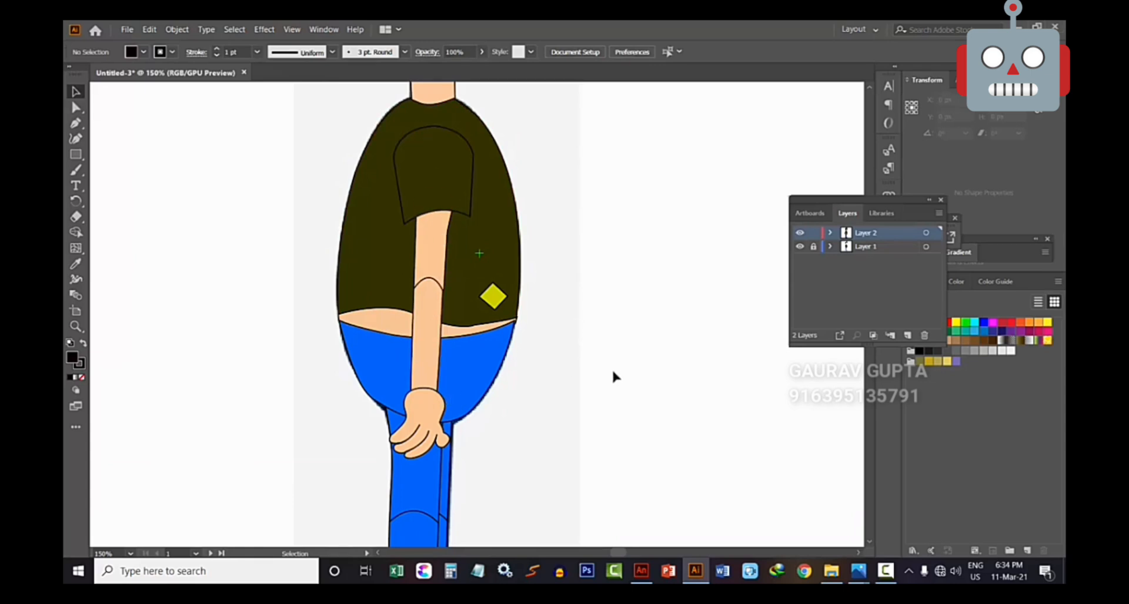
pyautogui.hotkey('ctrl', '-')
pyautogui.hotkey('ctrl', '-')
pyautogui.hotkey('ctrl', '-')
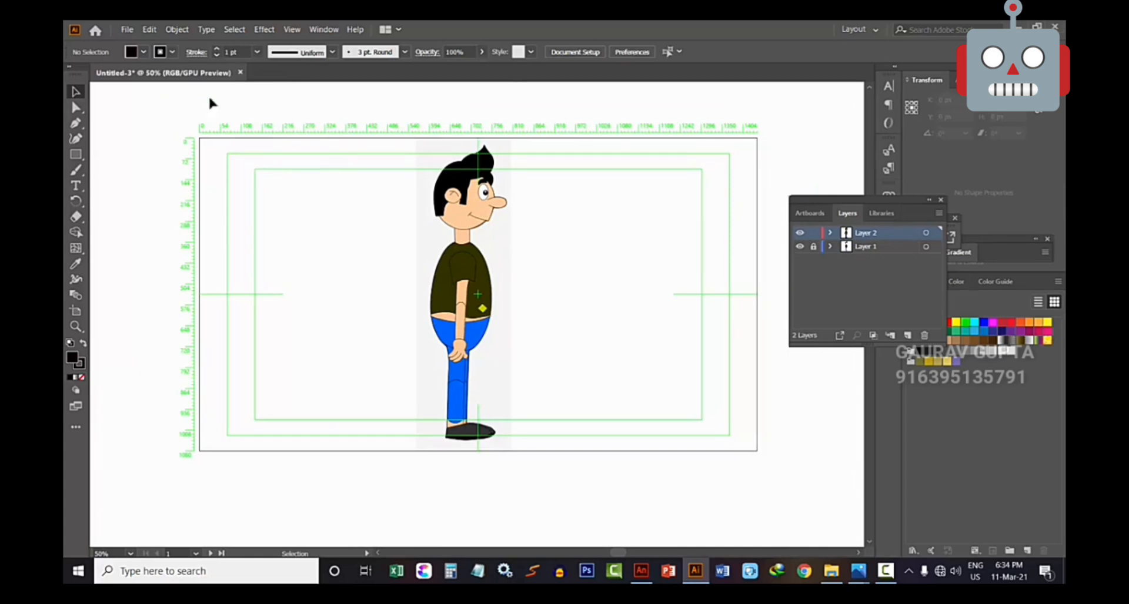
# Save the document in Adobe Illustrator format as Class 33 Side Character Tracing with the default Illustrator options
pyautogui.click(127, 29)
pyautogui.click(141, 122)
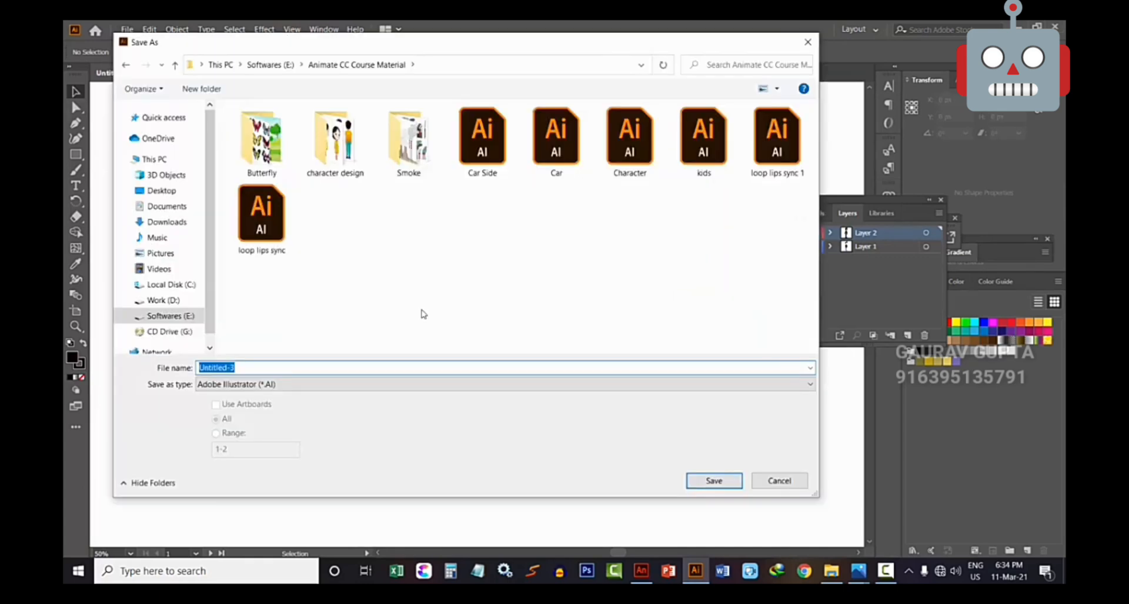
pyautogui.write('Class ')
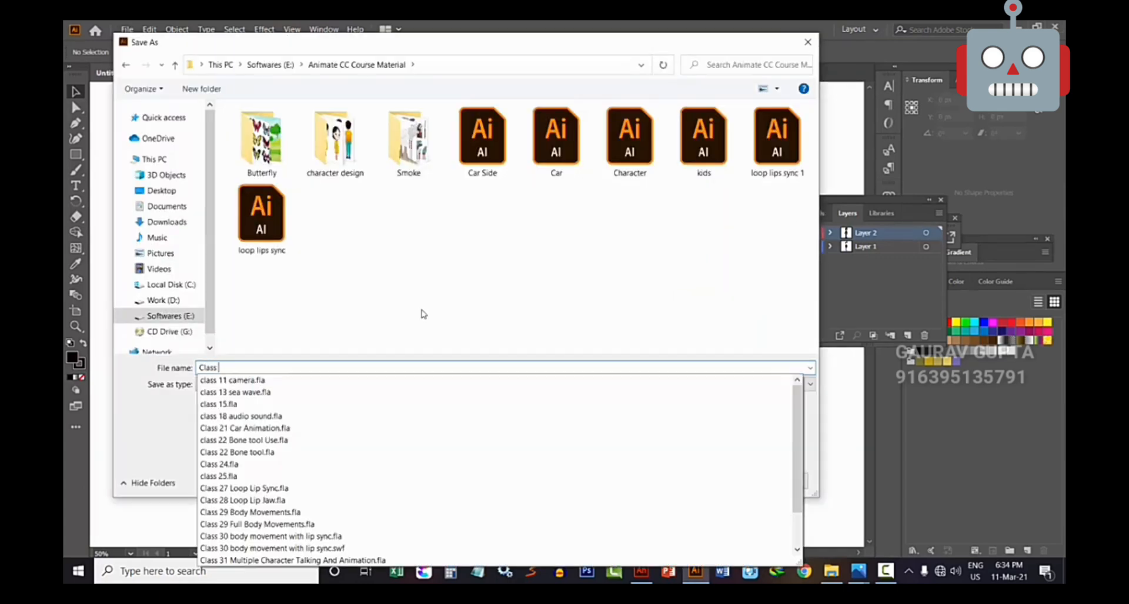
pyautogui.write('33 Side Character')
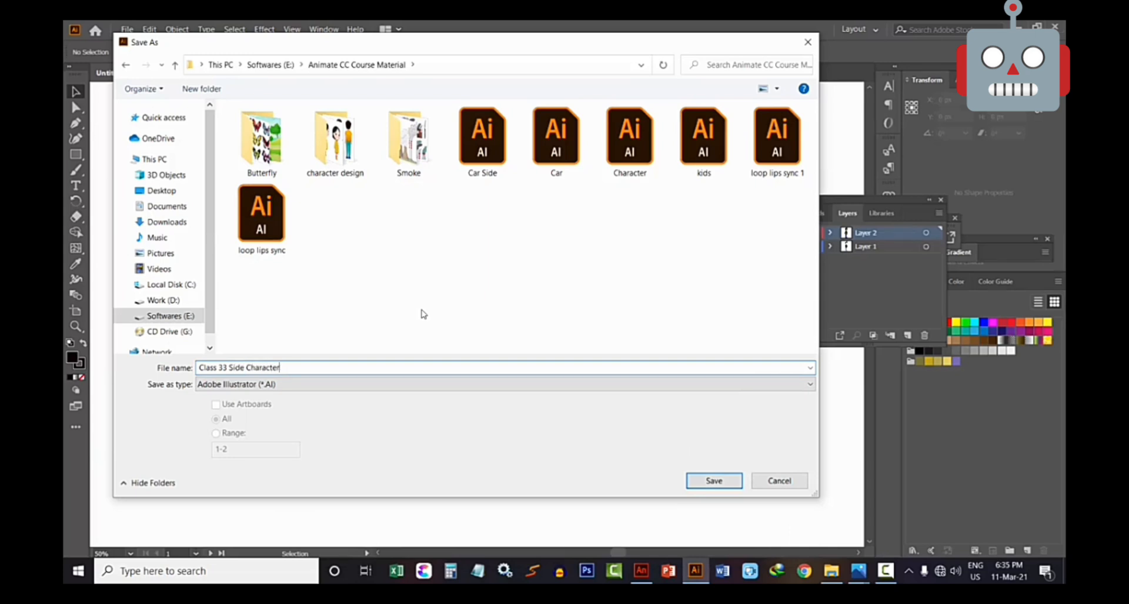
pyautogui.write(' TR')
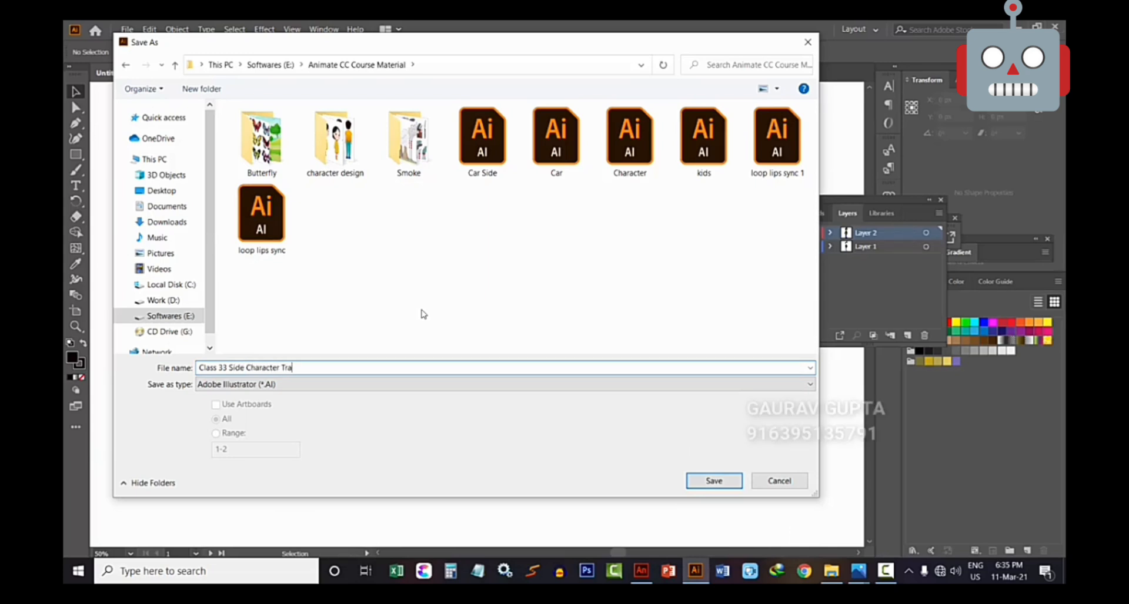
pyautogui.press('Return')
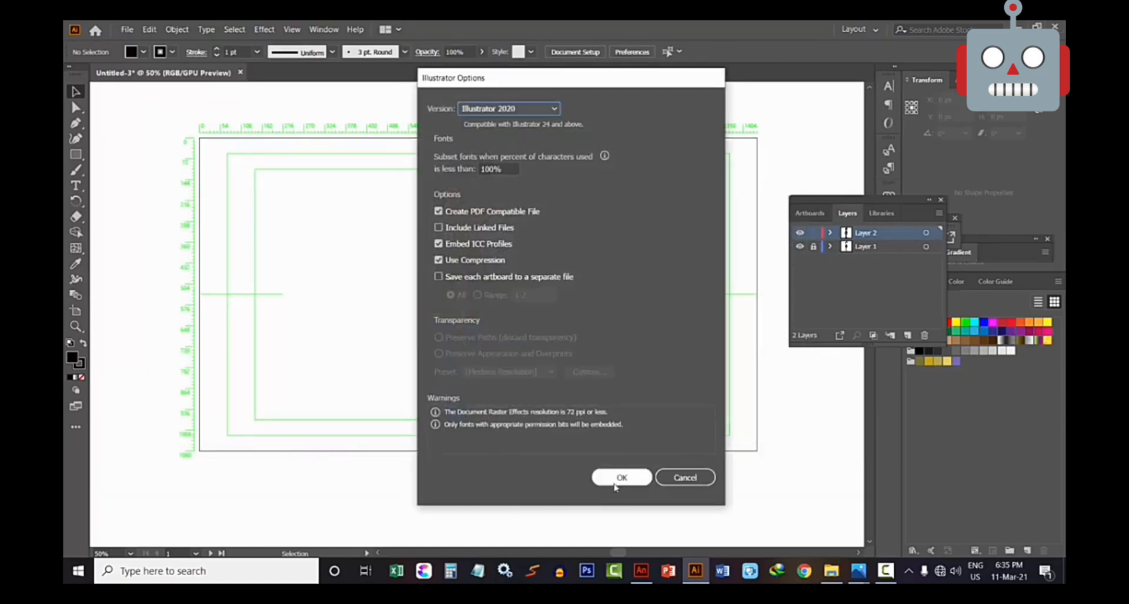
pyautogui.click(617, 478)
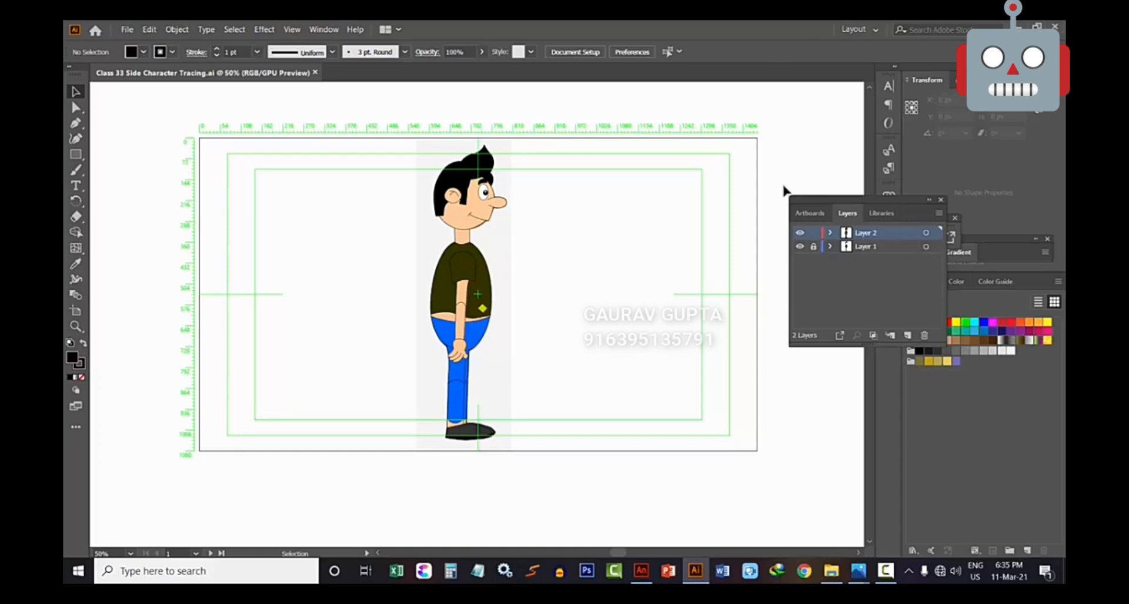
# Place the four-view character image from the Animate CC Course Material folder in File Explorer on the artboard, and add a new layer above locked Layer 2
pyautogui.click(800, 233)
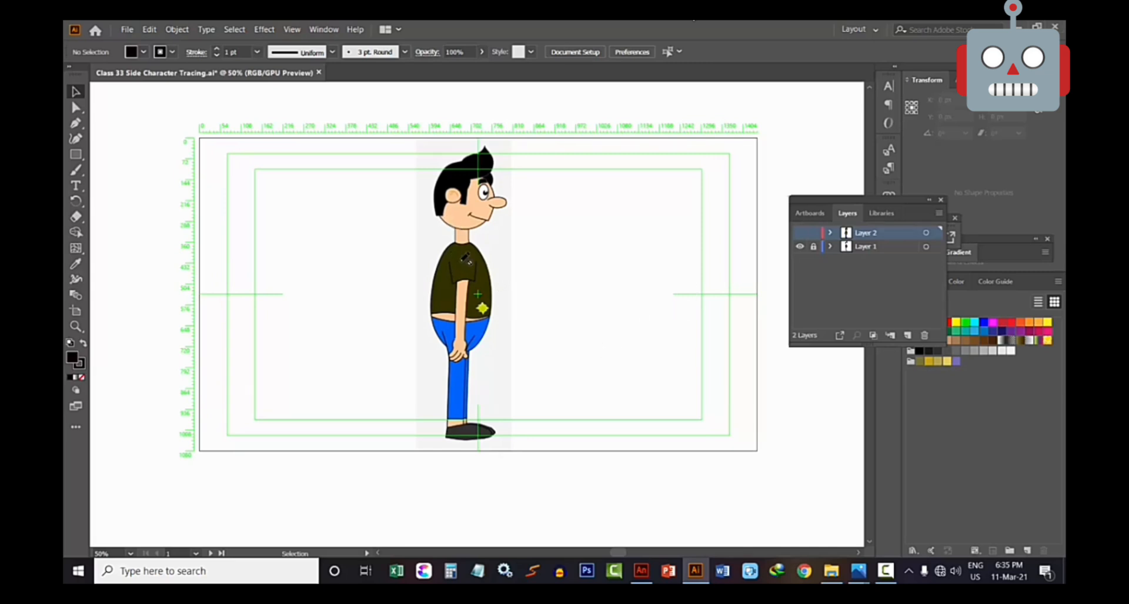
pyautogui.click(830, 571)
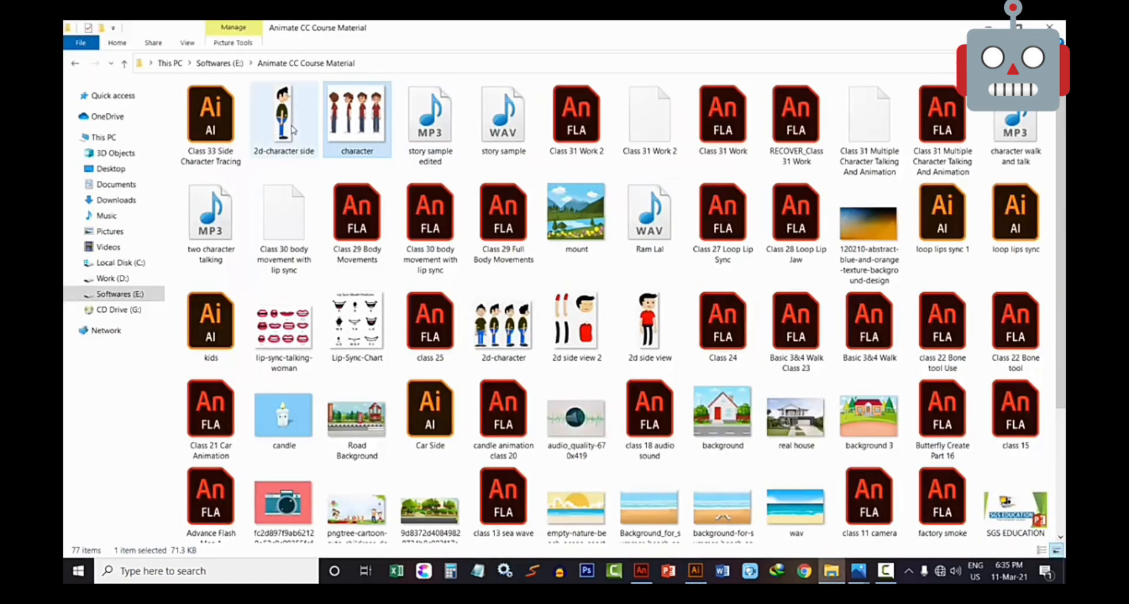
pyautogui.moveTo(362, 131); pyautogui.dragTo(503, 297)
pyautogui.click(622, 313)
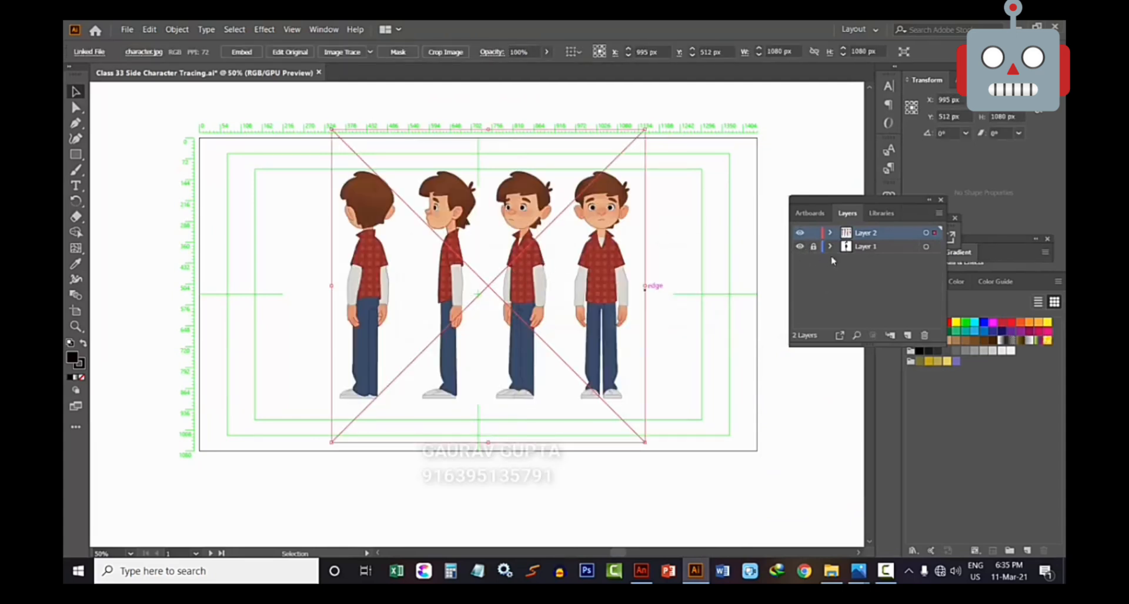
pyautogui.click(813, 233)
pyautogui.click(907, 335)
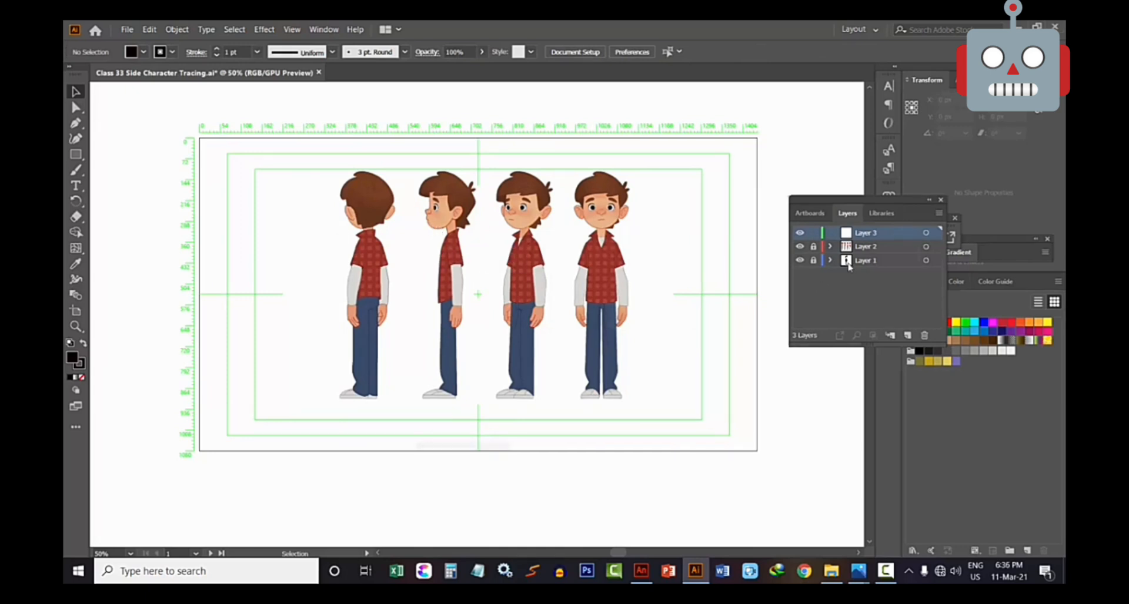
# Unlock Layer 2 and remove the new empty layer and the placed four-view character image
pyautogui.click(813, 248)
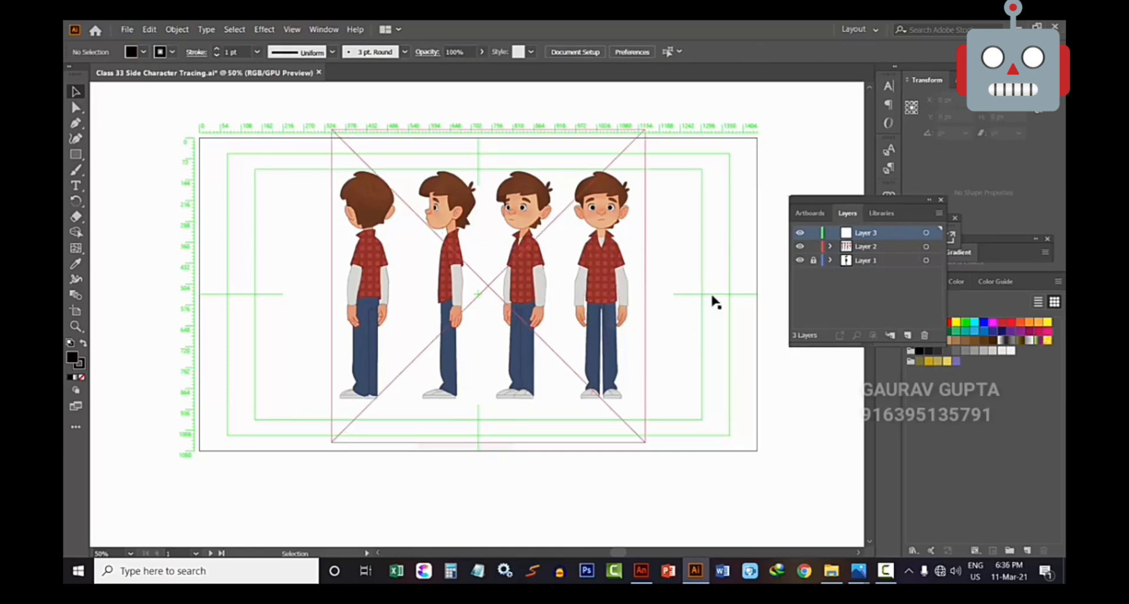
pyautogui.click(924, 335)
pyautogui.click(605, 288)
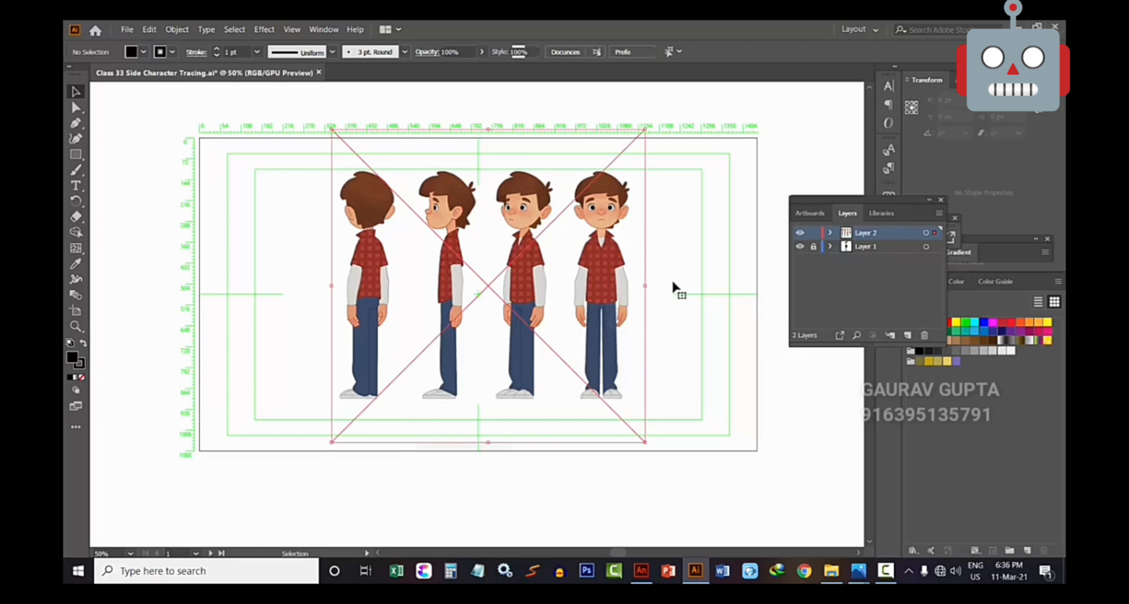
pyautogui.press('Delete')
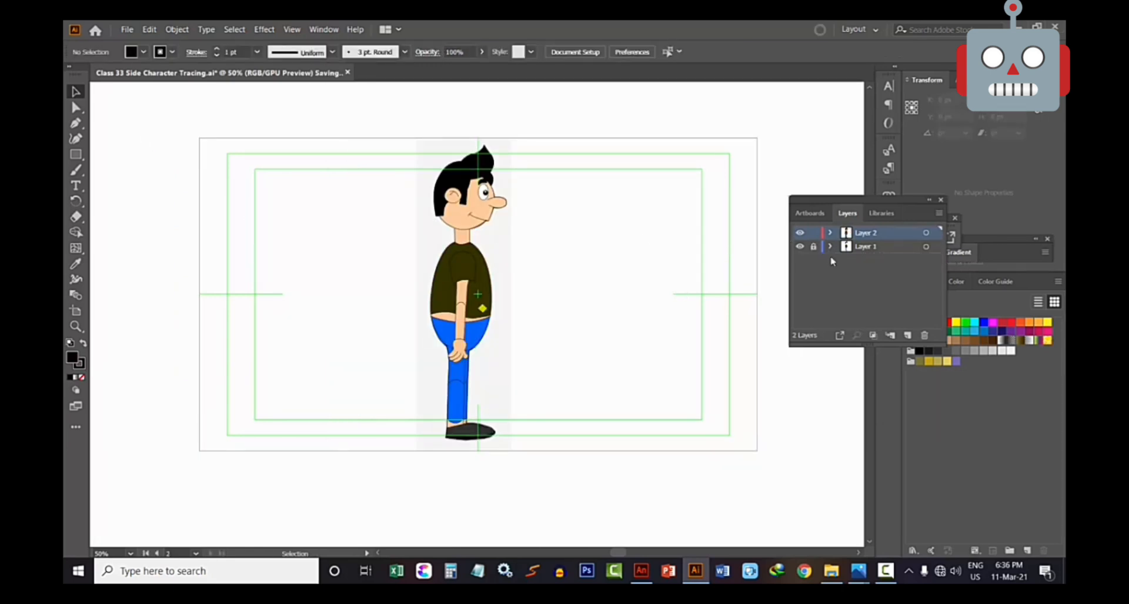
# Lock Layer 2 and save the document
pyautogui.click(813, 233)
pyautogui.hotkey('ctrl', 's')
# Toggle the visibility of Layer 1 to compare the traced character with and without the reference image
pyautogui.click(800, 247)
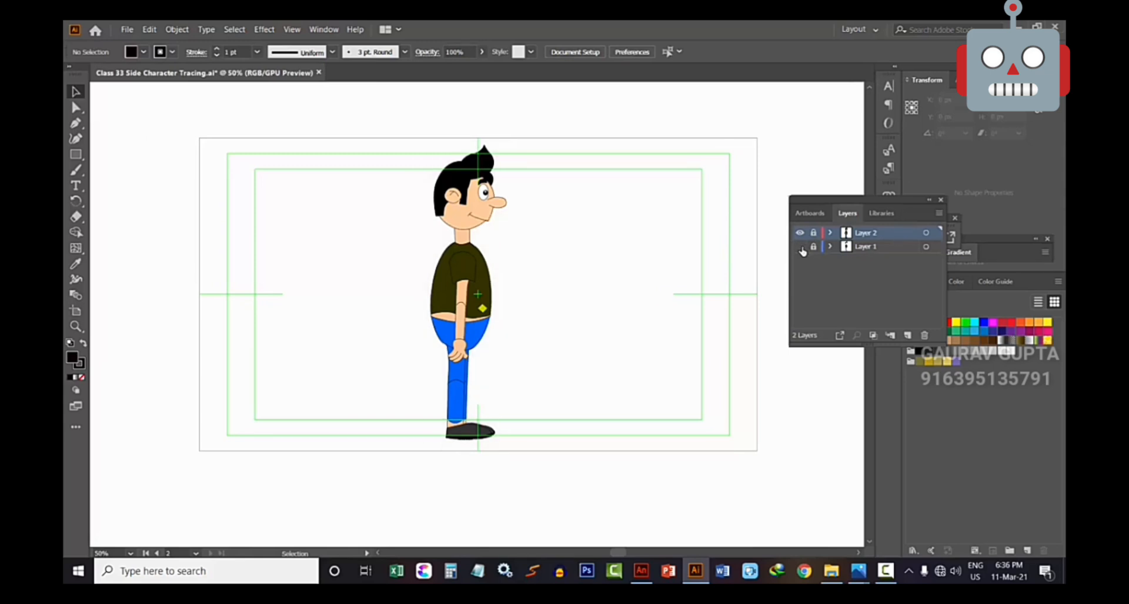
pyautogui.click(801, 247)
pyautogui.click(801, 248)
pyautogui.click(800, 248)
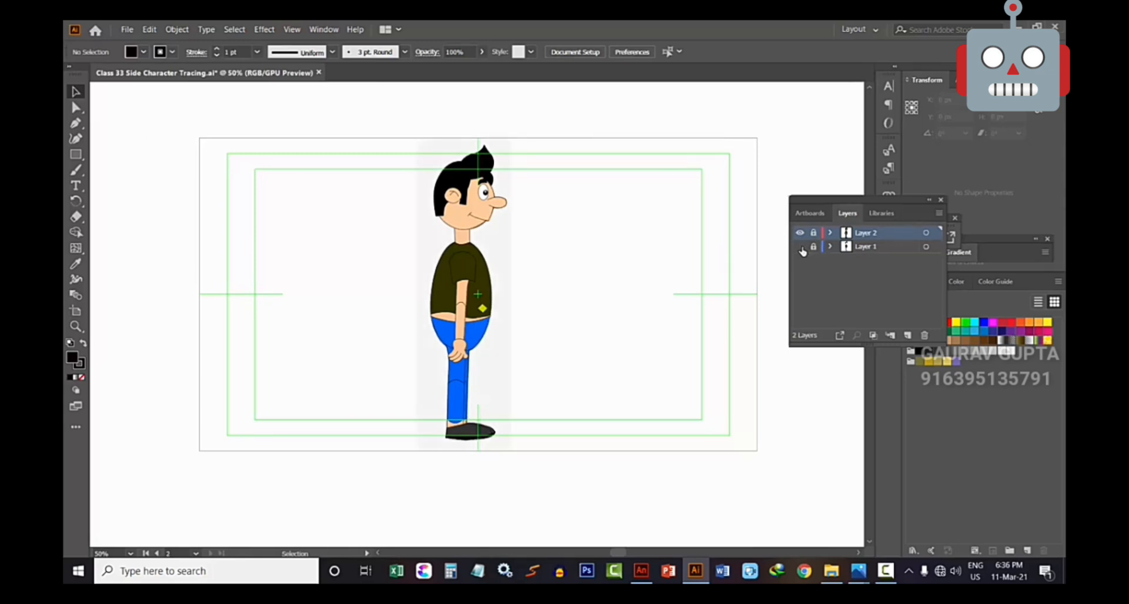
pyautogui.click(800, 248)
pyautogui.click(800, 248)
pyautogui.click(801, 247)
# Unlock Layer 1 and delete it together with its reference artwork
pyautogui.click(867, 249)
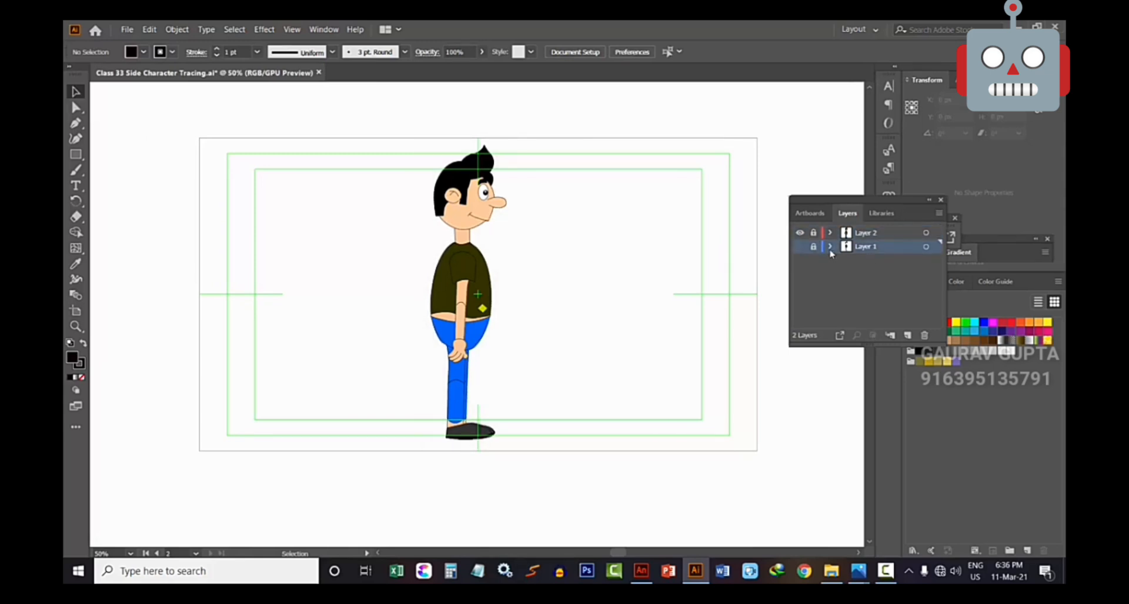
pyautogui.click(816, 250)
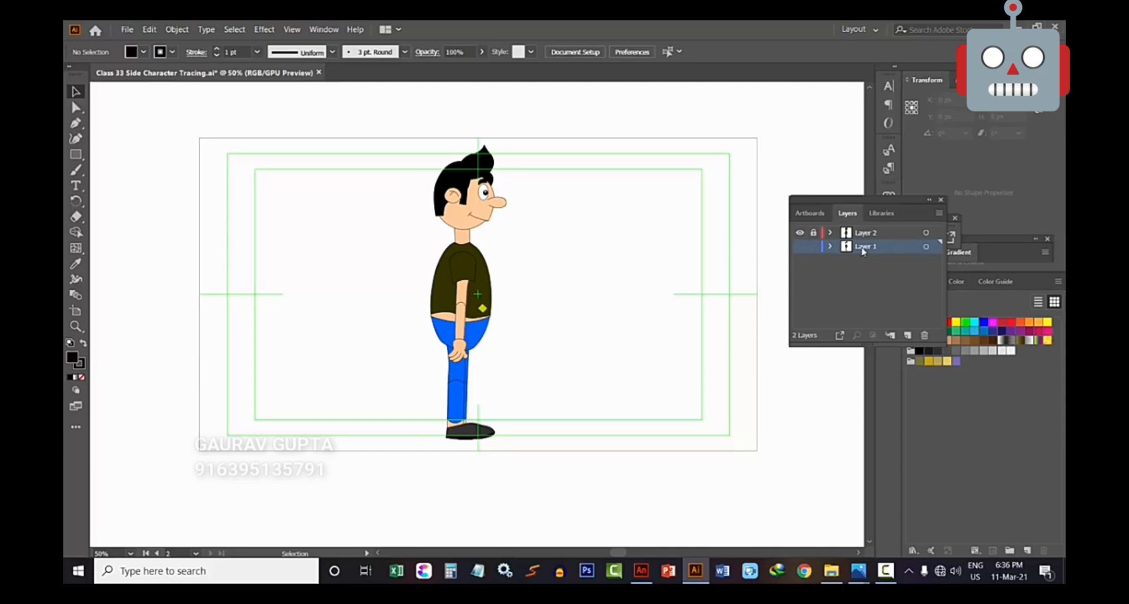
pyautogui.click(925, 335)
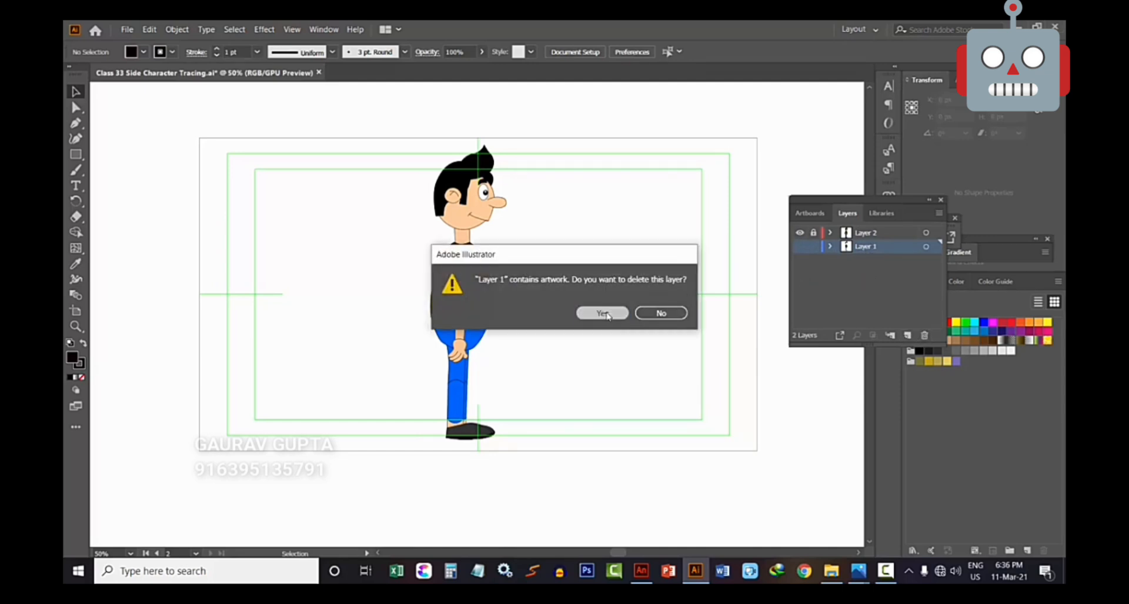
pyautogui.click(603, 313)
# Hide and show Layer 2 to check the remaining traced character, and save the document
pyautogui.click(800, 234)
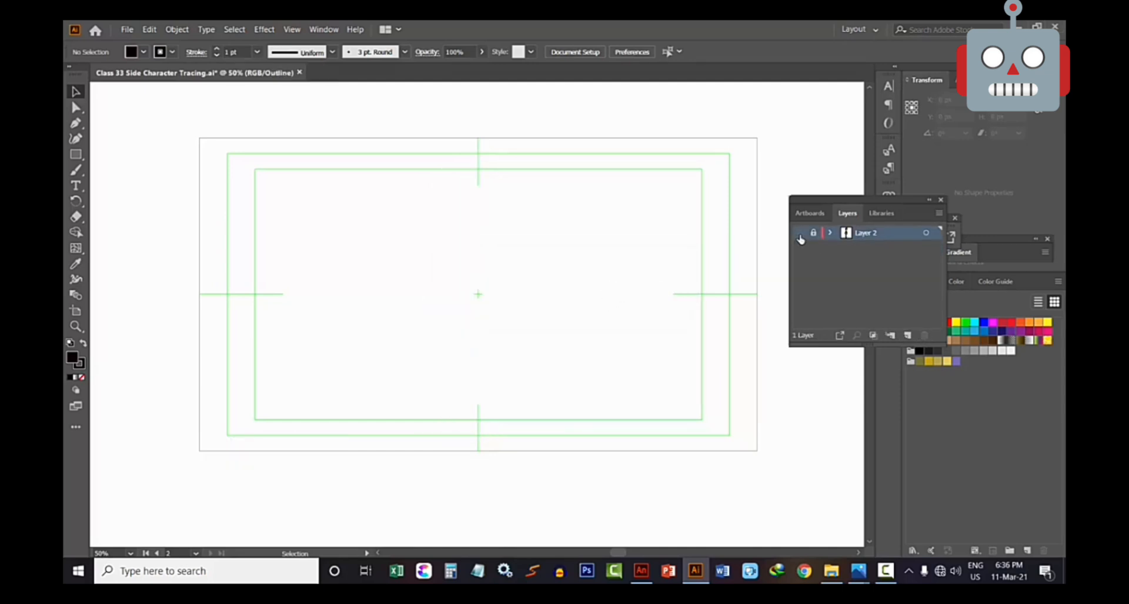
pyautogui.click(800, 234)
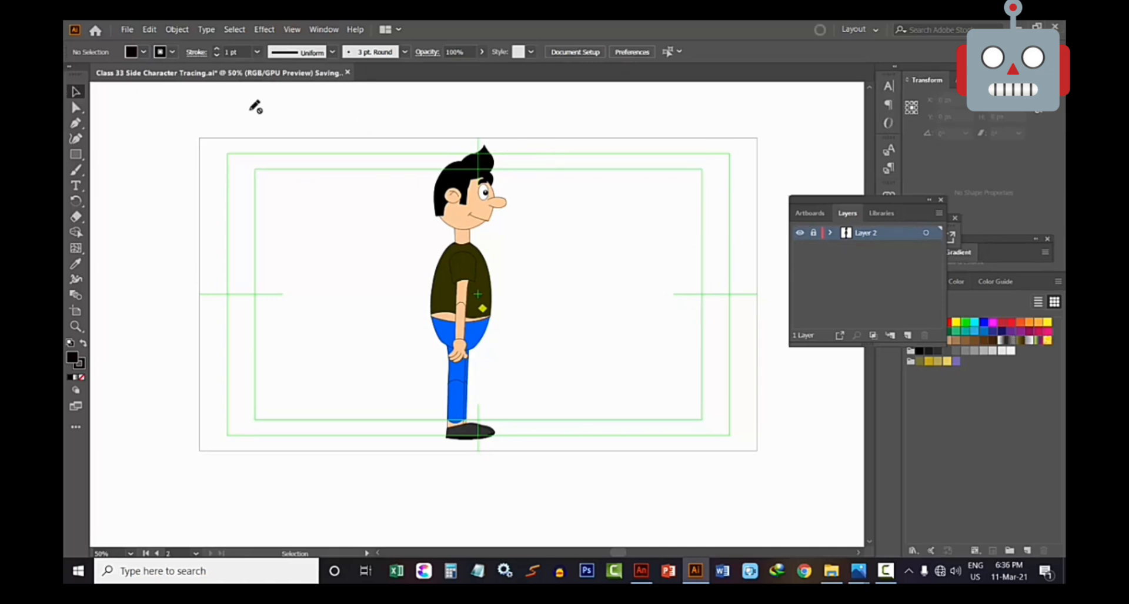
pyautogui.hotkey('ctrl', 's')
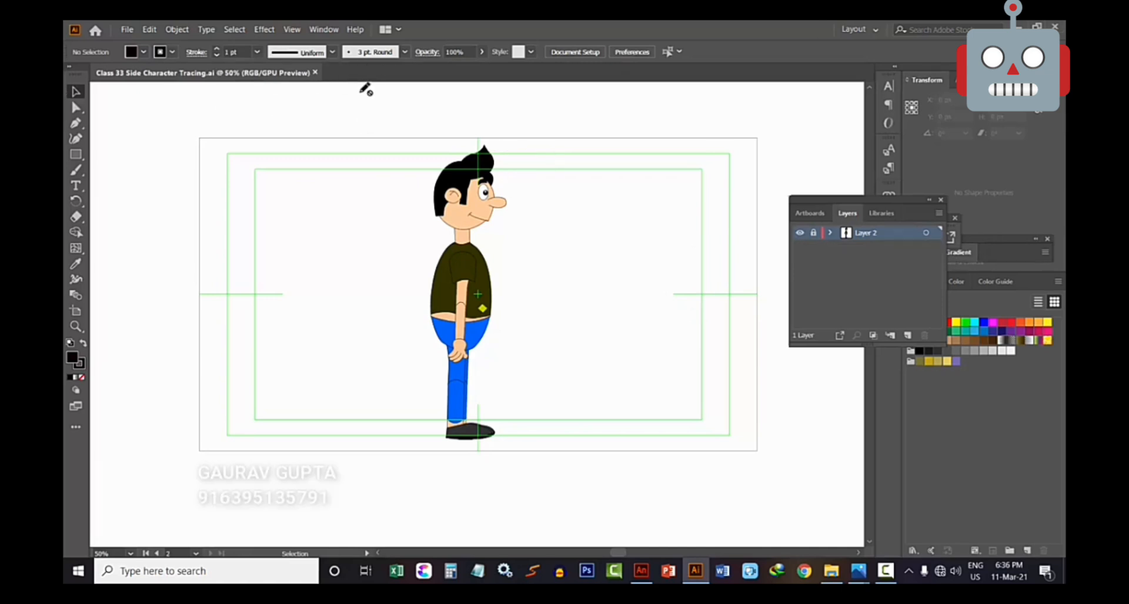